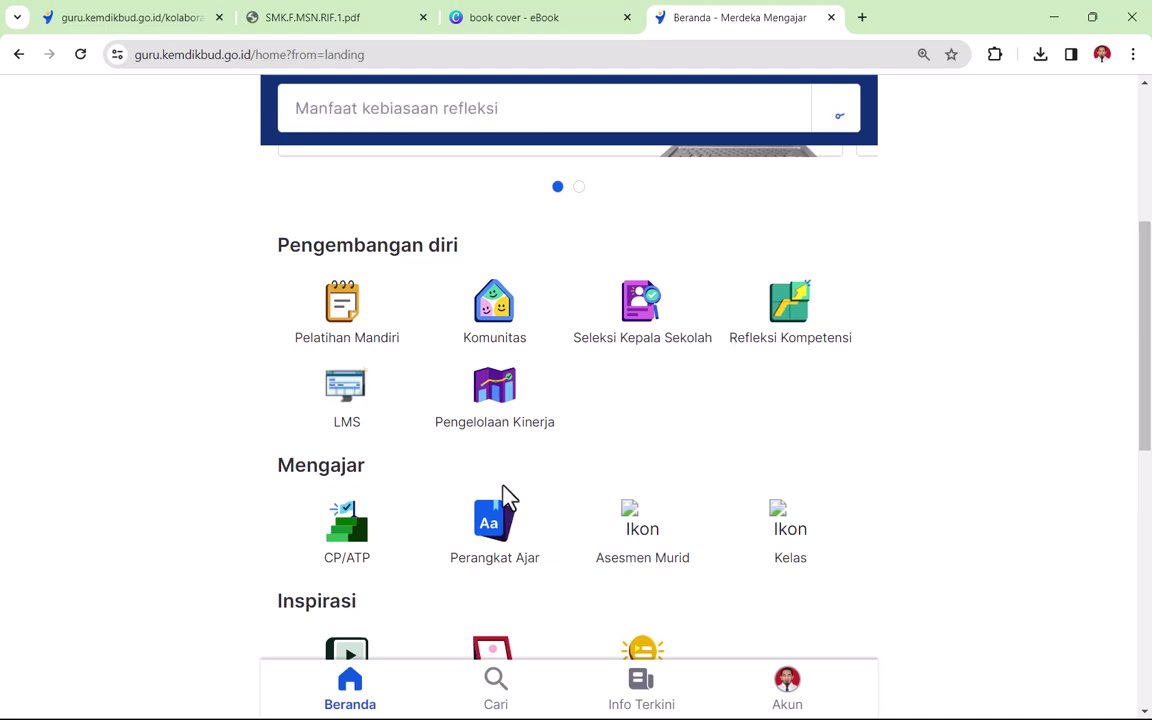
- Open Pengelolaan Kinerja and examine its planning status, Alur Pengelolaan Kinerja timeline with its further information page, and Referensi section
click(495, 405)
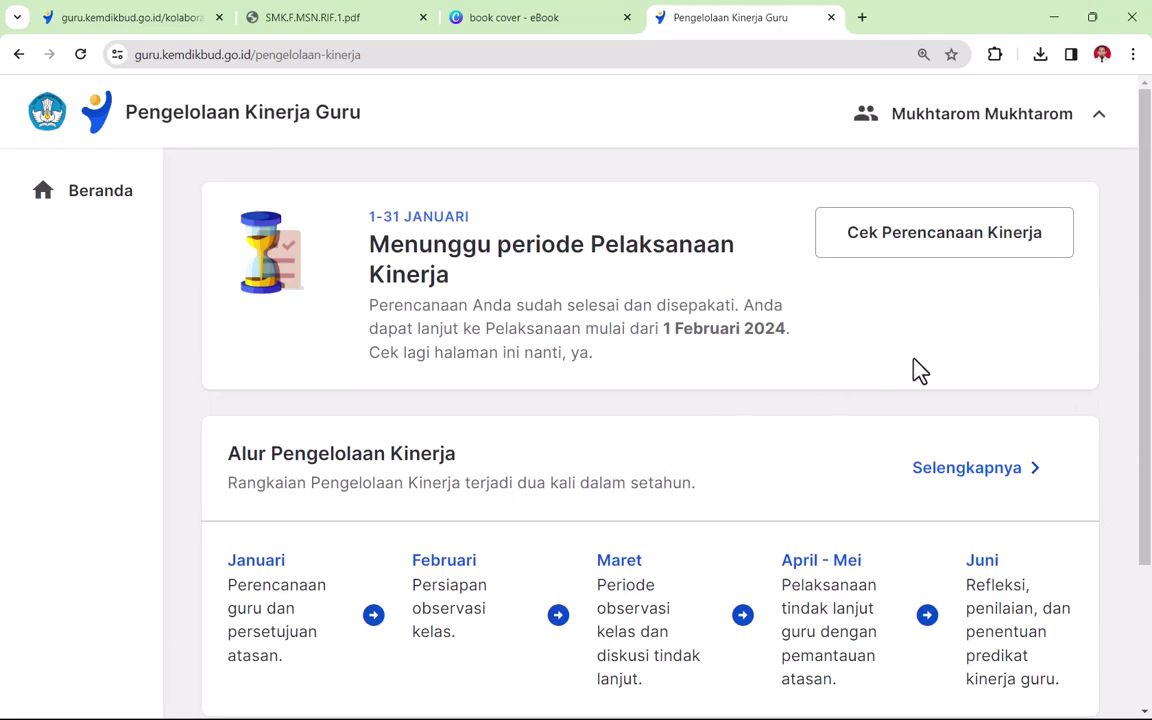
mouse_move(1146, 308)
mouse_down()
mouse_move(1149, 457)
mouse_move(1147, 283)
mouse_up()
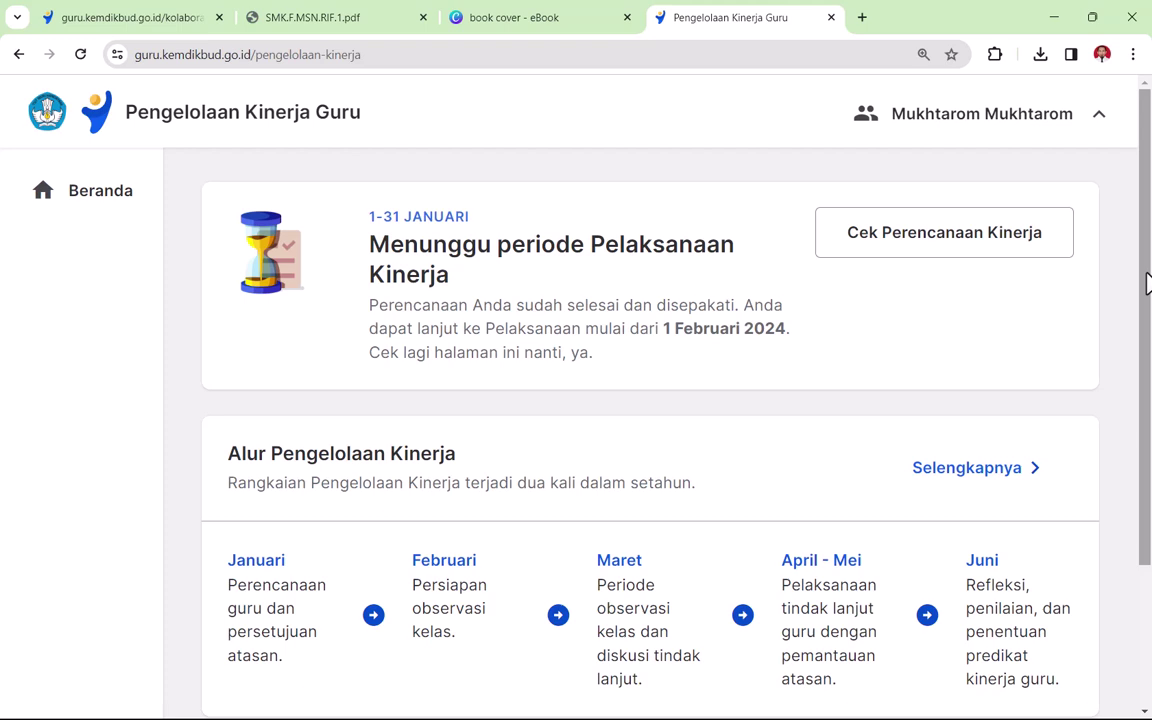
drag(1147, 284, 1147, 238)
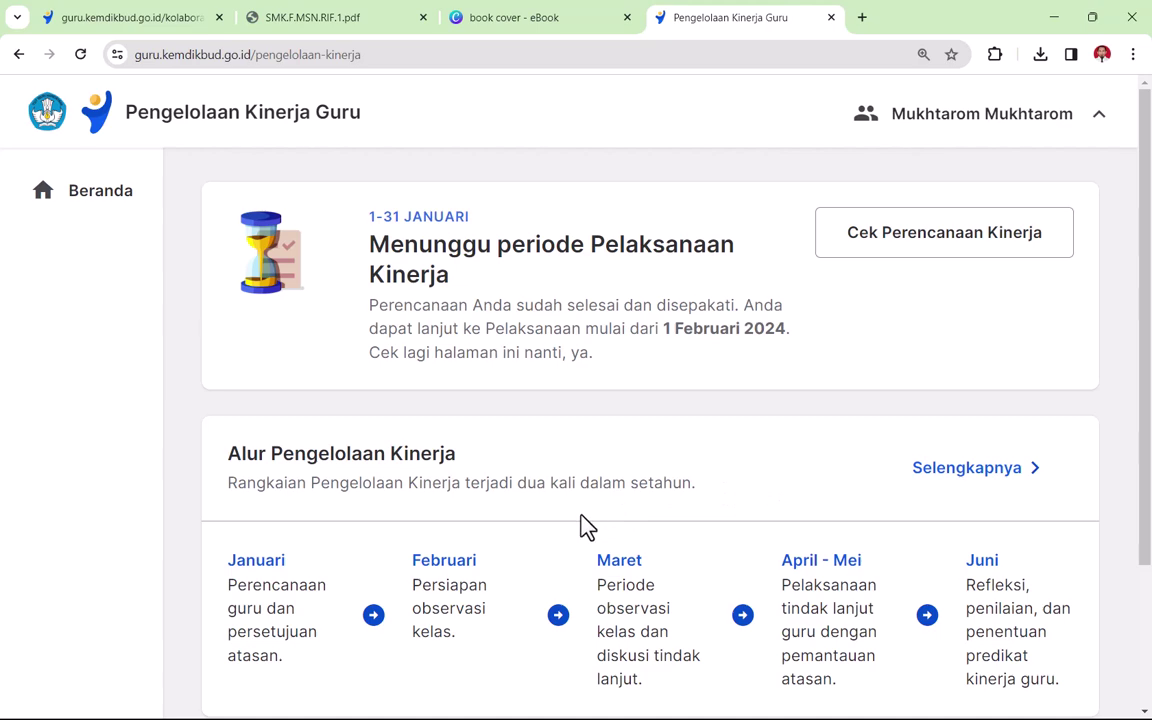
click(1006, 485)
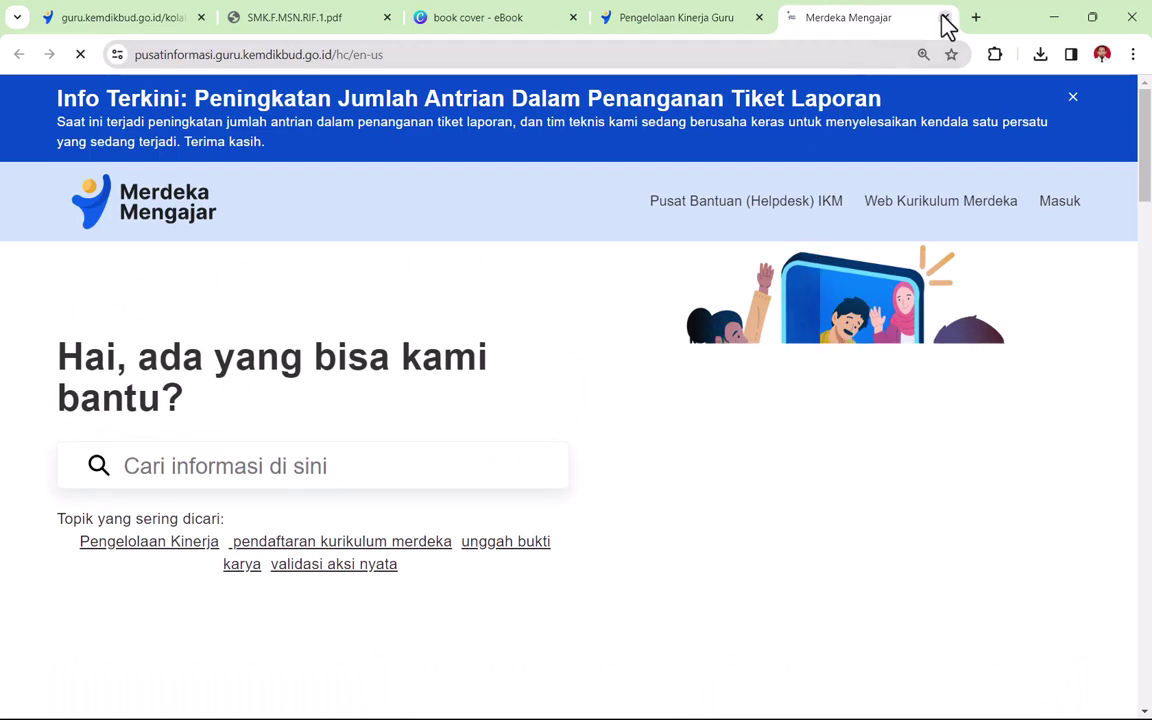
click(945, 19)
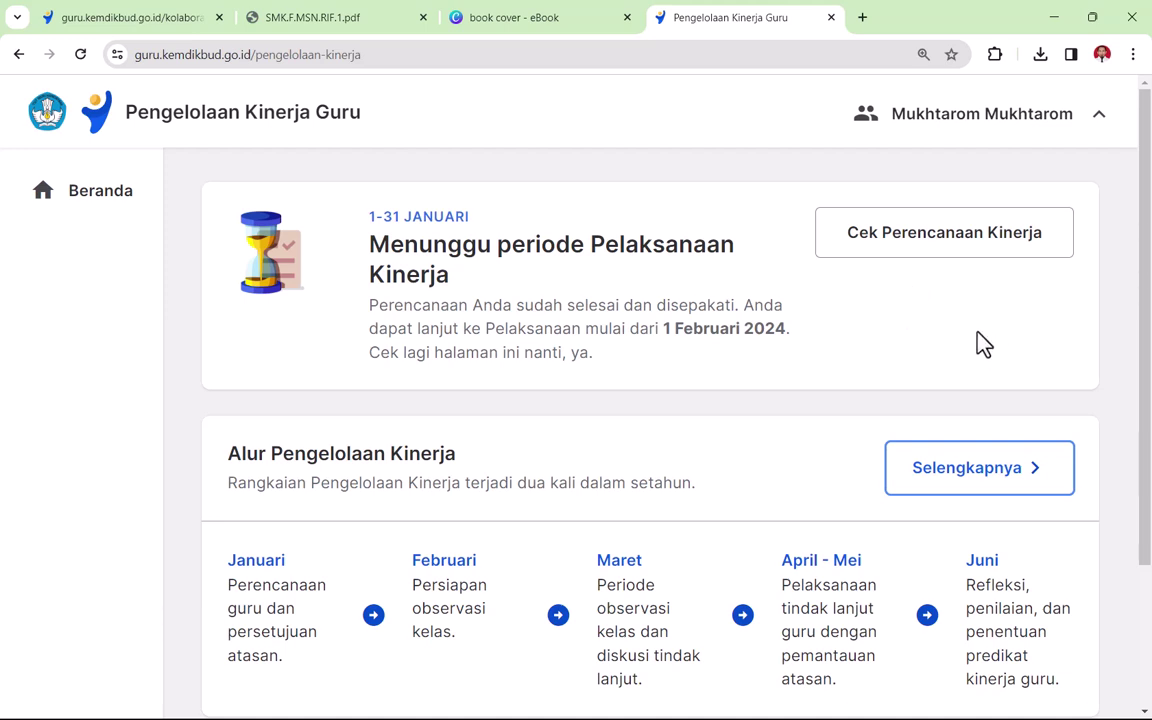
scroll(805, 398, down, 2)
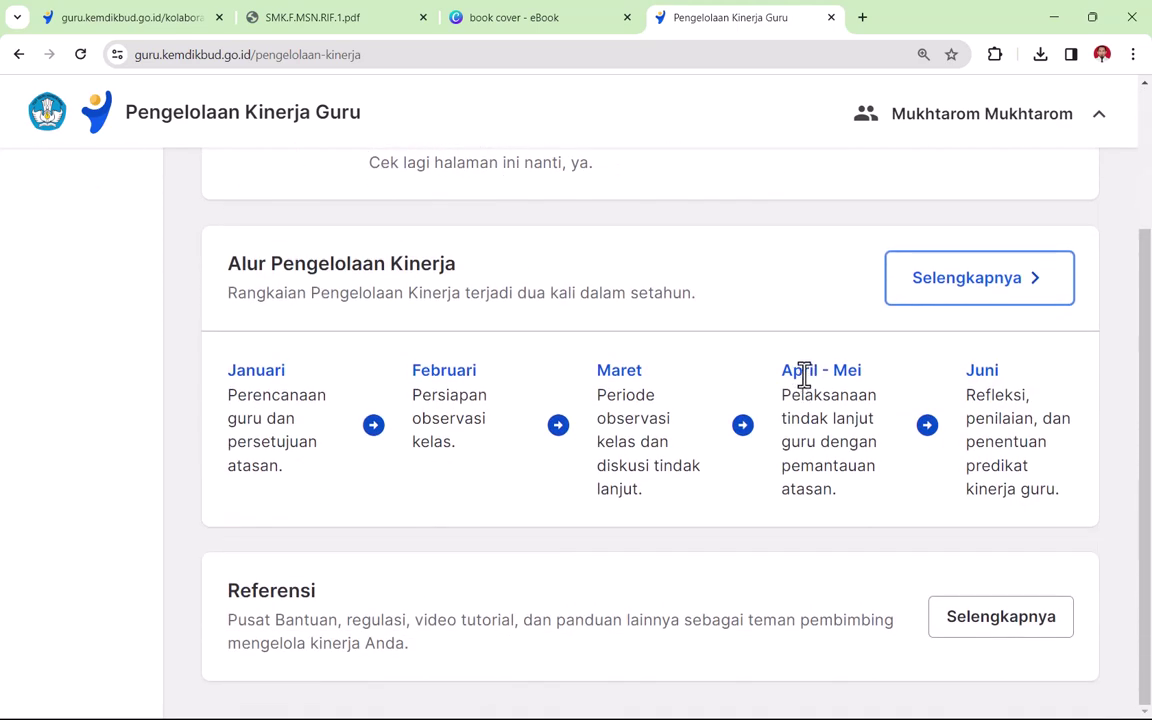
scroll(772, 378, up, 2)
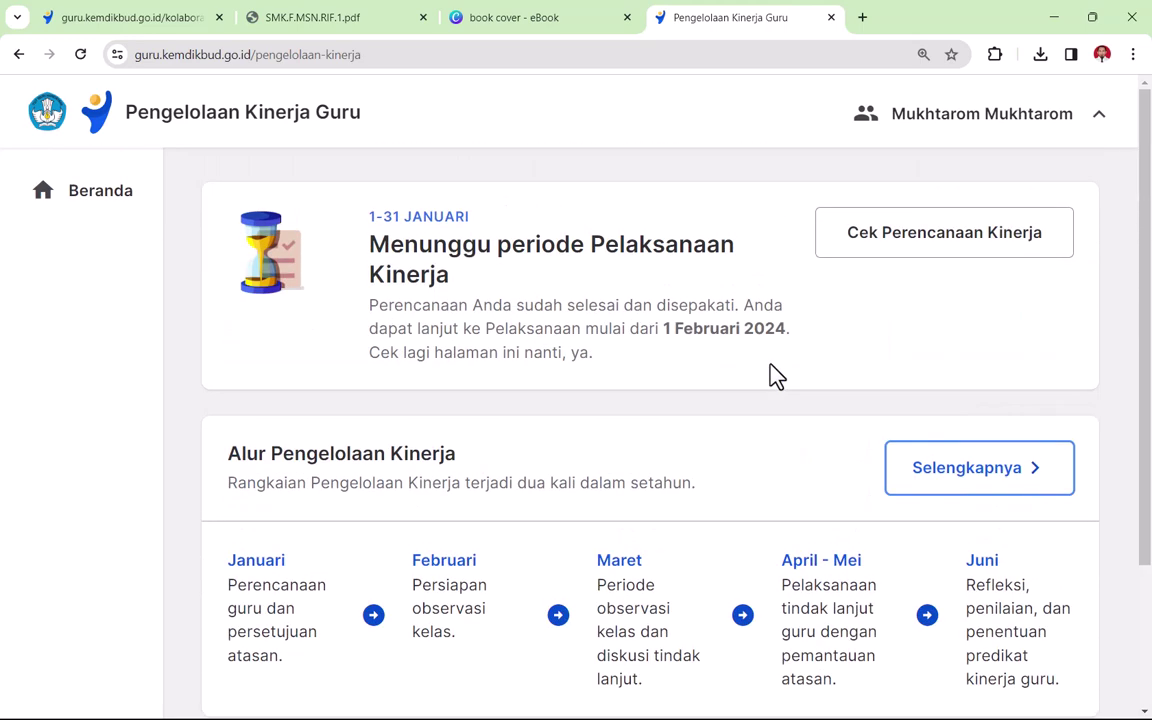
scroll(775, 376, down, 2)
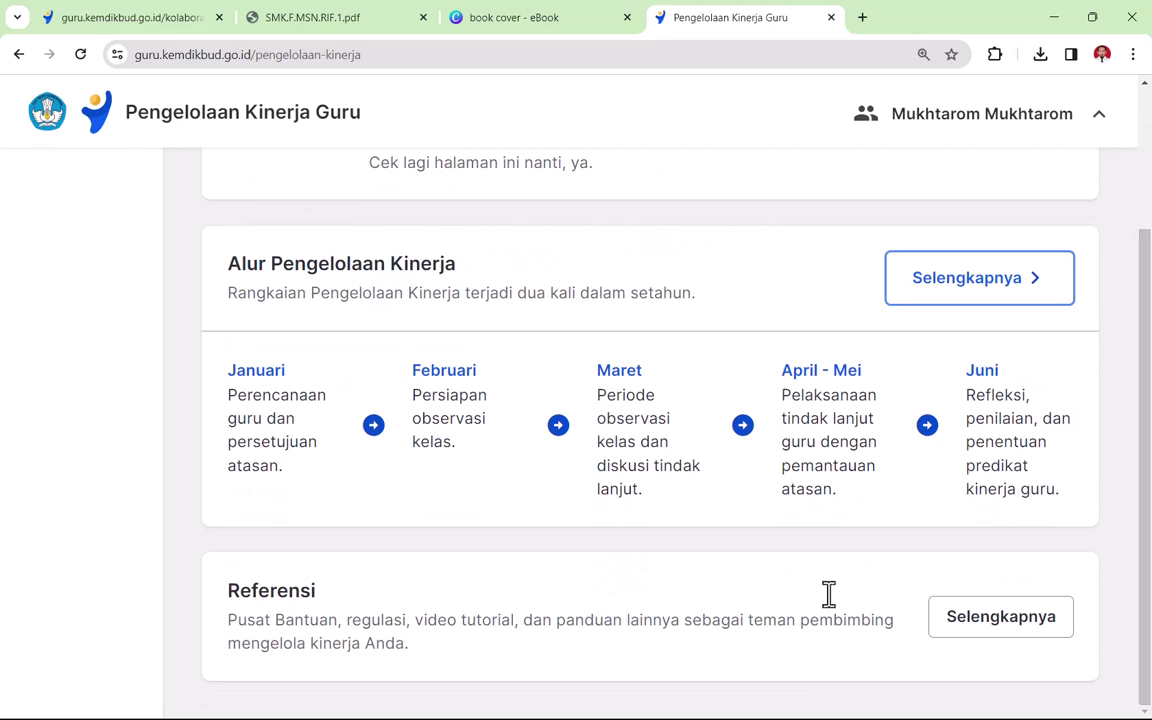
scroll(760, 292, up, 2)
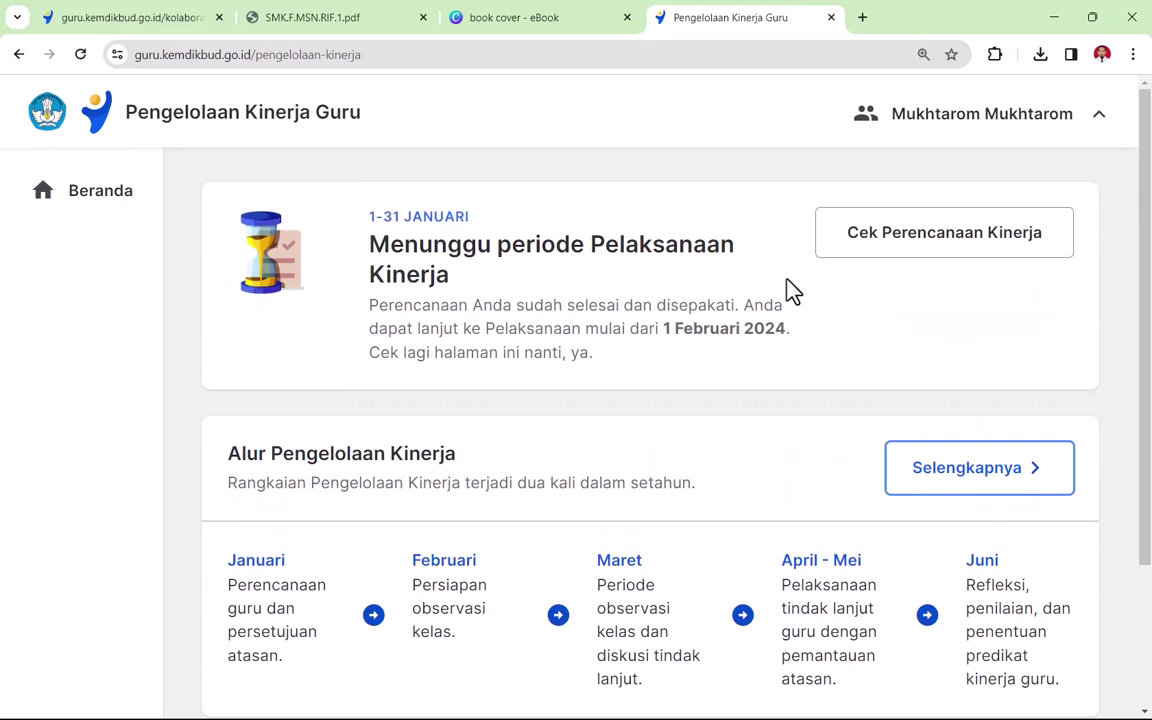
- Switch to the Ruang Kolaborasi Modul Ajar page and open the untitled draft module for editing
click(123, 18)
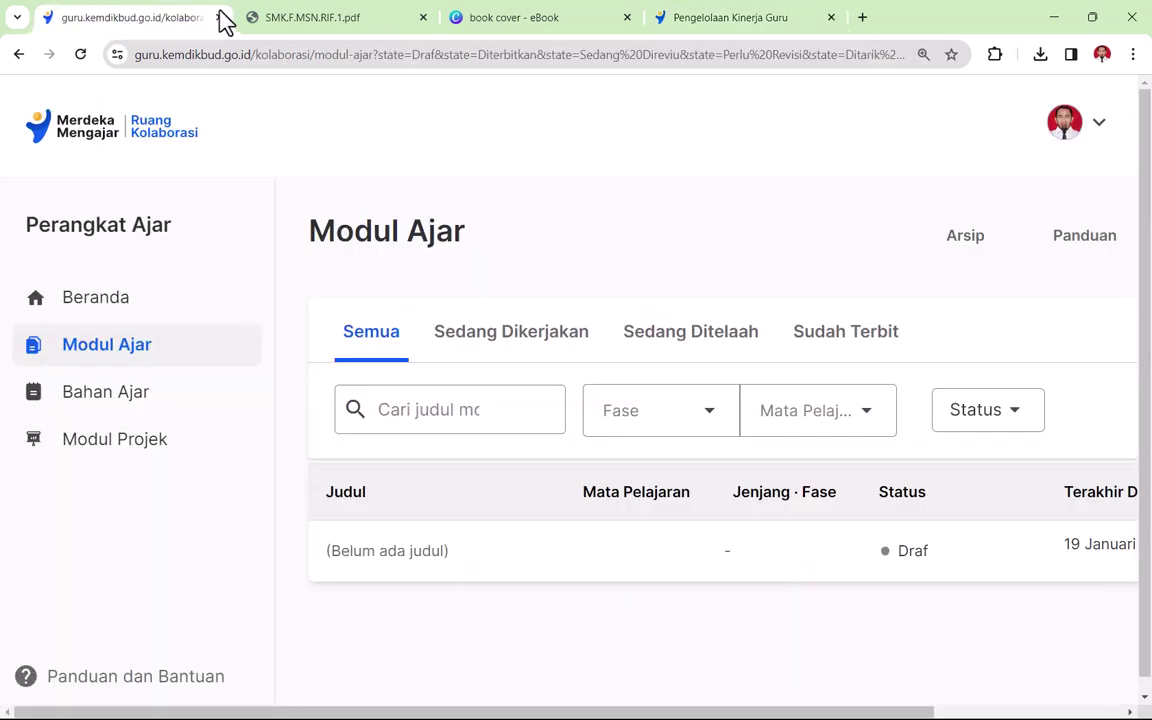
click(137, 55)
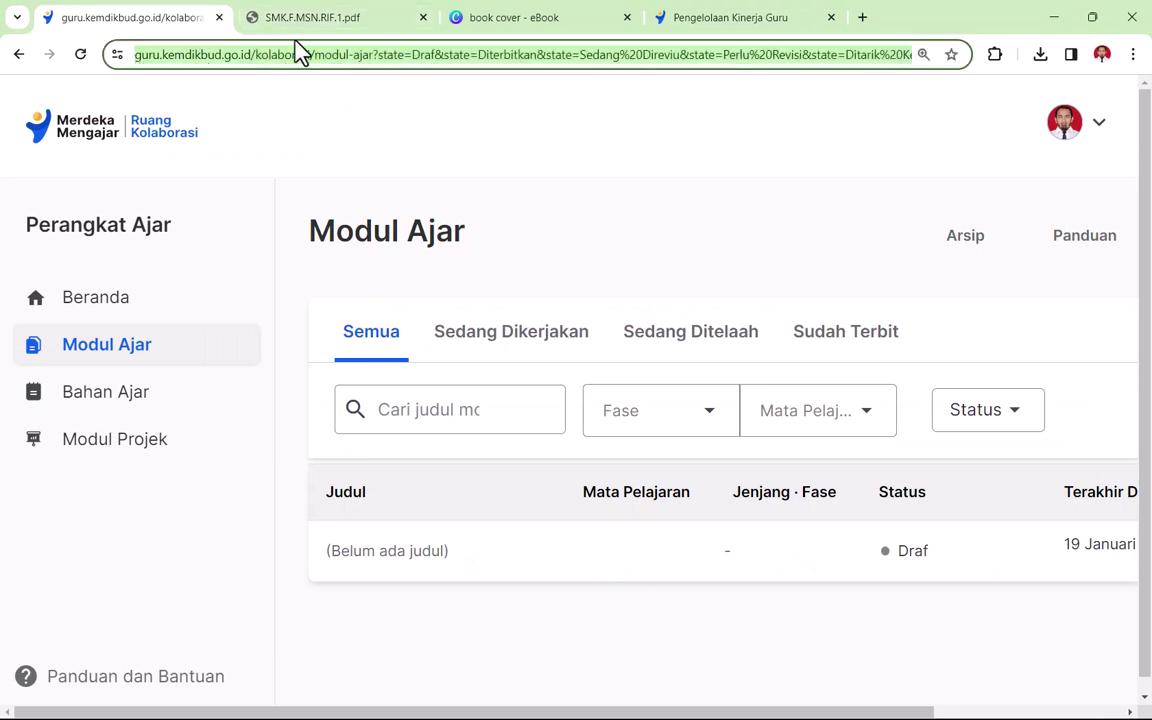
click(272, 52)
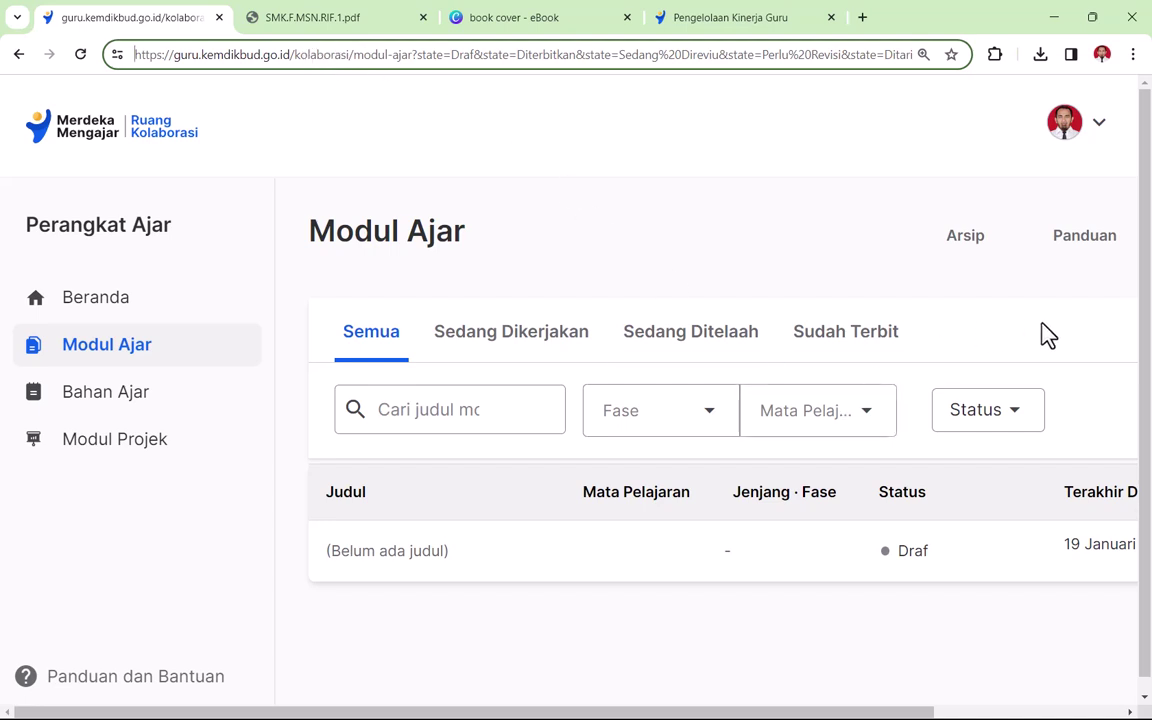
drag(140, 54, 413, 60)
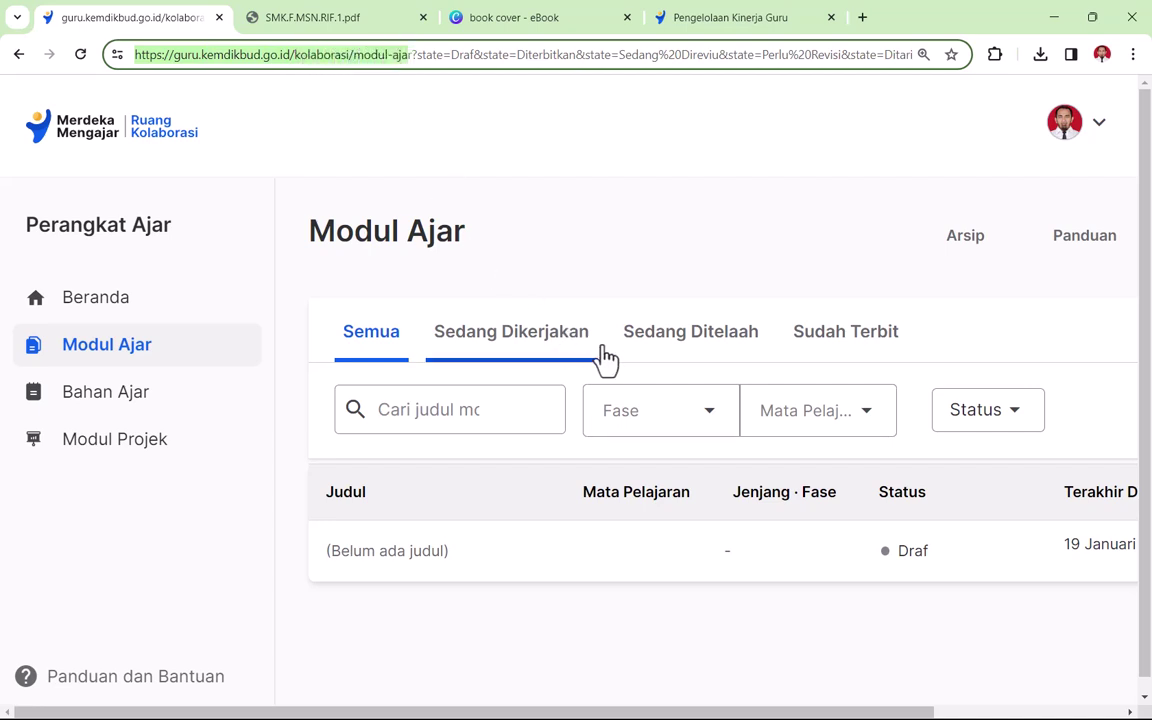
click(728, 241)
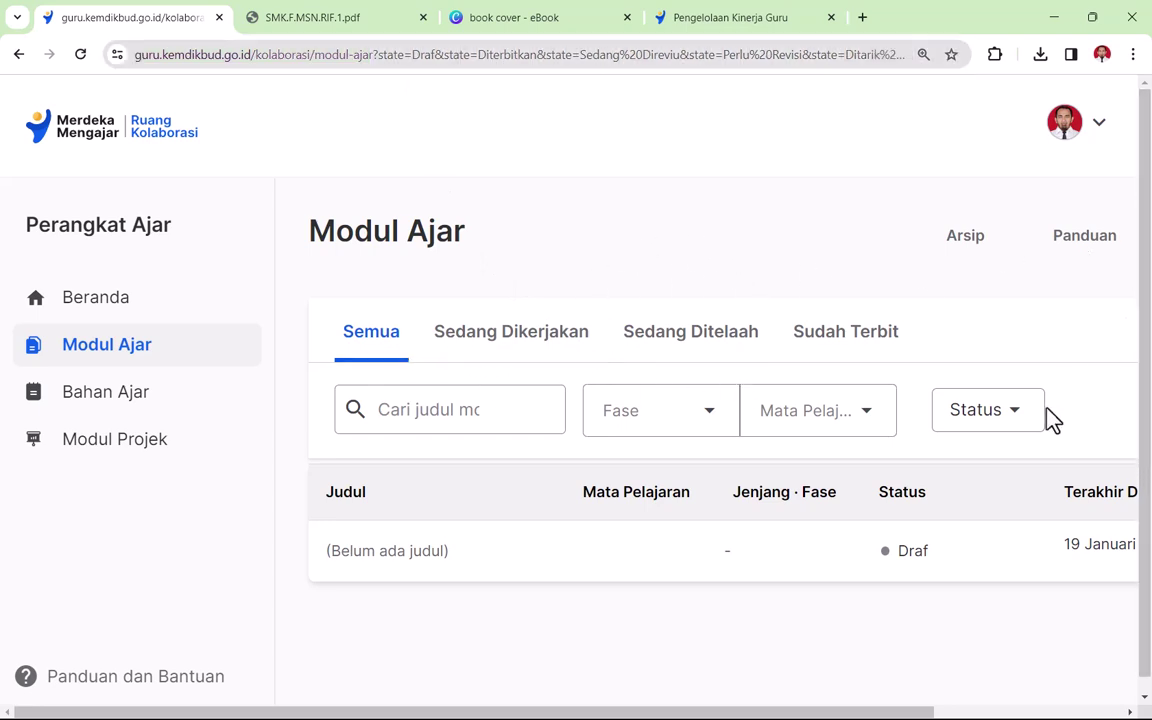
drag(869, 714, 949, 710)
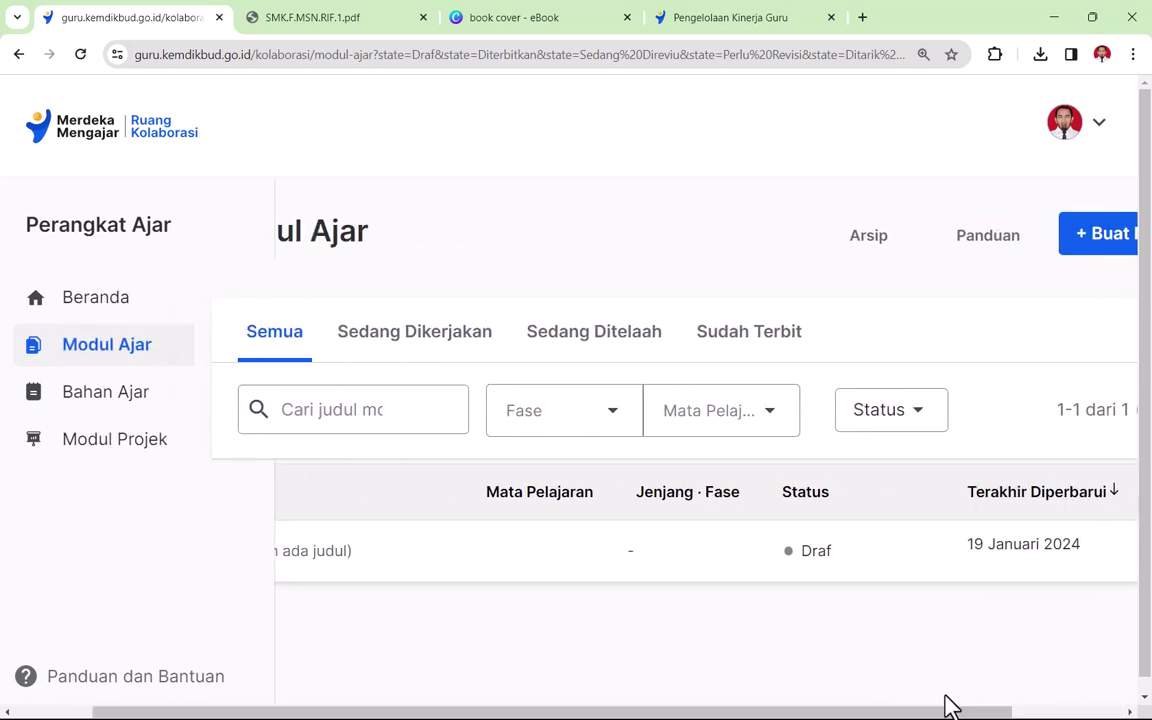
click(818, 560)
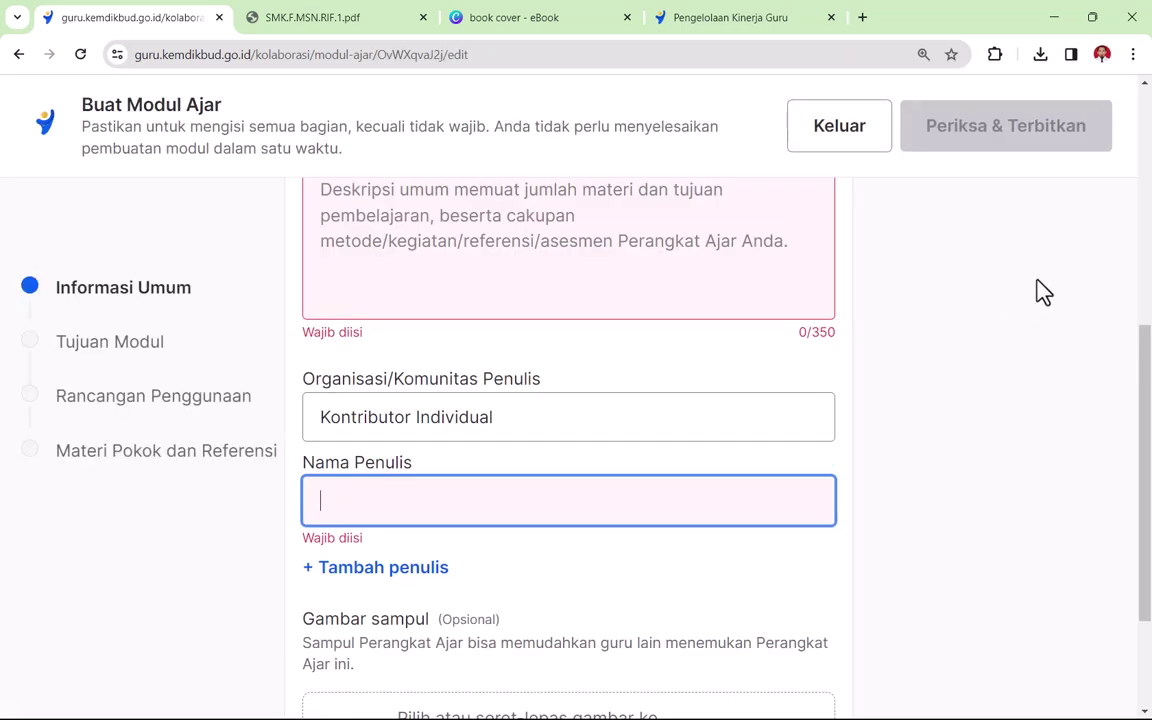
- Under Informasi Umum, set the module's education unit to Umum and its school level to SMK
drag(1149, 401, 1147, 75)
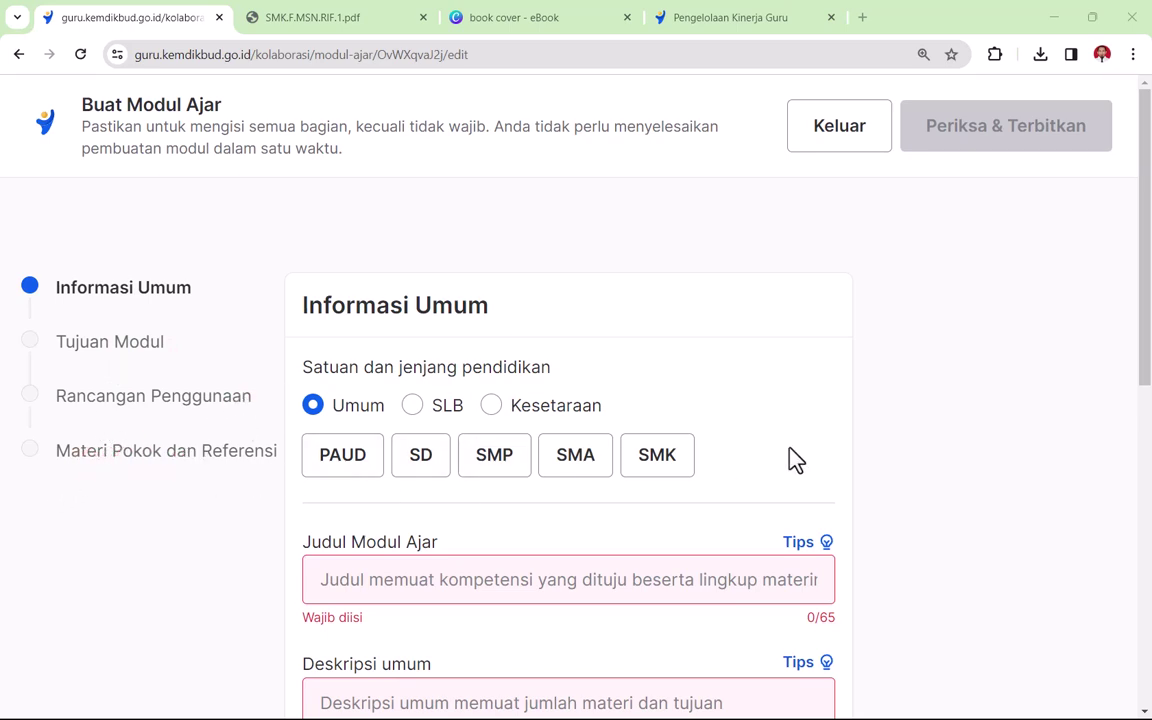
mouse_move(1149, 367)
mouse_down()
mouse_move(1149, 687)
mouse_move(1148, 352)
mouse_up()
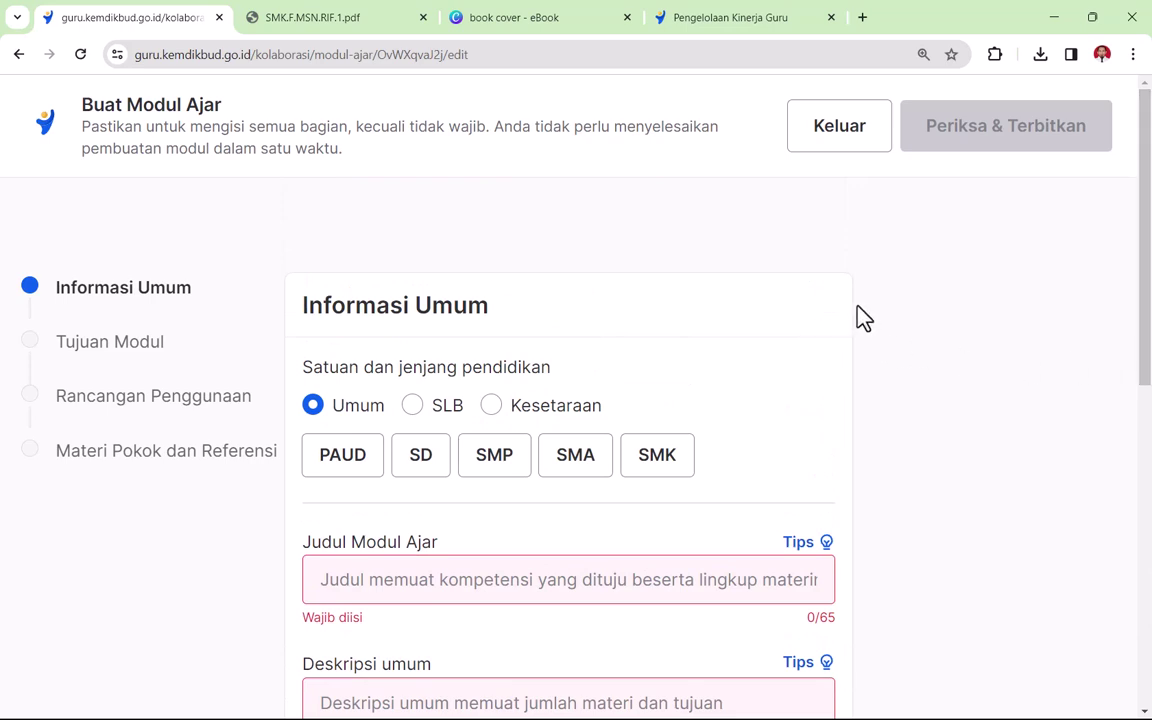
scroll(643, 329, down, 2)
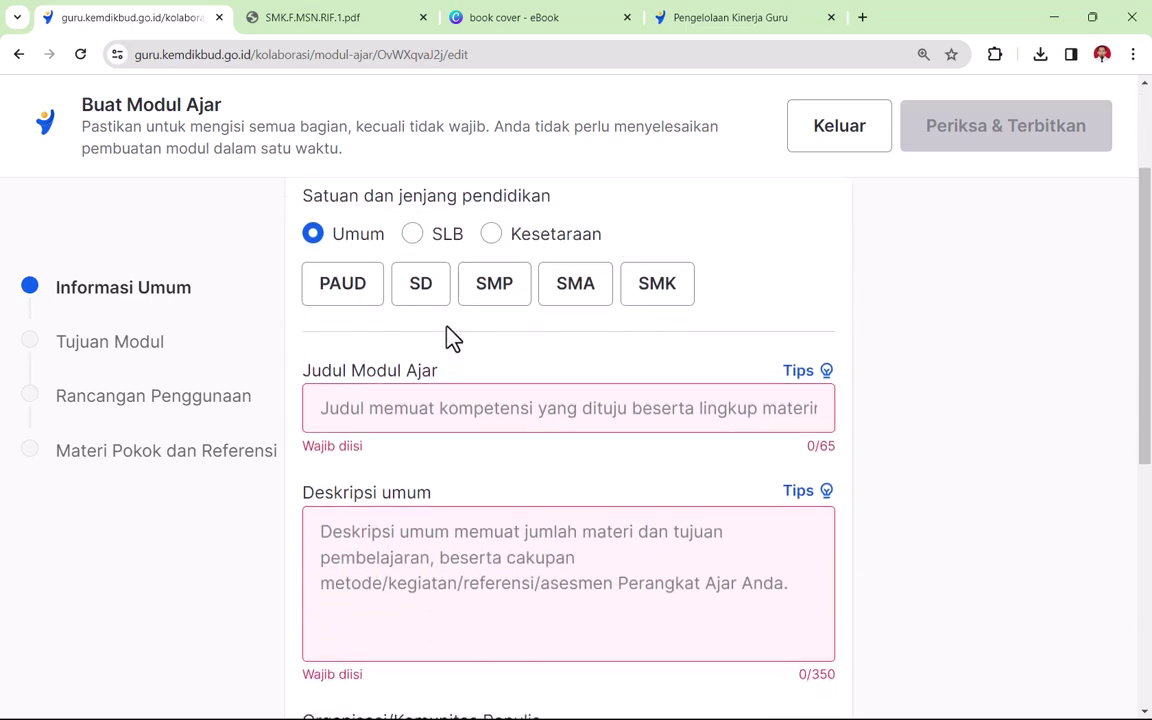
scroll(380, 308, up, 2)
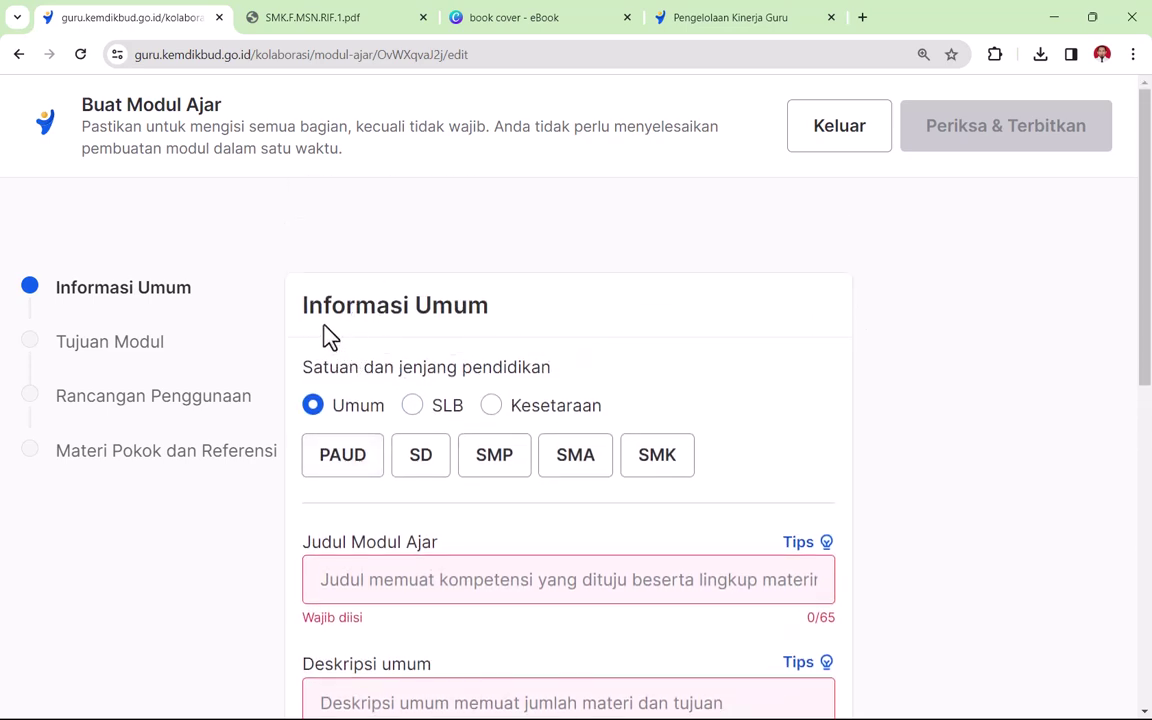
click(316, 409)
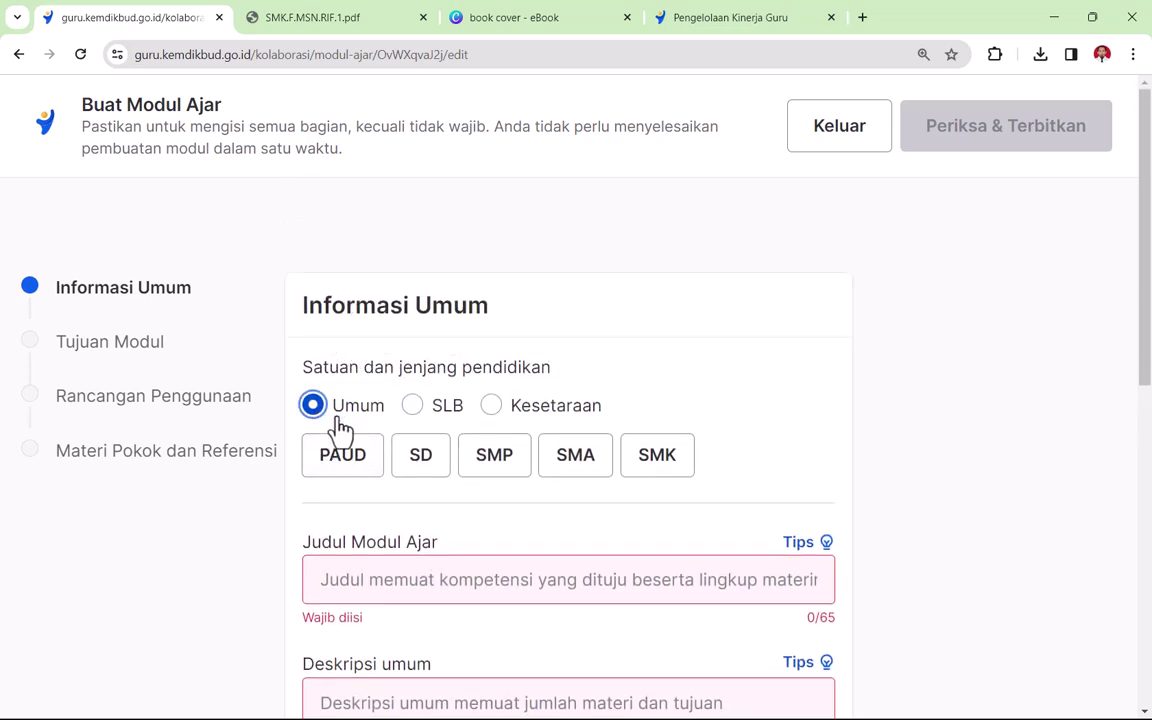
click(674, 480)
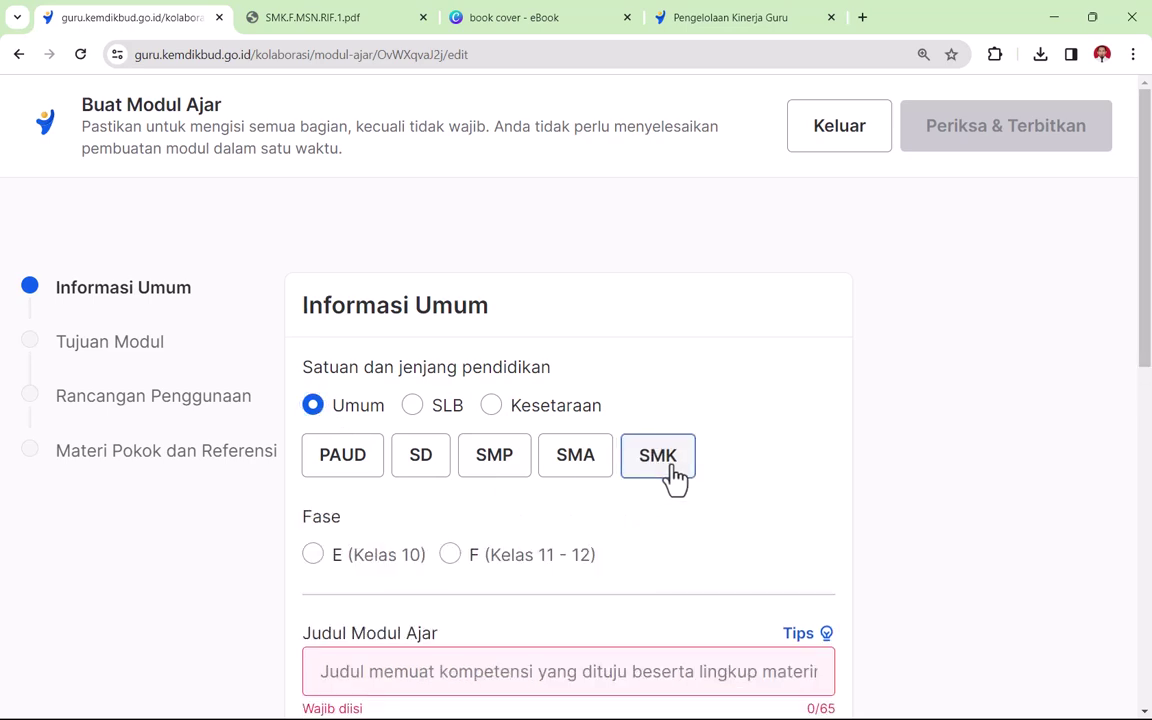
- Set the module's Fase to F (Kelas 11 - 12) and select class 11
scroll(672, 478, down, 1)
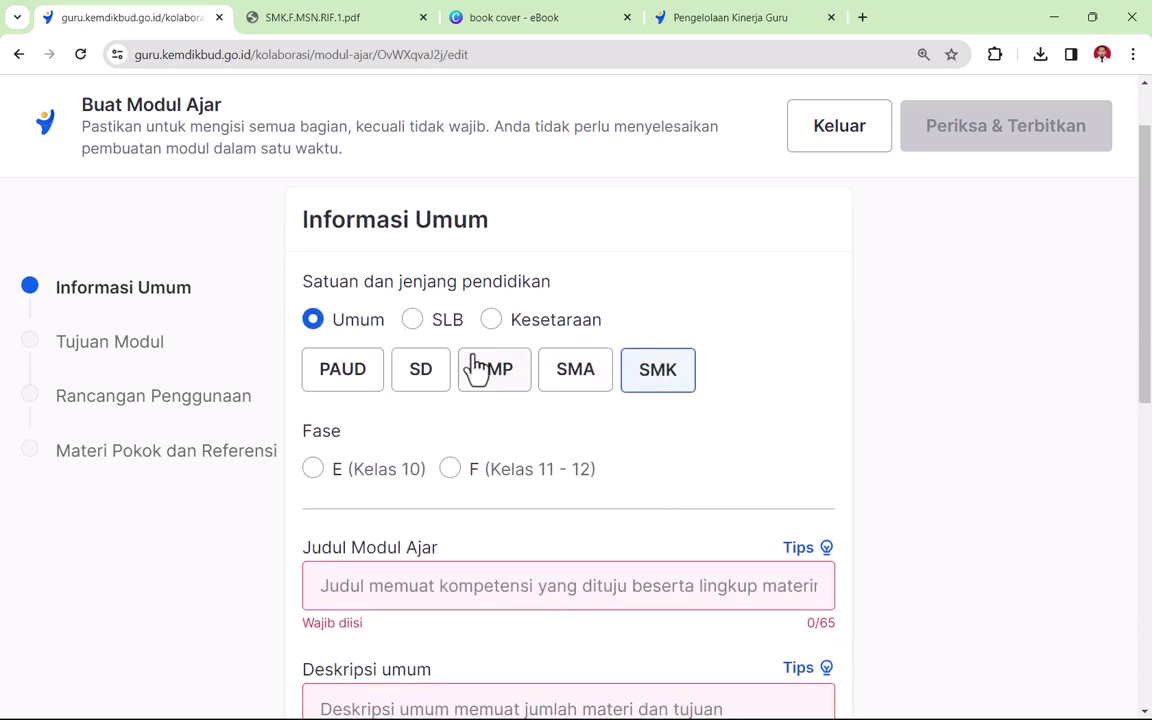
scroll(730, 417, down, 2)
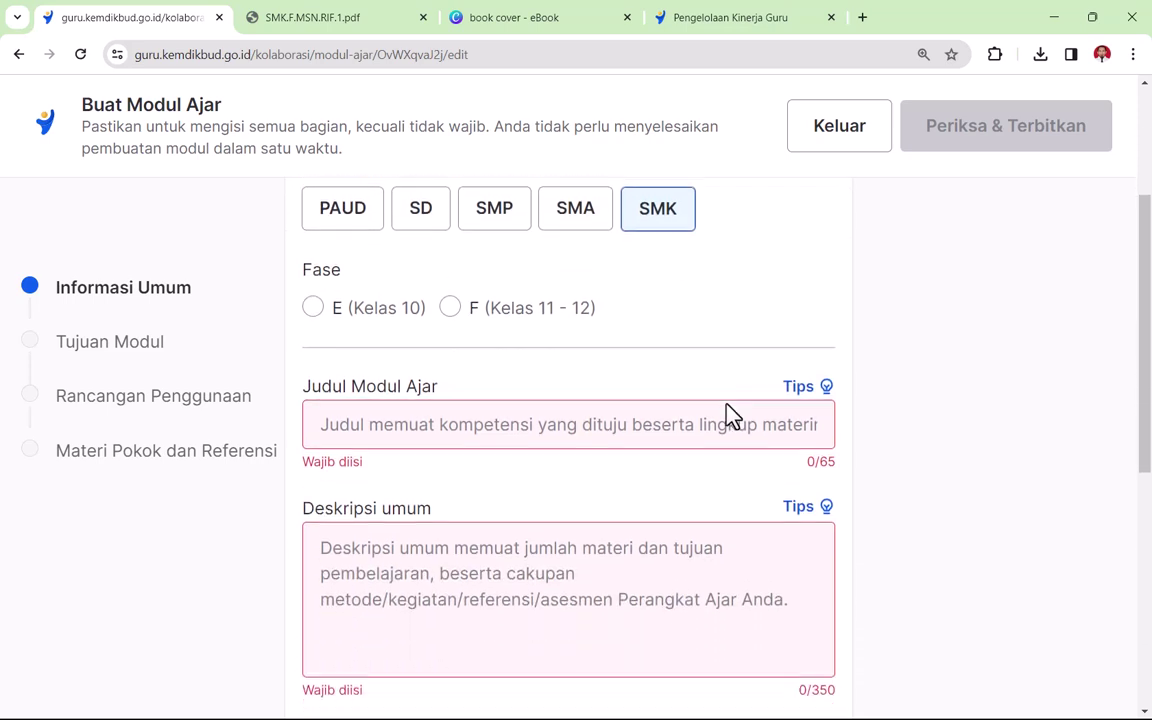
click(310, 303)
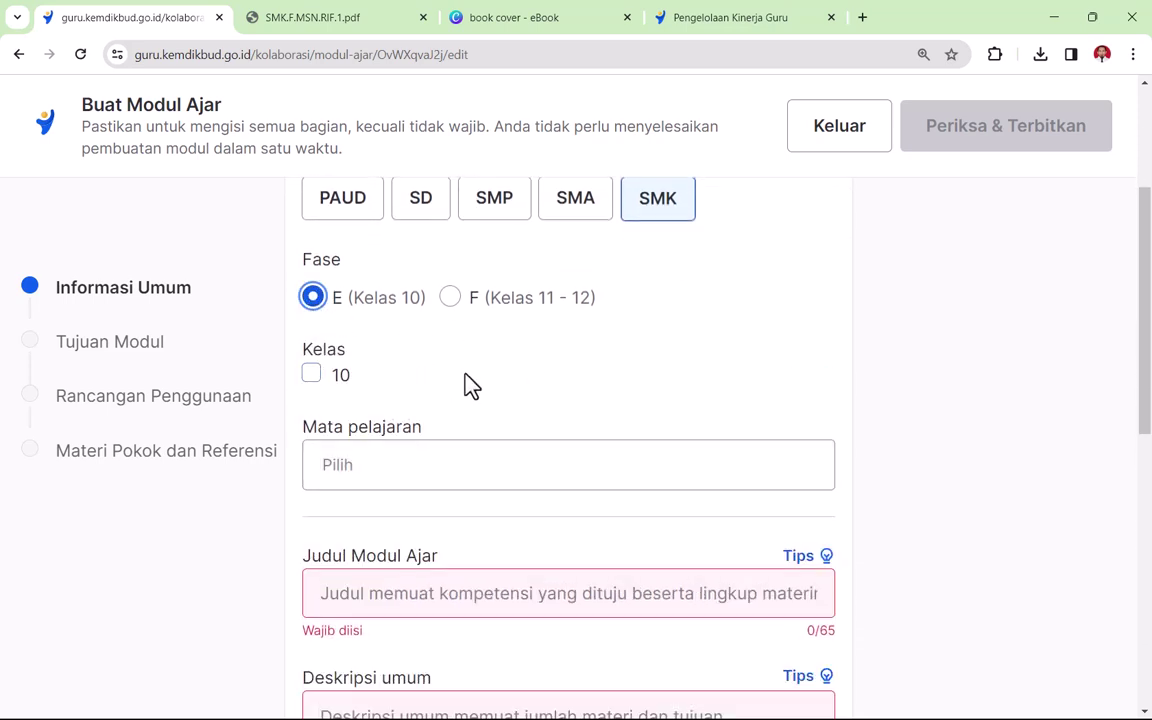
click(452, 298)
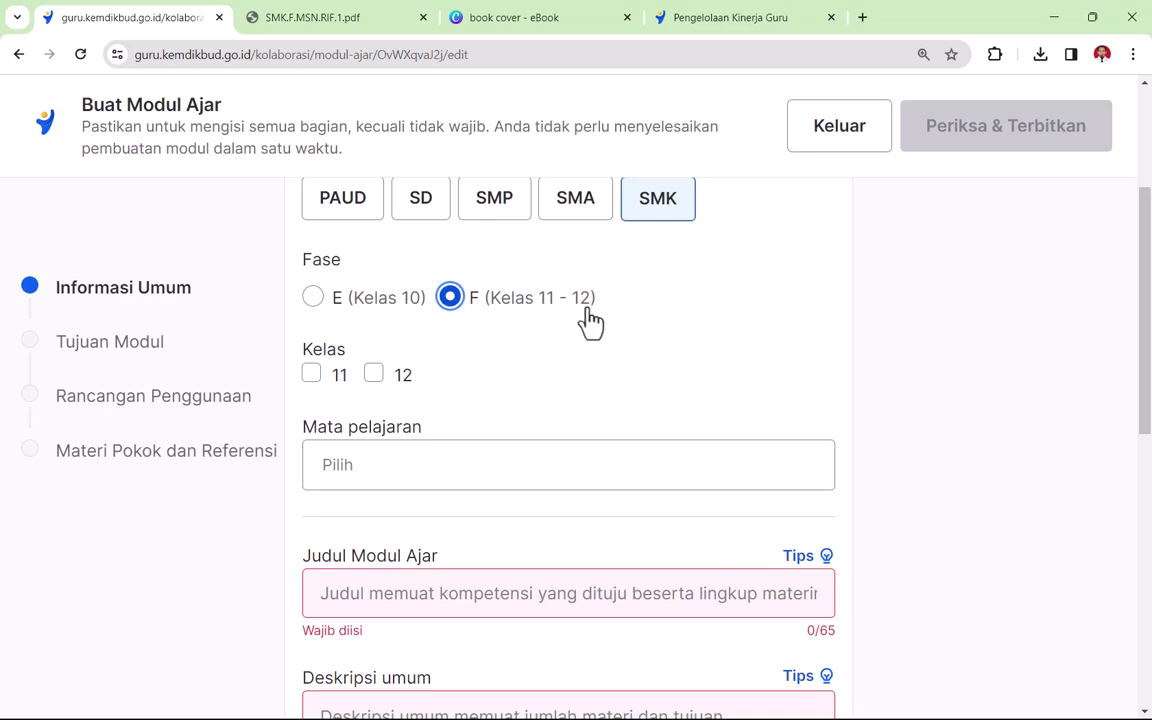
click(311, 380)
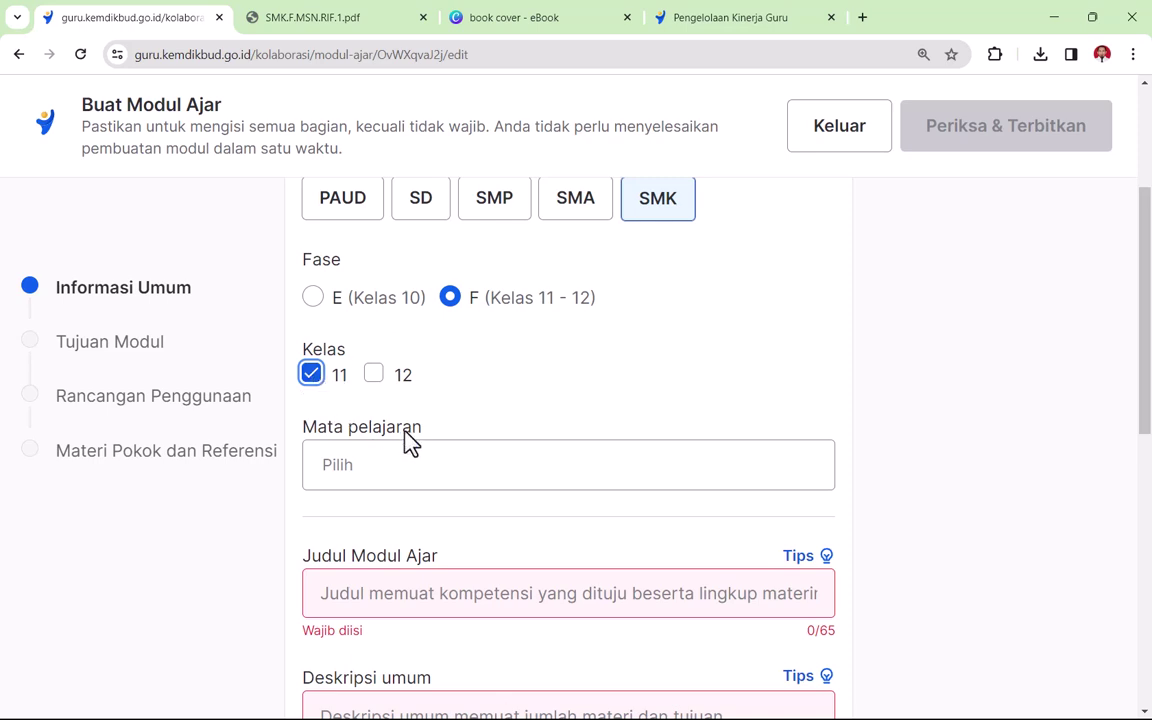
- Find and select Teknik Pemesinan as the module's Mata pelajaran
scroll(430, 390, down, 2)
click(452, 310)
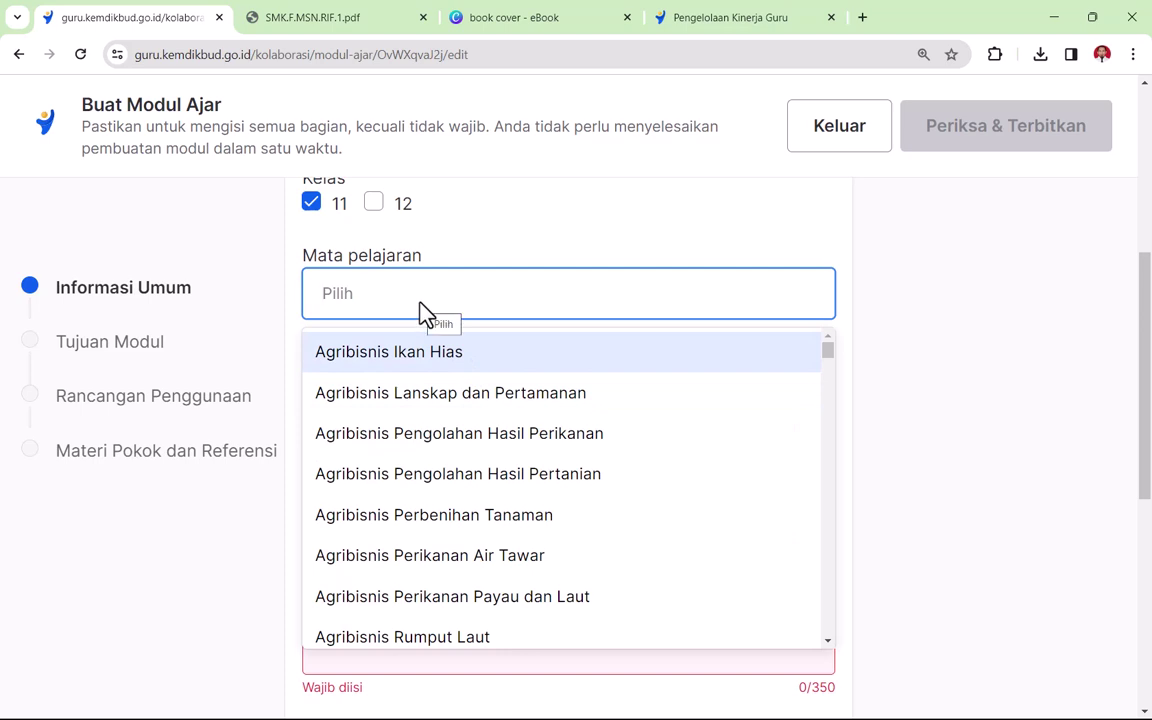
text(Tekn)
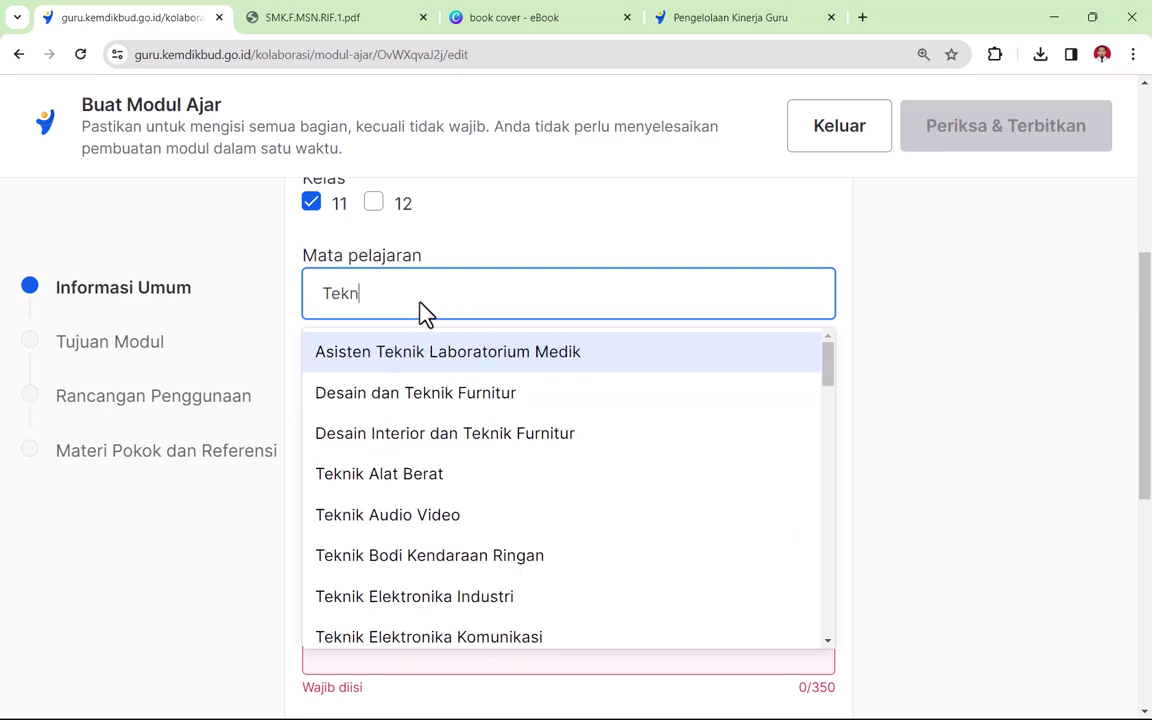
text(ik Pemesina)
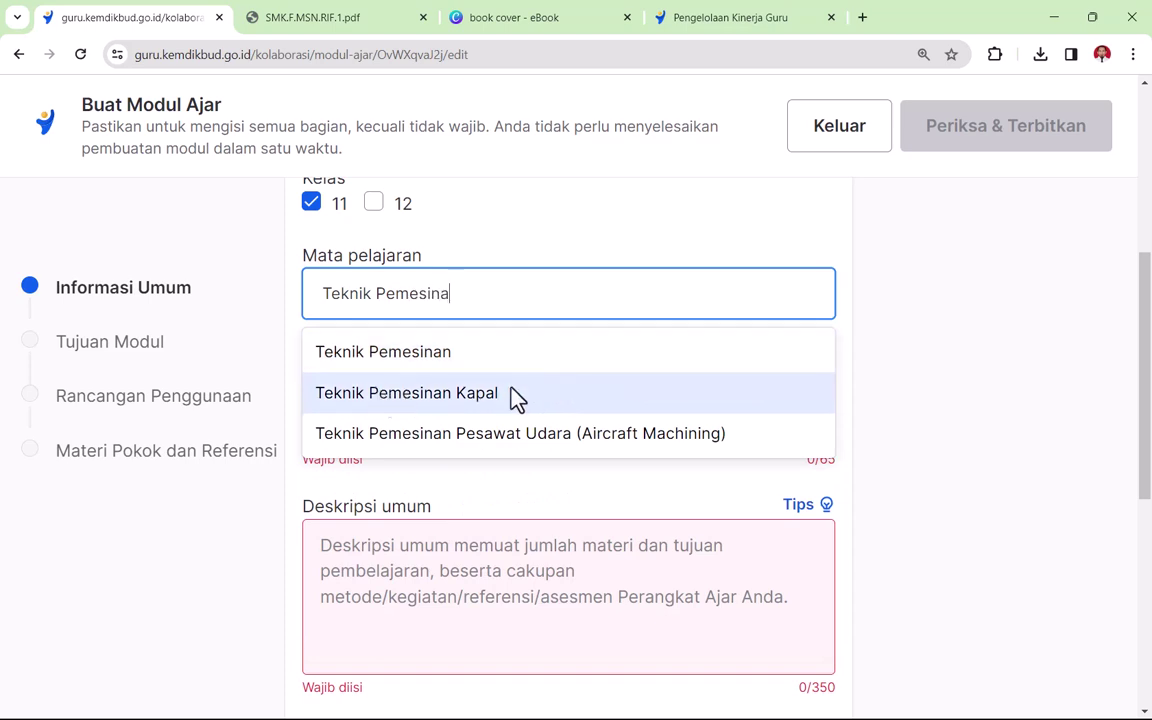
click(463, 362)
- Enter "Teknik Pemesinan Non Konvensional (CNC&CAM)" as the Judul Modul Ajar
scroll(470, 385, down, 1)
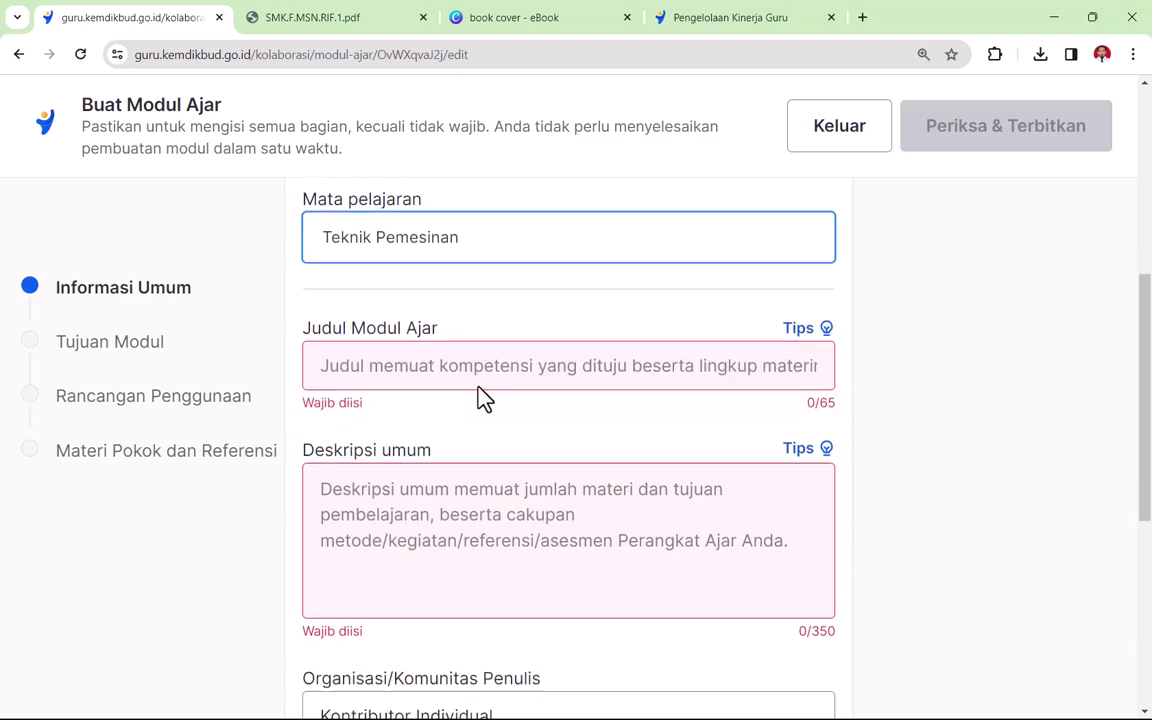
click(452, 352)
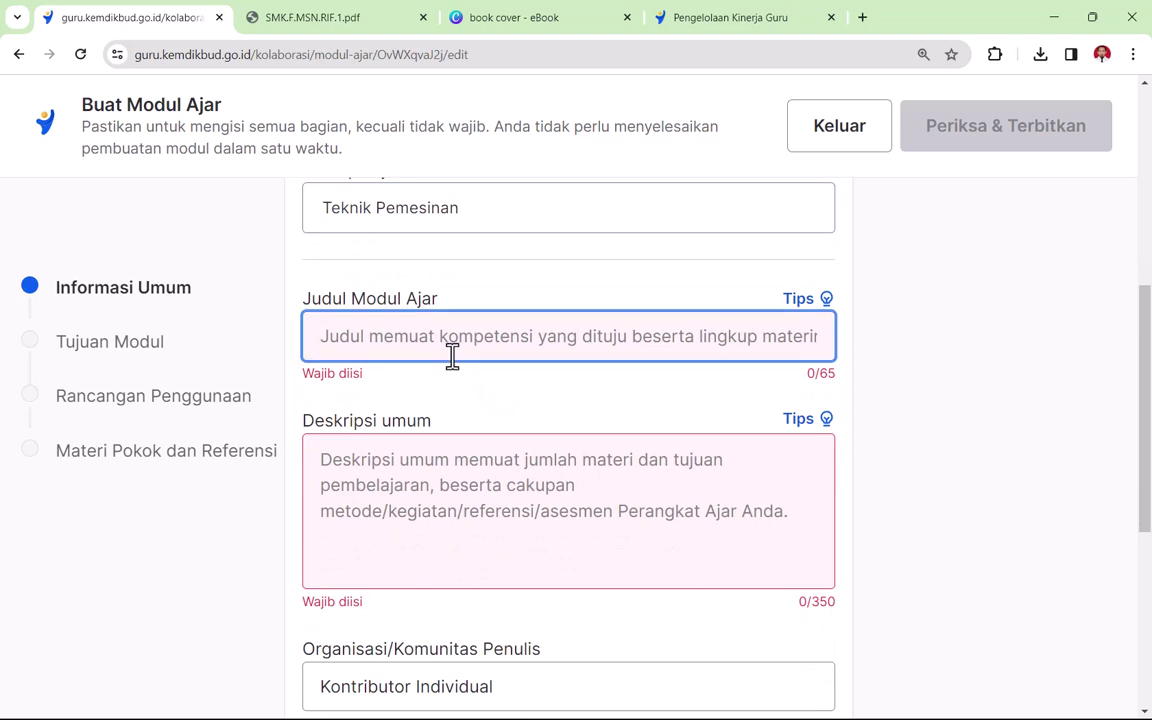
text(Teknik Pee)
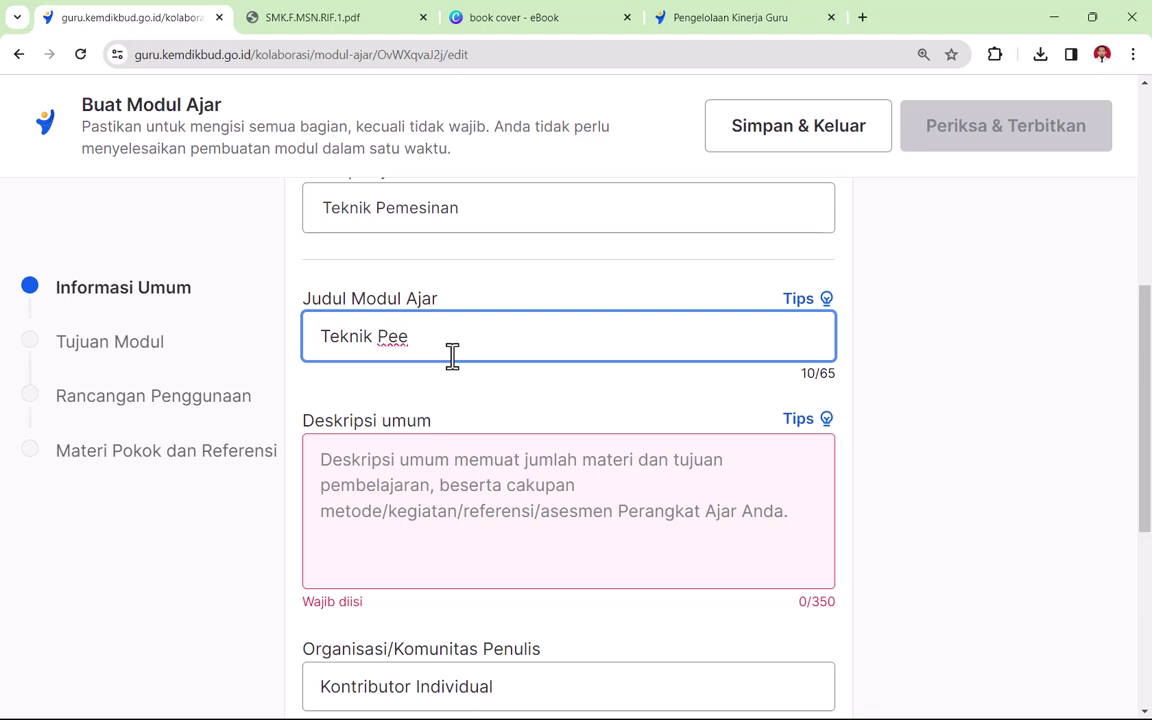
key(BackSpace)
text(mesinan Non K)
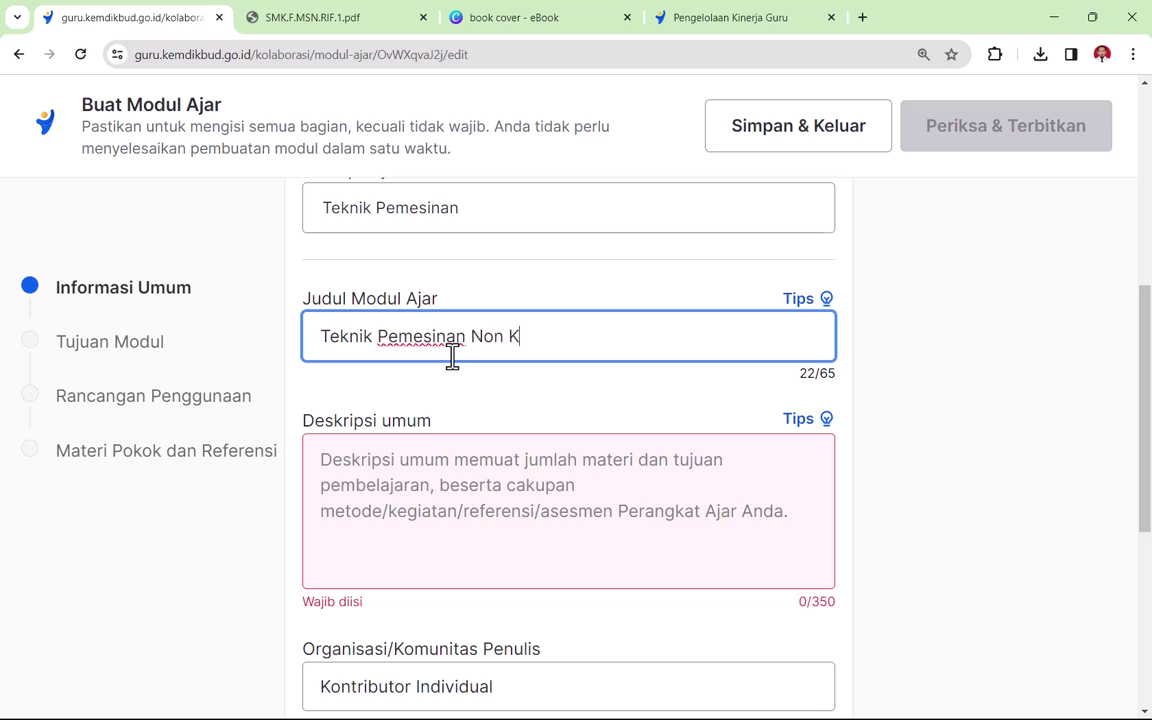
text(onvensional (CNC)
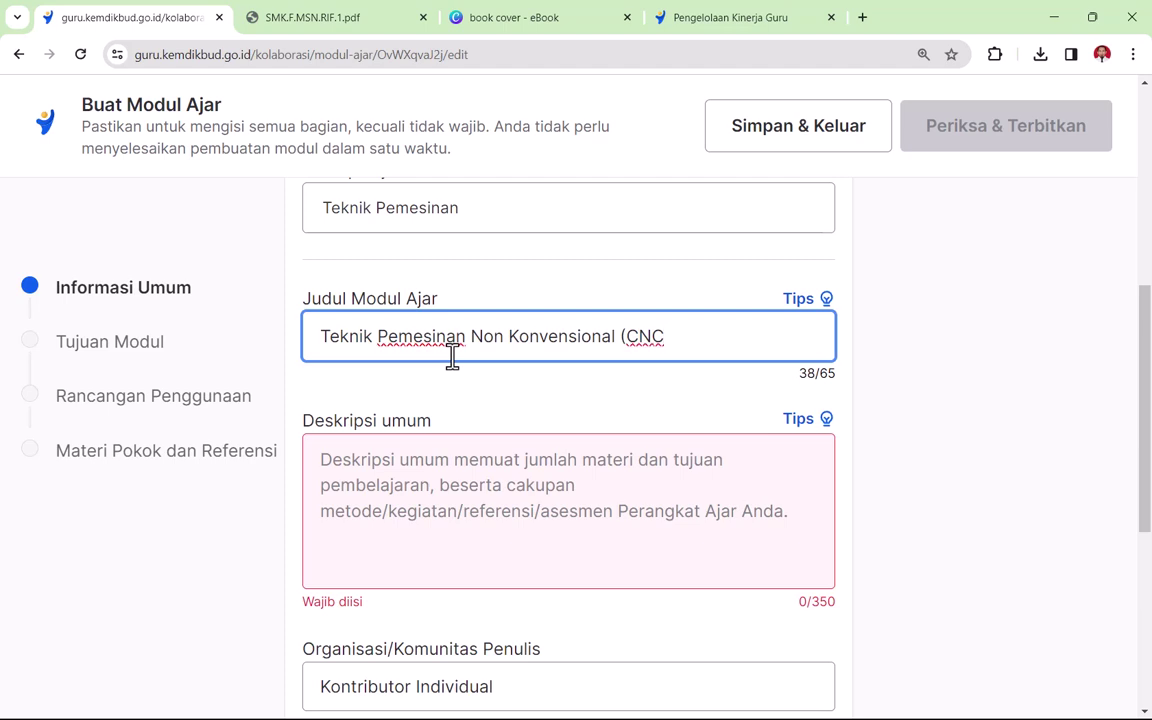
text(&CAM)
- Switch to the Word module document and copy the four Tujuan Pembelajaran points under Komponen Inti
click(452, 452)
scroll(522, 496, down, 1)
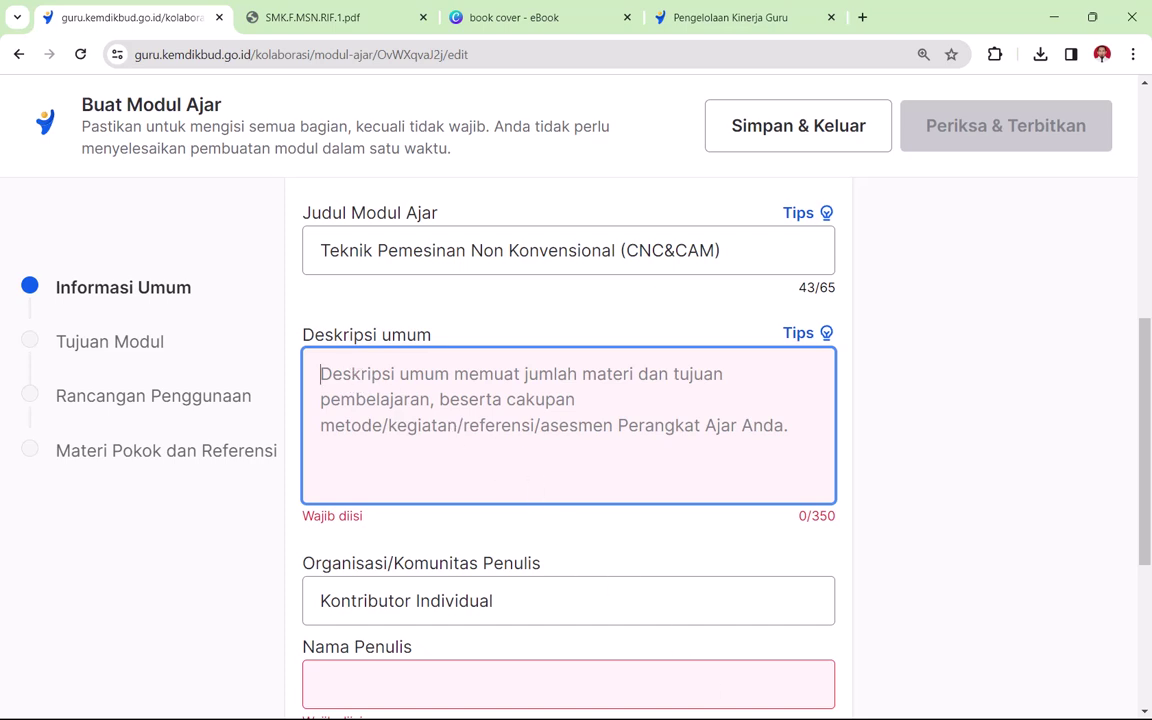
key(super)
click(770, 705)
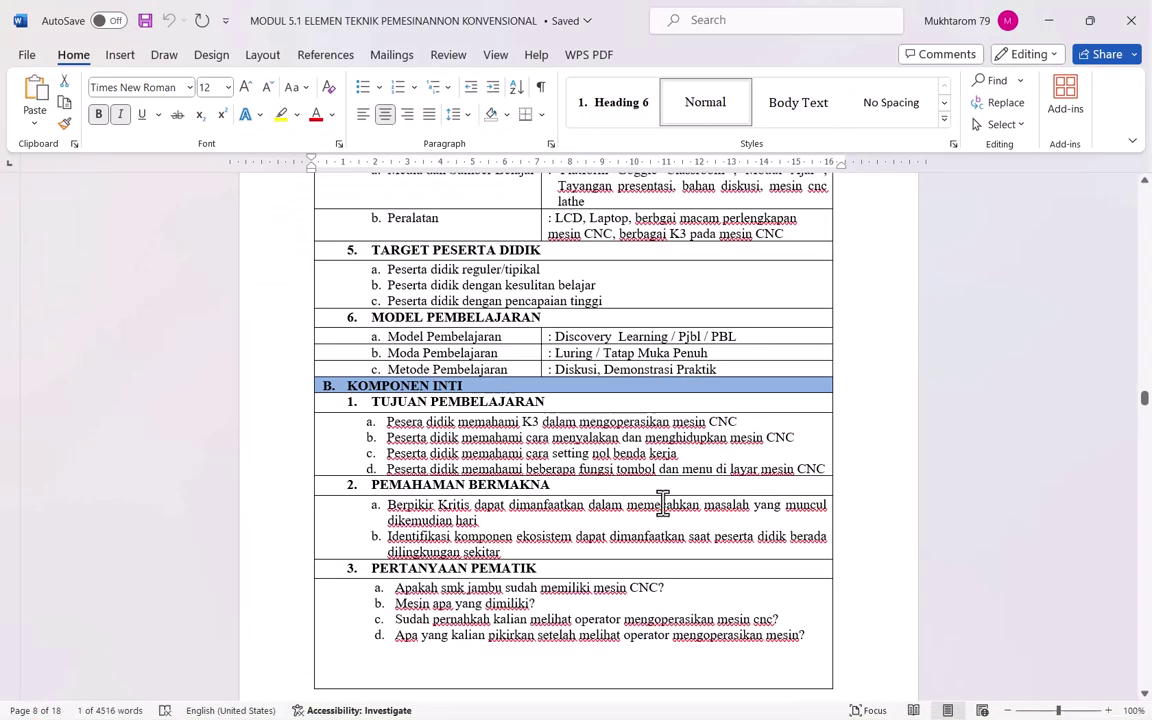
drag(390, 421, 828, 476)
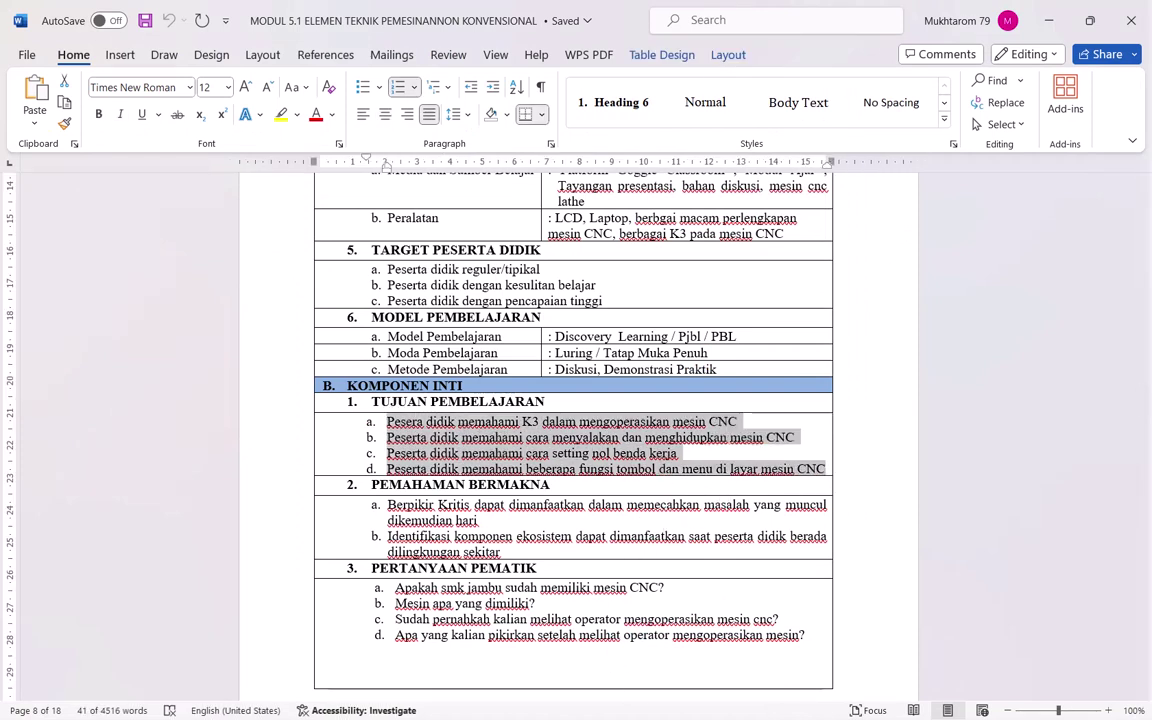
- Switch back to Chrome and fill in Deskripsi umum with "Memuat 4 Materi yaitu :" followed by the copied learning objectives
key(super)
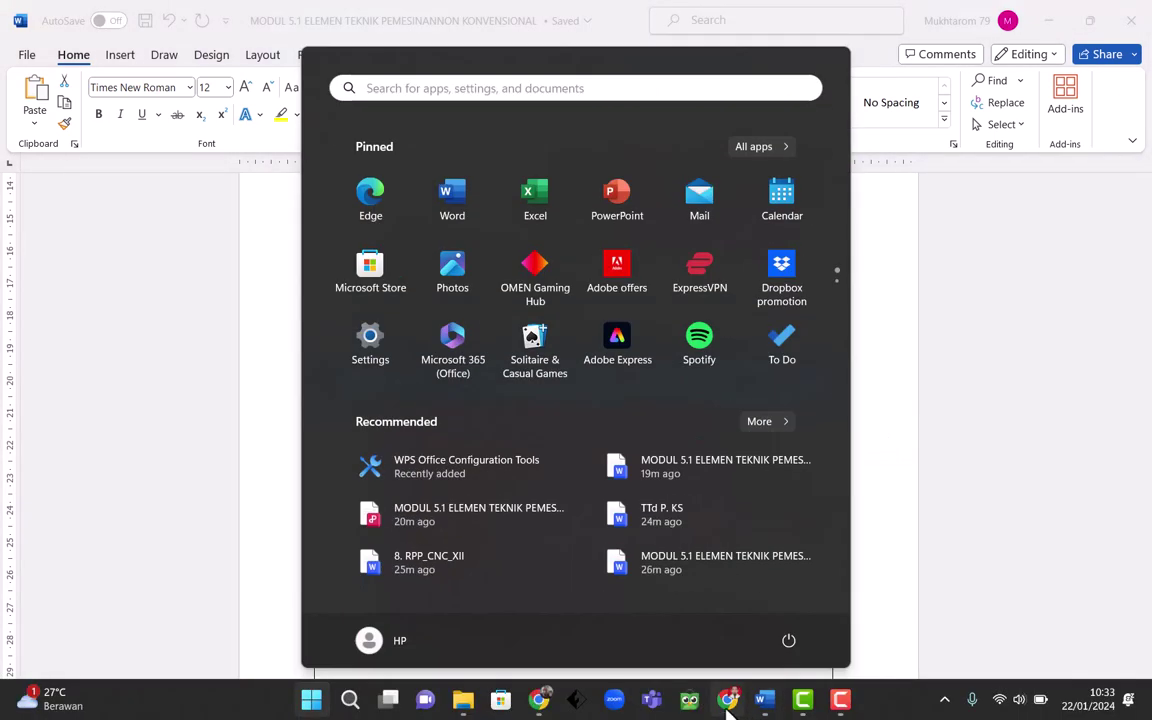
click(731, 700)
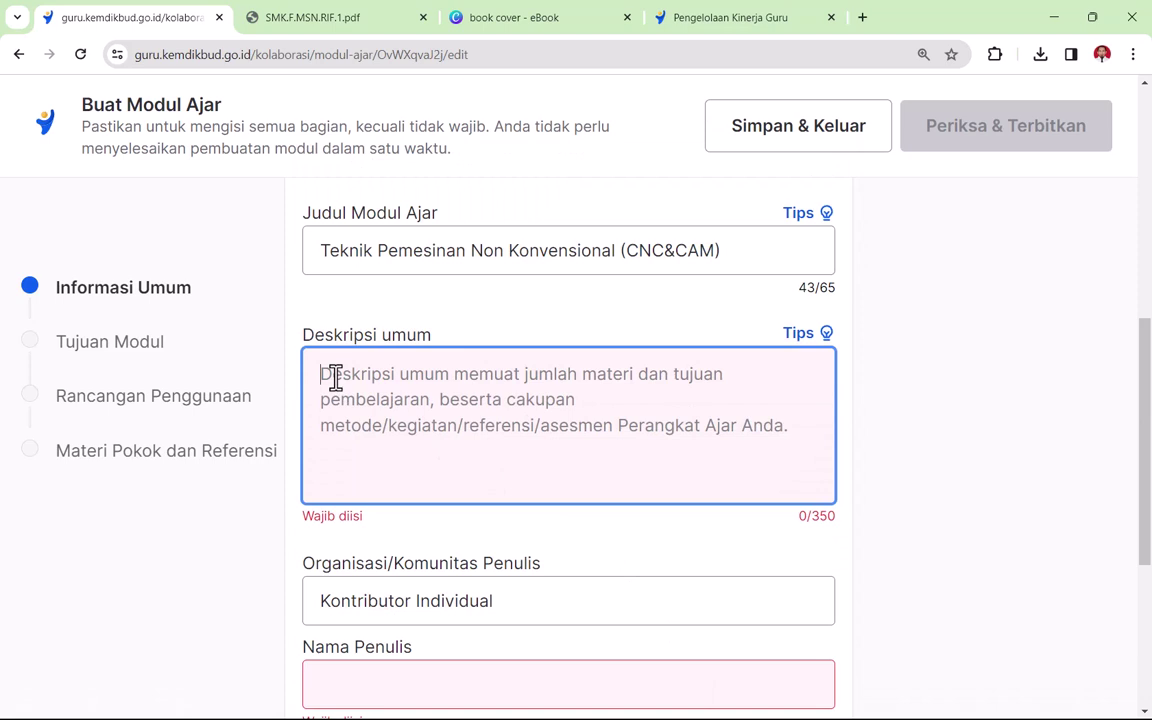
text(Memuat)
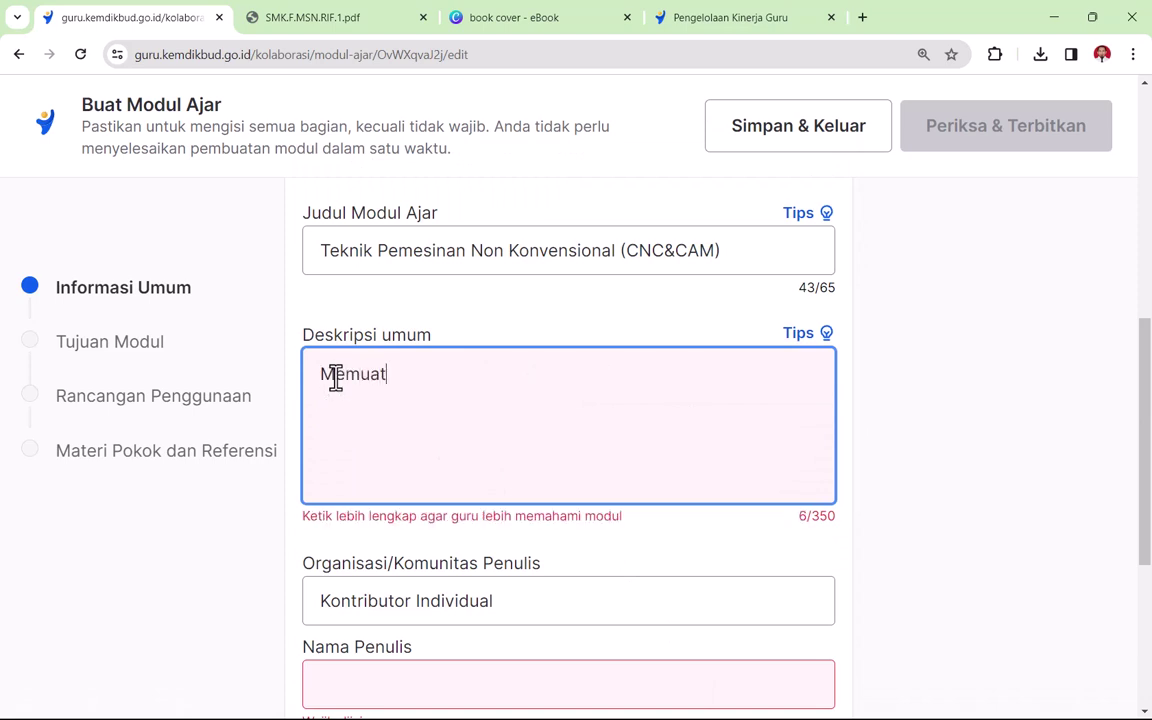
text( 4 Materi yaitu :)
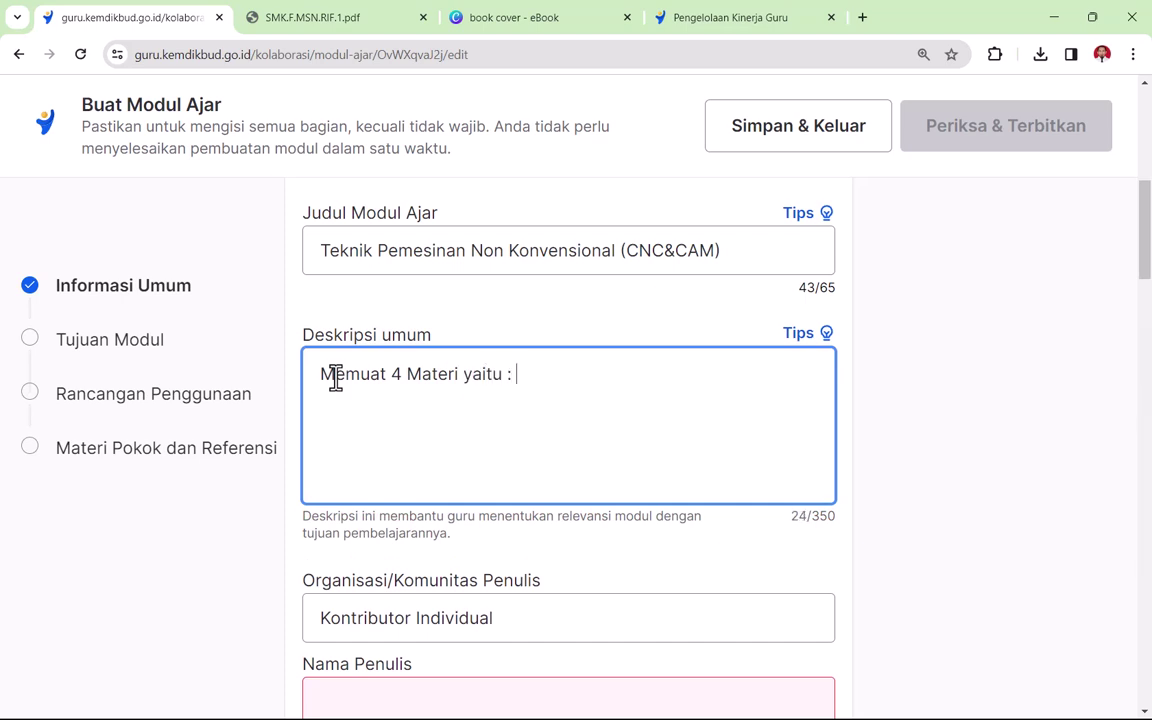
key(ctrl+v)
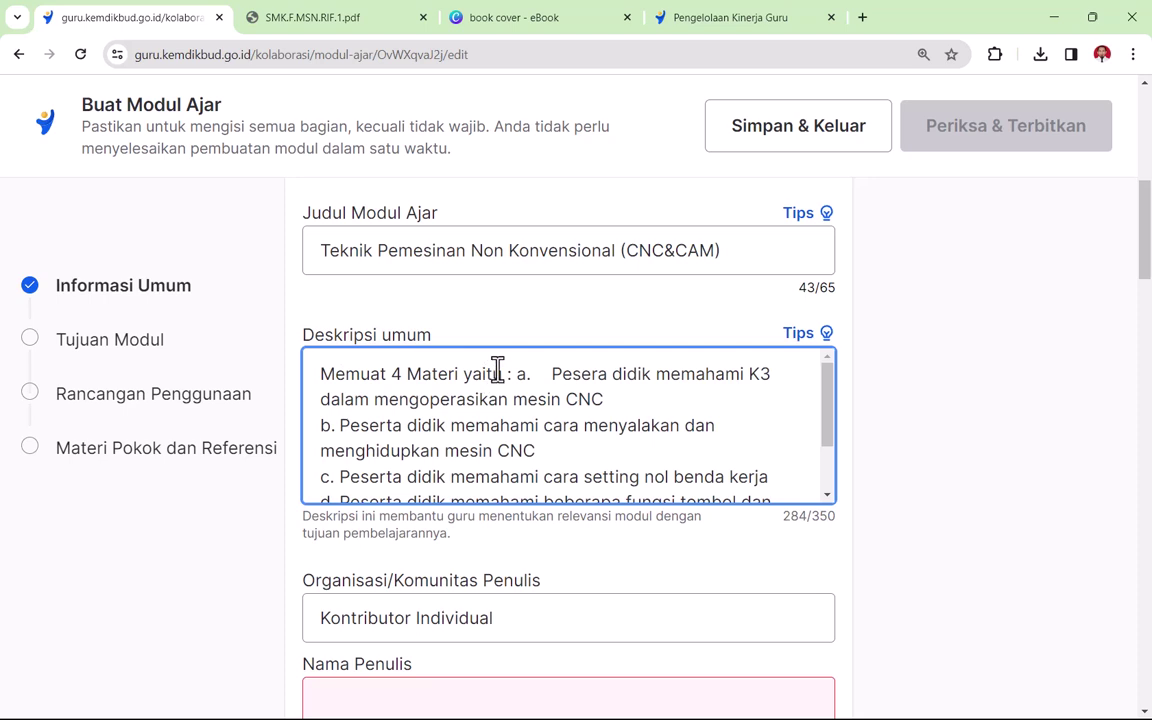
- Remove "Pesera didik" and the extra spacing from item a of the Deskripsi umum, so it starts with "memahami"
click(658, 375)
key(BackSpace)
key(BackSpace)
key(BackSpace)
key(BackSpace)
key(BackSpace)
key(BackSpace)
key(BackSpace)
key(BackSpace)
key(BackSpace)
key(BackSpace)
key(BackSpace)
key(BackSpace)
key(BackSpace)
key(BackSpace)
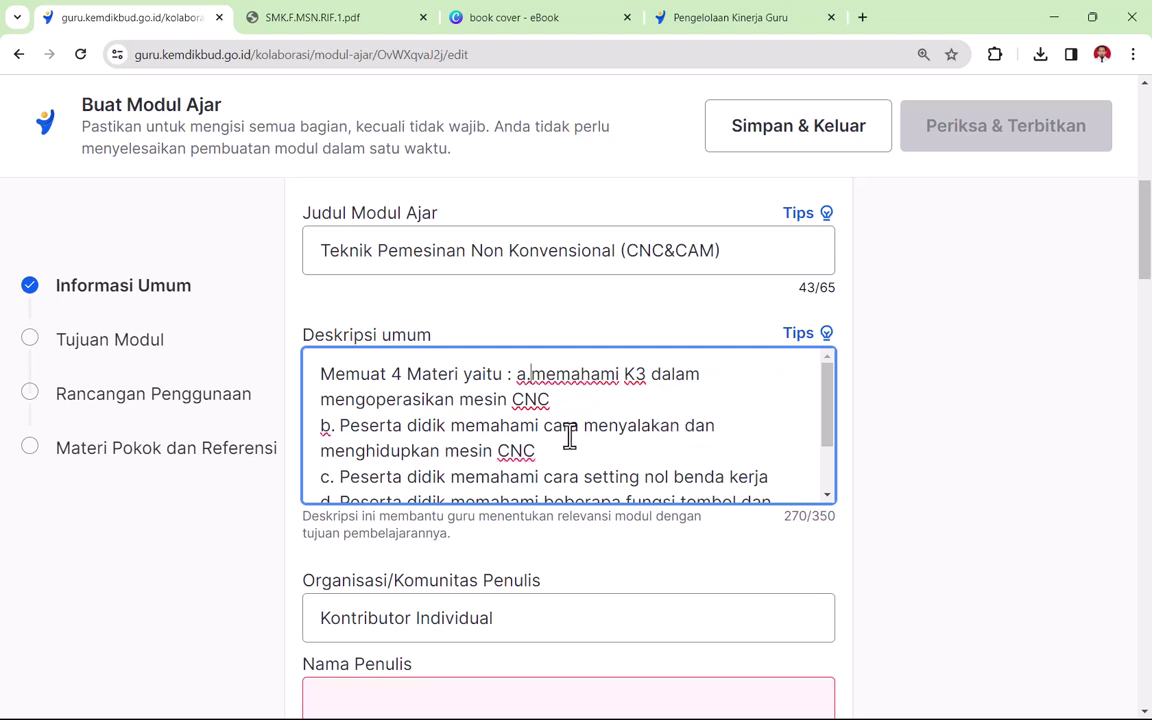
- Delete "Peserta didik" from item b of the Deskripsi umum, keeping the wording from "memahami" onward
click(453, 426)
key(BackSpace)
key(BackSpace)
key(BackSpace)
key(BackSpace)
key(BackSpace)
key(BackSpace)
key(BackSpace)
key(BackSpace)
key(BackSpace)
key(BackSpace)
key(BackSpace)
key(BackSpace)
key(BackSpace)
key(BackSpace)
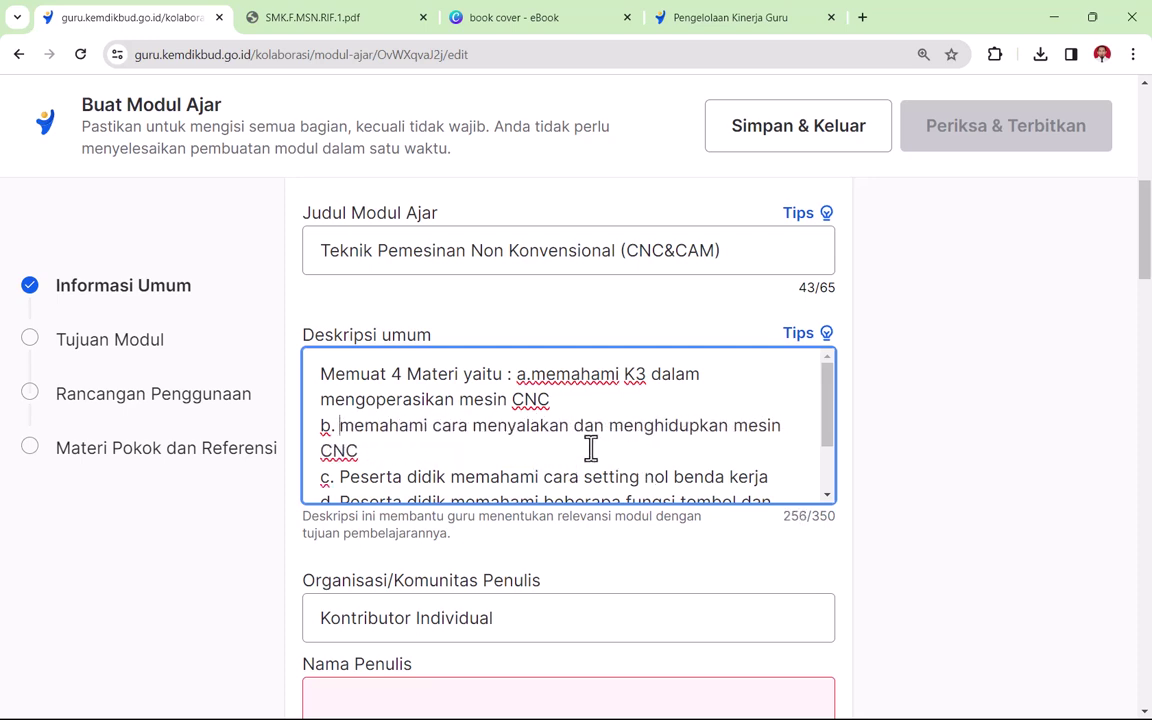
- Delete "Peserta didik" from item c of the Deskripsi umum, about setting nol benda kerja
scroll(450, 452, down, 2)
click(452, 400)
key(BackSpace)
key(BackSpace)
key(BackSpace)
key(BackSpace)
scroll(537, 437, up, 2)
key(BackSpace)
key(BackSpace)
key(BackSpace)
key(BackSpace)
key(BackSpace)
key(BackSpace)
key(BackSpace)
key(BackSpace)
key(BackSpace)
key(BackSpace)
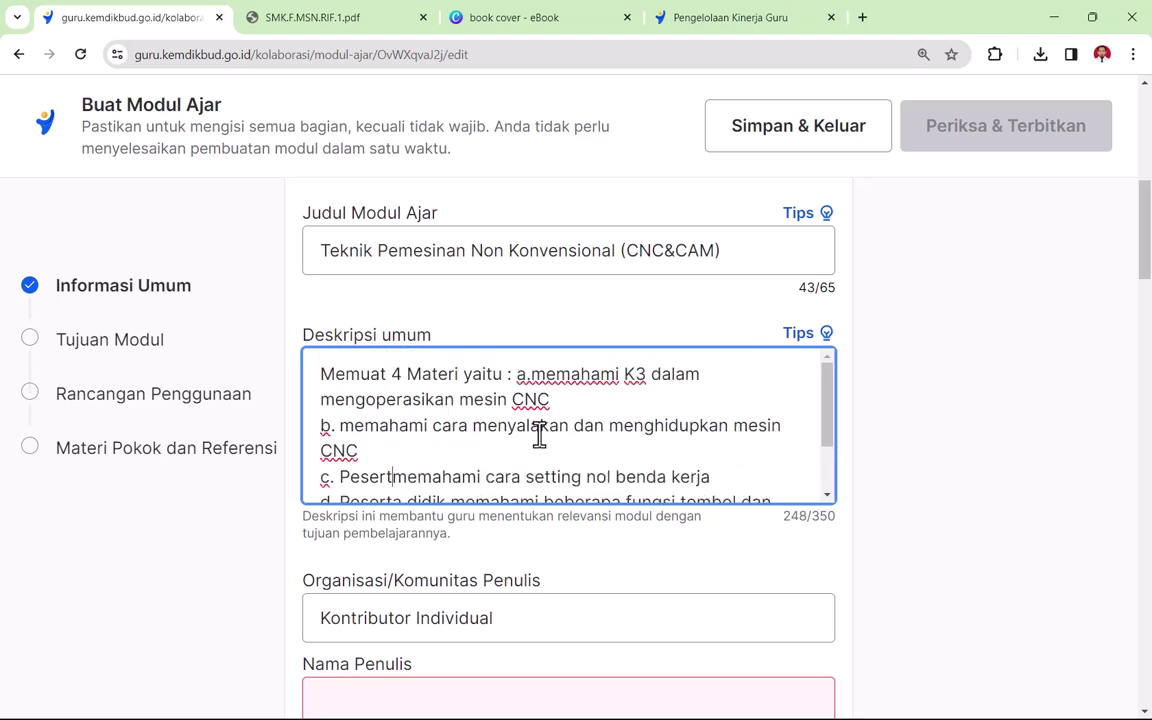
- Delete "Peserta didik" from item d of the Deskripsi umum, about the CNC machine's buttons and menus
scroll(540, 435, down, 2)
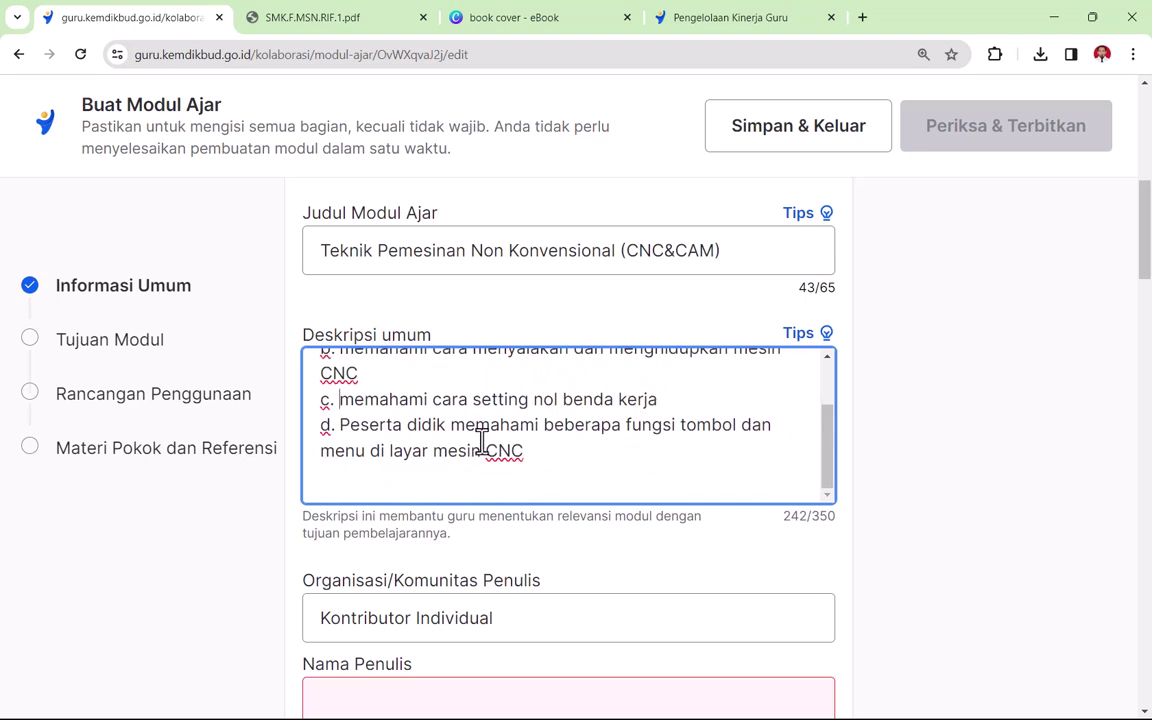
click(448, 425)
key(BackSpace)
key(BackSpace)
key(BackSpace)
key(BackSpace)
key(BackSpace)
key(BackSpace)
key(BackSpace)
key(BackSpace)
key(BackSpace)
key(BackSpace)
key(BackSpace)
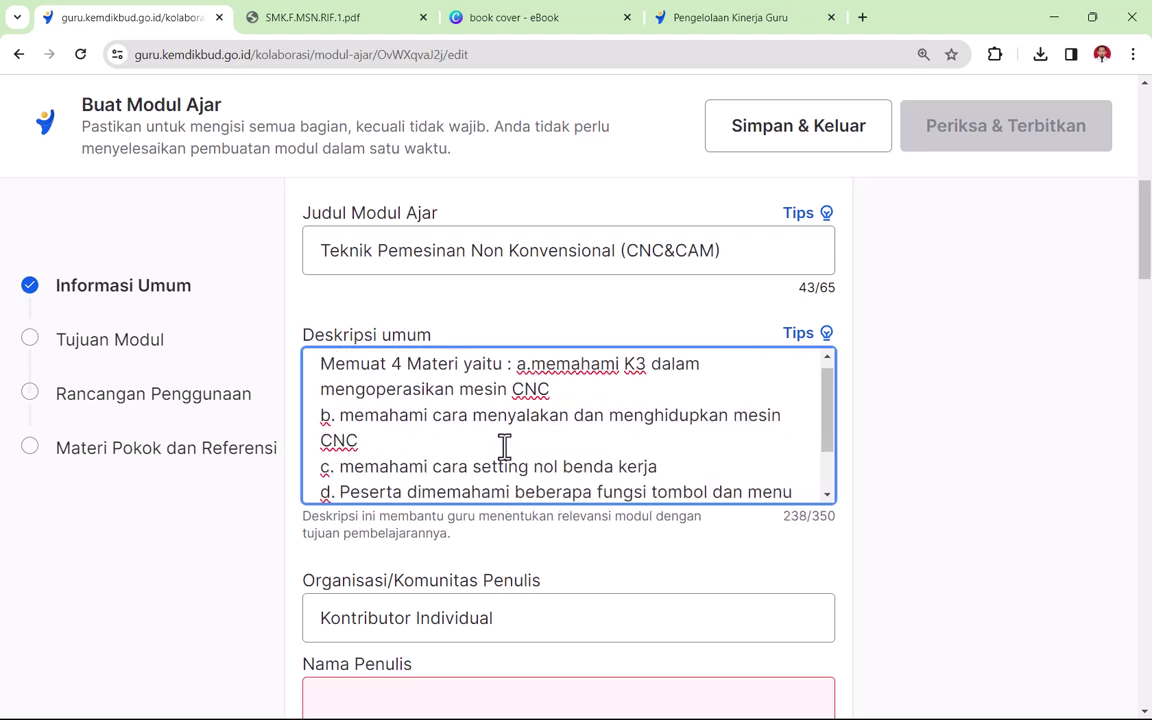
key(BackSpace)
key(BackSpace)
key(BackSpace)
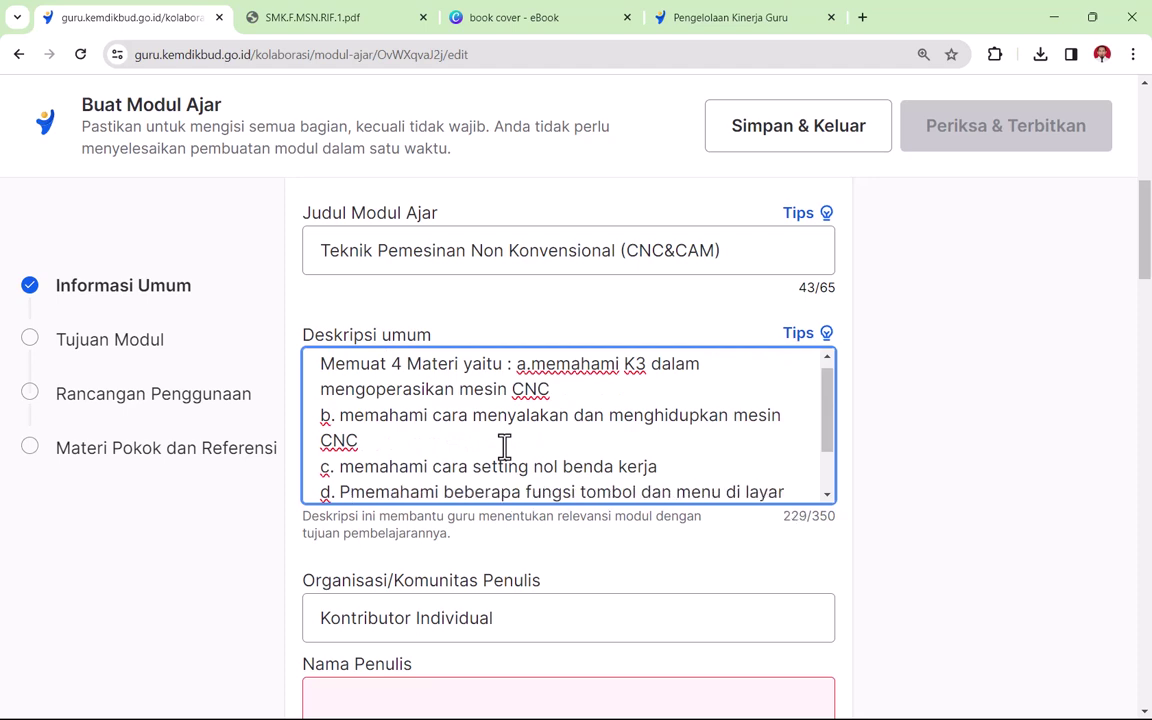
- Add a period at the end of each of the four items in the Deskripsi umum
scroll(508, 450, down, 2)
scroll(585, 452, down, 2)
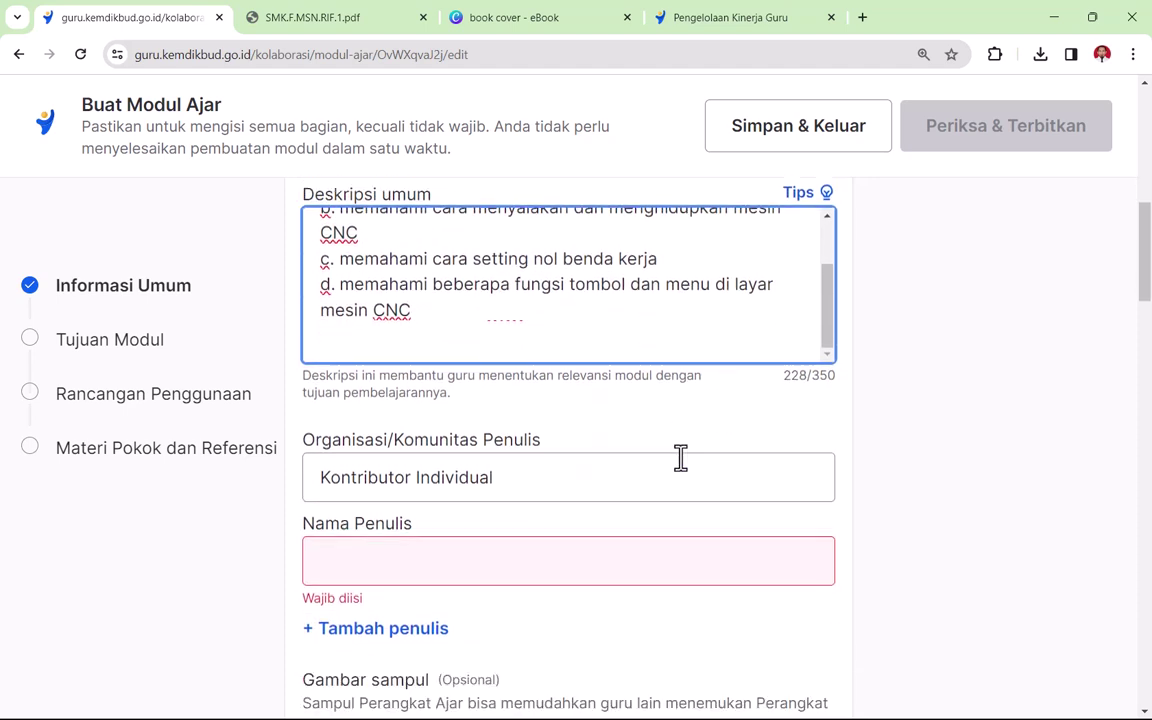
scroll(674, 453, up, 1)
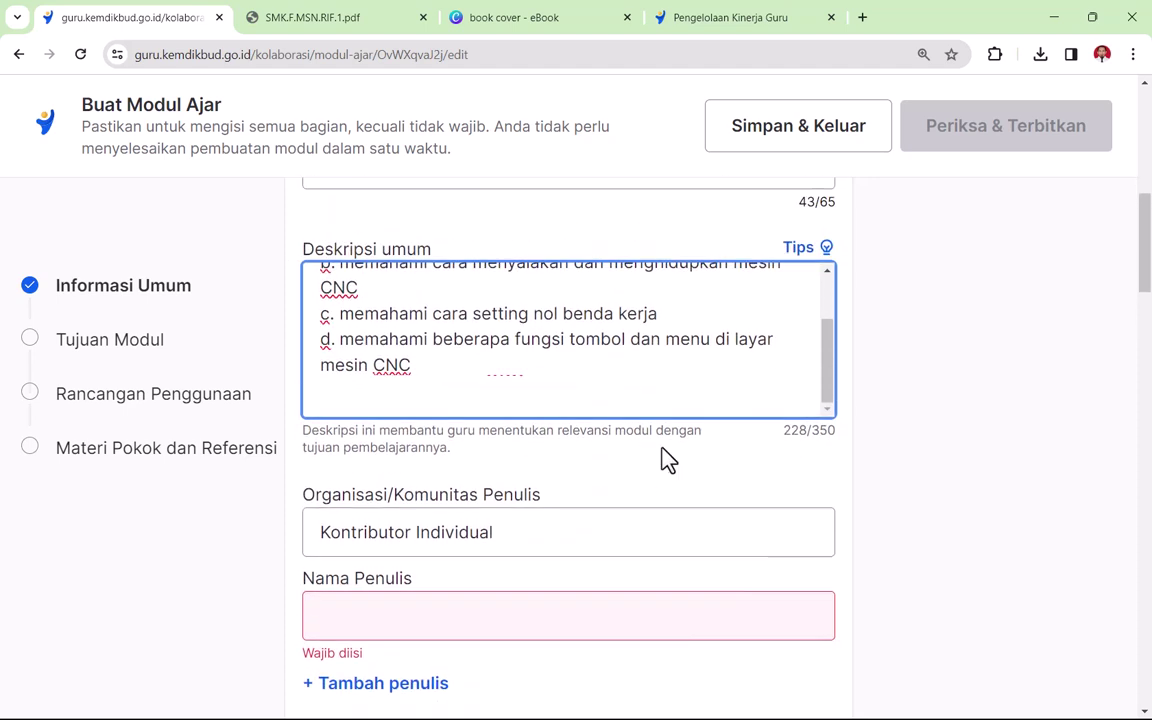
click(514, 378)
text(.)
click(663, 359)
text(.)
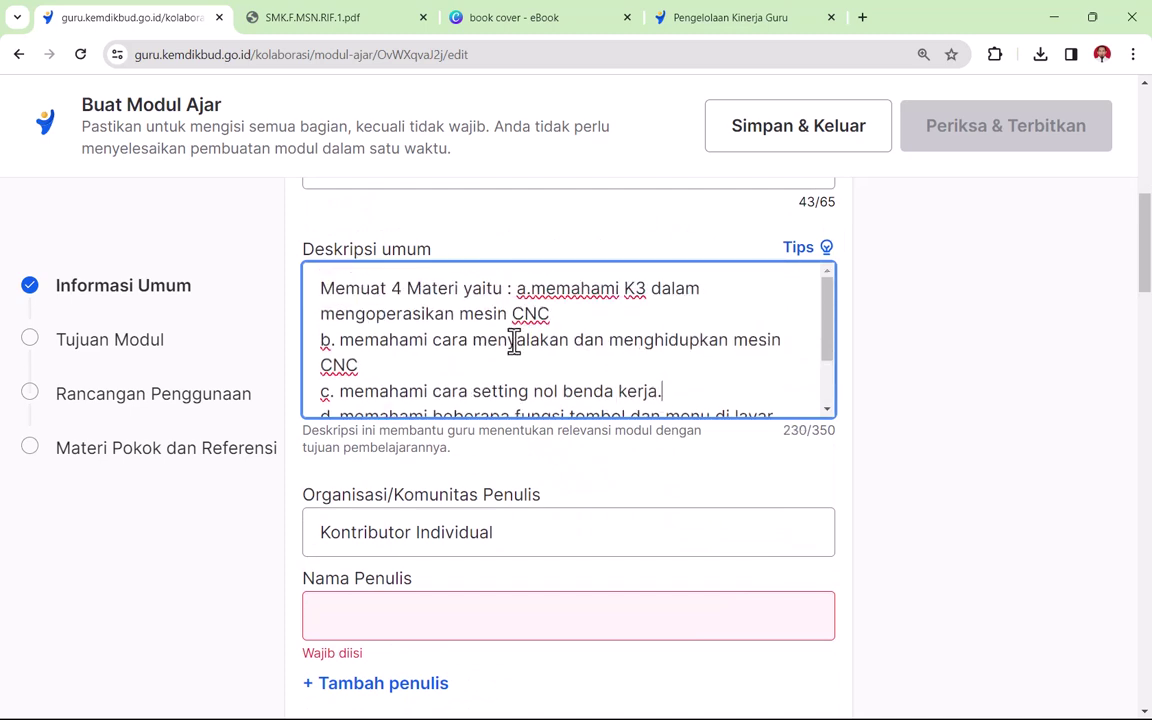
click(375, 364)
text(.)
click(553, 320)
text(.)
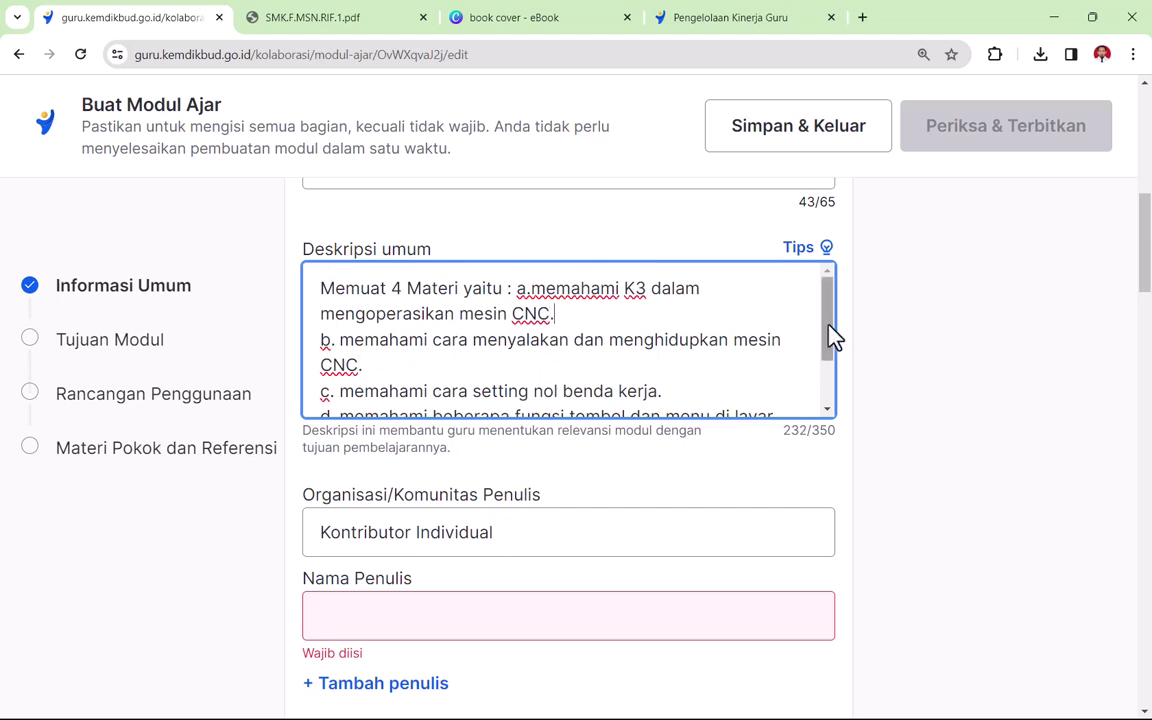
- Replace the Organisasi/Komunitas Penulis entry with "MGMP Teknik pemesinan"
scroll(830, 337, down, 2)
drag(833, 348, 829, 309)
drag(830, 324, 836, 380)
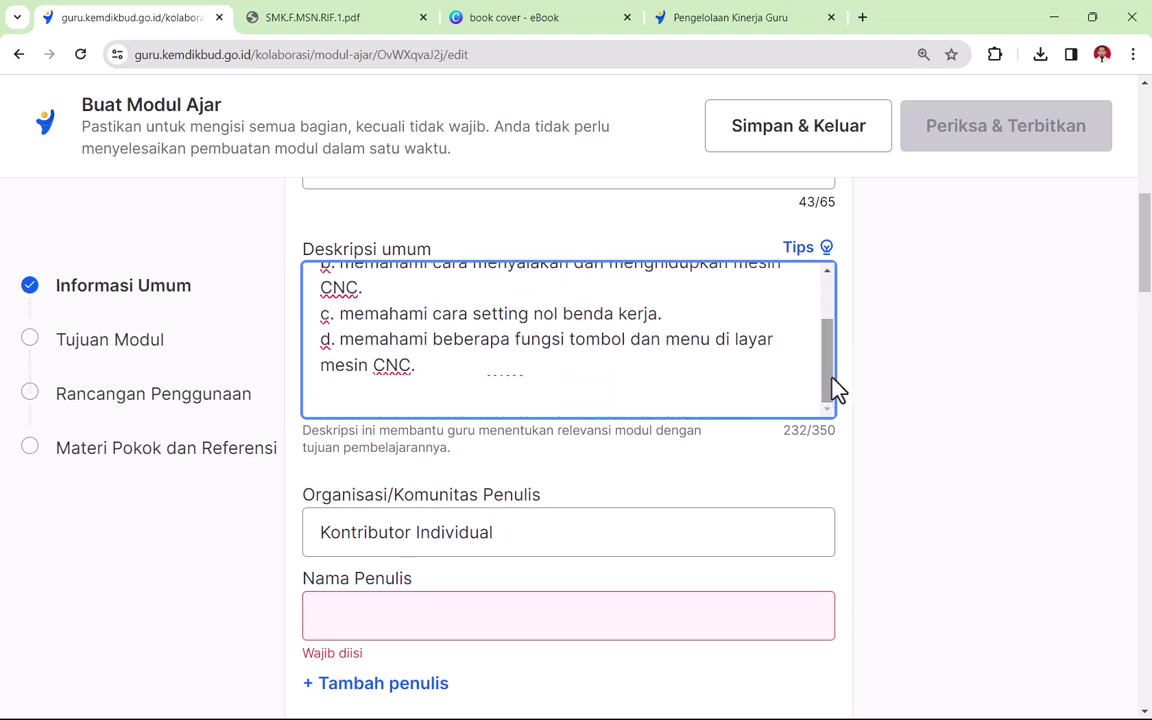
scroll(861, 429, down, 1)
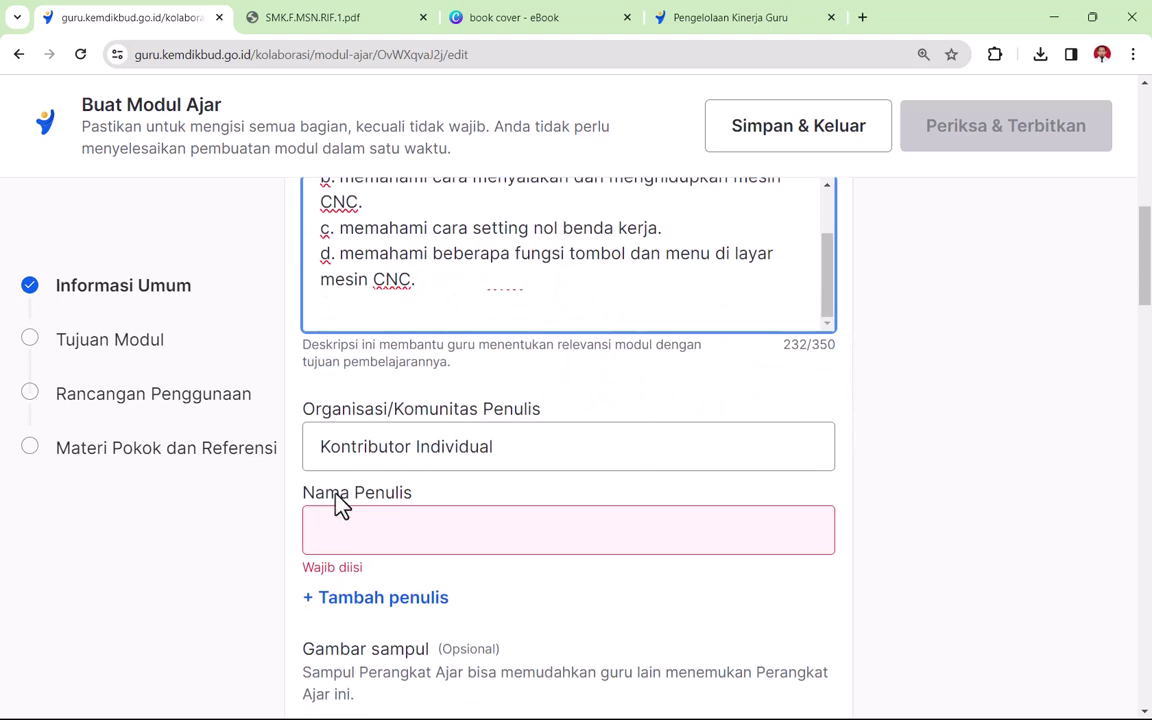
click(489, 453)
click(524, 444)
scroll(526, 444, down, 1)
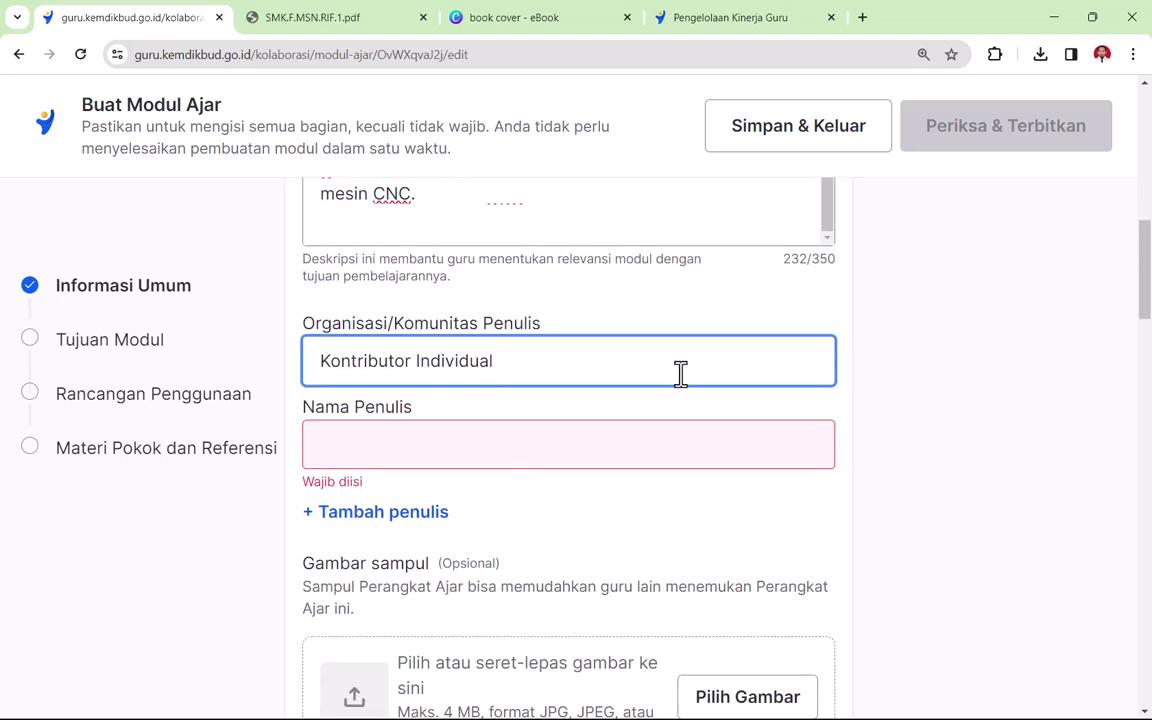
key(BackSpace)
key(BackSpace)
key(BackSpace)
key(BackSpace)
key(BackSpace)
key(BackSpace)
key(BackSpace)
key(BackSpace)
key(BackSpace)
key(BackSpace)
key(BackSpace)
key(BackSpace)
key(BackSpace)
key(BackSpace)
key(BackSpace)
key(BackSpace)
key(BackSpace)
key(BackSpace)
key(BackSpace)
key(BackSpace)
click(728, 411)
click(627, 368)
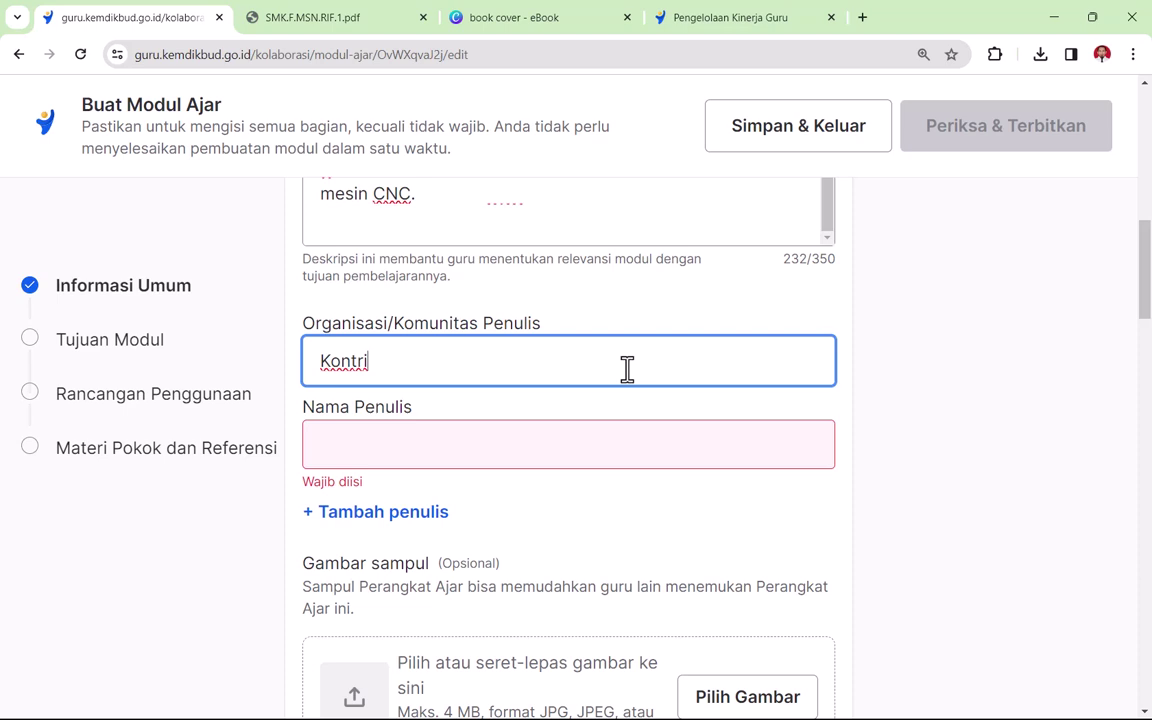
key(BackSpace)
key(BackSpace)
key(BackSpace)
key(BackSpace)
key(BackSpace)
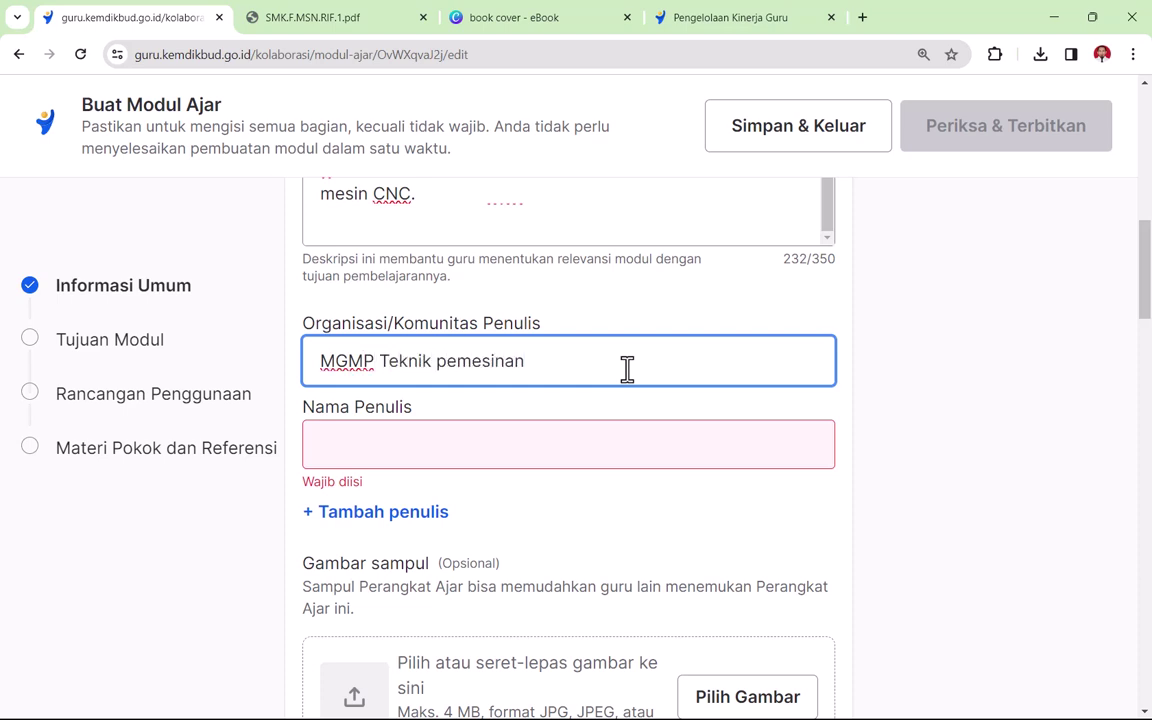
click(895, 407)
- Fill in Nama Penulis with the suggested author's name
scroll(662, 461, down, 1)
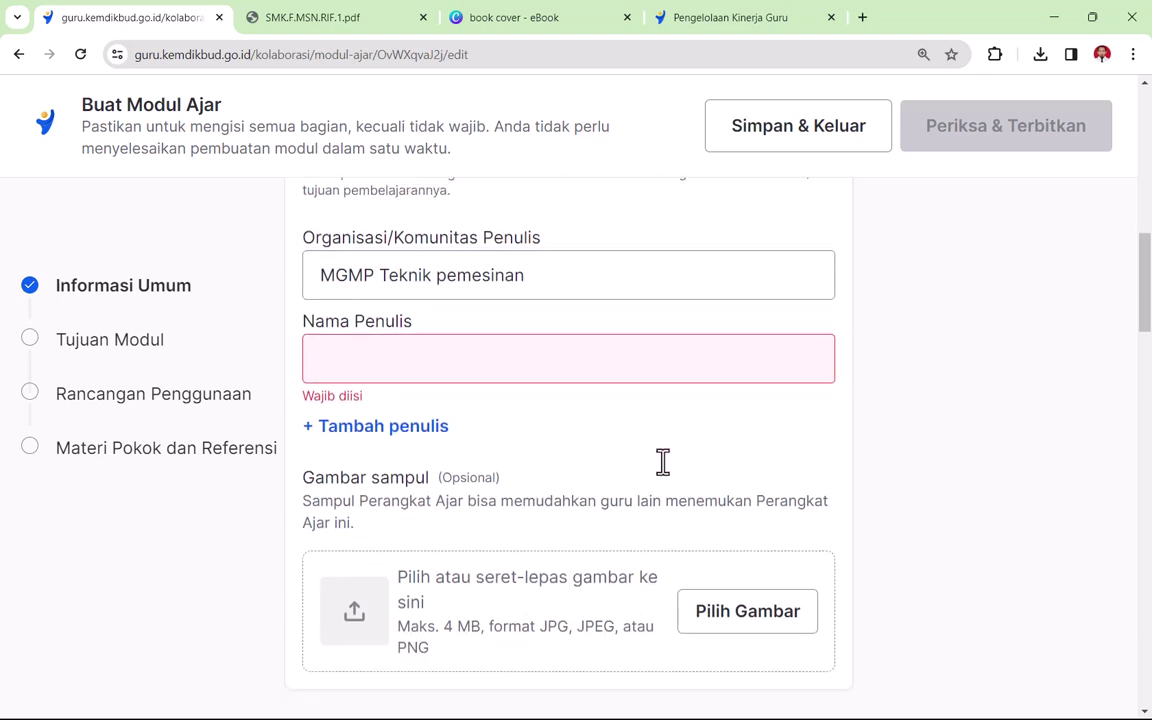
click(427, 360)
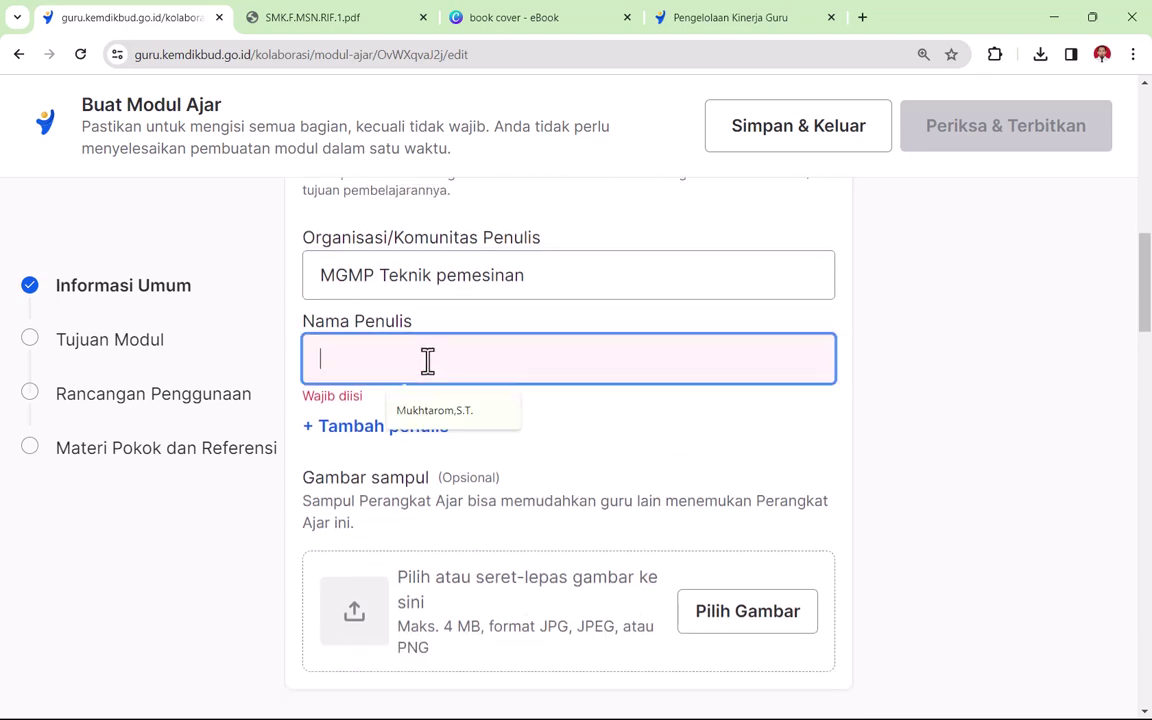
click(455, 414)
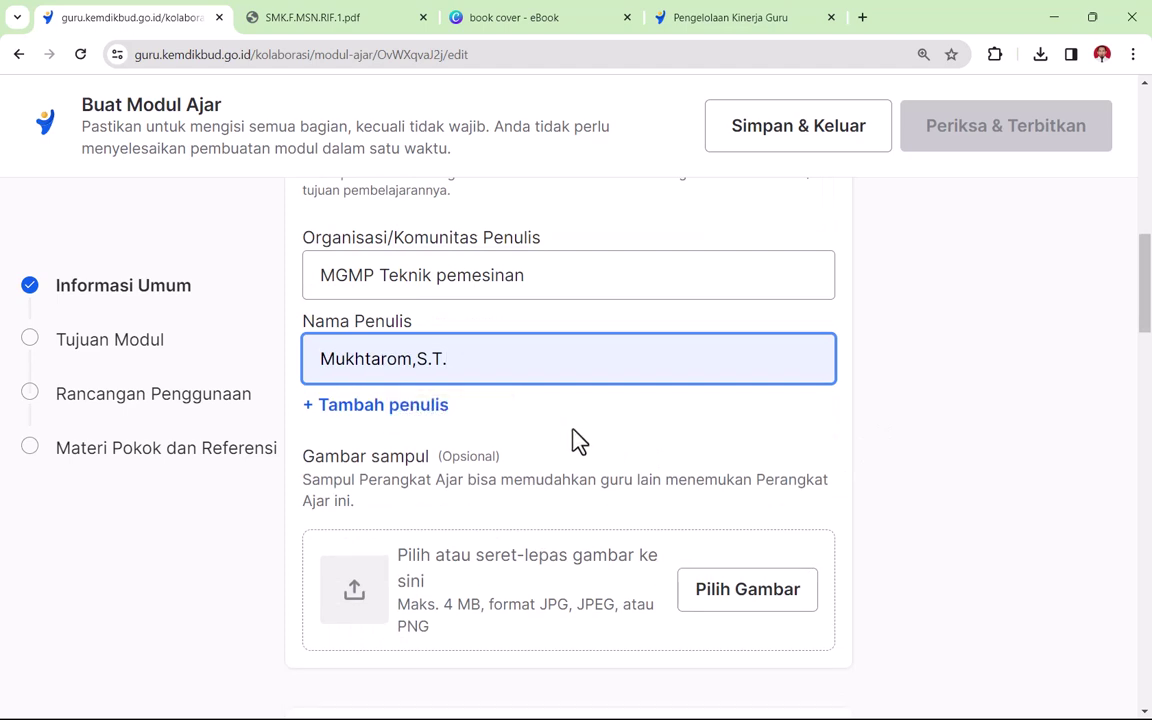
- Upload COVER_CNC from the Downloads folder as the module's Gambar sampul
scroll(571, 438, down, 1)
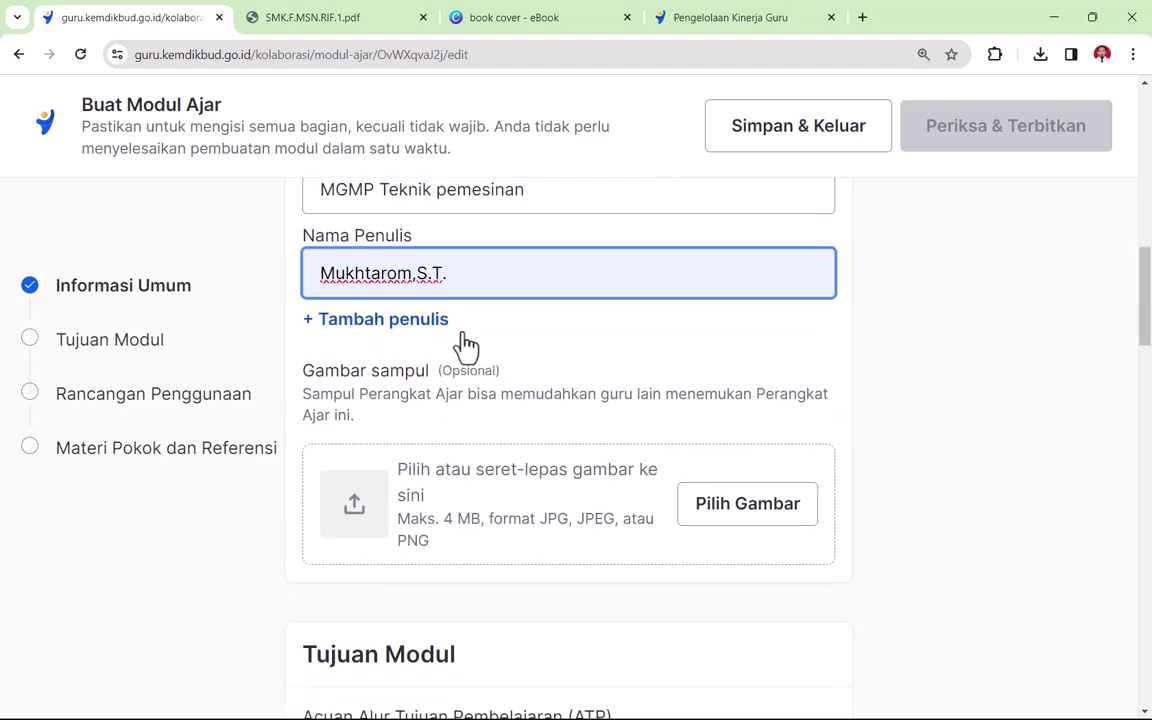
scroll(485, 337, up, 2)
scroll(470, 335, down, 1)
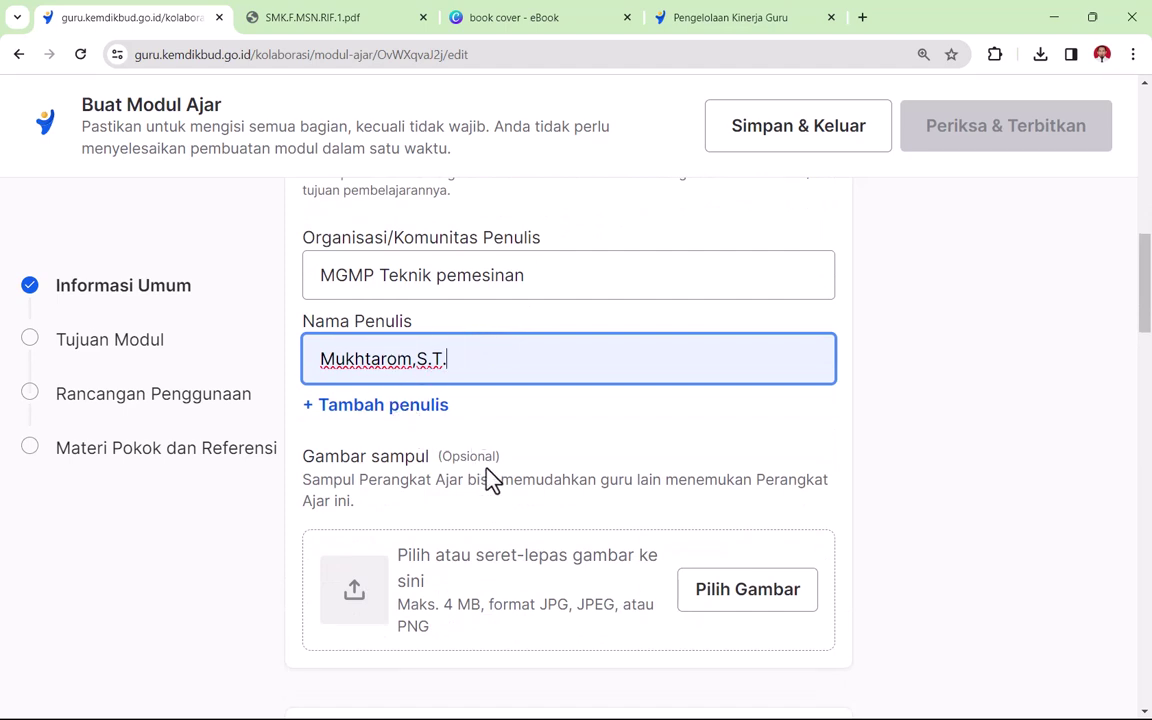
scroll(495, 480, down, 2)
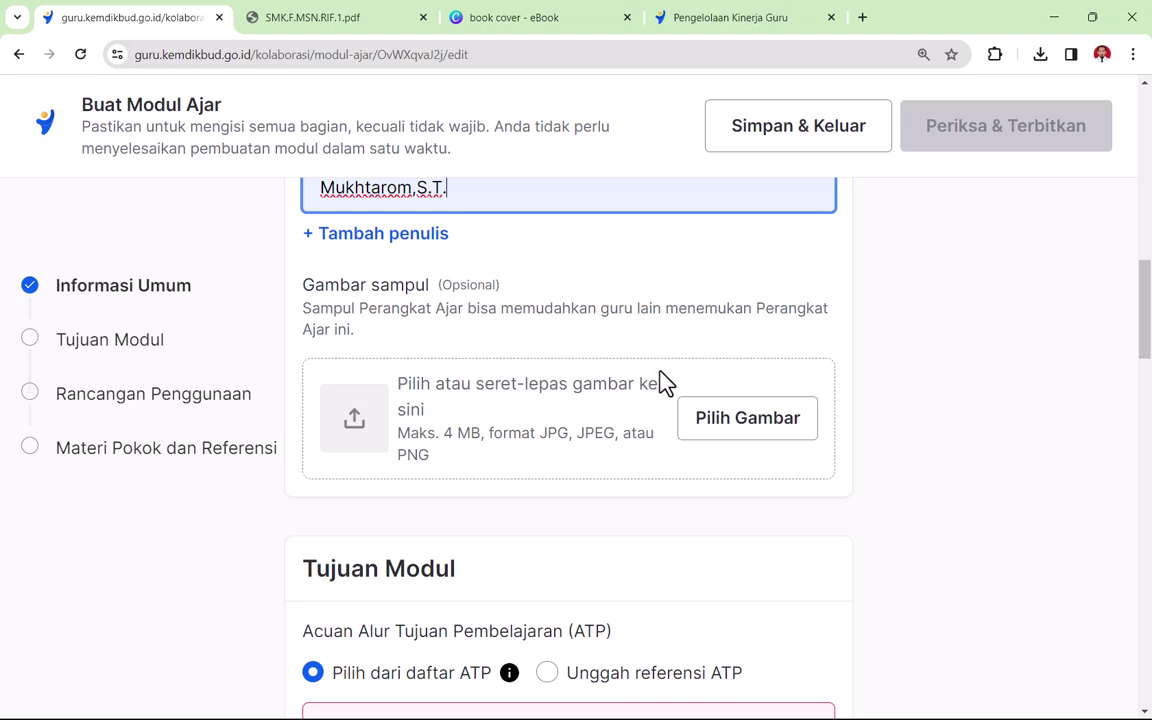
click(764, 441)
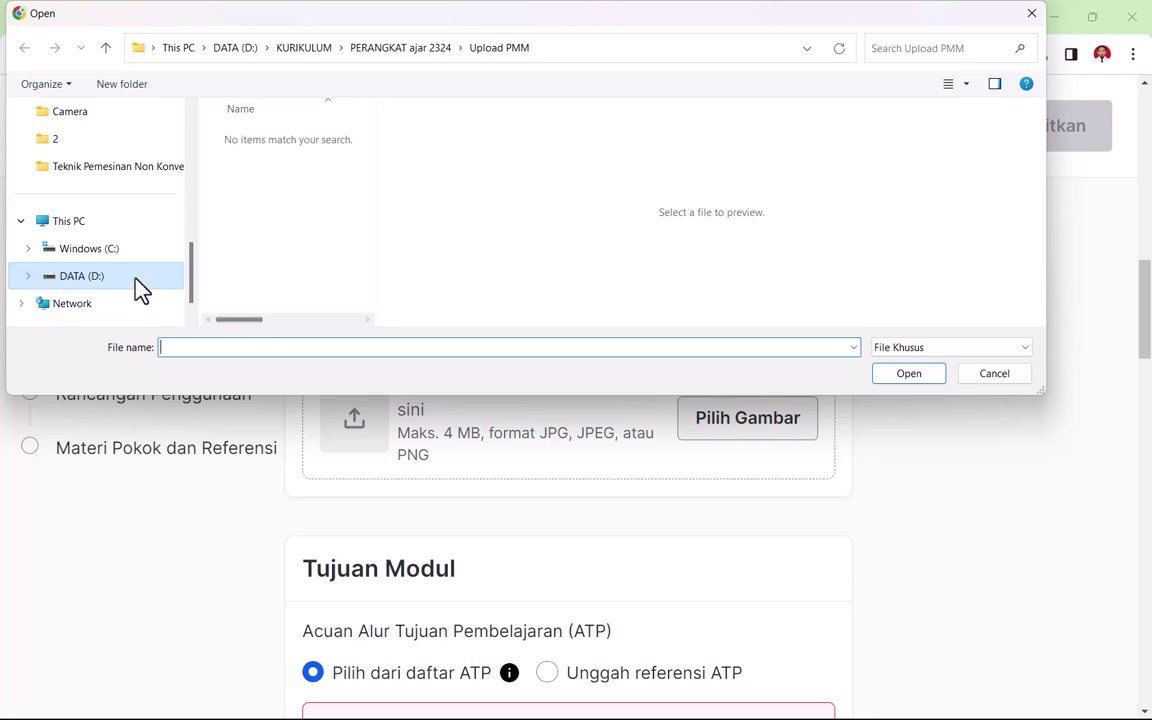
click(138, 282)
drag(193, 293, 199, 198)
click(104, 290)
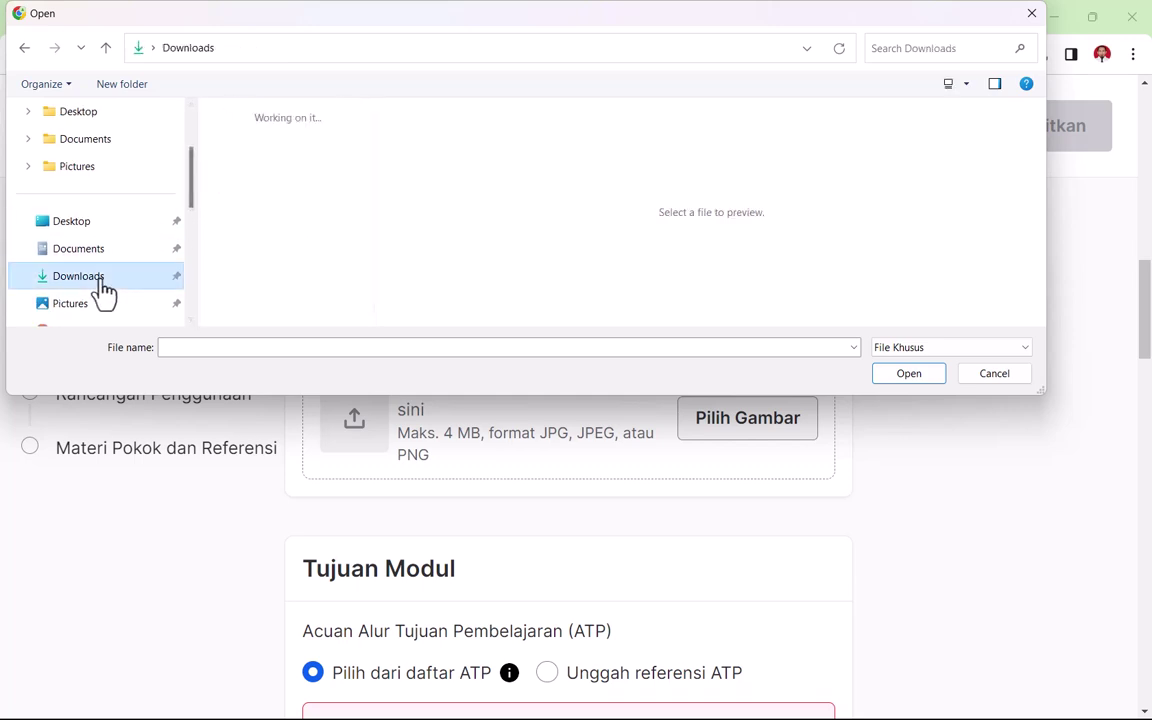
click(239, 175)
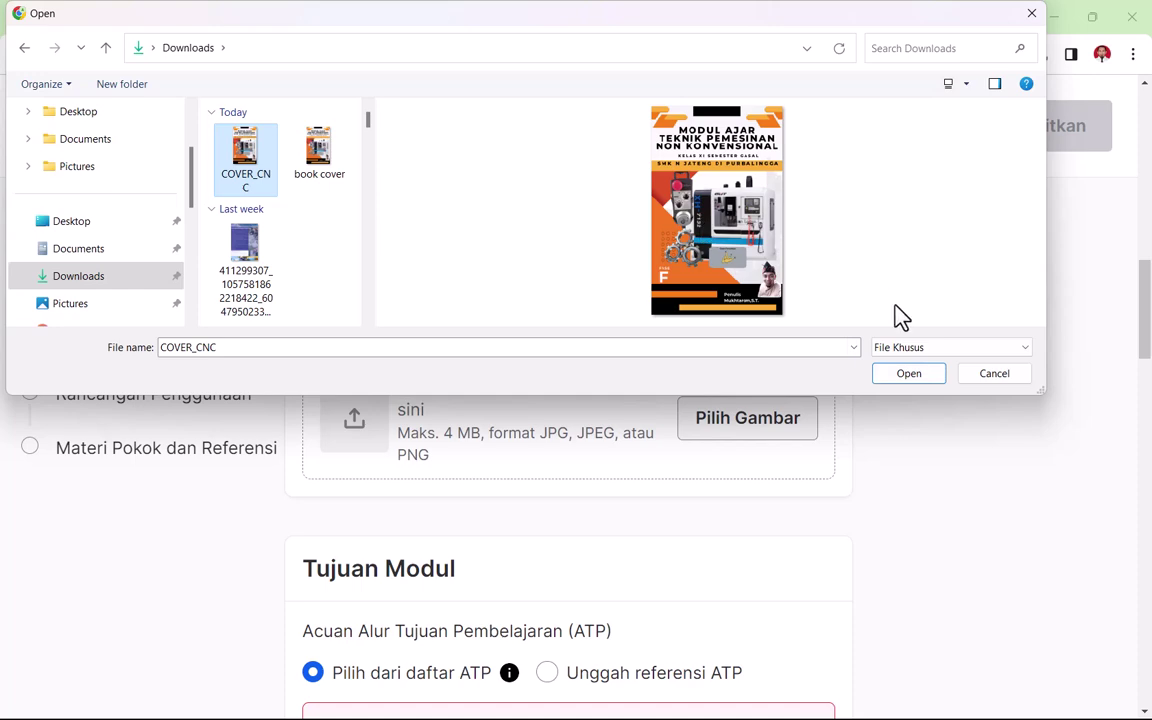
click(909, 374)
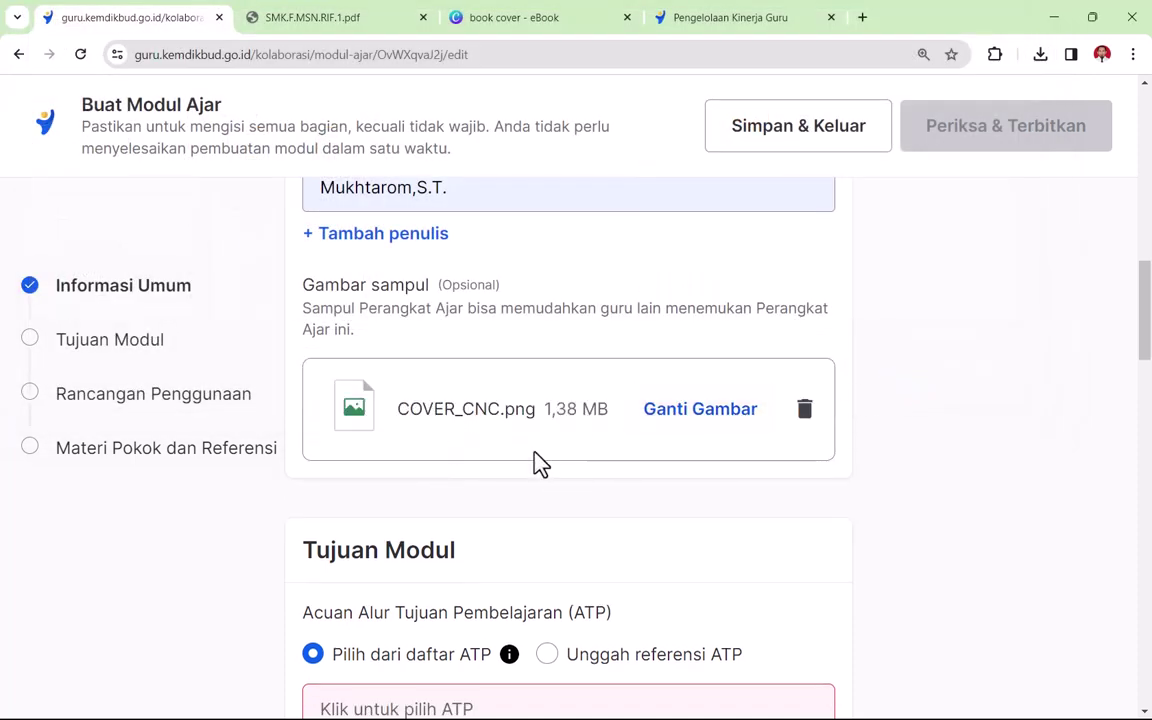
- Choose the SMK, Fase F entry from the ATP list, view its reference document, and save it as the module's ATP
scroll(497, 460, down, 3)
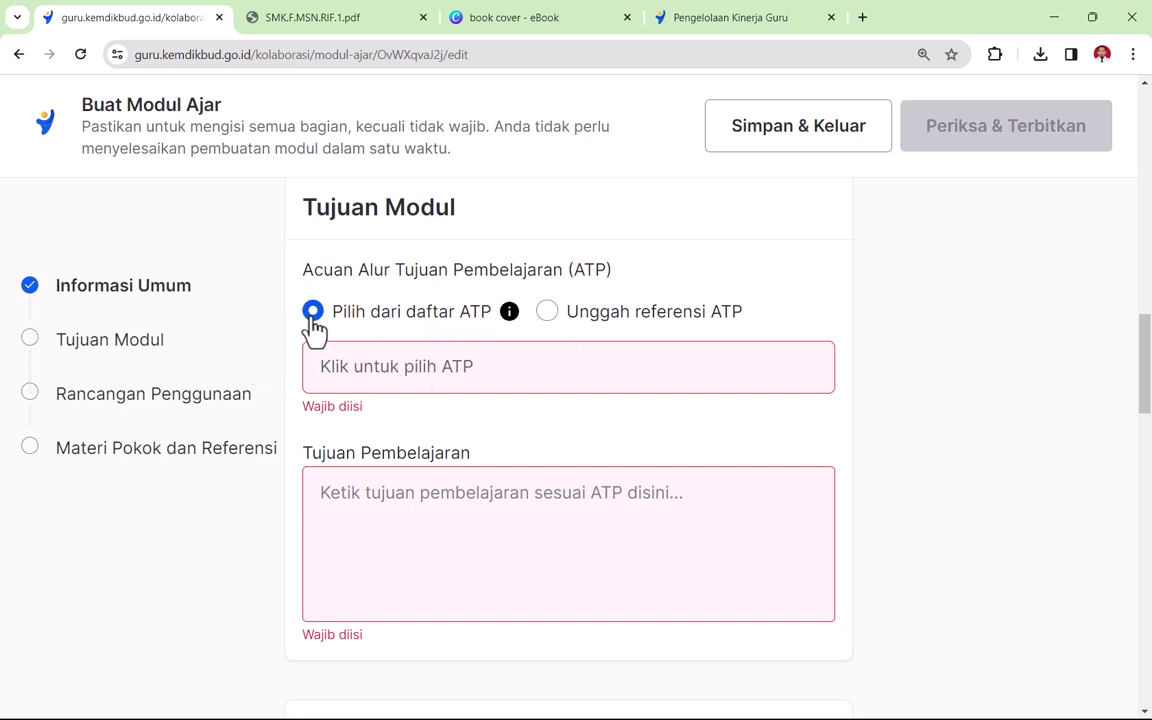
click(432, 380)
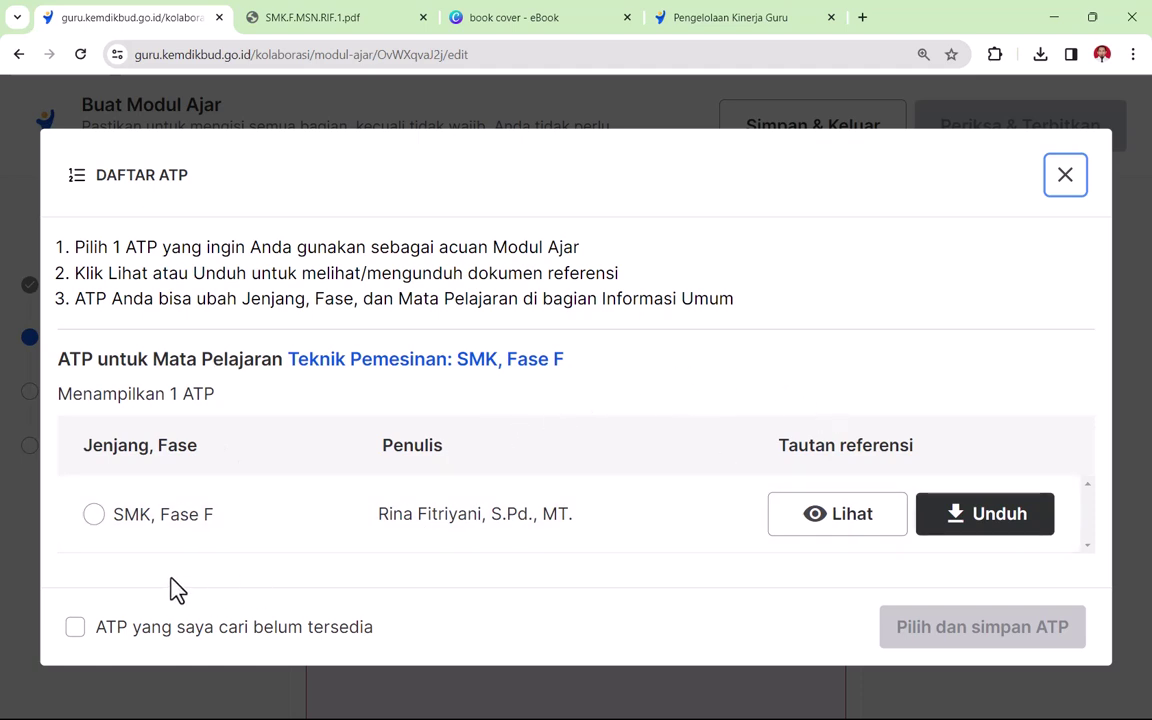
click(94, 514)
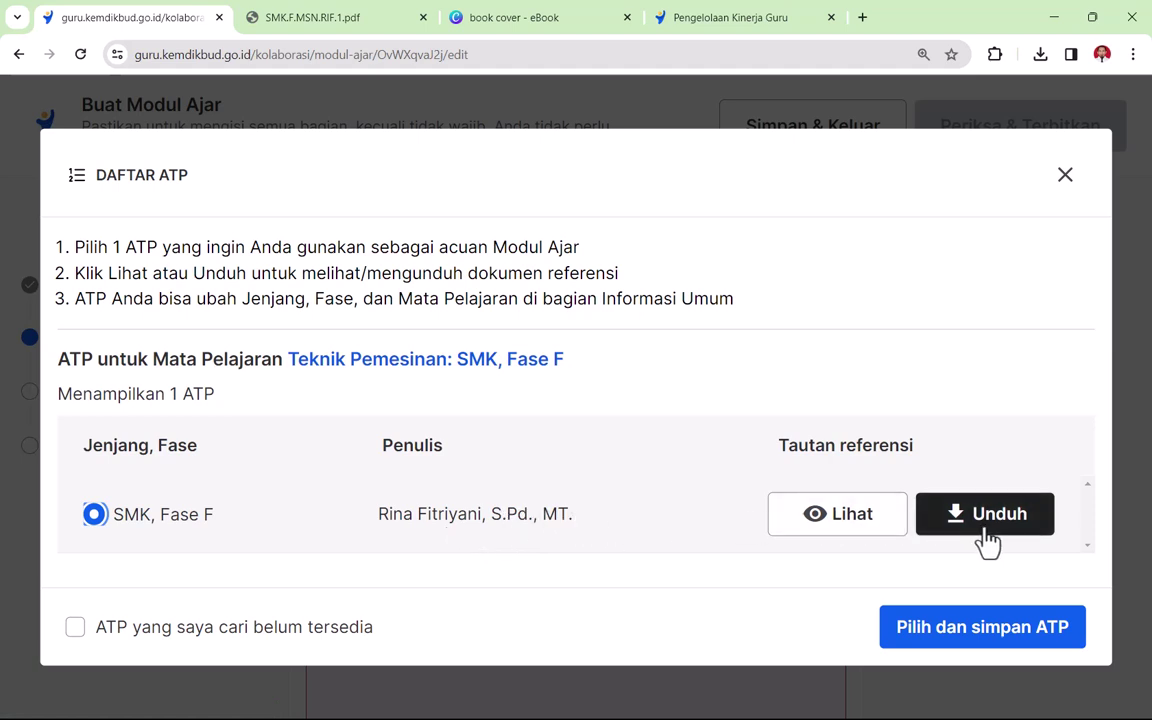
click(786, 530)
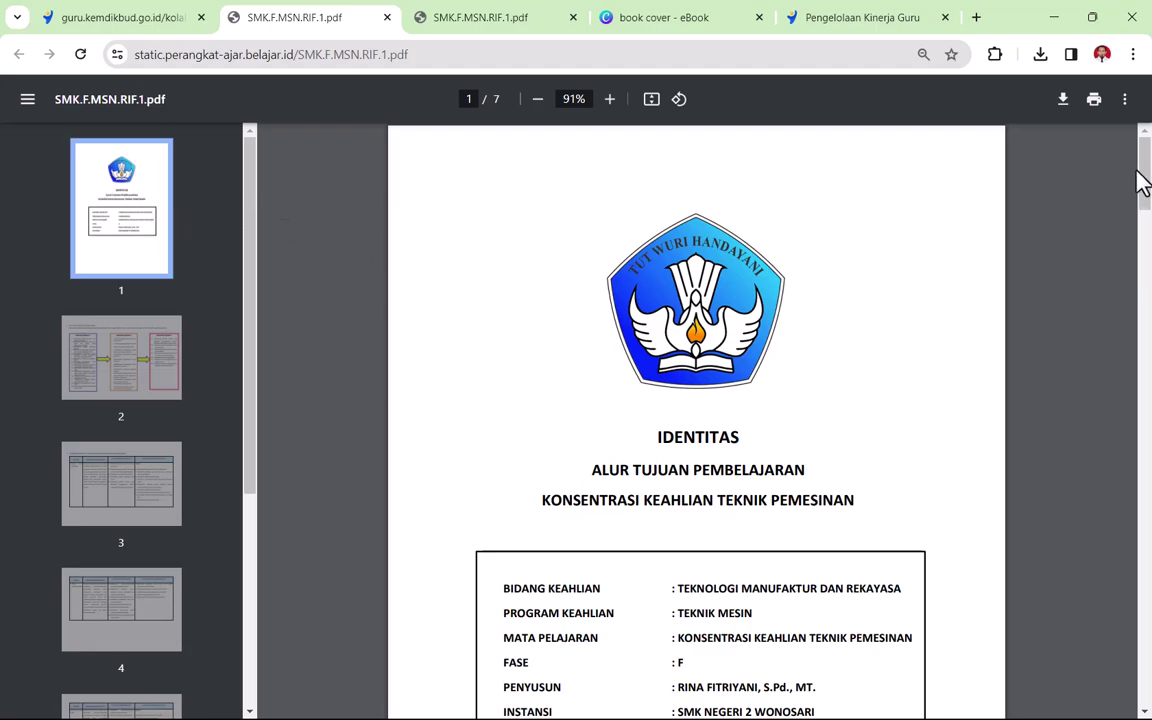
mouse_move(1143, 172)
mouse_down()
mouse_move(1147, 615)
mouse_move(1147, 165)
mouse_up()
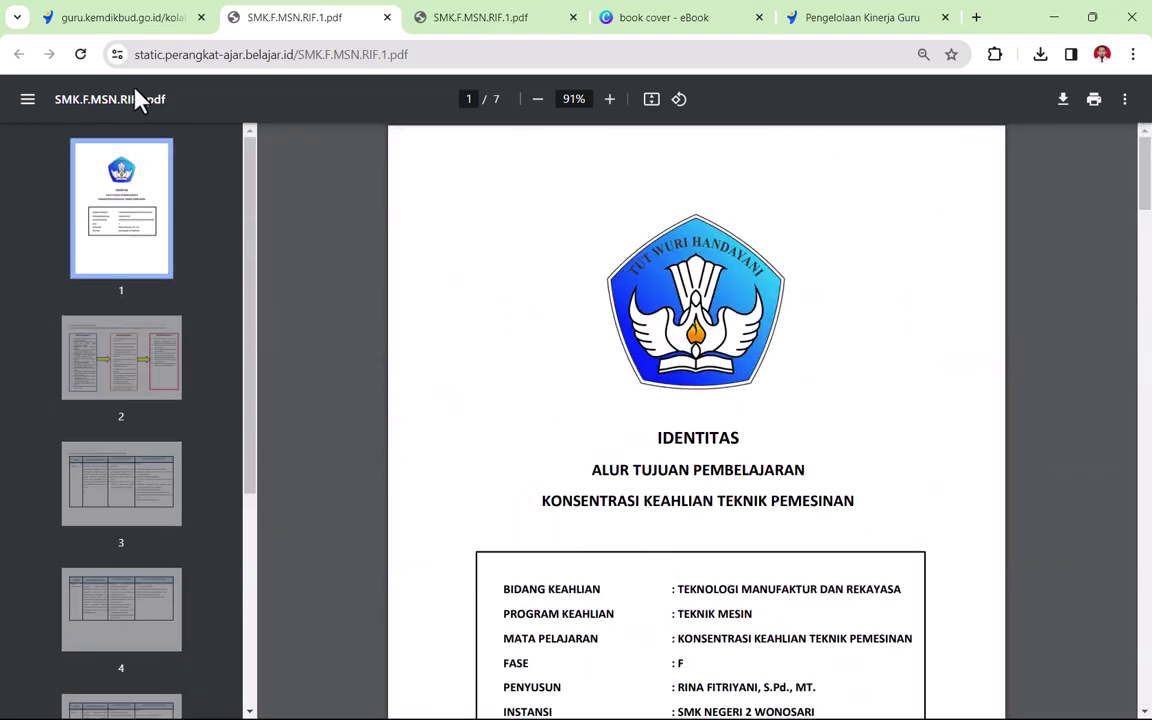
click(124, 17)
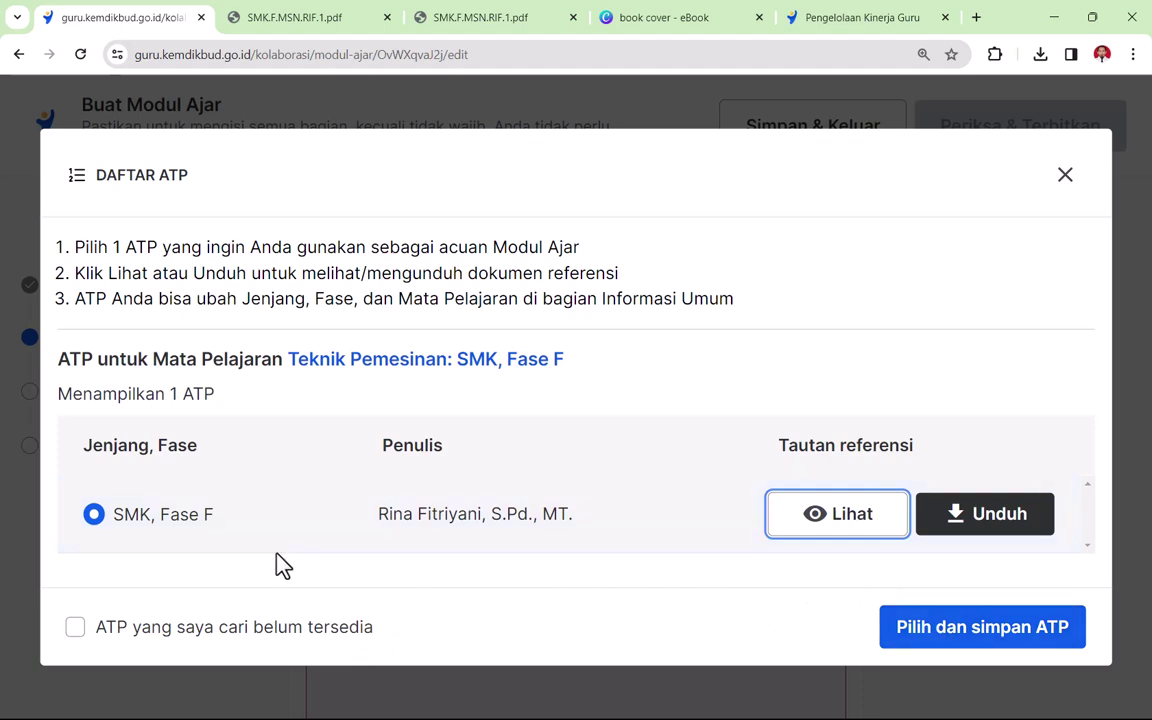
click(1010, 645)
- Paste the four copied CNC learning objectives, items a to d, into Tujuan Pembelajaran and check the list
scroll(784, 507, down, 3)
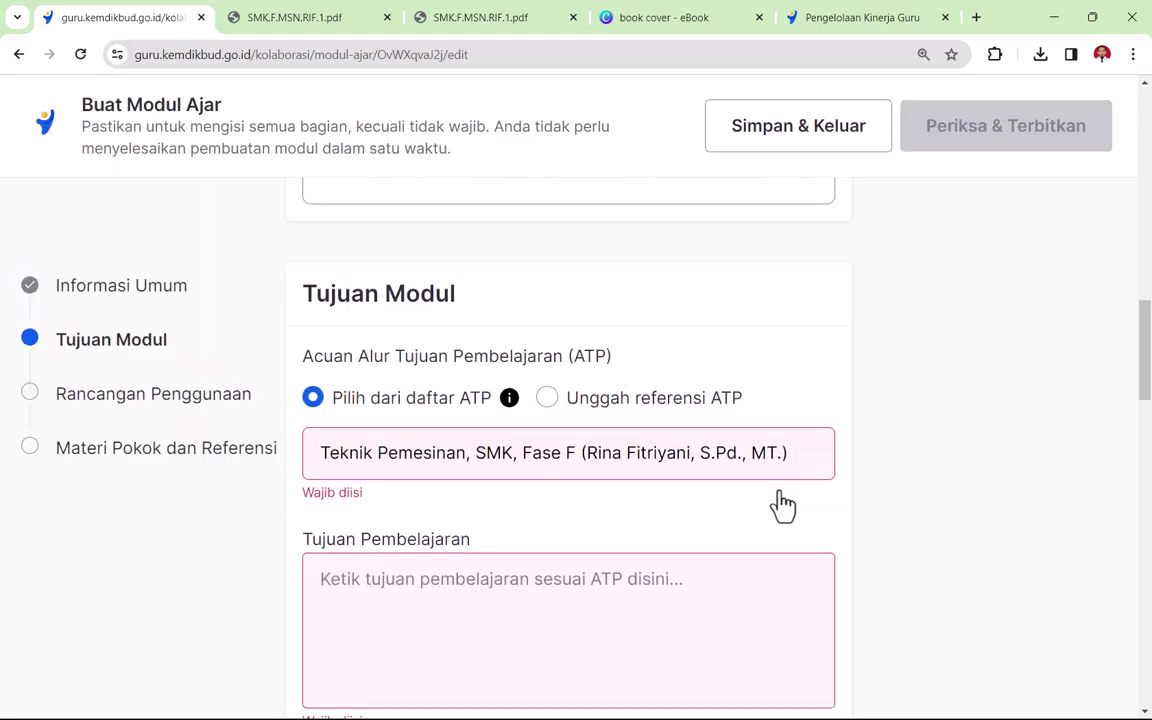
scroll(694, 436, up, 1)
click(375, 428)
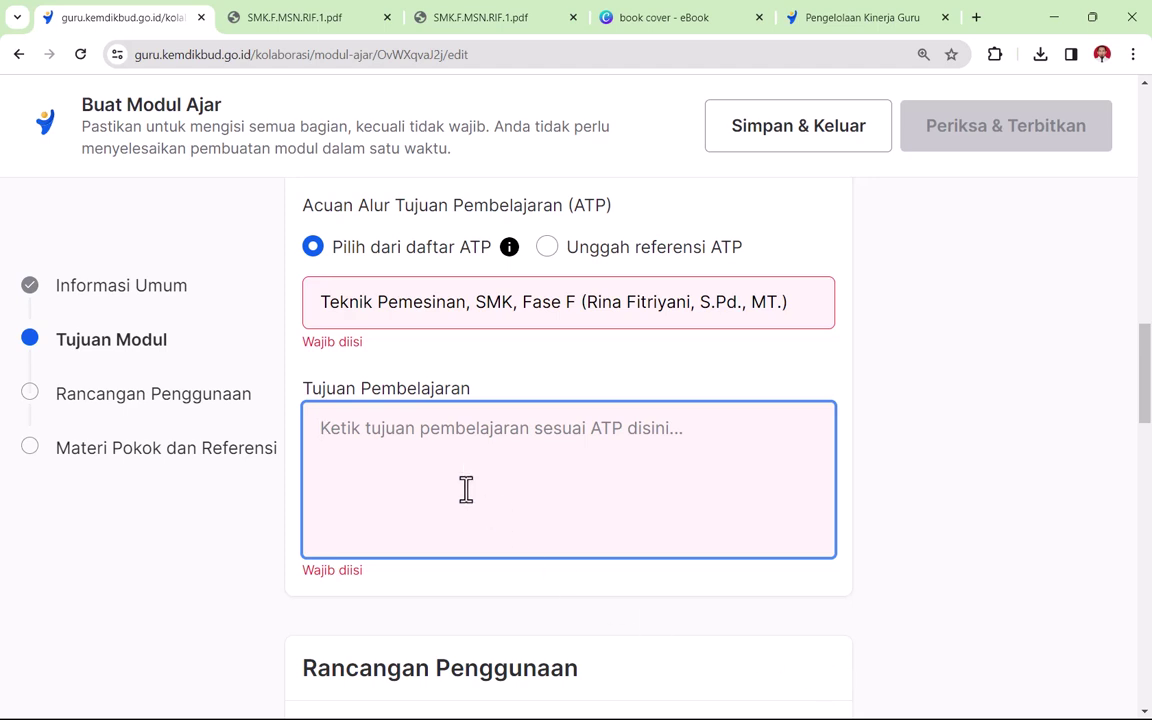
key(ctrl+v)
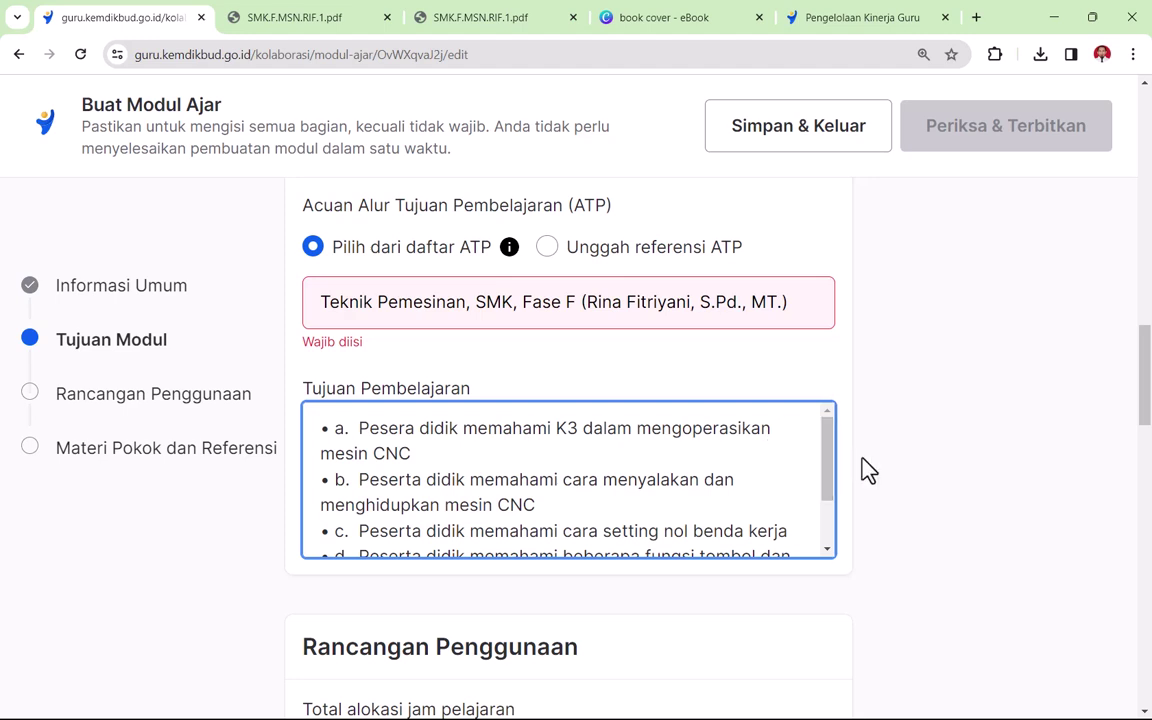
drag(833, 465, 836, 532)
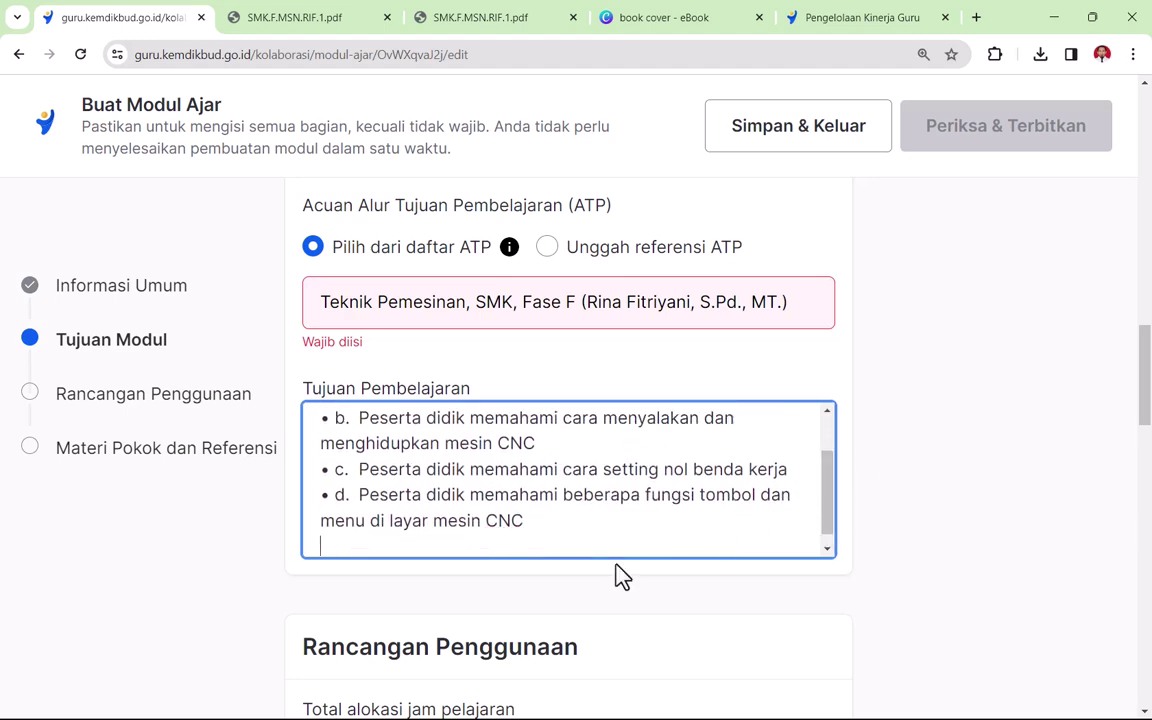
scroll(330, 500, up, 3)
scroll(336, 493, down, 3)
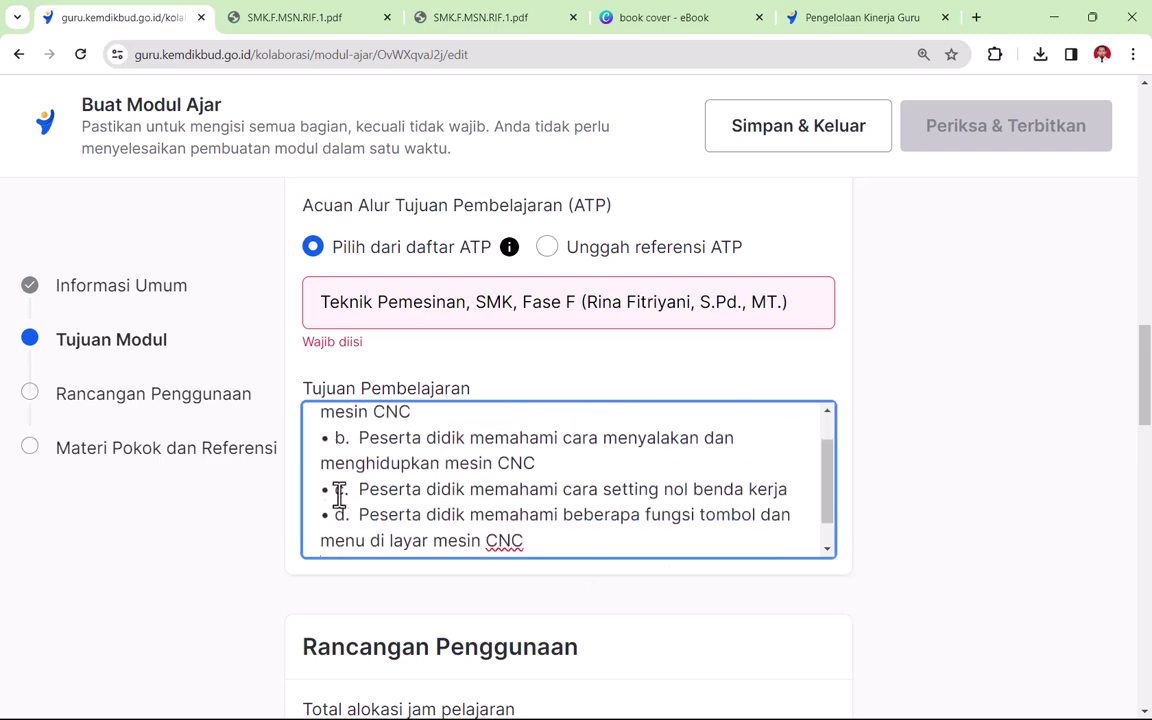
- Set Total alokasi jam pelajaran to 18 and select Tatap Muka as the Moda pembelajaran
scroll(663, 597, down, 4)
scroll(667, 584, down, 1)
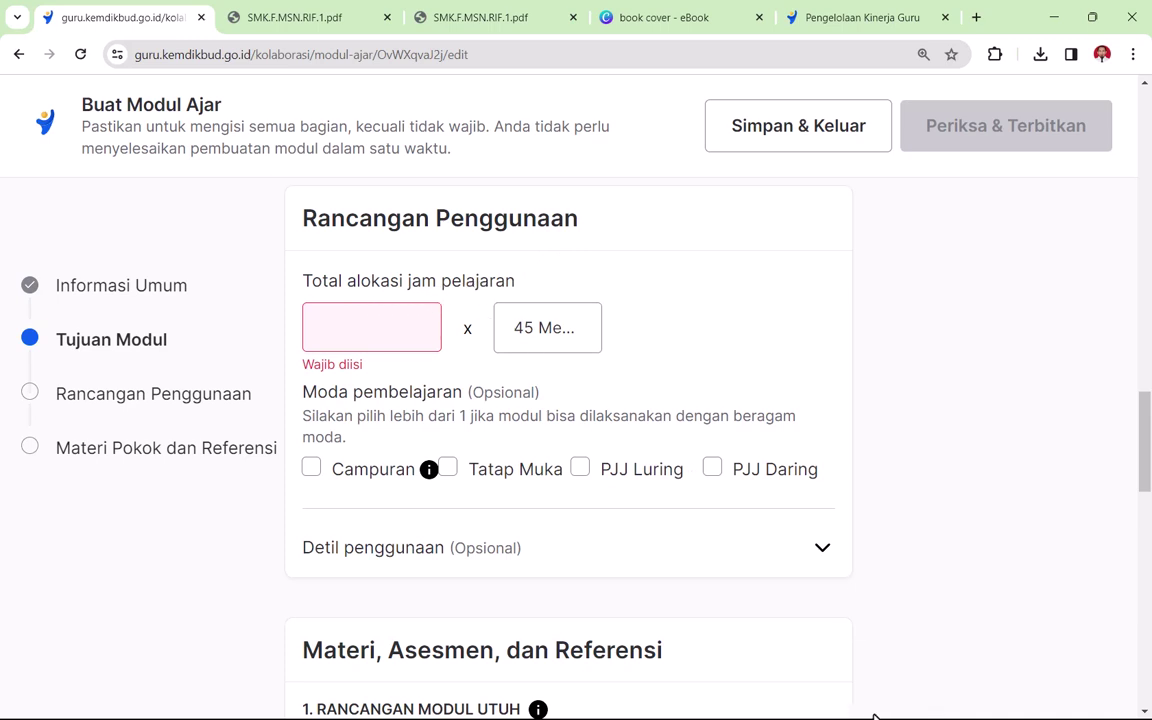
click(355, 329)
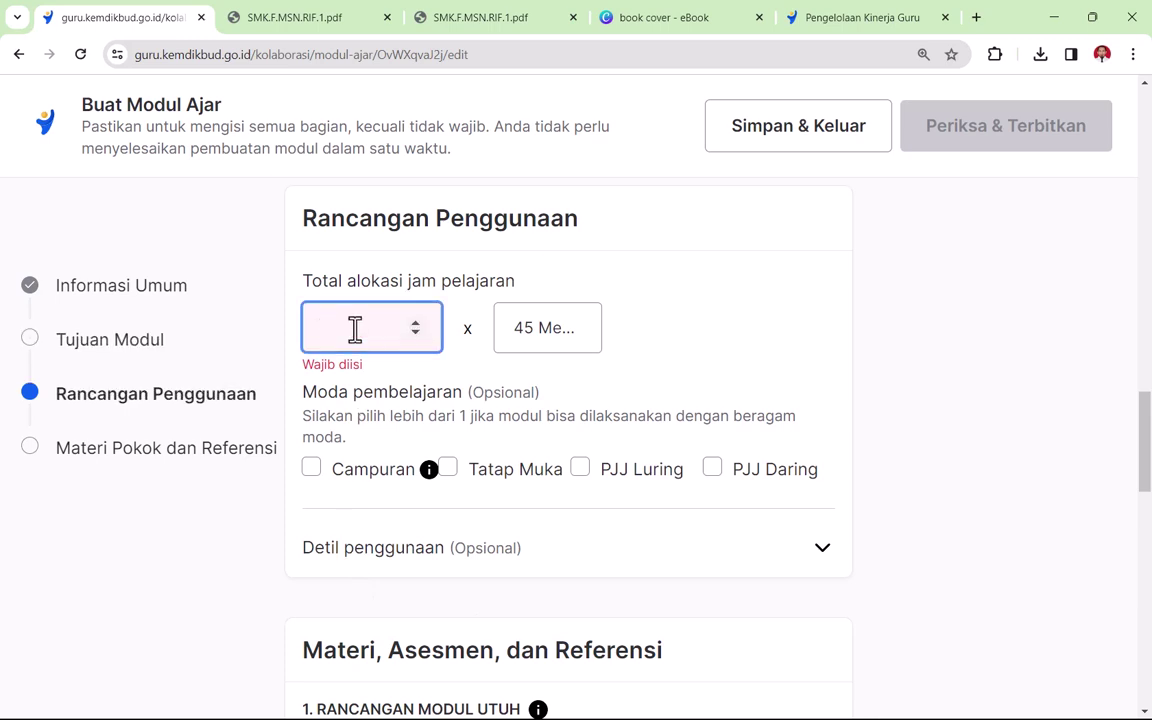
text(18)
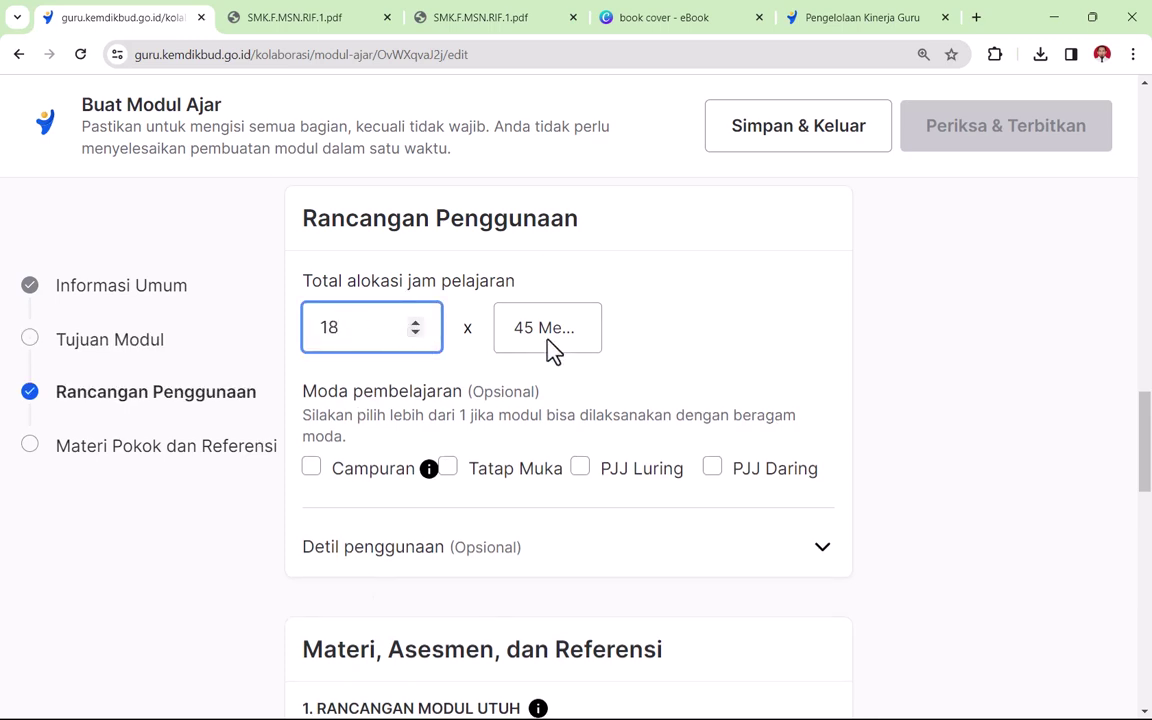
scroll(606, 400, down, 1)
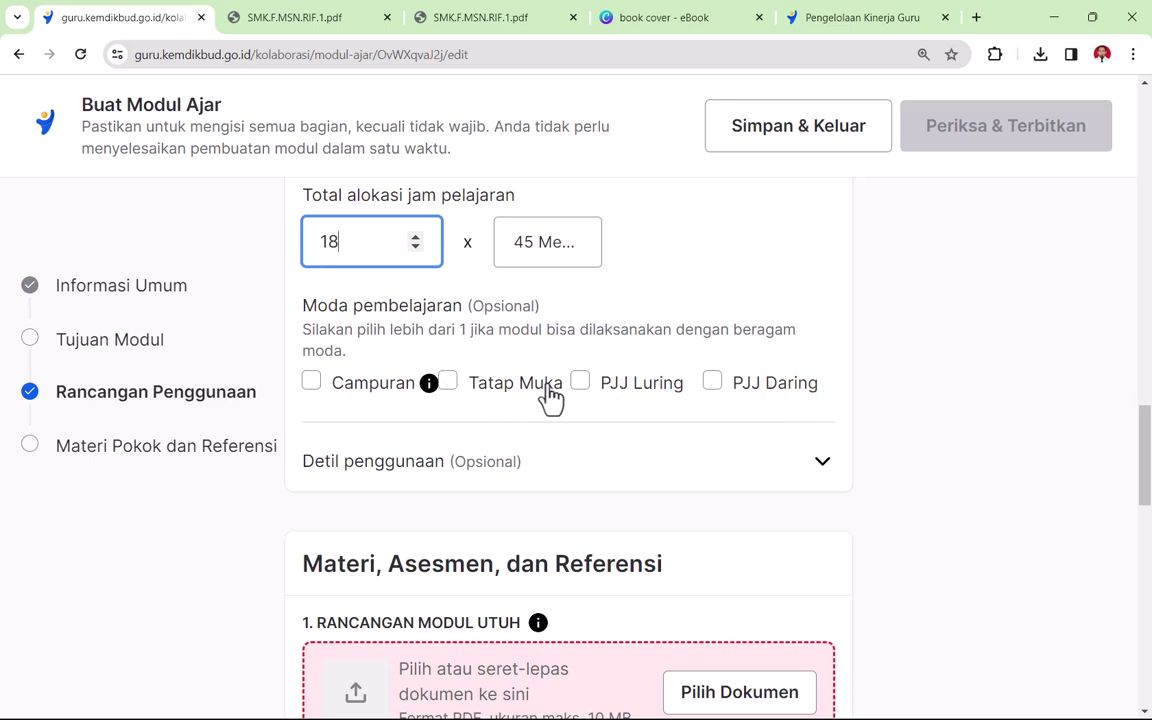
click(448, 383)
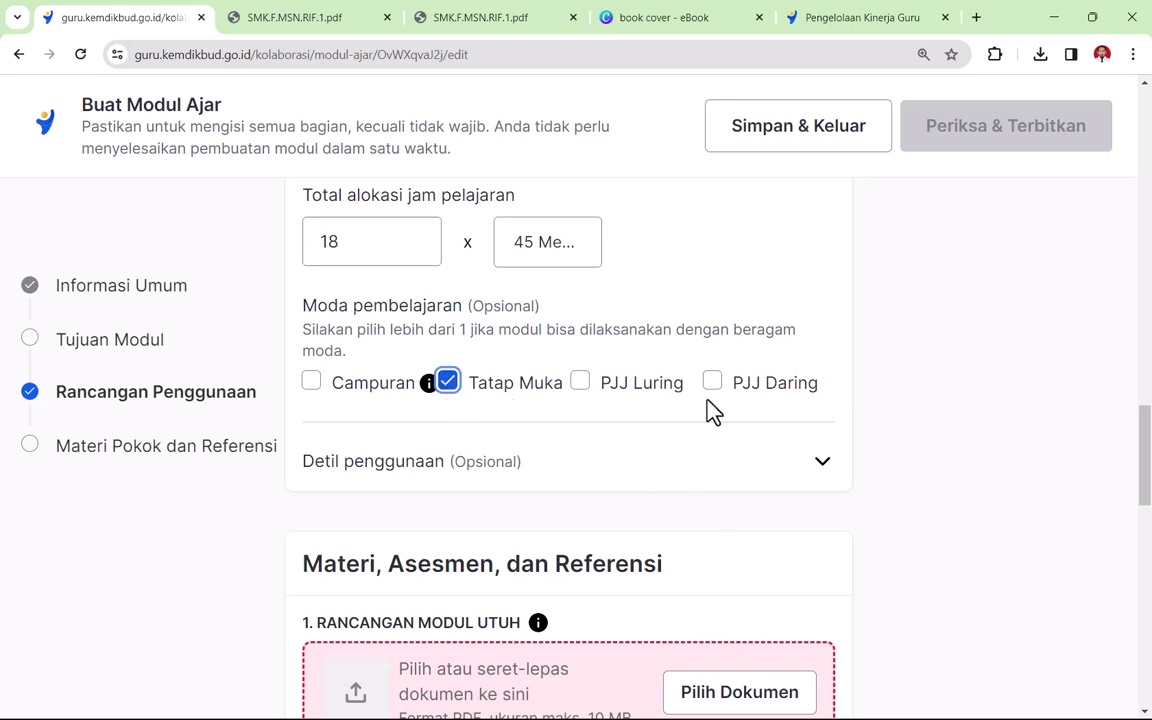
- Expand the optional Detil penggunaan and set Target murid to "Murid reguler/tipikal"
scroll(751, 490, down, 1)
click(820, 377)
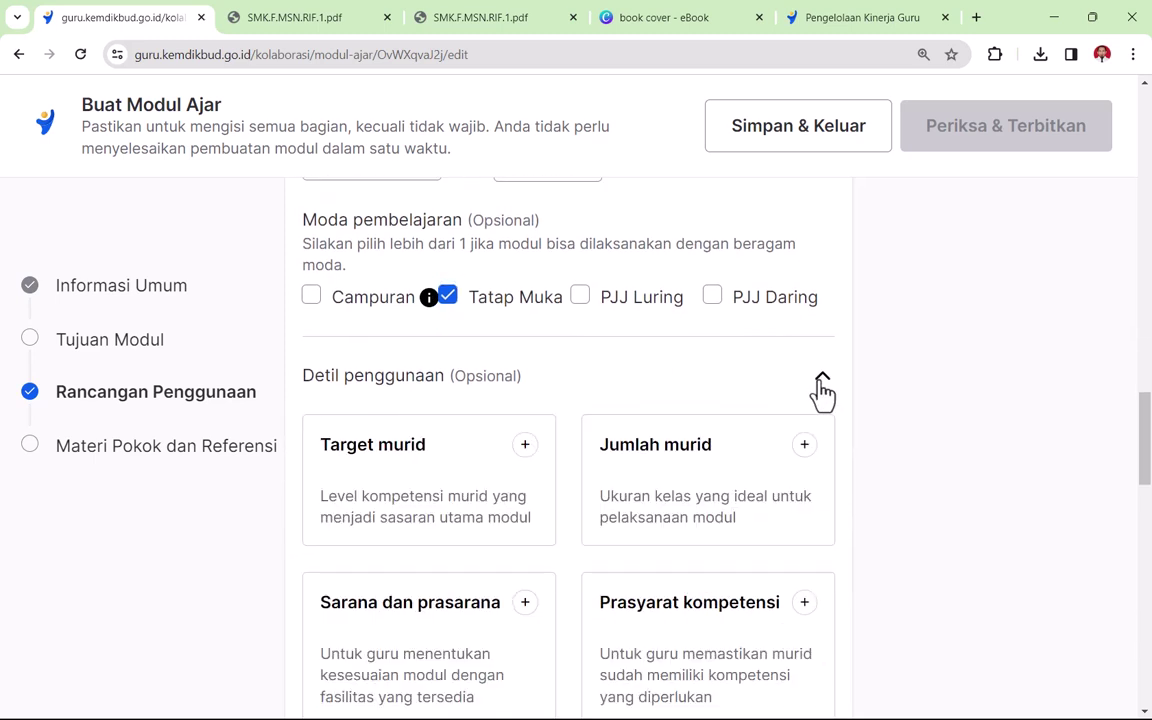
scroll(505, 470, down, 1)
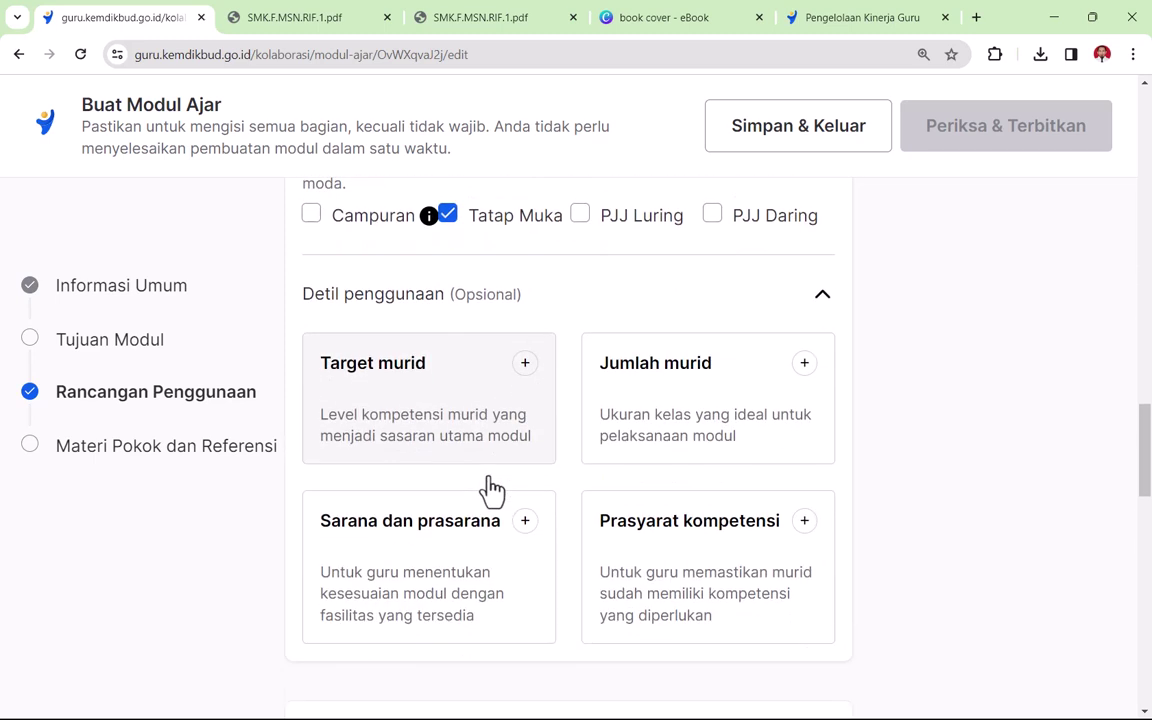
click(525, 359)
click(474, 385)
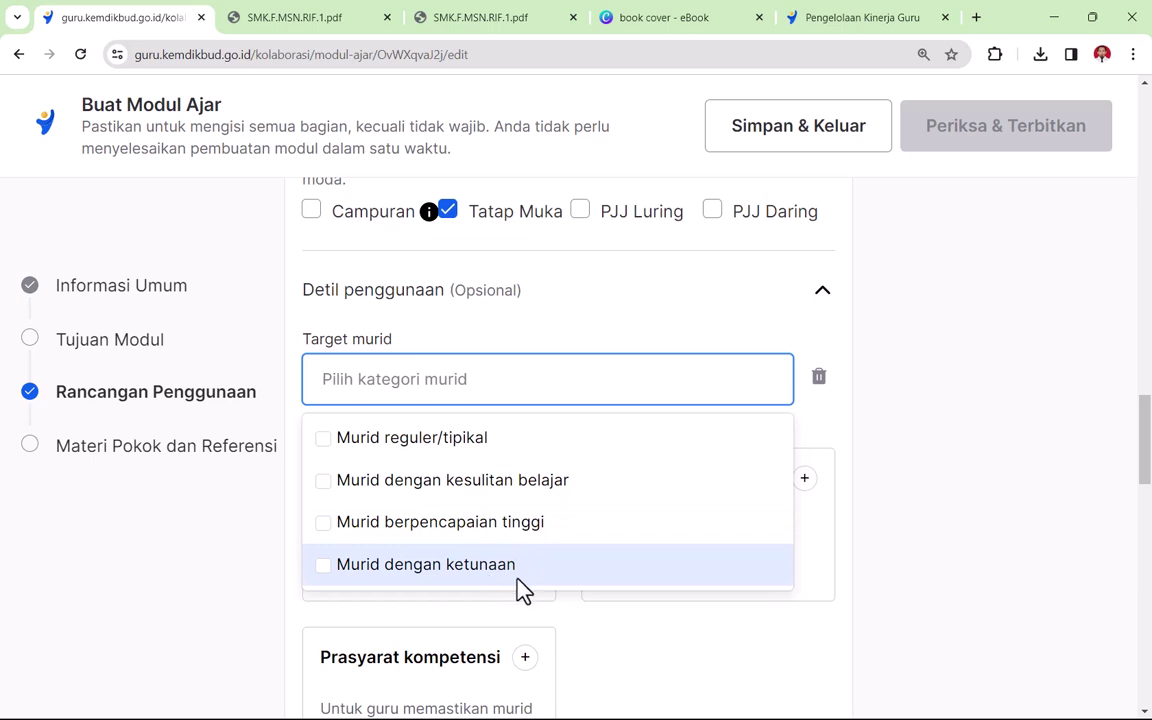
click(433, 440)
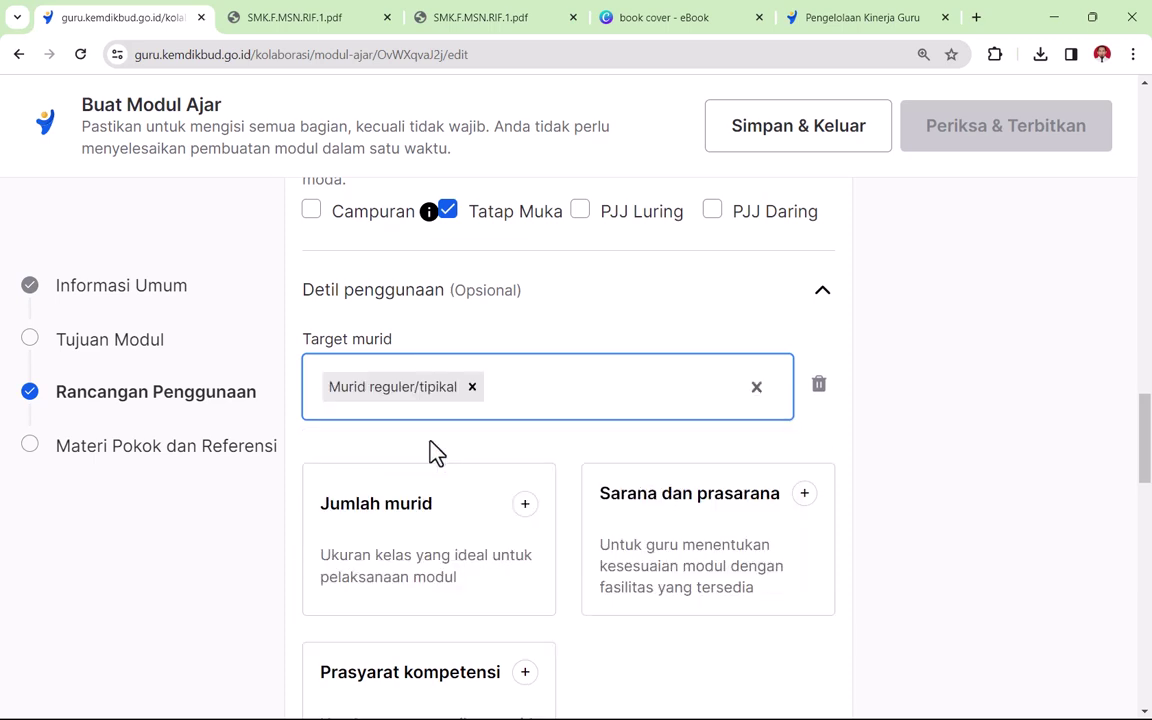
- Add the Jumlah murid detail and set it to 24
click(525, 505)
click(652, 487)
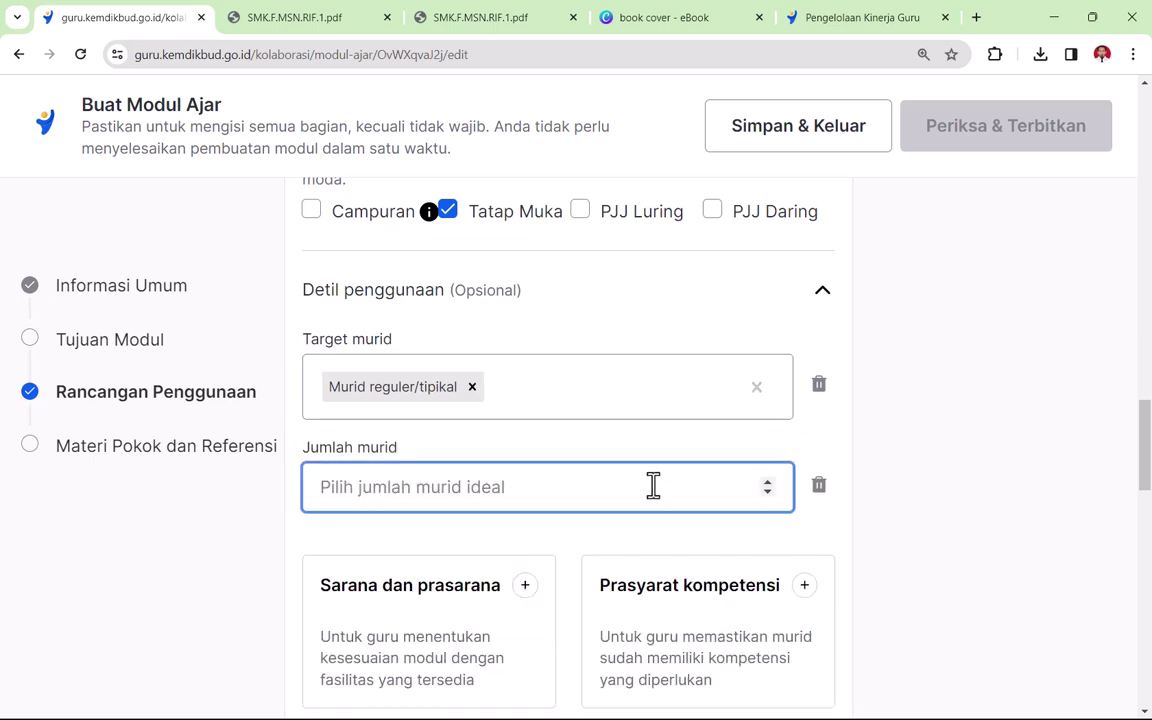
text(24)
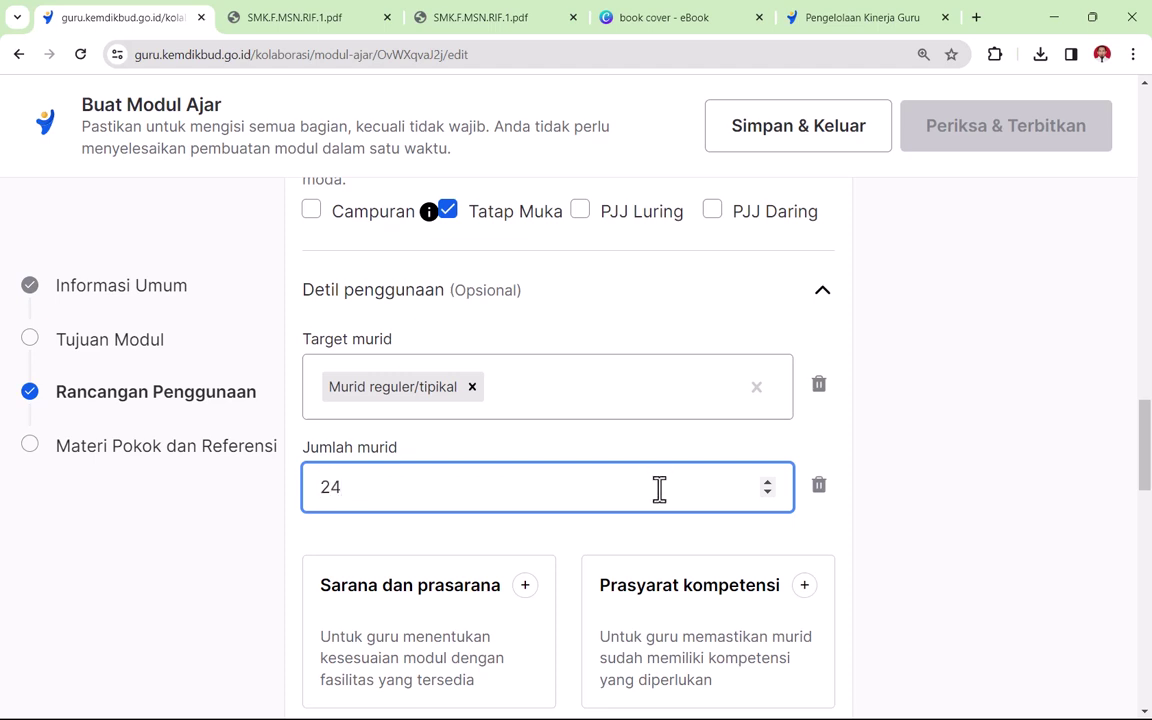
- Add Sarana dan prasarana with the numbered list "Laptop", "Speaker untuk memutar video pembelajaran" and "Mesin CNC"
scroll(660, 489, down, 2)
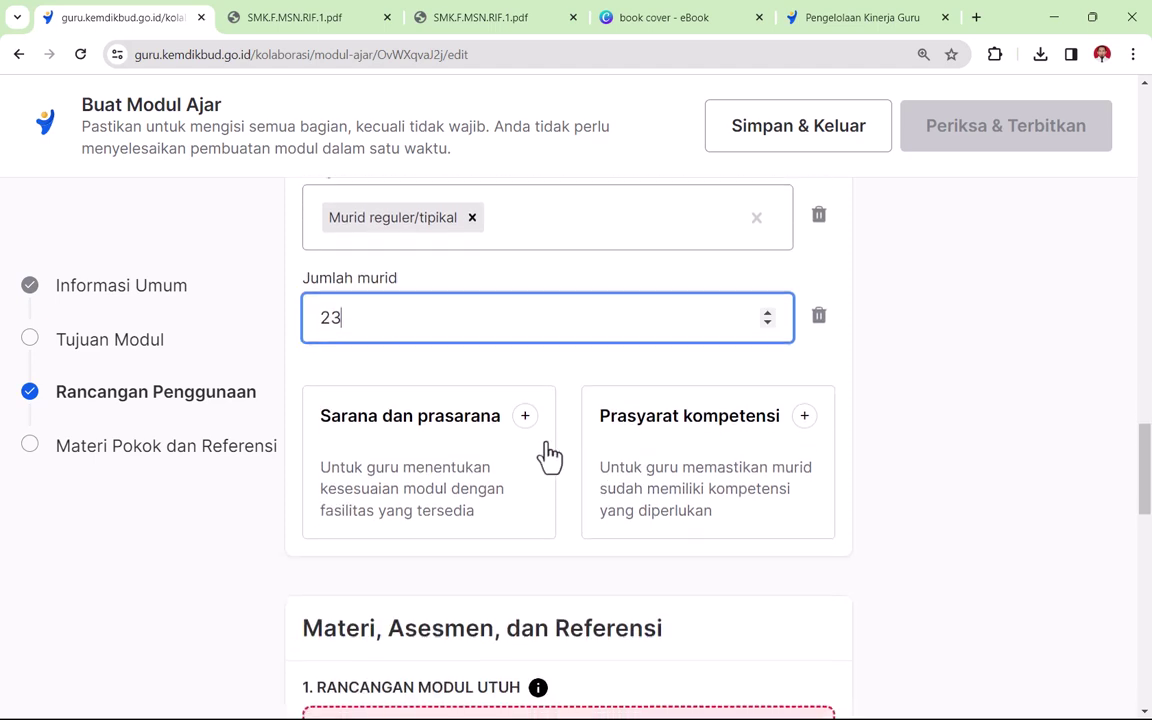
click(483, 432)
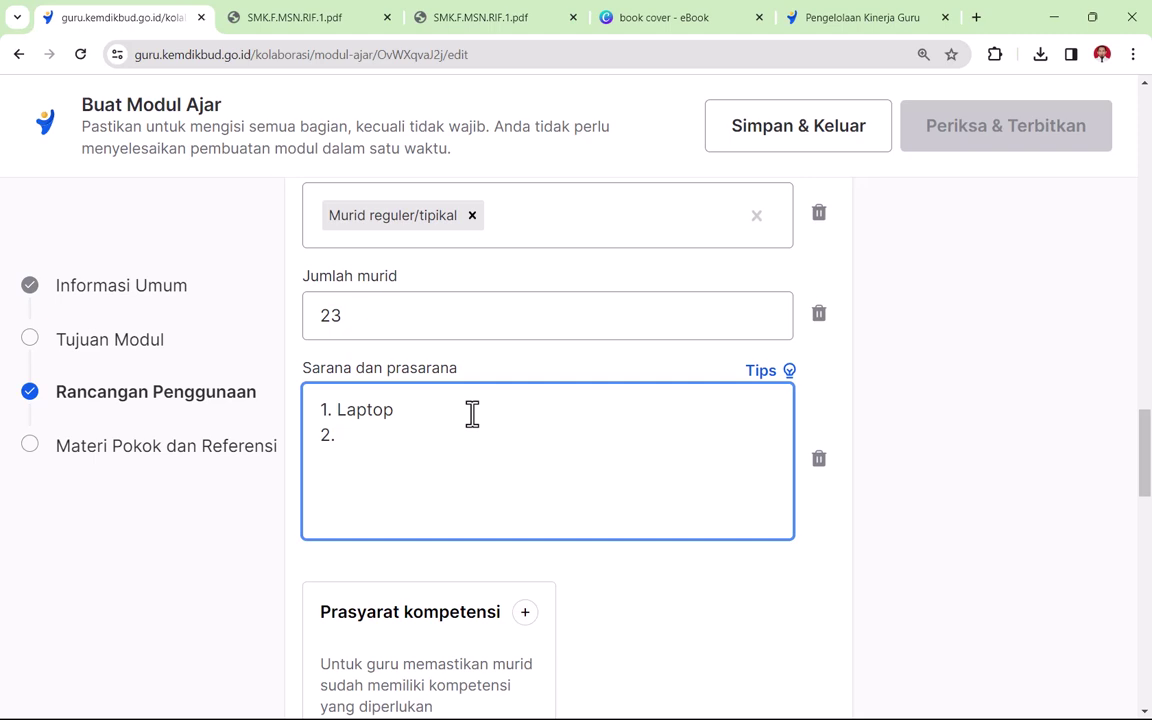
text(er untuk memutar)
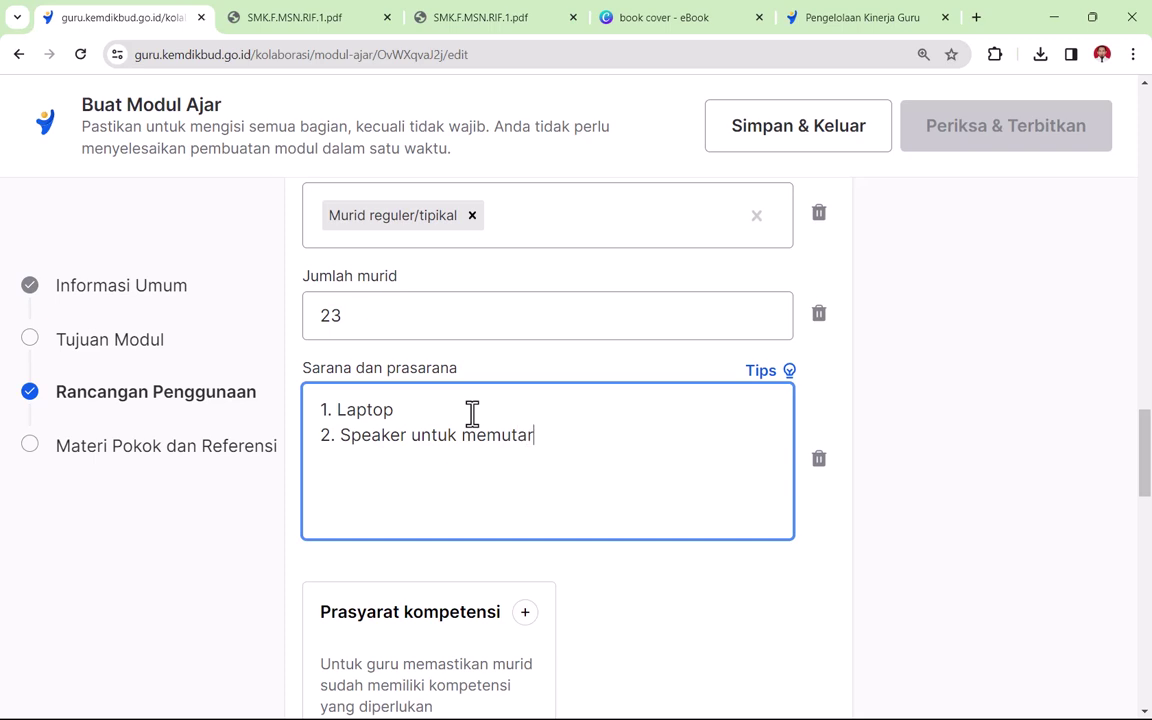
text( video pembelajaran)
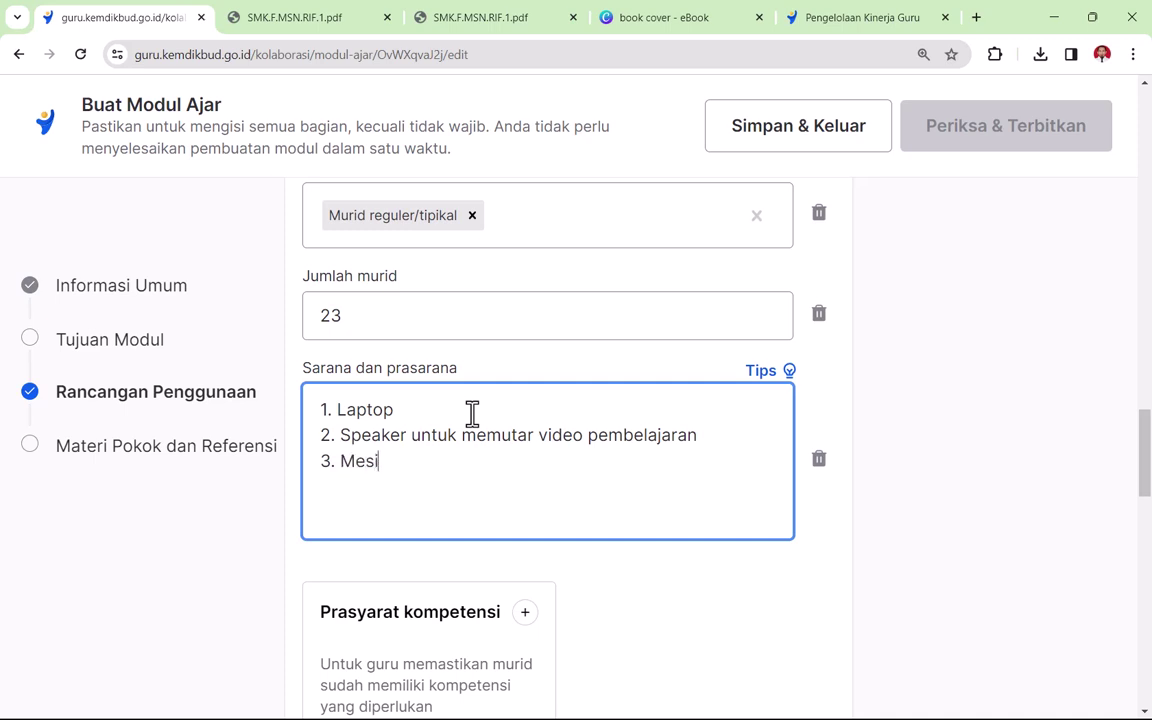
text(CNC)
right_click(472, 413)
click(531, 485)
- Add the Prasyarat kompetensi detail and list "1. Siswa mampu membaca Gambar teknik" and "2. Siswa mampu menggunakan alat ukur"
scroll(532, 481, down, 1)
scroll(530, 483, down, 4)
scroll(530, 420, up, 3)
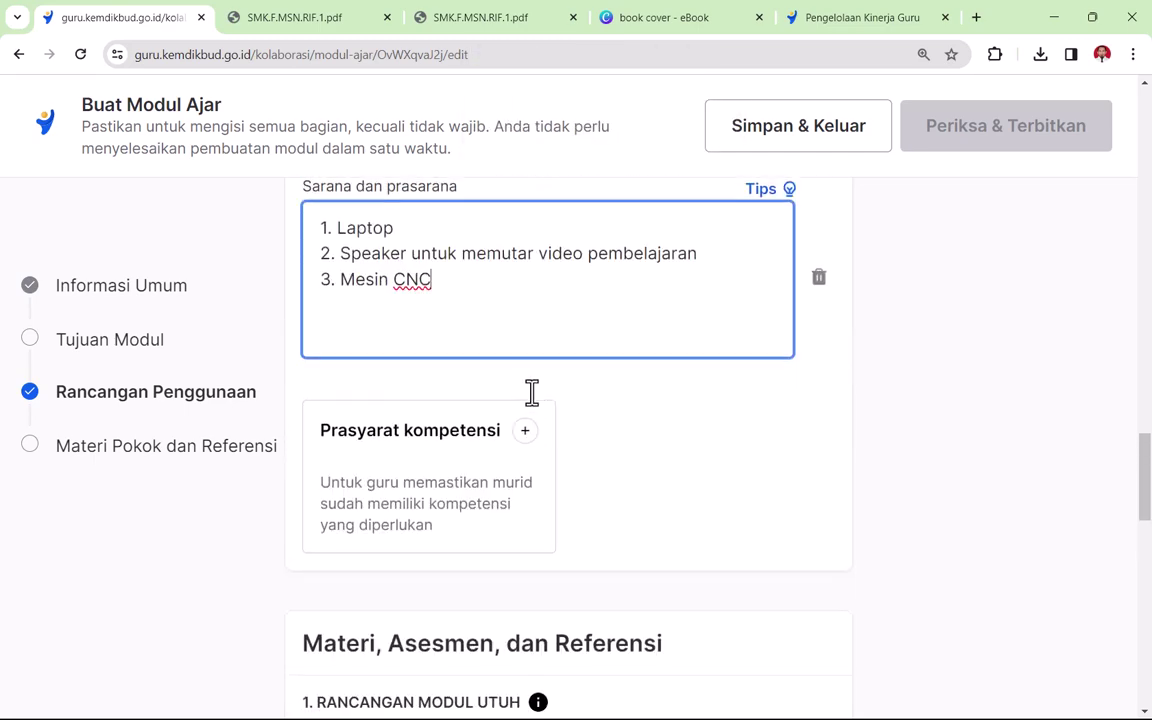
click(524, 442)
click(373, 438)
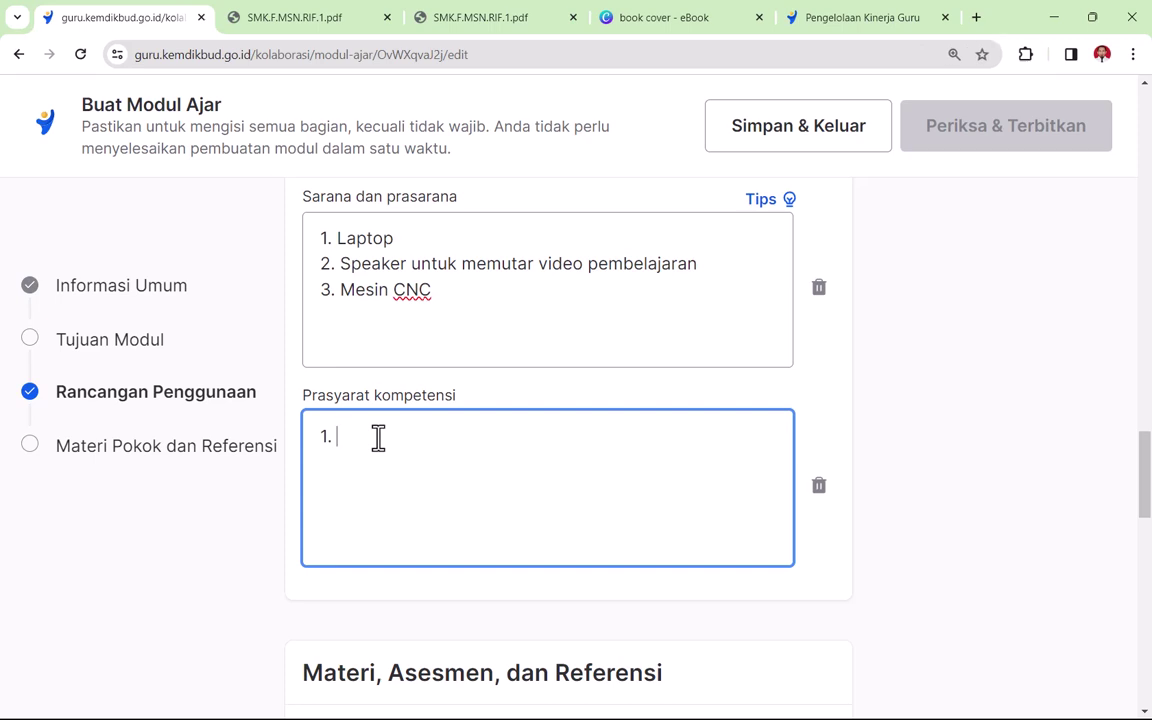
text(Siswa mampu membaca Gambar teknik)
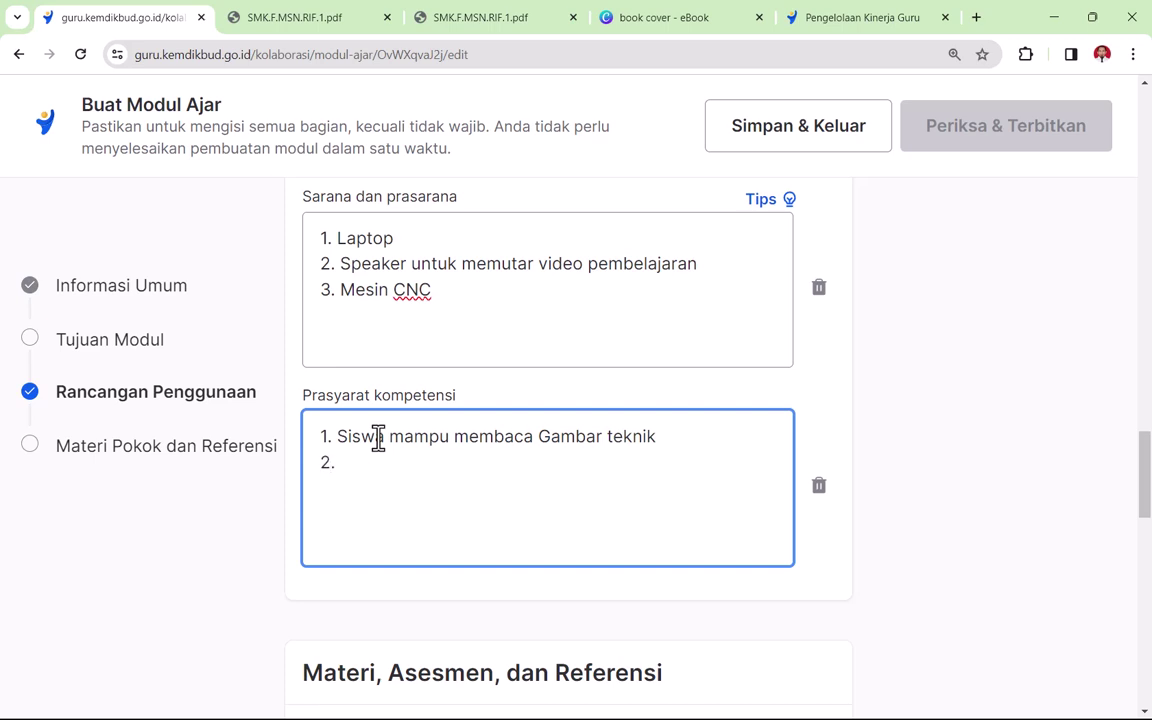
text(Siswa mampu menggunakan)
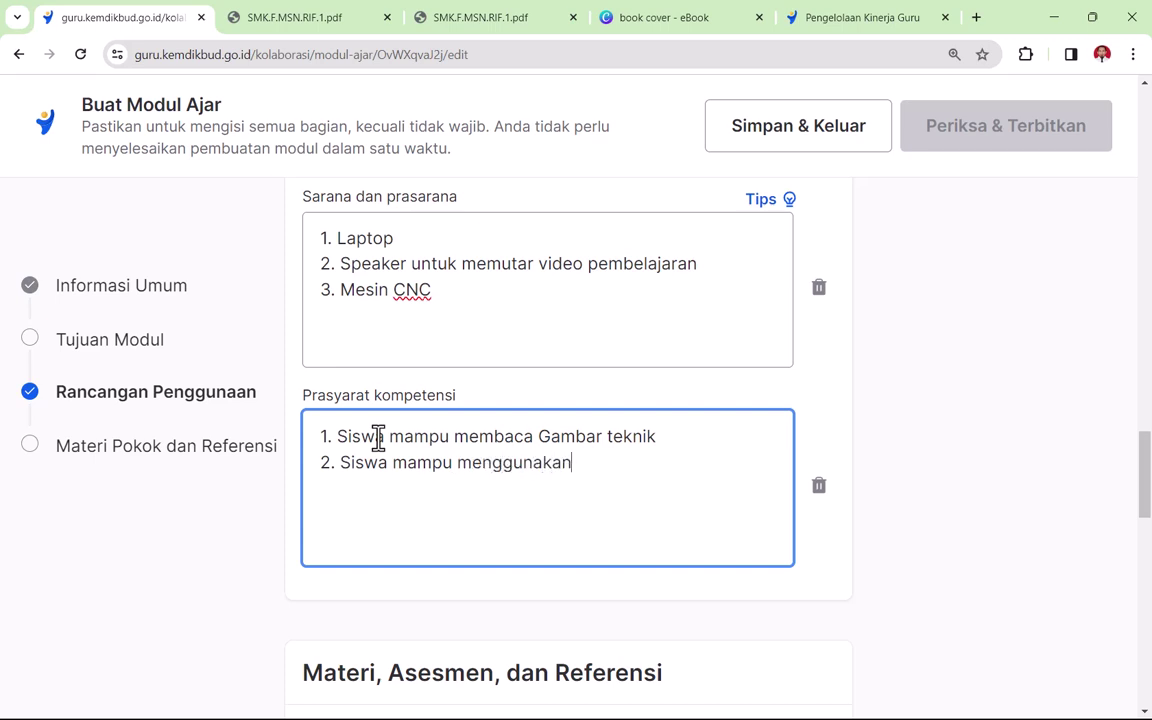
text(at ukur)
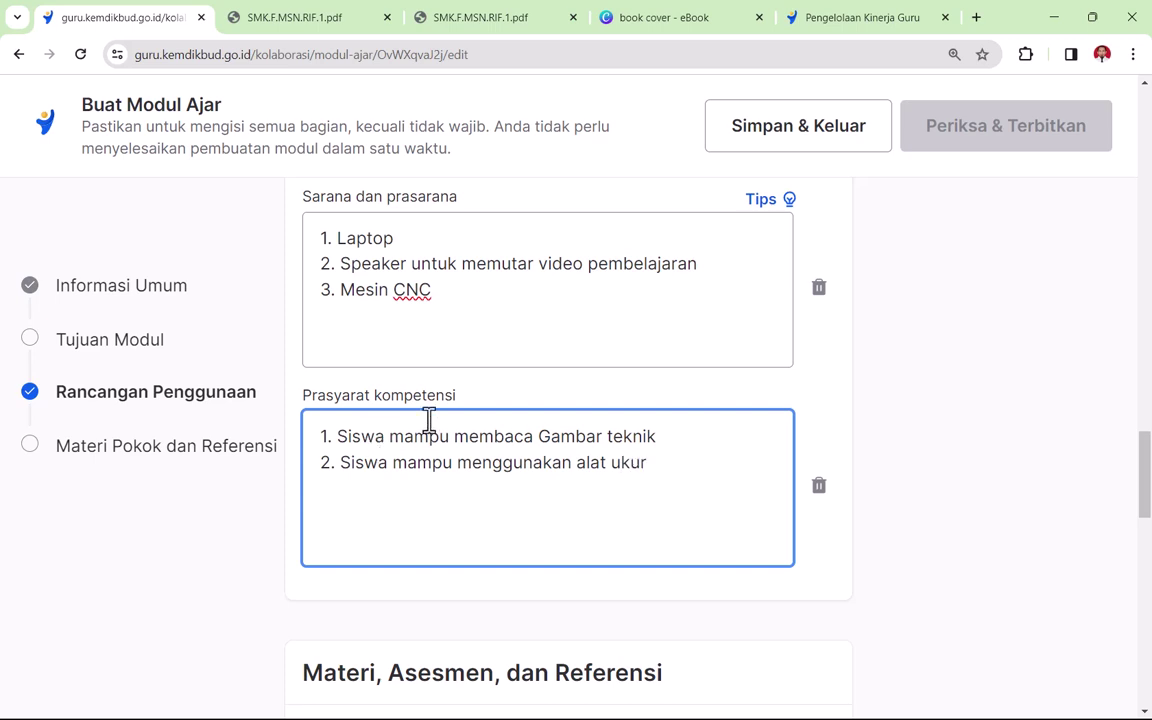
- End both prerequisites with a period and add "3. Siswa mampu memahami parameter menggunakan mesin Bubut/Frais."
text(.)
click(663, 465)
text(.)
text(a mampu memahami)
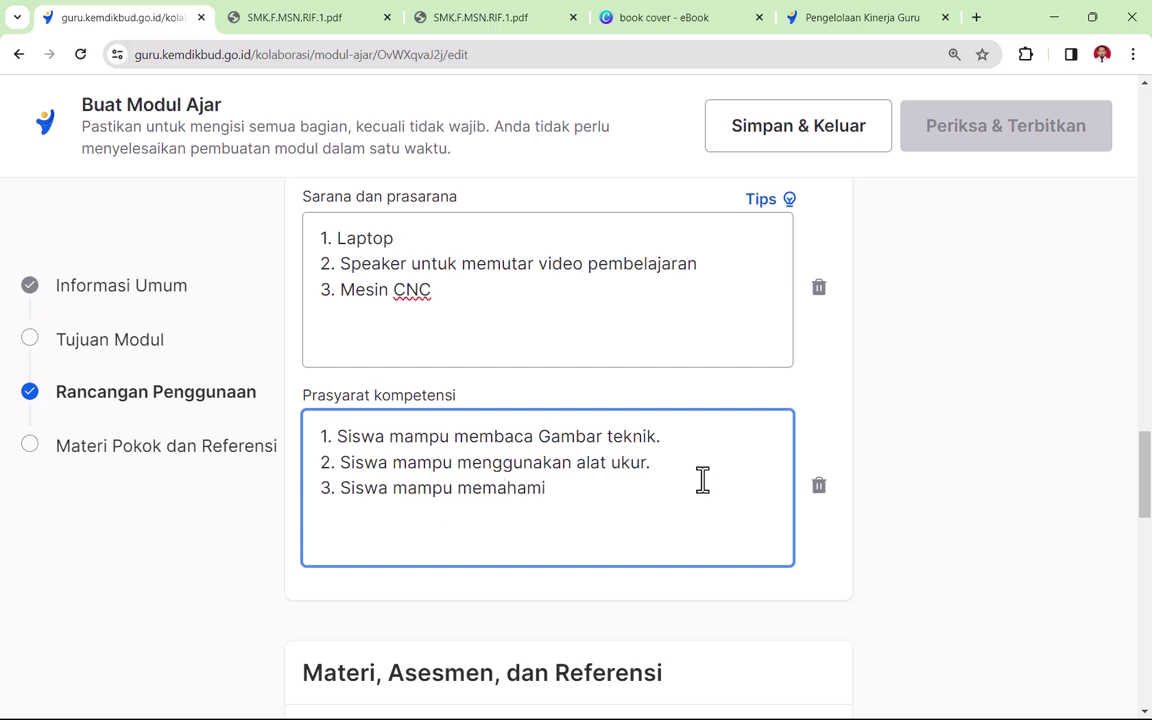
text( parameter menggunakan me)
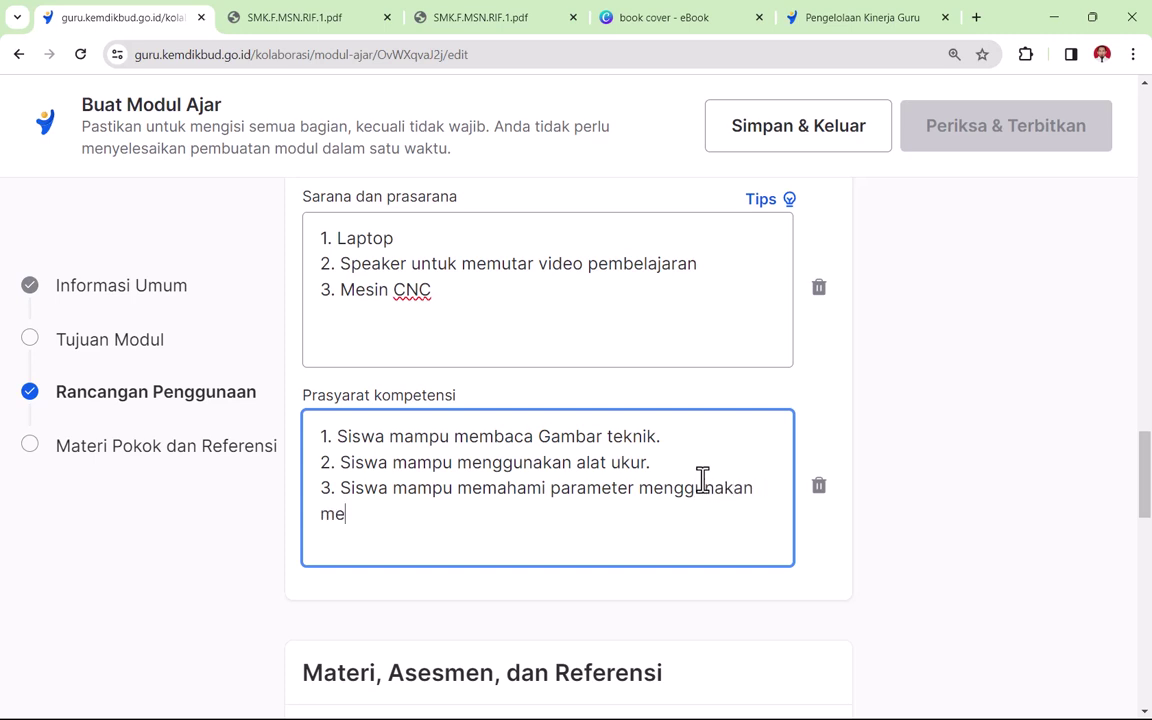
text(sin Bubut/Frai)
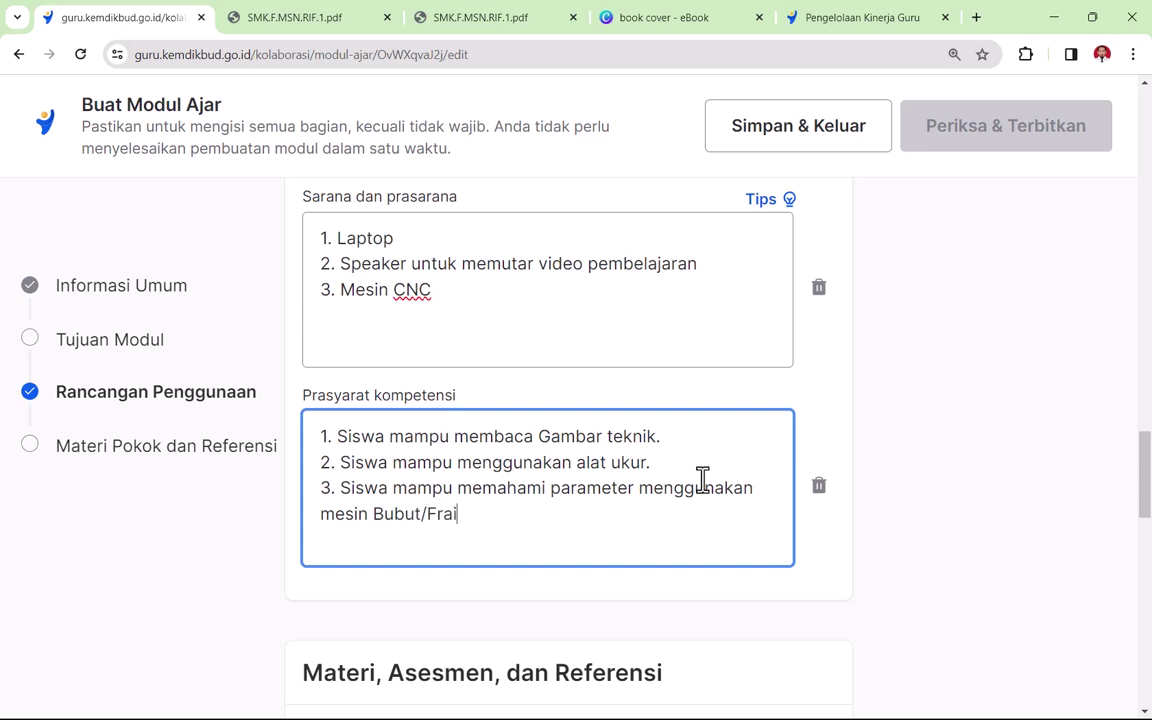
text(s.)
- Start choosing the PDF document for Rancangan Modul Utuh and browse to the DATA (D:) drive
scroll(512, 526, down, 2)
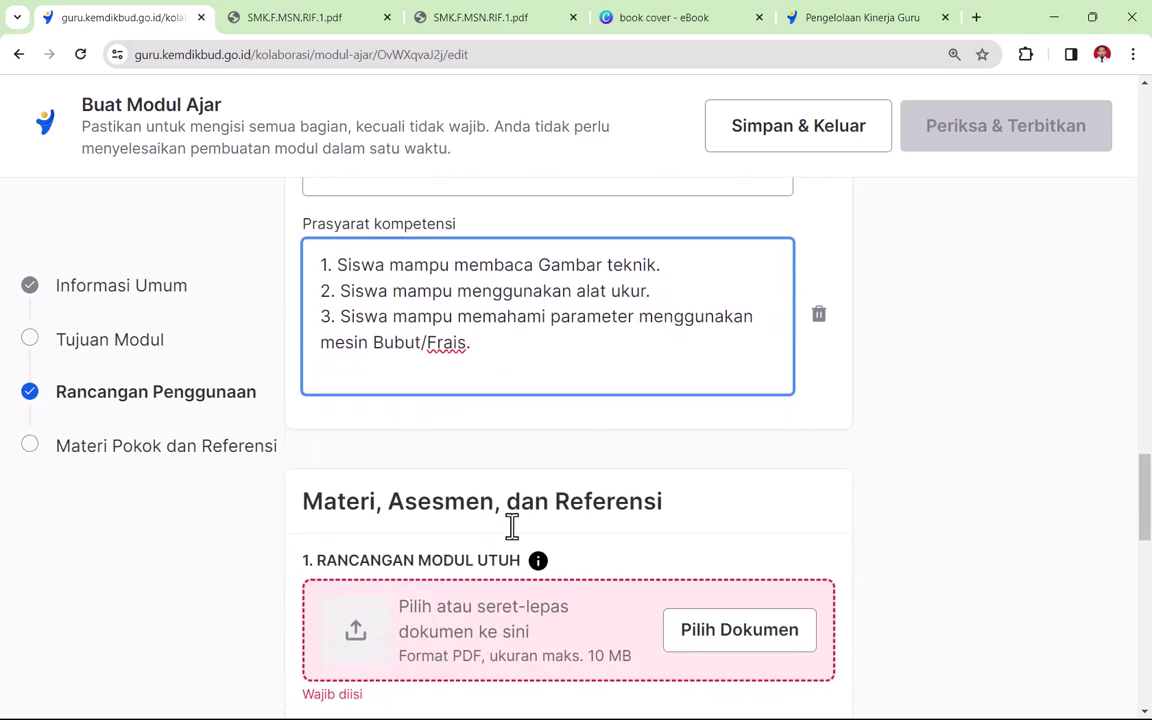
scroll(516, 508, down, 3)
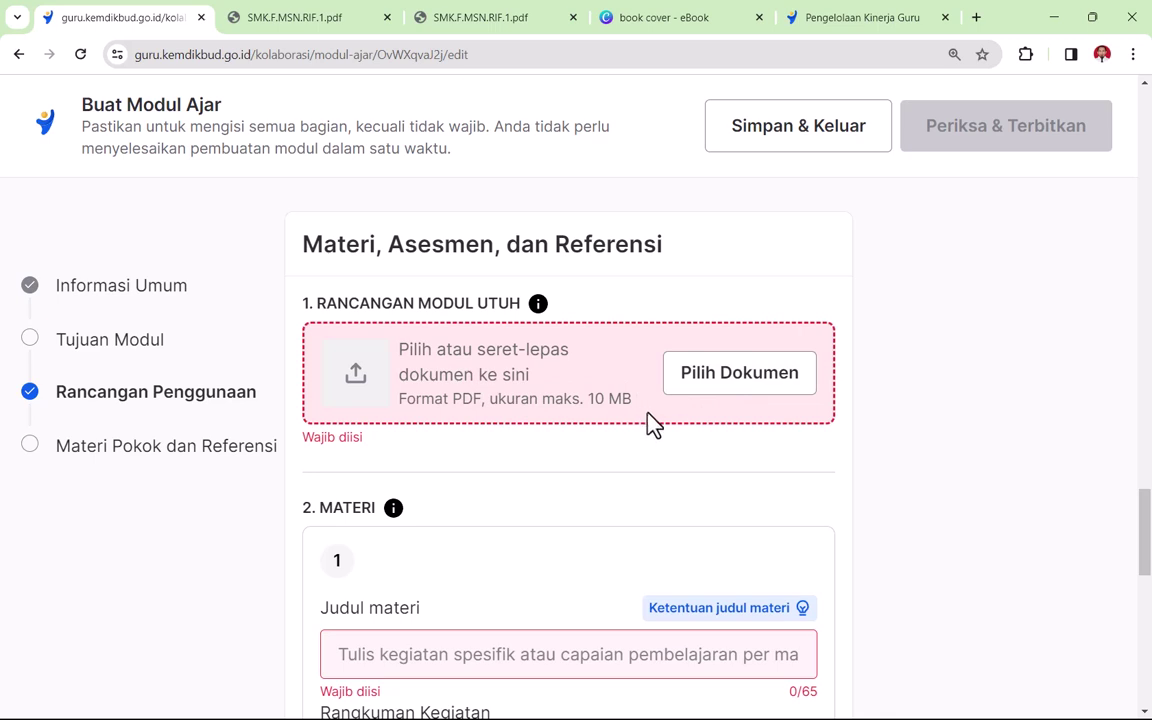
click(708, 388)
click(708, 388)
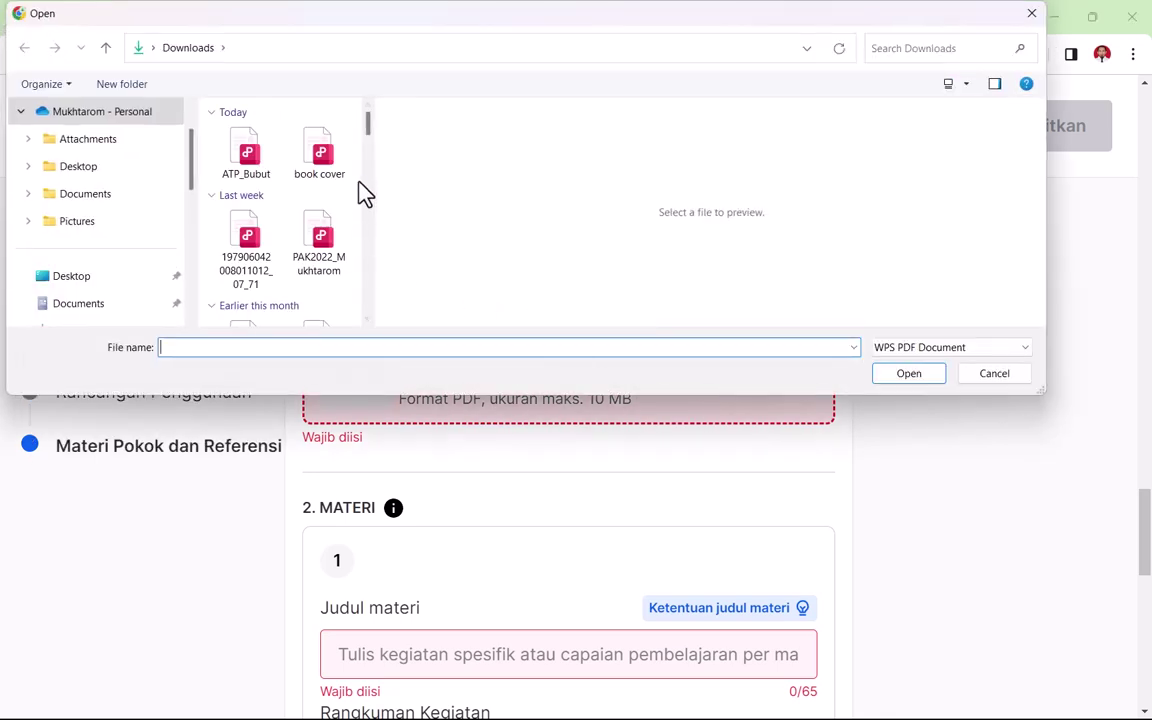
drag(197, 190, 211, 309)
click(131, 255)
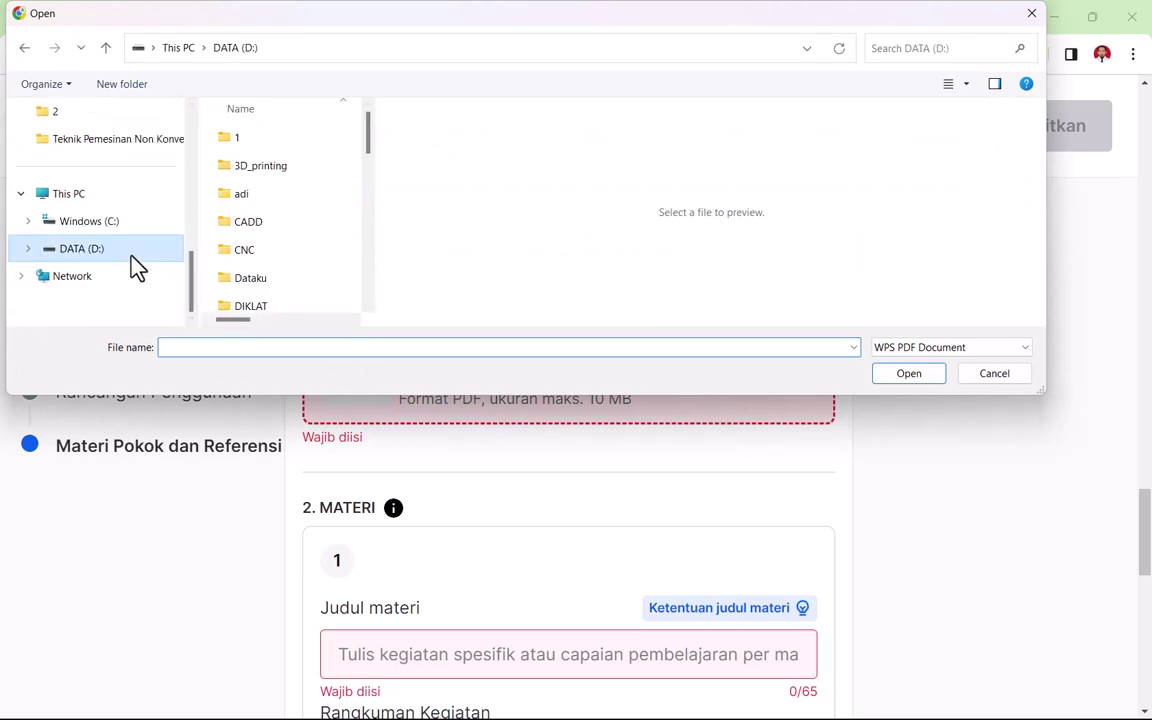
mouse_move(368, 170)
mouse_down()
mouse_move(372, 193)
mouse_move(370, 160)
mouse_up()
double_click(293, 190)
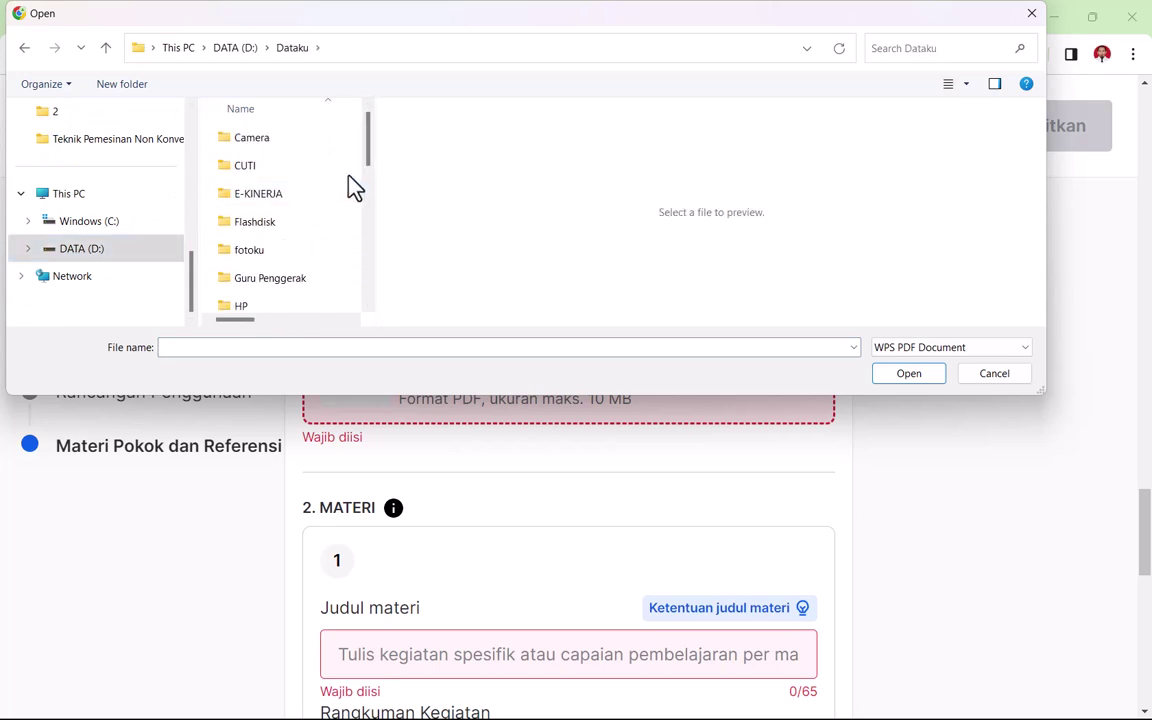
click(24, 47)
- Upload the PDF "MODUL 5.1 ELEMEN TEKNIK PEMESINANNON KONVENSIONAL" from the folder KURIKULUM > PERANGKAT ajar 2324 > Upload PMM
scroll(345, 185, down, 3)
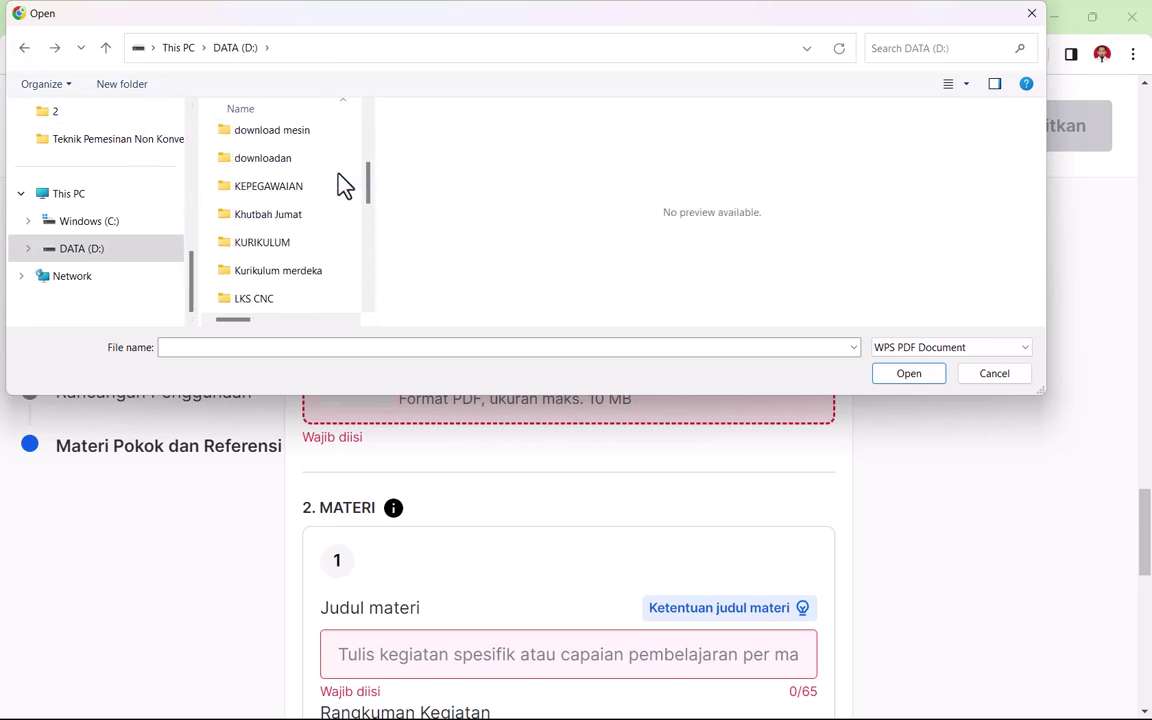
double_click(296, 244)
double_click(313, 283)
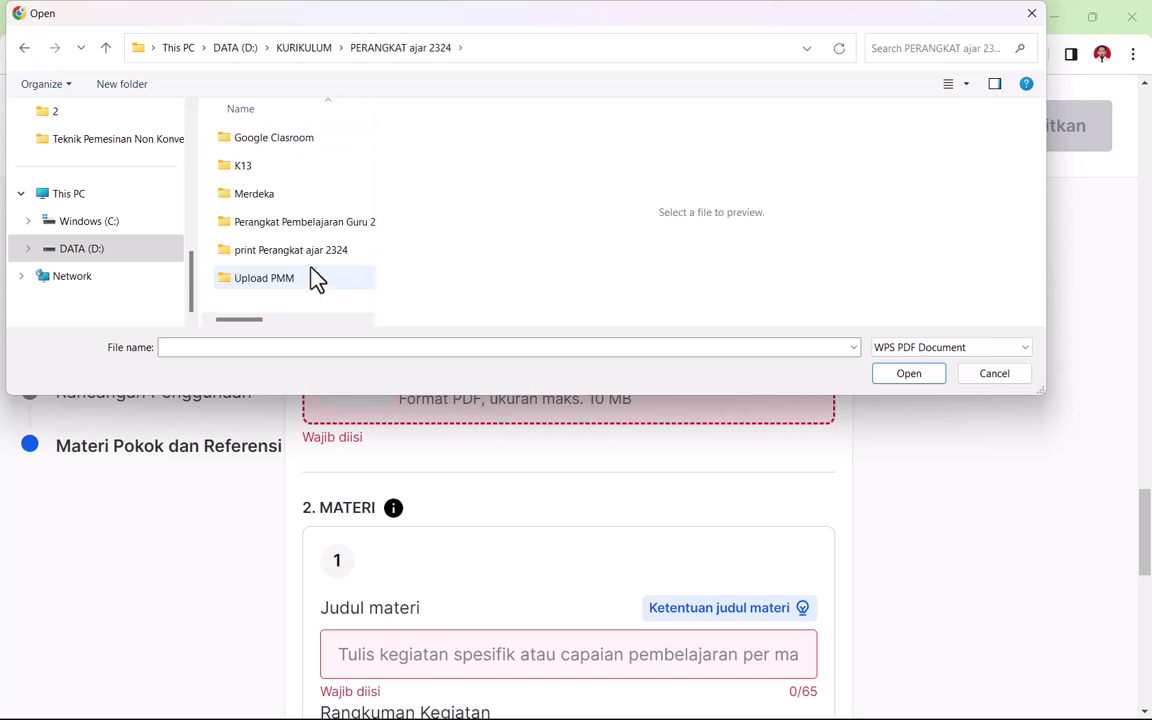
double_click(287, 196)
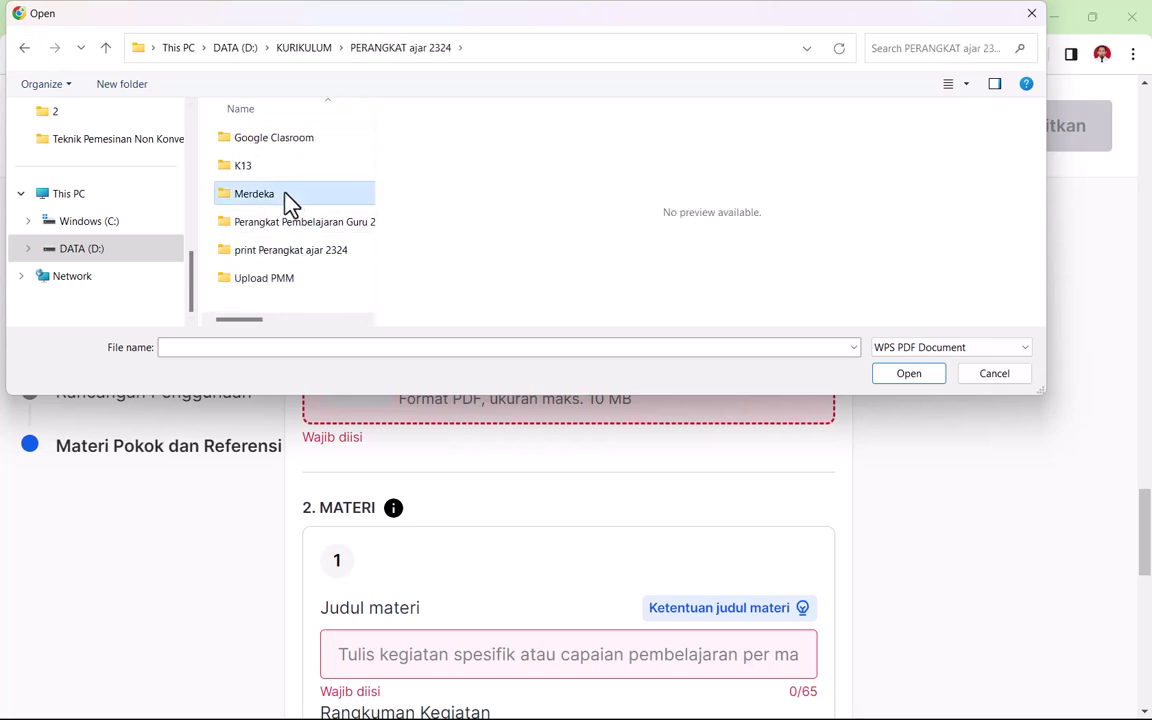
click(24, 47)
click(268, 284)
double_click(273, 285)
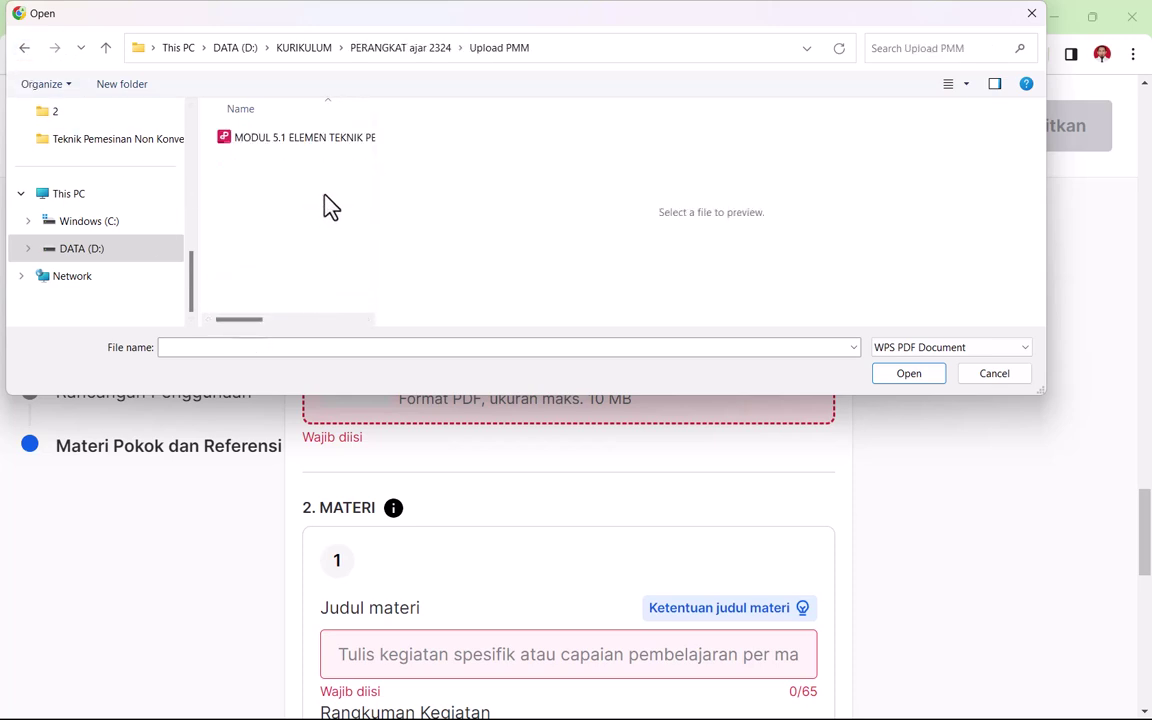
click(320, 140)
click(920, 373)
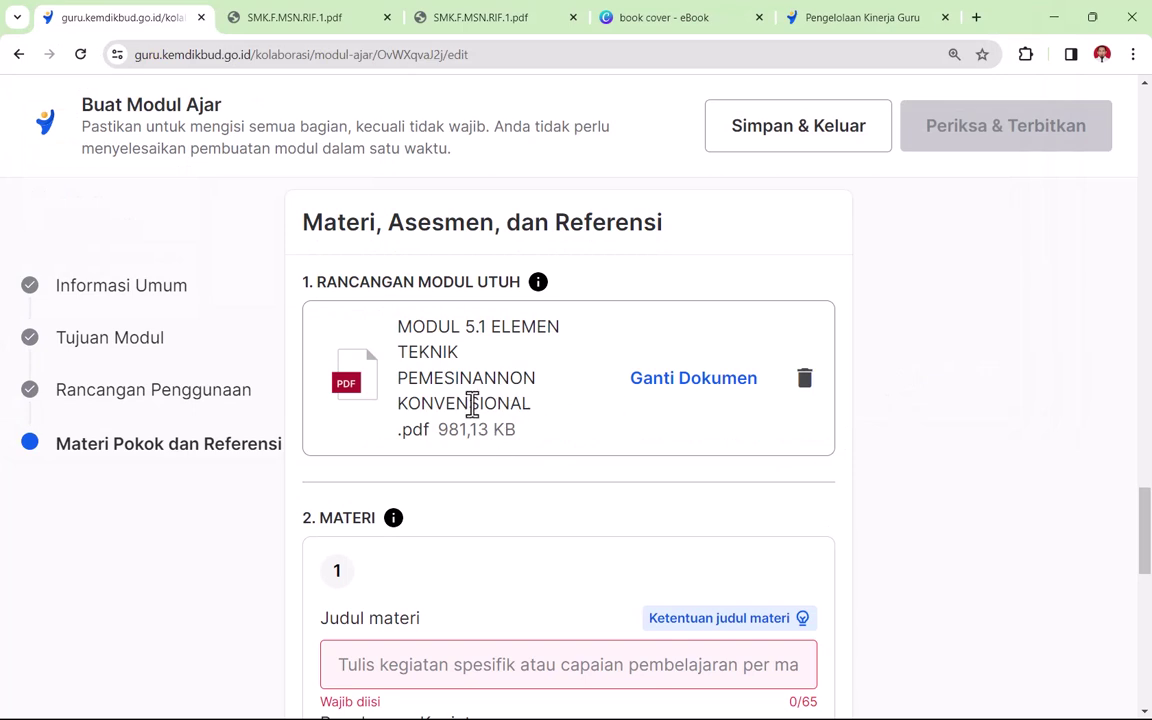
- Set the first materi's Judul materi to the suggested entry "Keselamatan kerja dalam Pengoperasian mesin"
scroll(488, 490, down, 3)
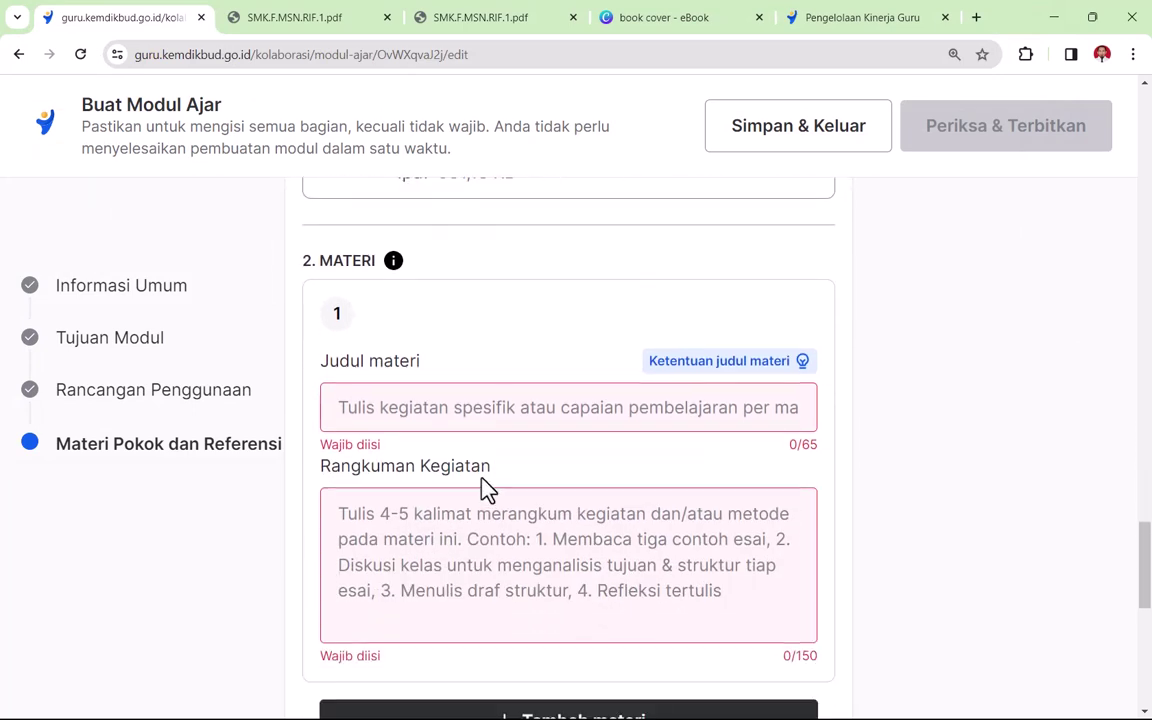
scroll(483, 490, down, 3)
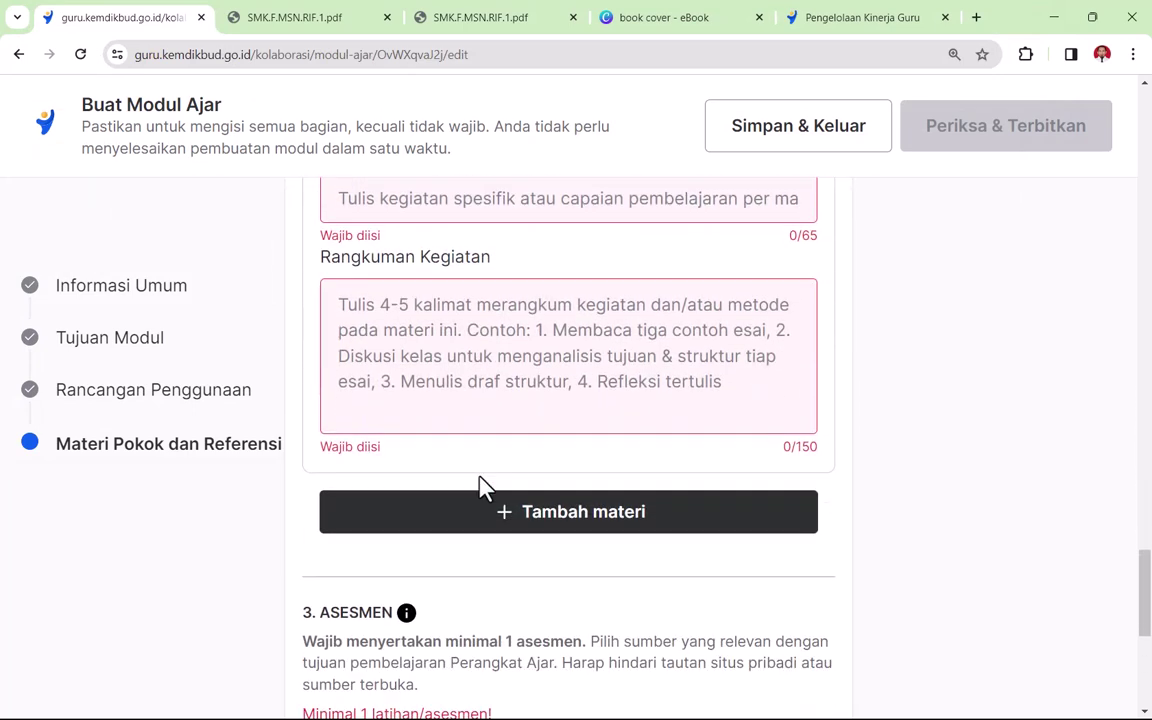
scroll(483, 490, down, 1)
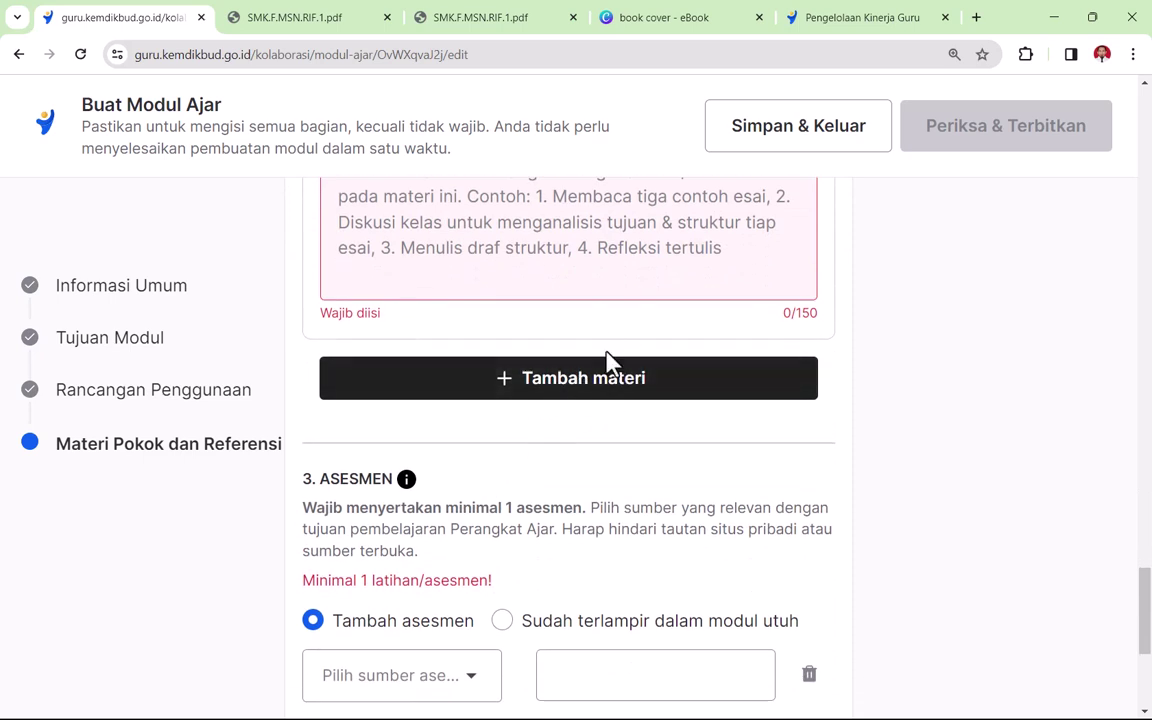
scroll(567, 378, up, 4)
scroll(564, 375, down, 4)
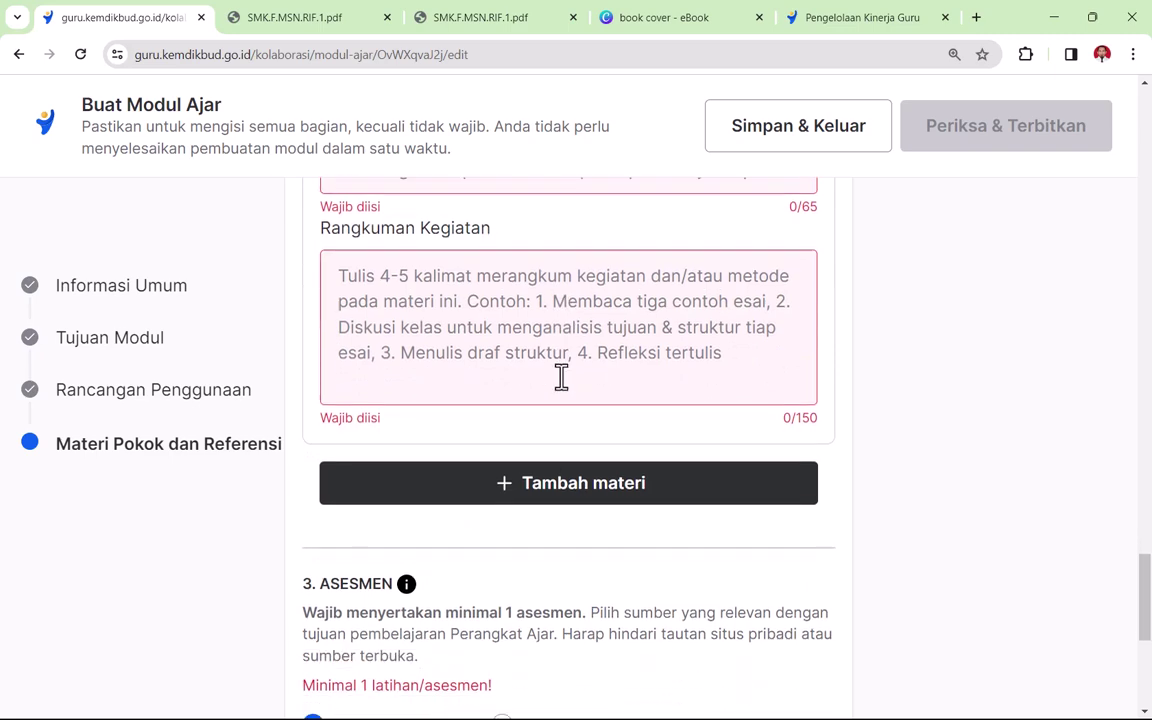
scroll(553, 406, up, 3)
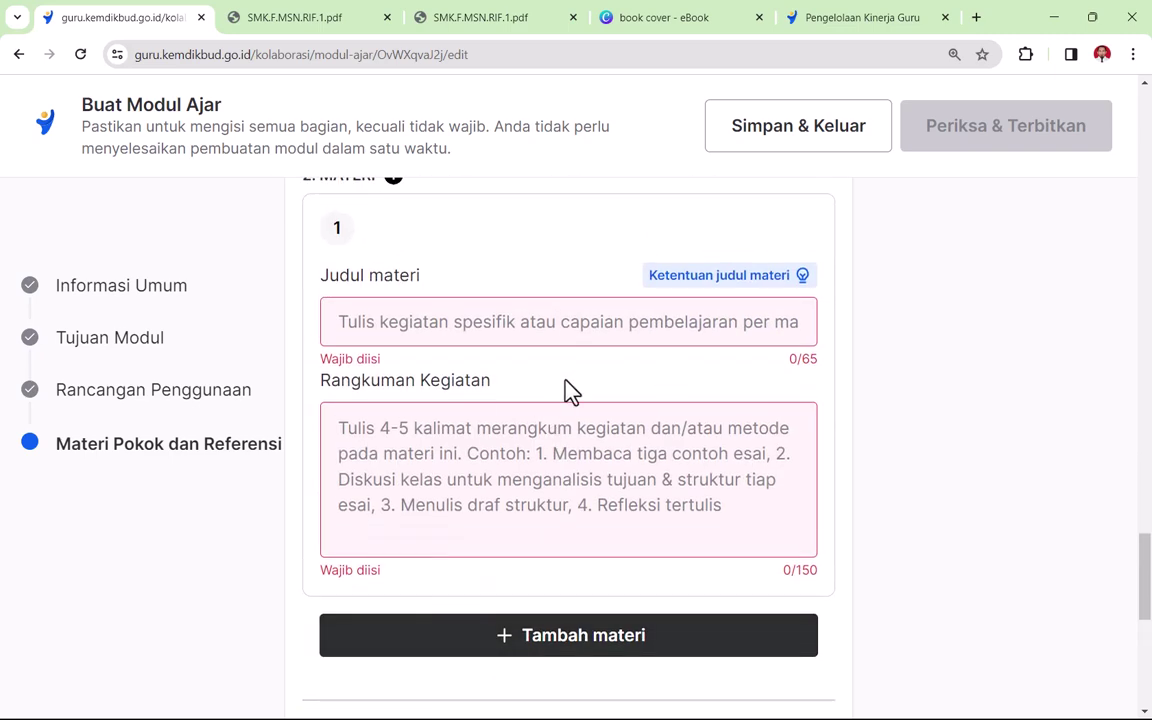
scroll(530, 340, up, 1)
click(488, 403)
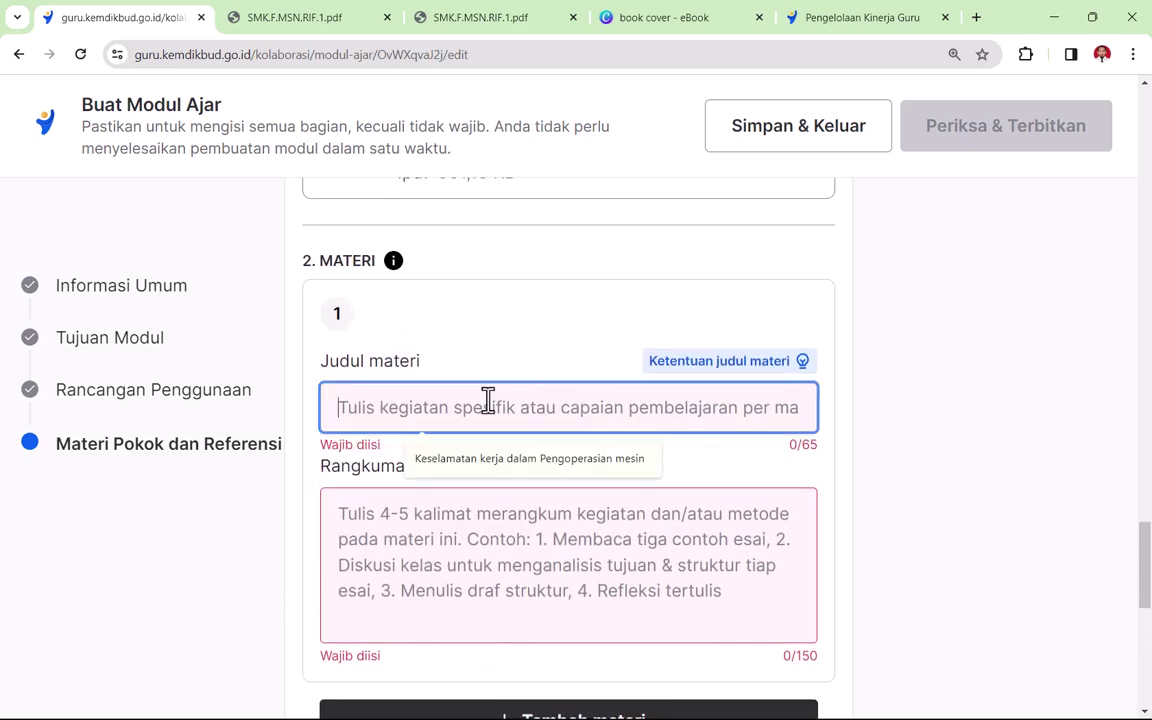
click(526, 460)
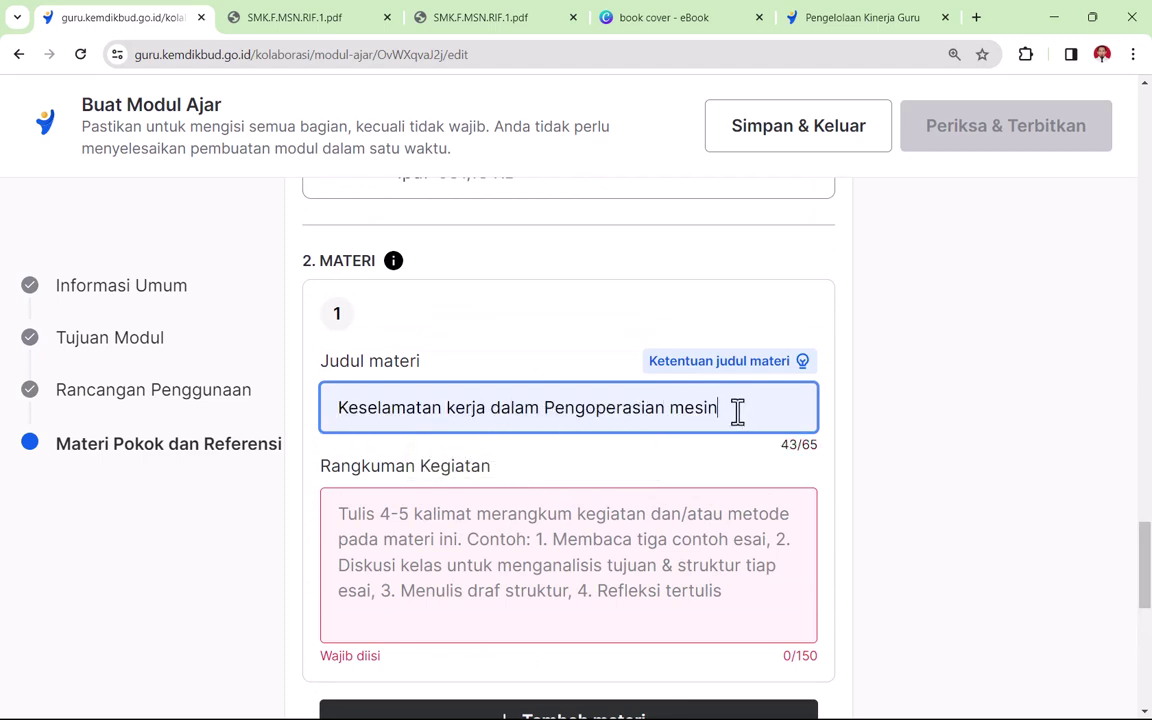
- Fill the first materi's Rangkuman Kegiatan with "Siswa membaca buku ajar Teknik Pemesinan Non Konvensional kemudian Diskusi tentang K3 dan Pengoperasian mesin"
click(466, 512)
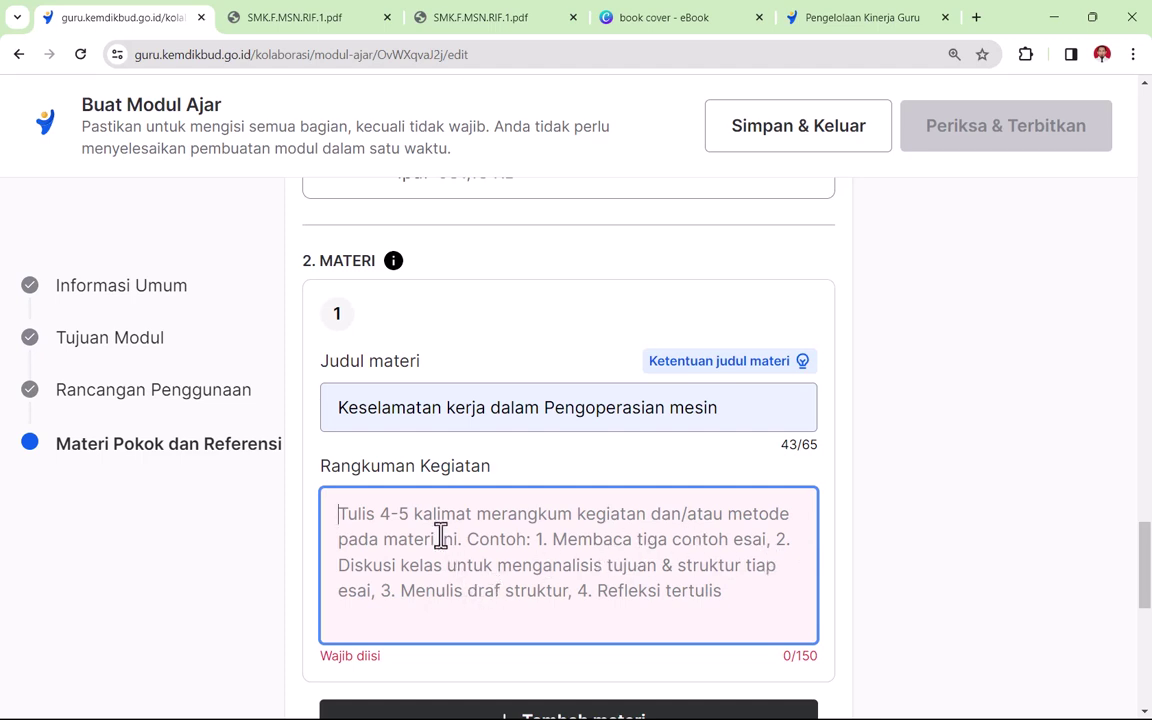
text(Siswa)
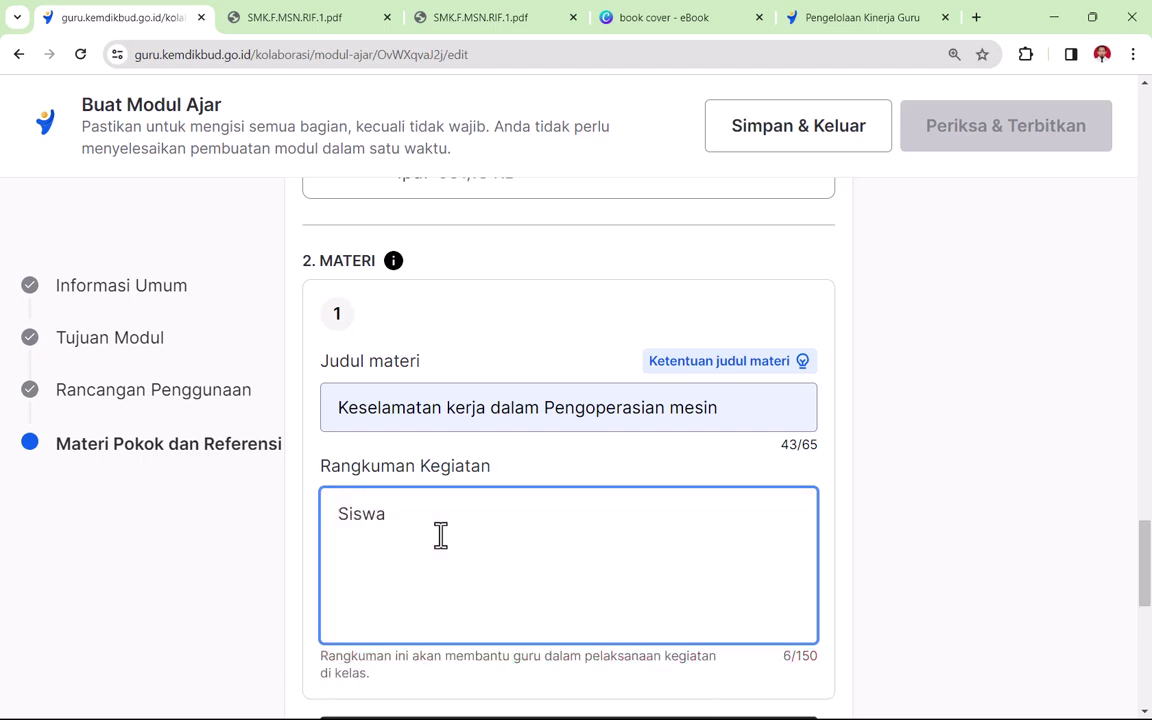
text( membaca buku ajar)
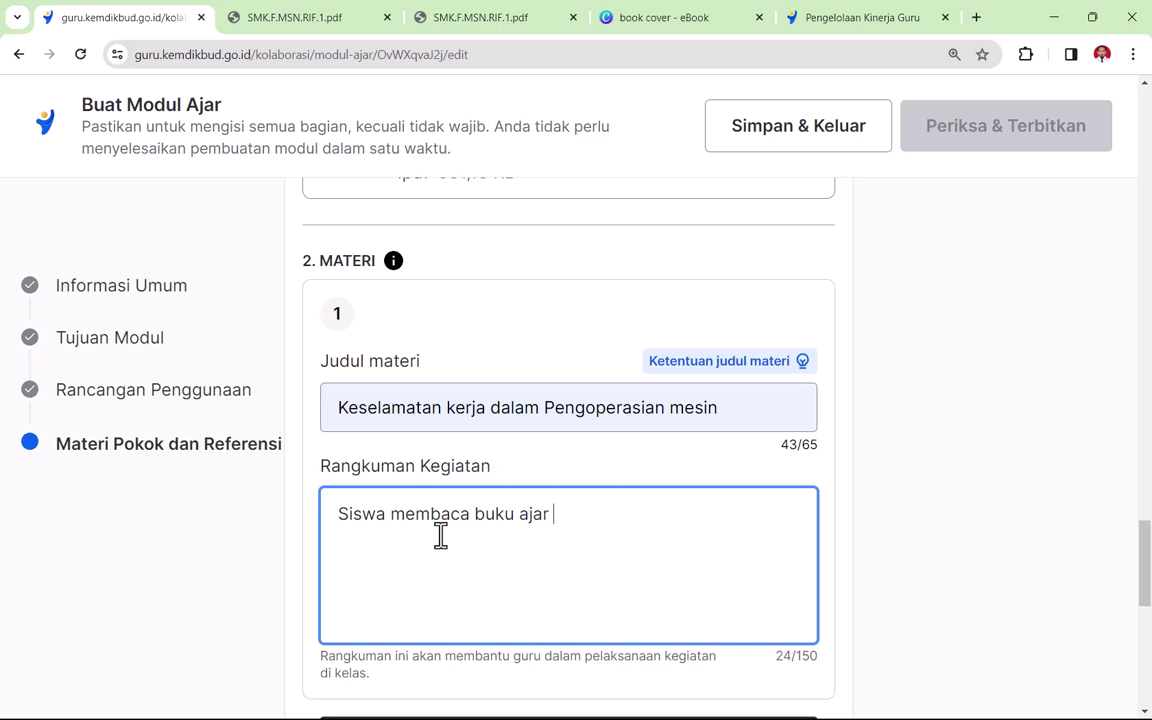
text(Teknik Pemesinan )
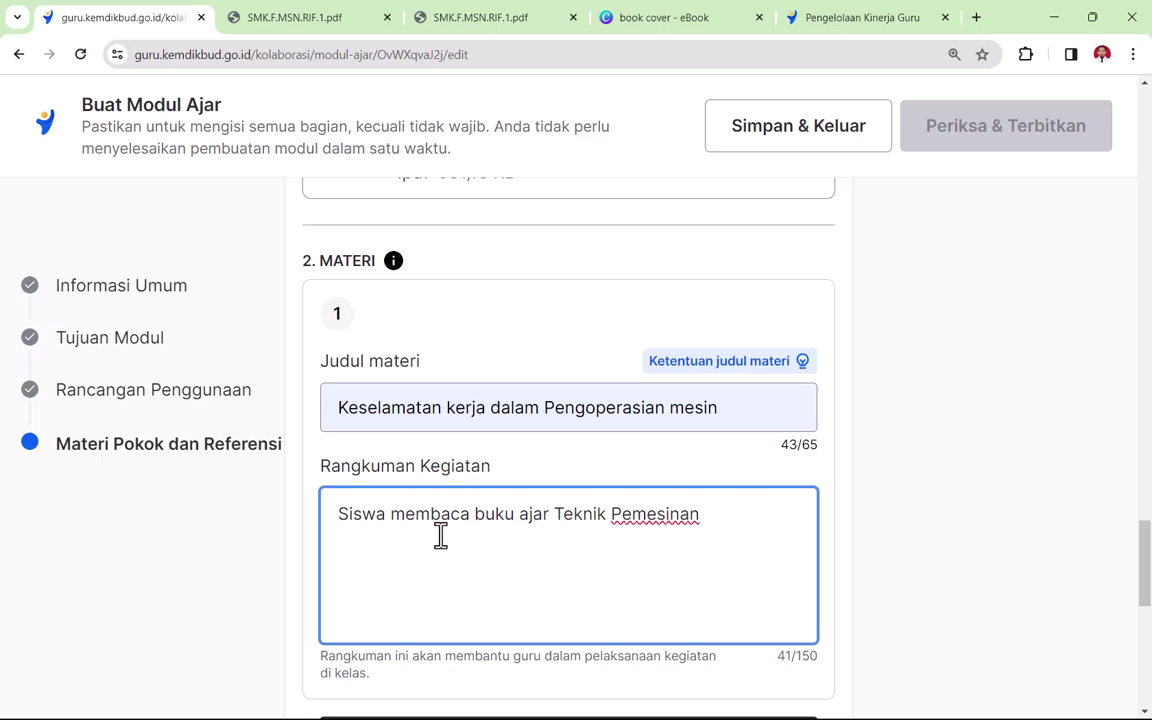
text(CNC)
key(BackSpace)
key(BackSpace)
text(Non Konvensional kemudia)
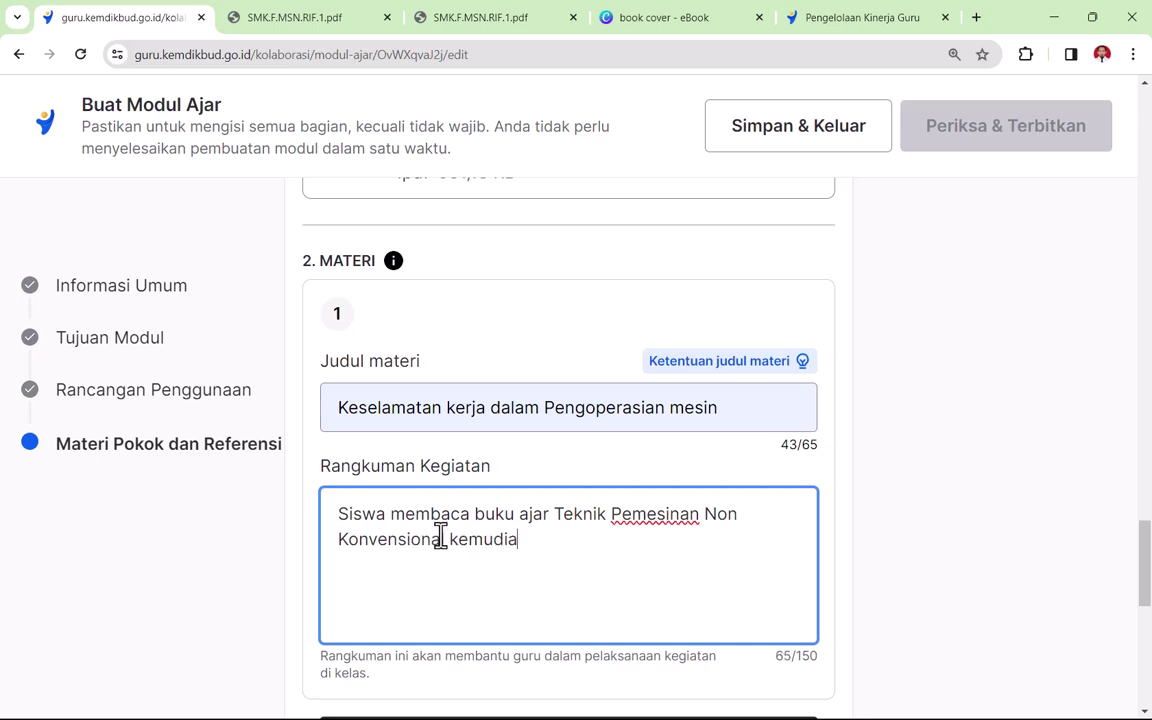
text(n Diskusi tentang K3 dan Pen)
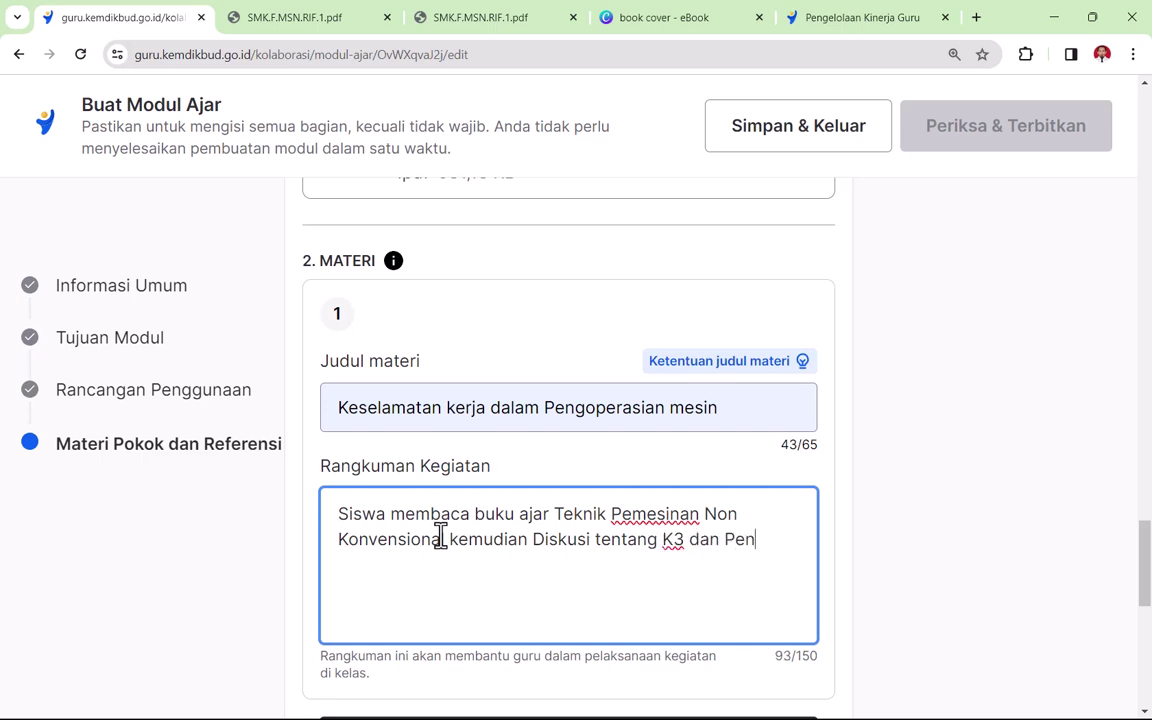
text(goperasia)
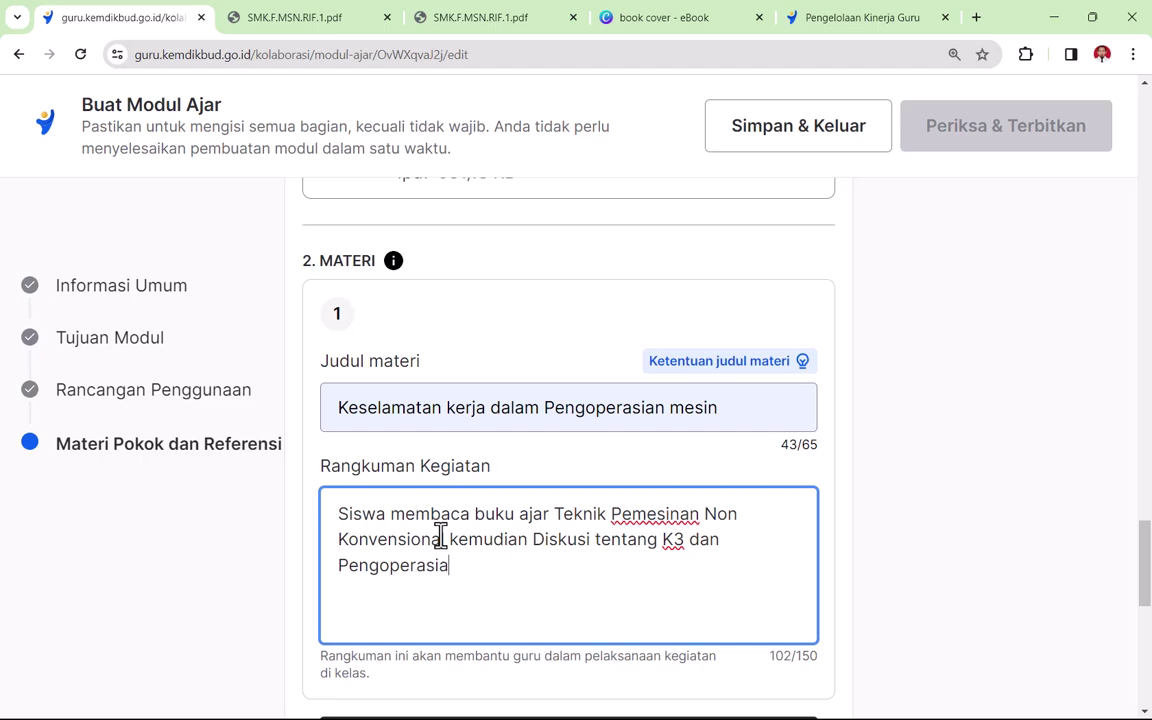
text(n mesin)
- Add a second materi and set its Judul materi to "Cara menyalakan Menghidupkan Mesin", based on the suggested entry
scroll(594, 708, down, 3)
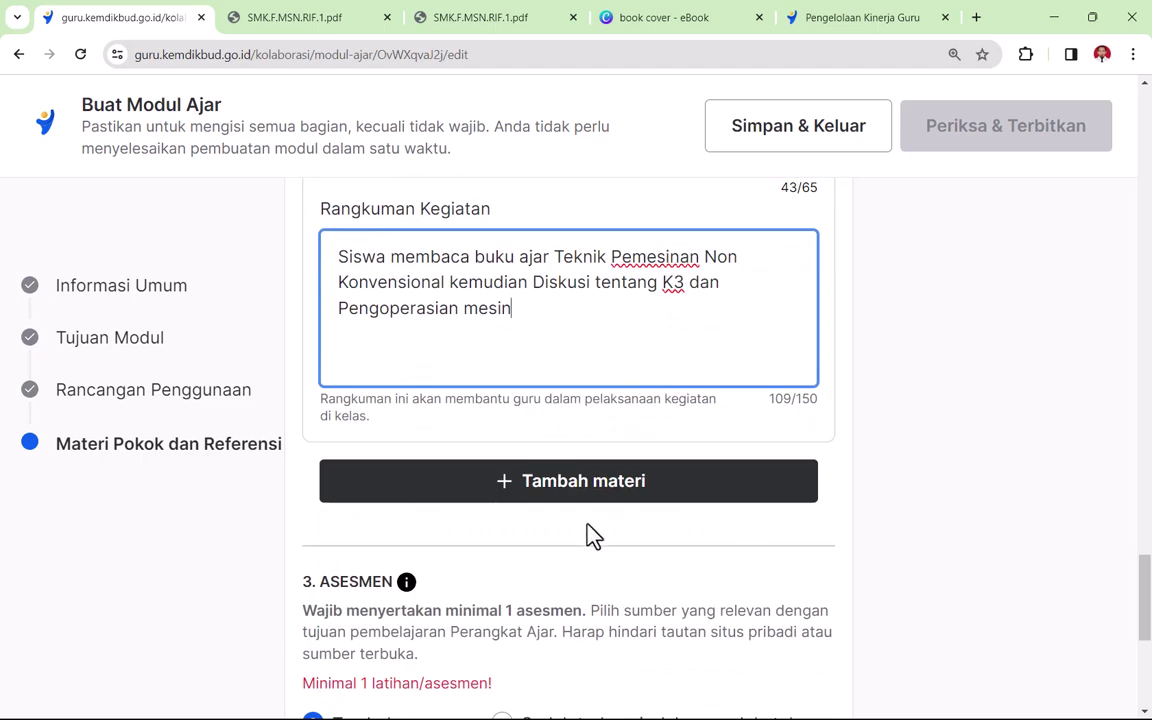
click(566, 487)
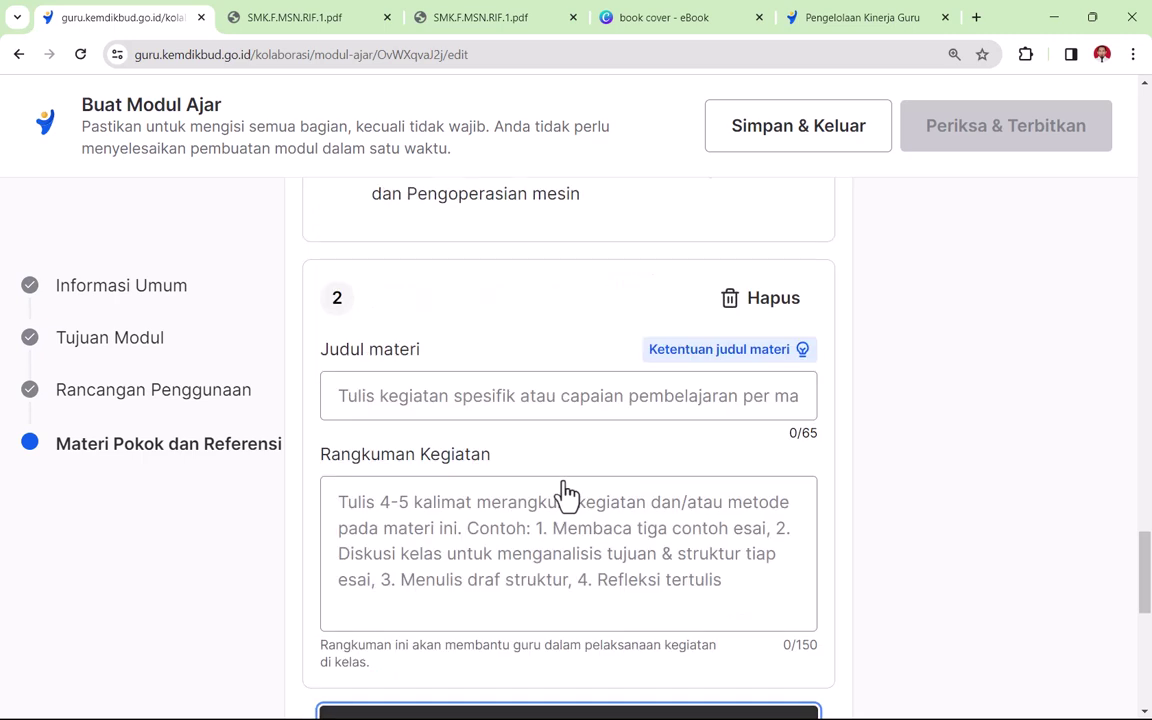
click(414, 398)
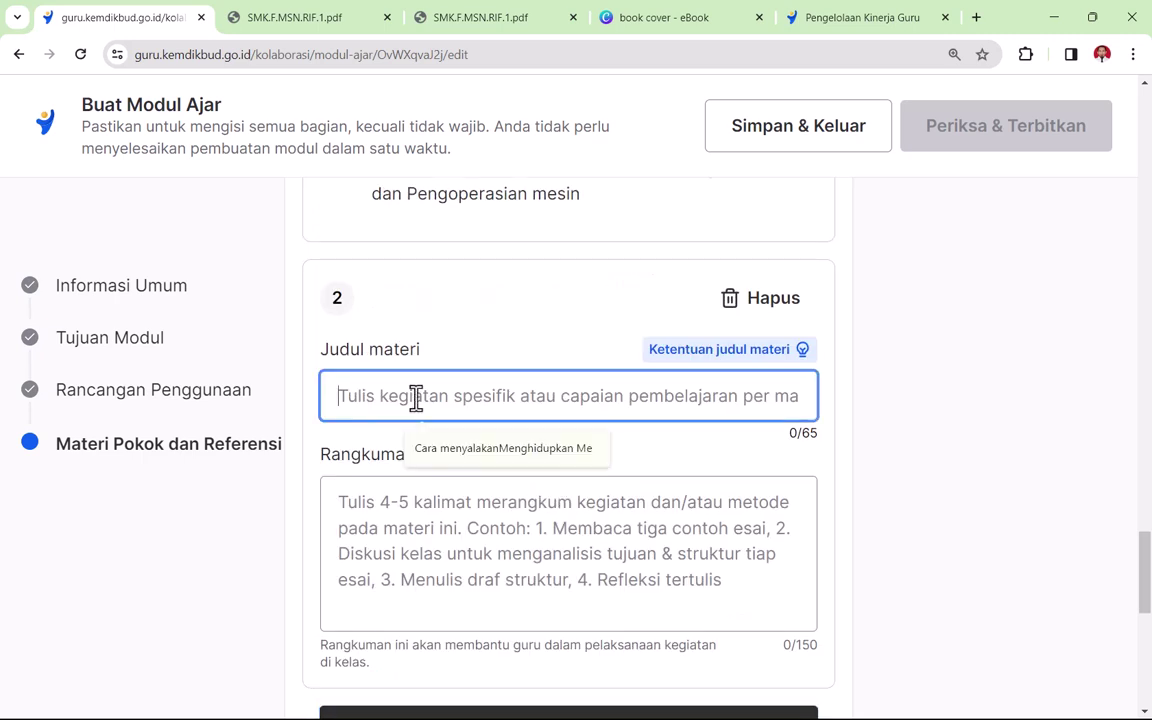
click(478, 456)
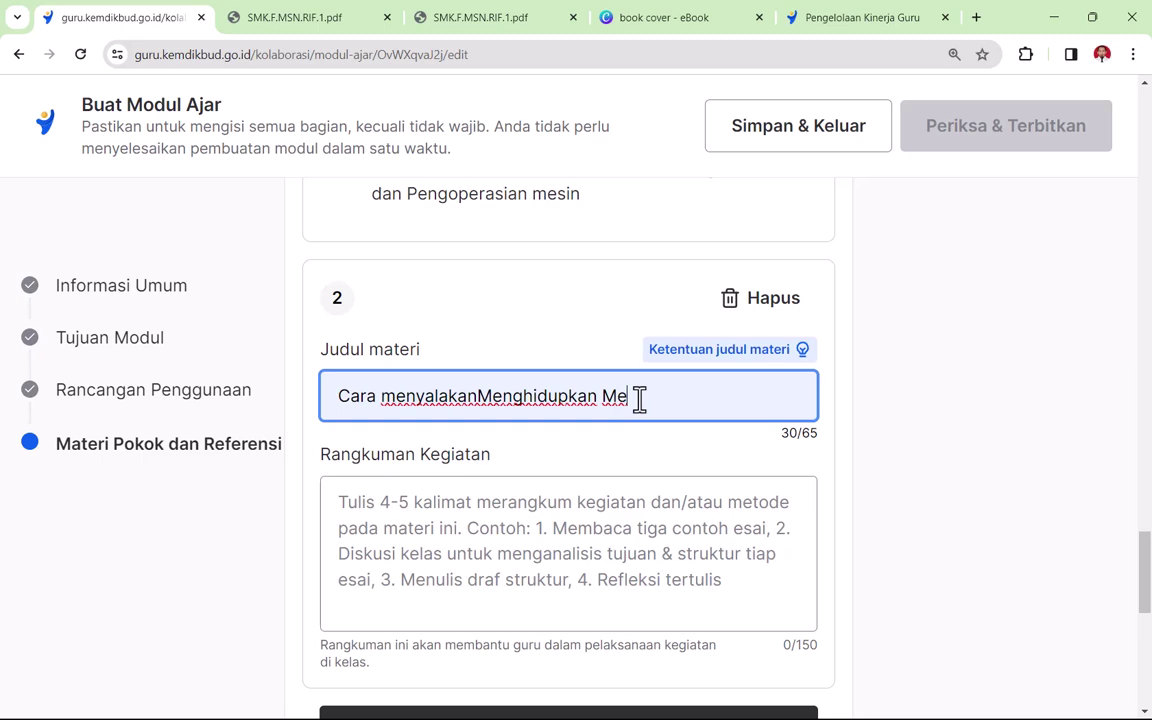
text(sin)
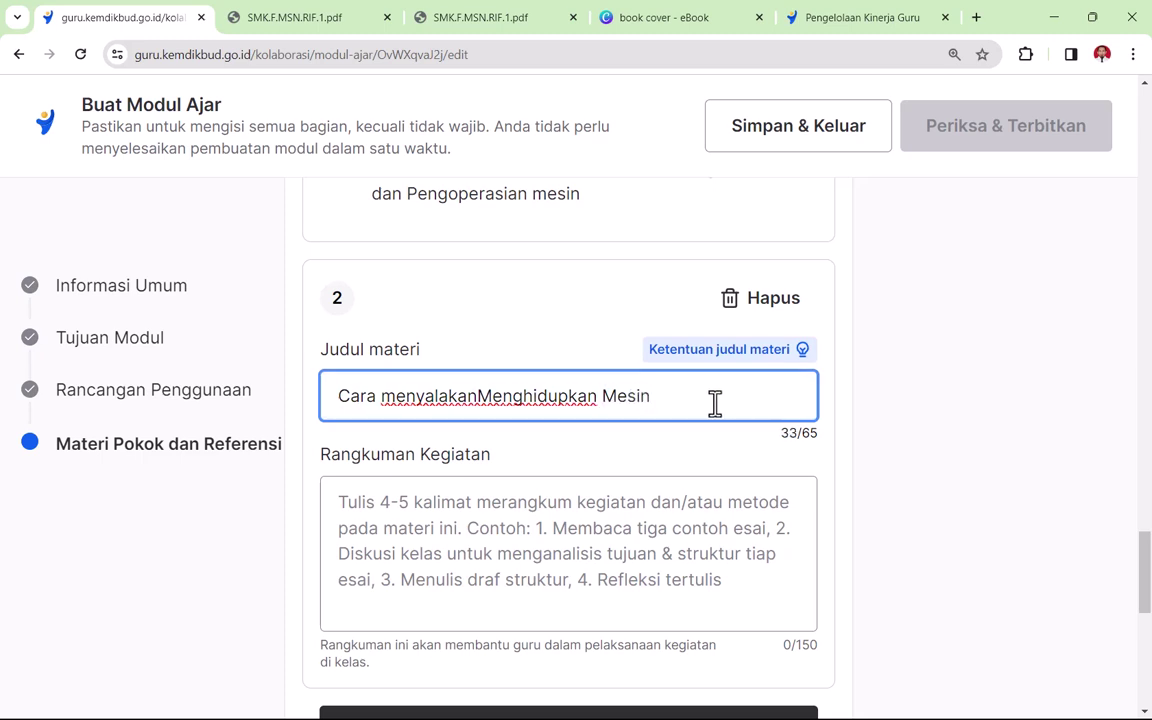
click(481, 519)
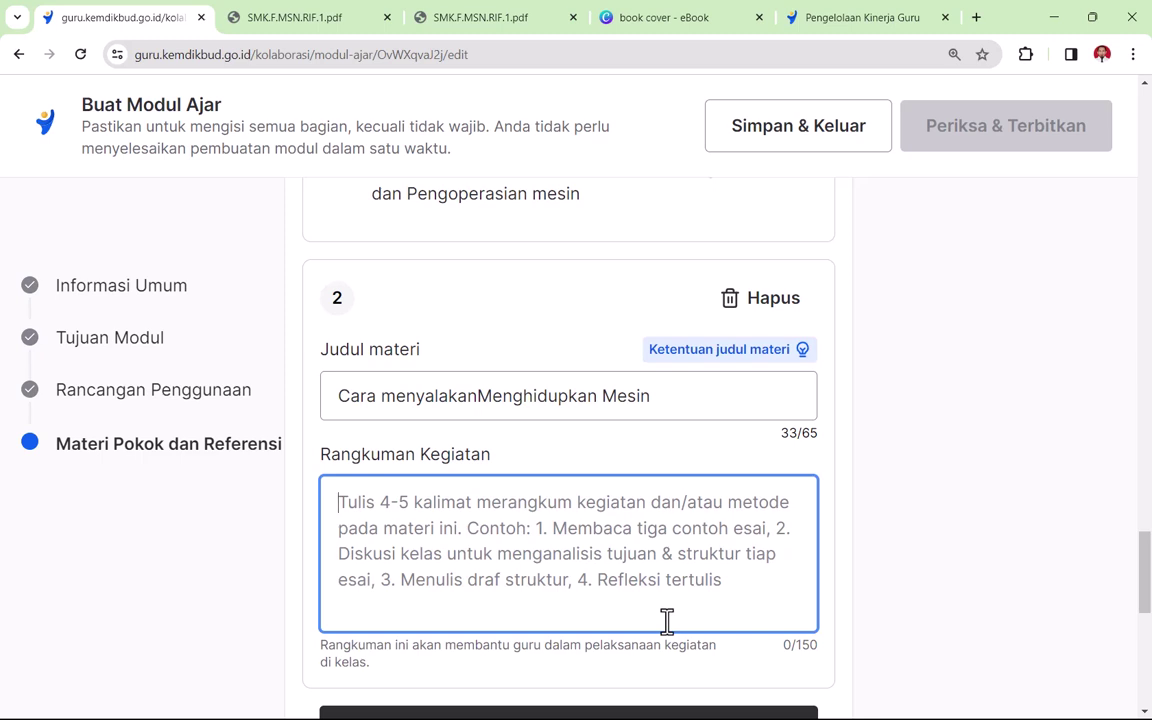
click(481, 394)
- Start the second materi's Rangkuman Kegiatan with "Siswa melihat video pembelajaran di Youtube Channel", the channel handle, and "tentang menyalakan dan mematikan mesin CNC"
click(477, 490)
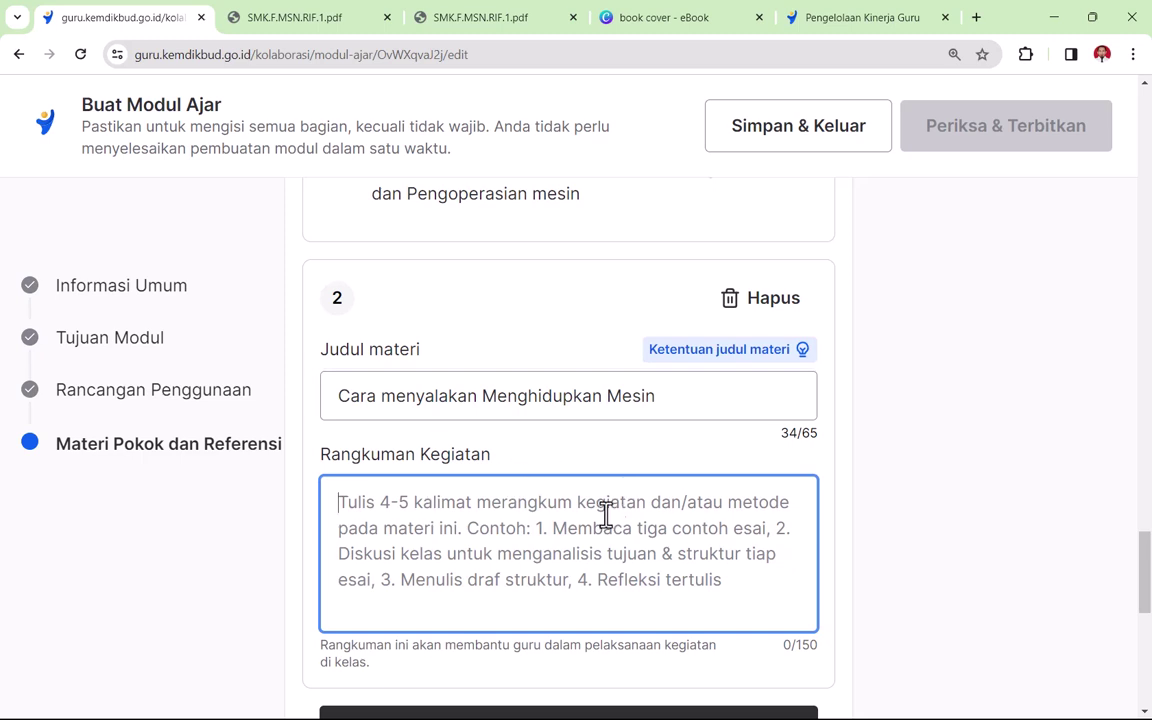
text(Siswa )
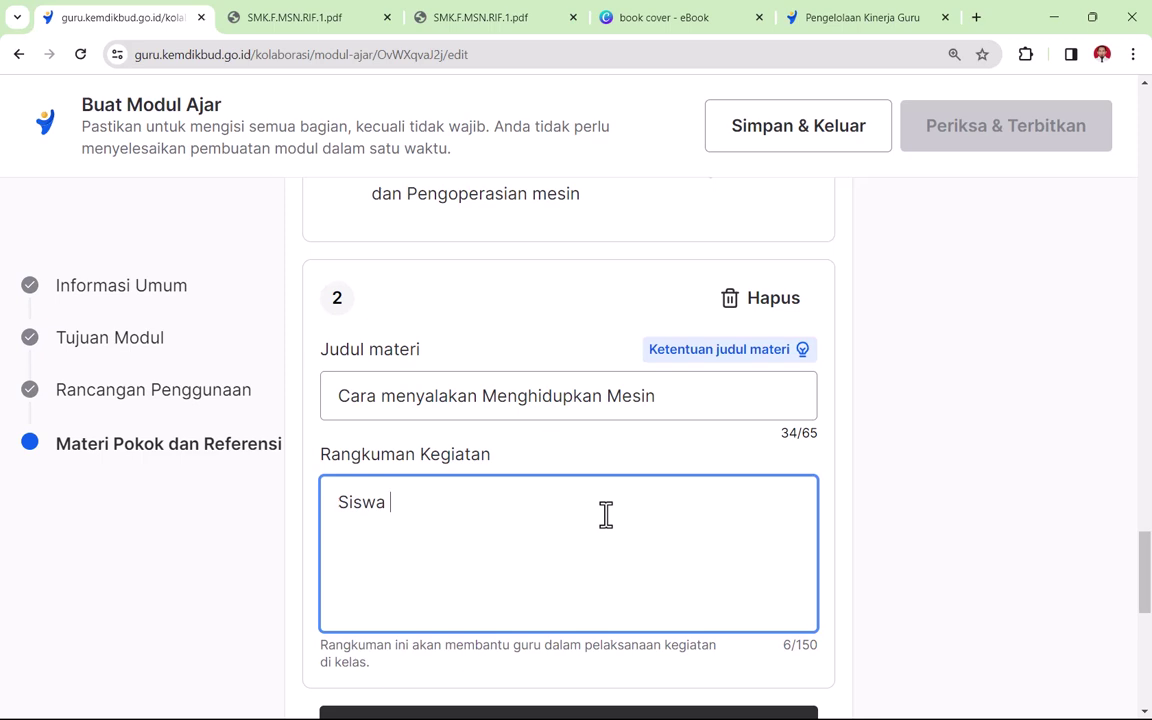
text(melihat)
text(deo pembelajaran di Youtube)
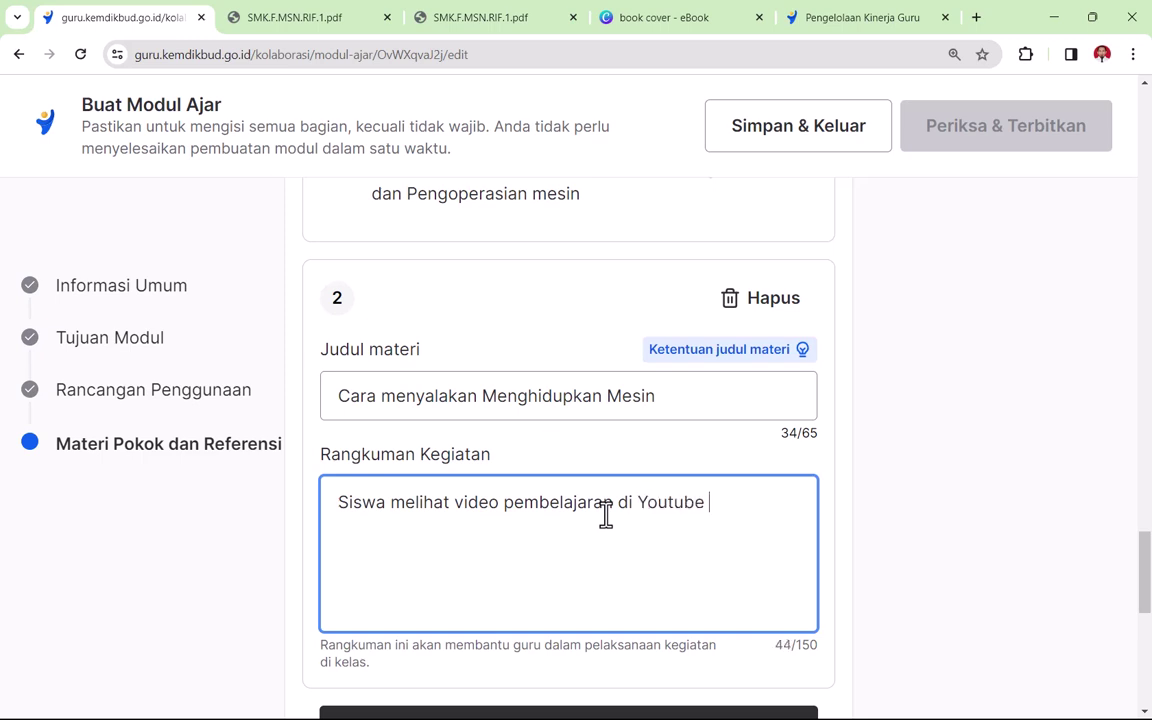
text(Channel)
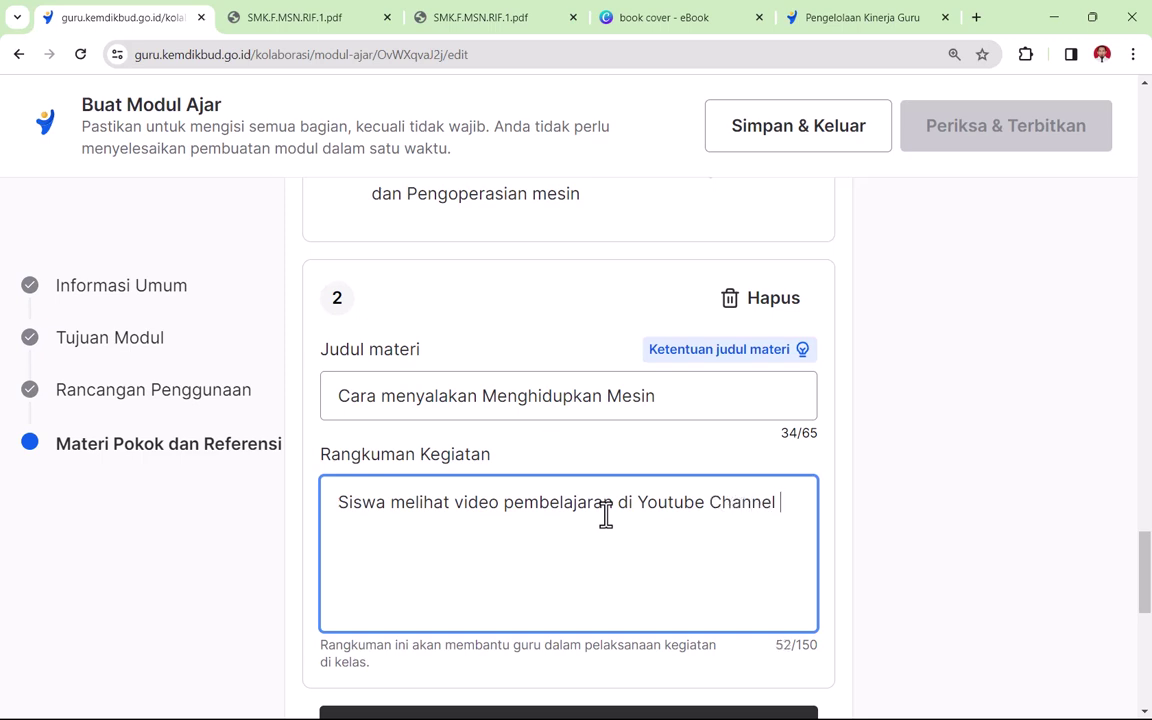
text( @tarom79 )
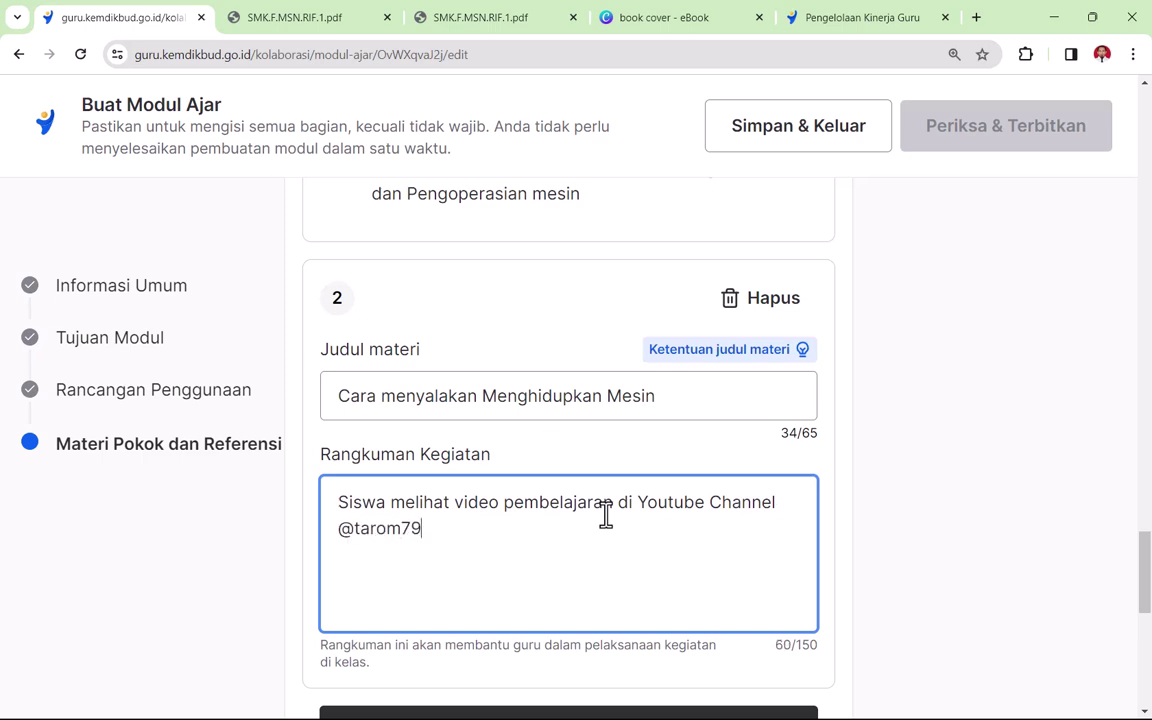
text(tentang)
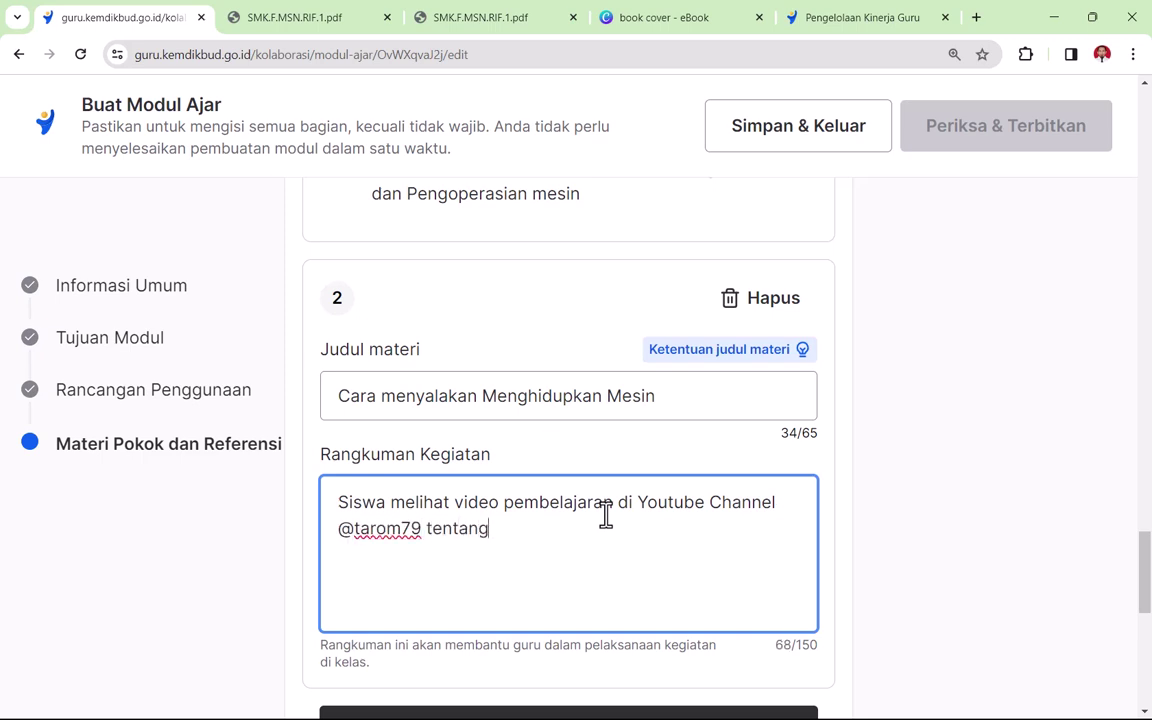
text( menyalakan)
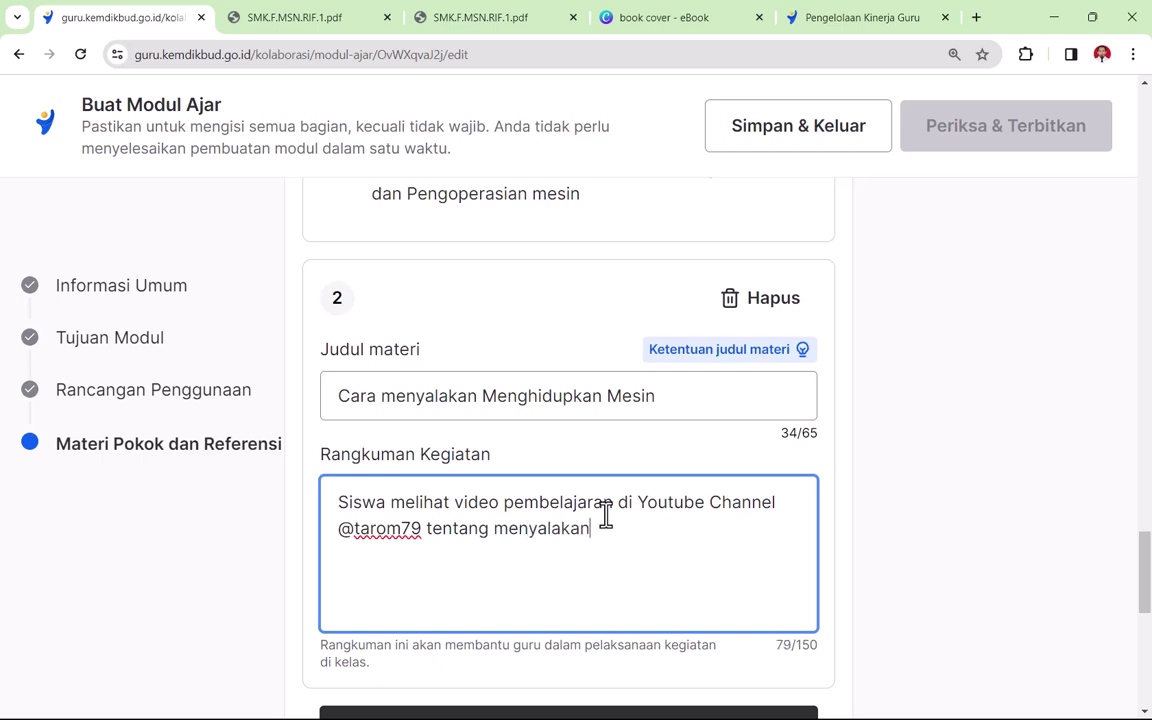
text( dan menghidu)
key(BackSpace)
key(BackSpace)
key(BackSpace)
text(matikan m)
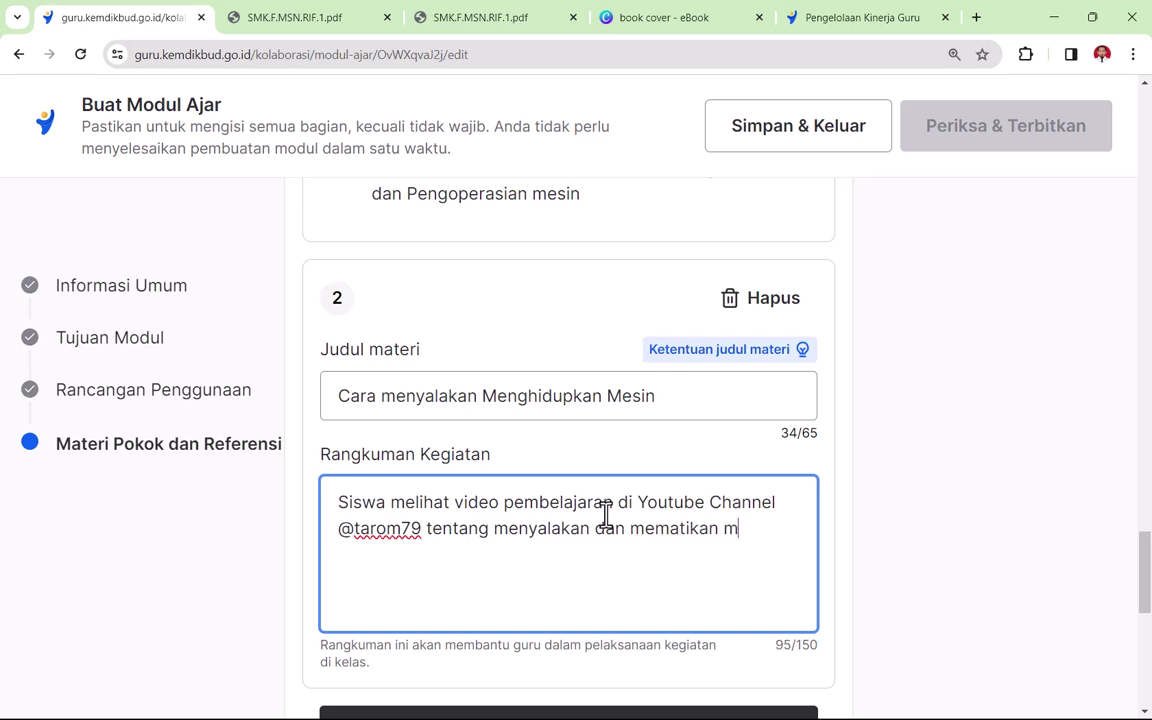
text(esin CNC)
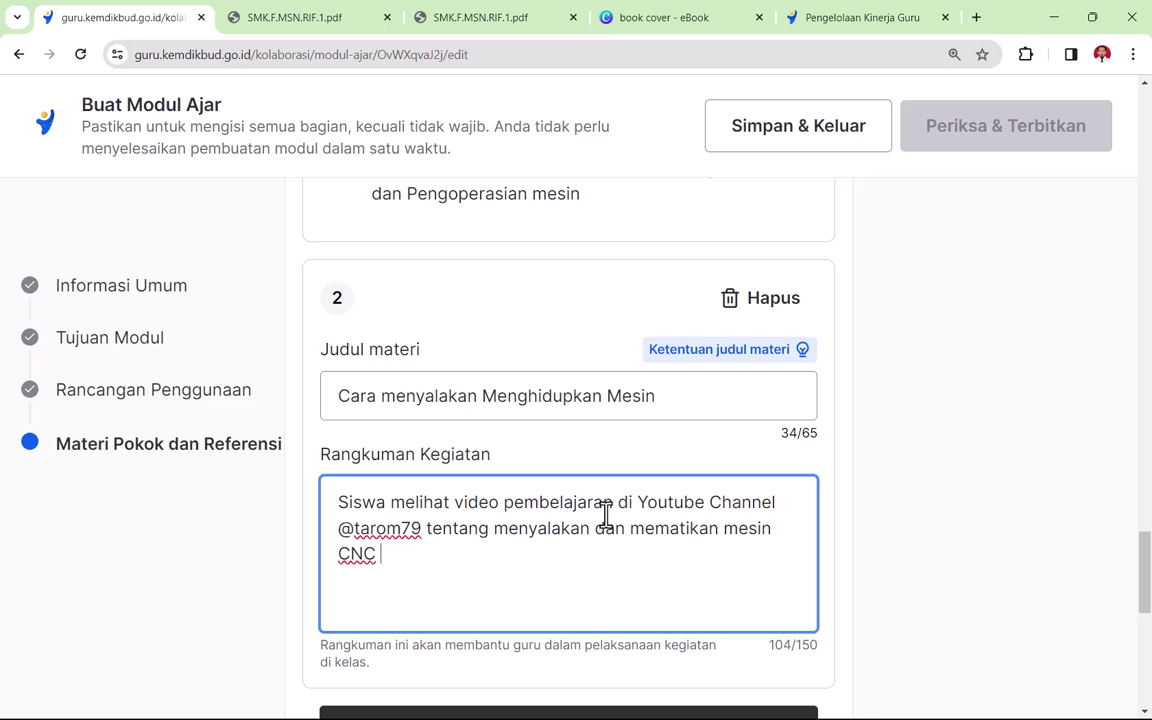
- Complete the second materi's Rangkuman Kegiatan with ", kemudian siswa mendemonstrasikan ke mesin."
text(, kemudian siswa mendom)
key(BackSpace)
key(BackSpace)
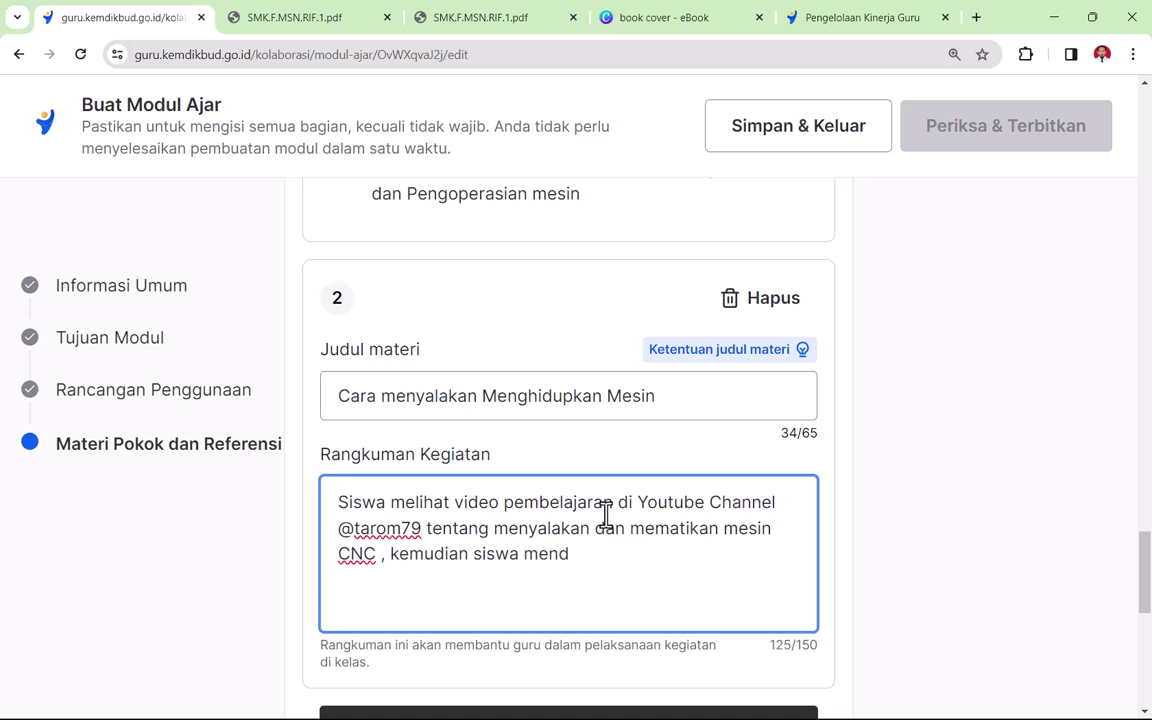
text(emo)
key(BackSpace)
key(BackSpace)
text(nstrasikan ke mesin CN)
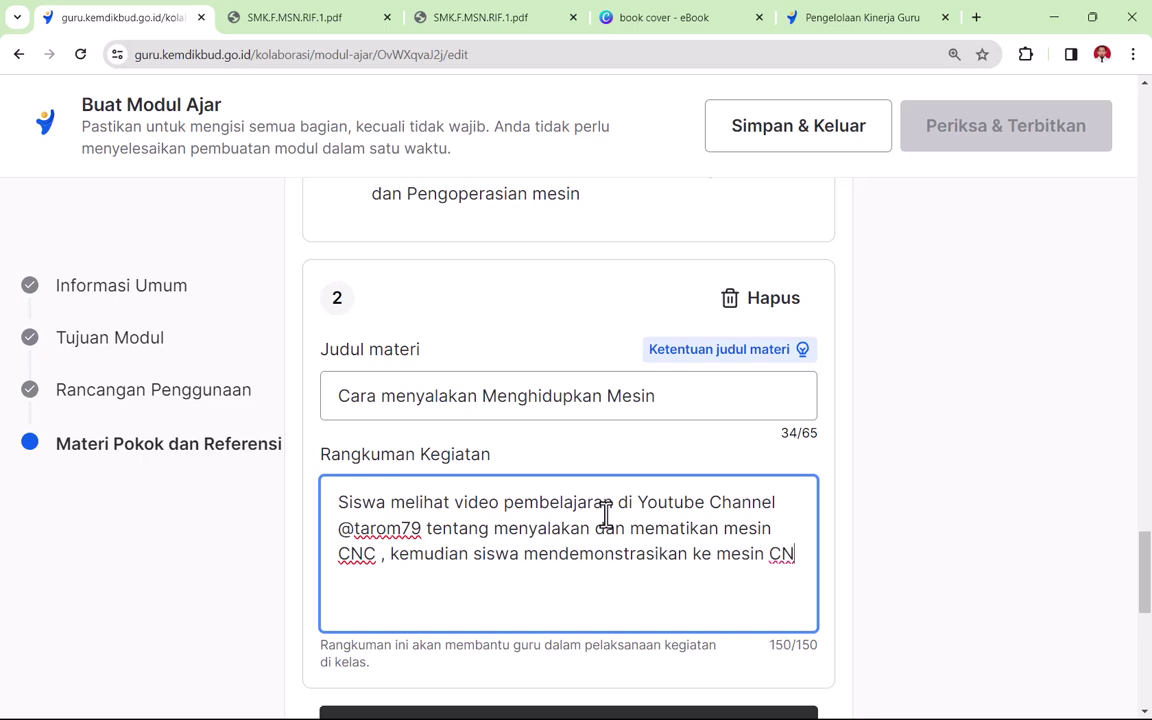
key(BackSpace)
key(BackSpace)
key(BackSpace)
- Add a third materi titled "Seting Nol Benda kerja", taking the topic from Tujuan Pembelajaran in the open Word module document
scroll(578, 528, down, 3)
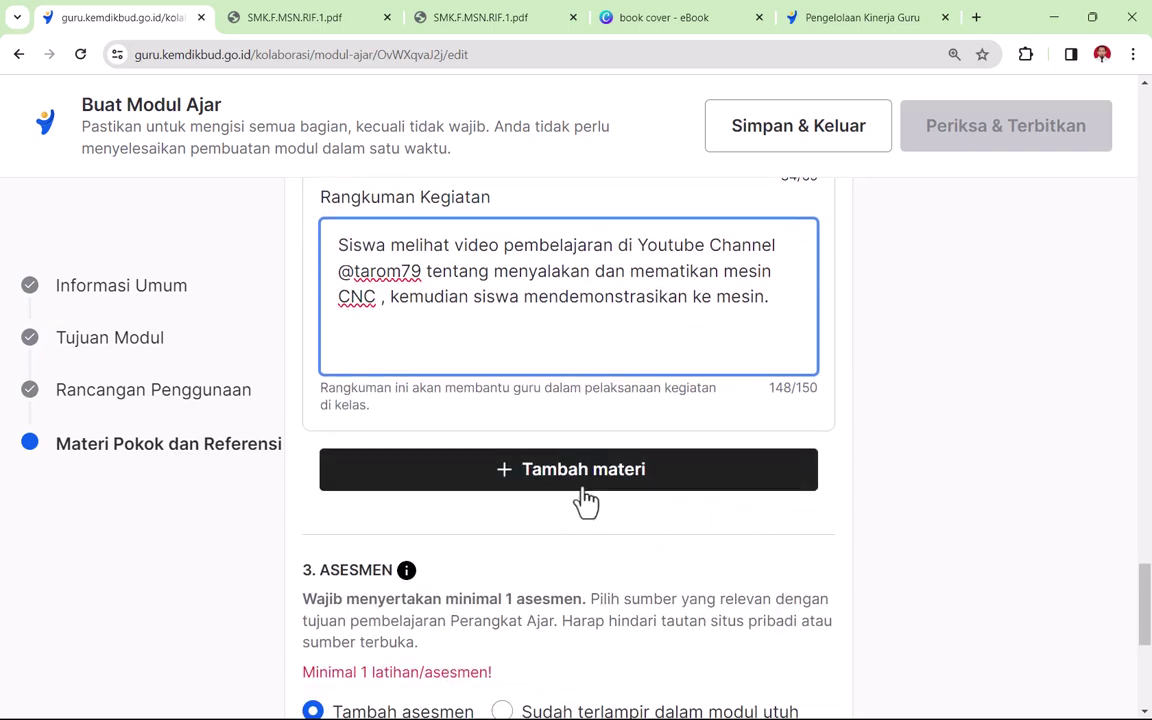
scroll(584, 502, up, 4)
scroll(576, 489, down, 3)
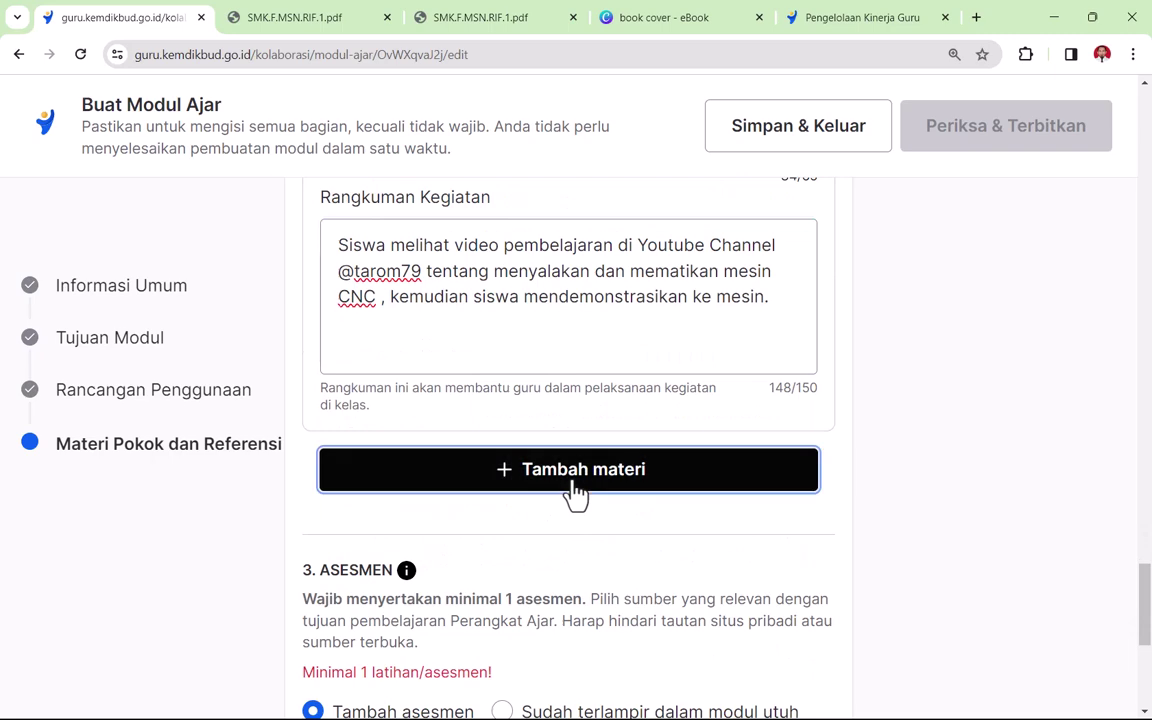
click(571, 478)
click(386, 372)
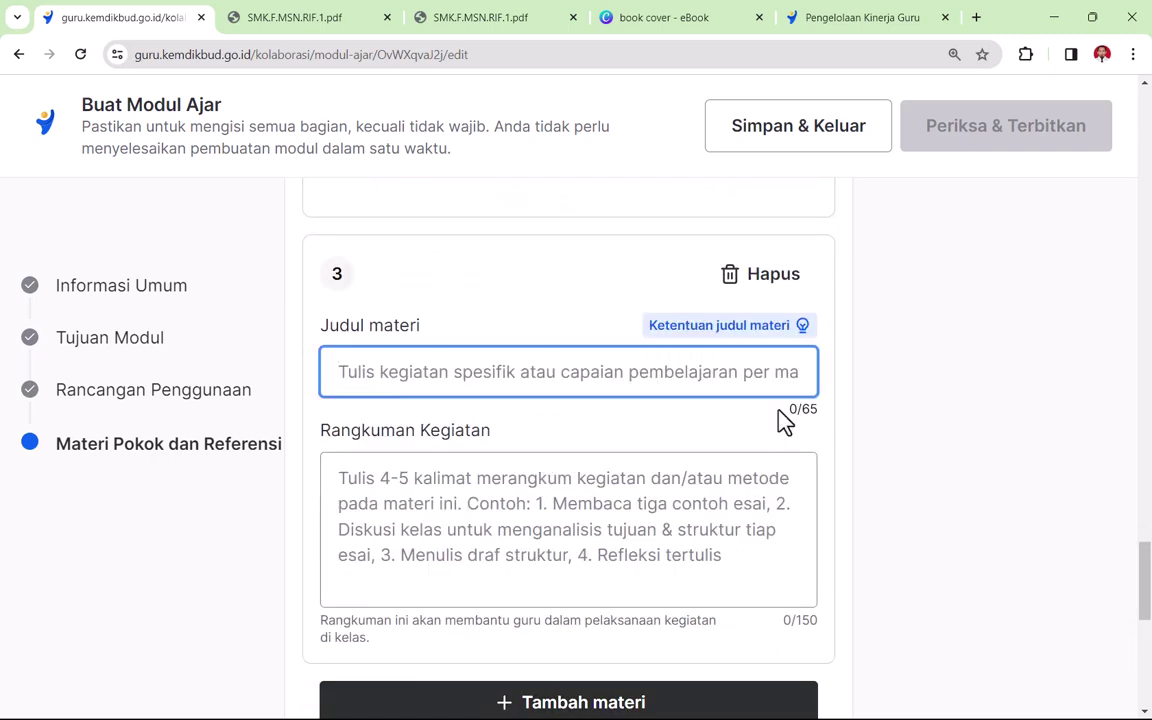
key(super)
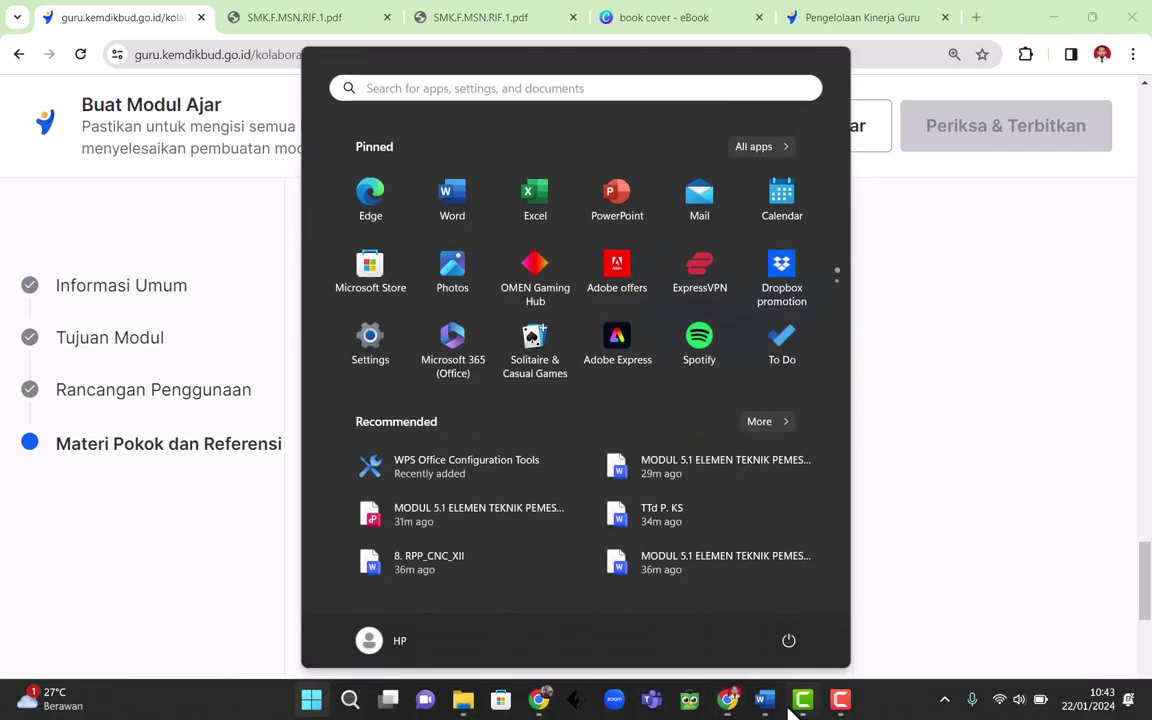
click(764, 699)
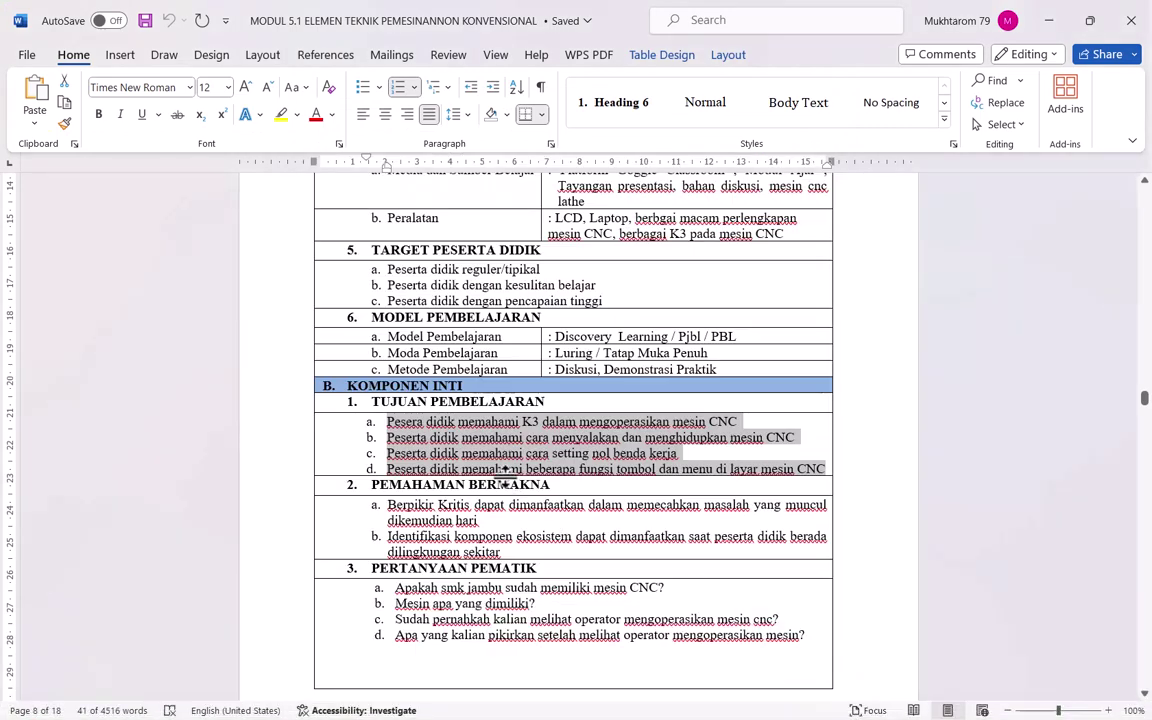
click(540, 463)
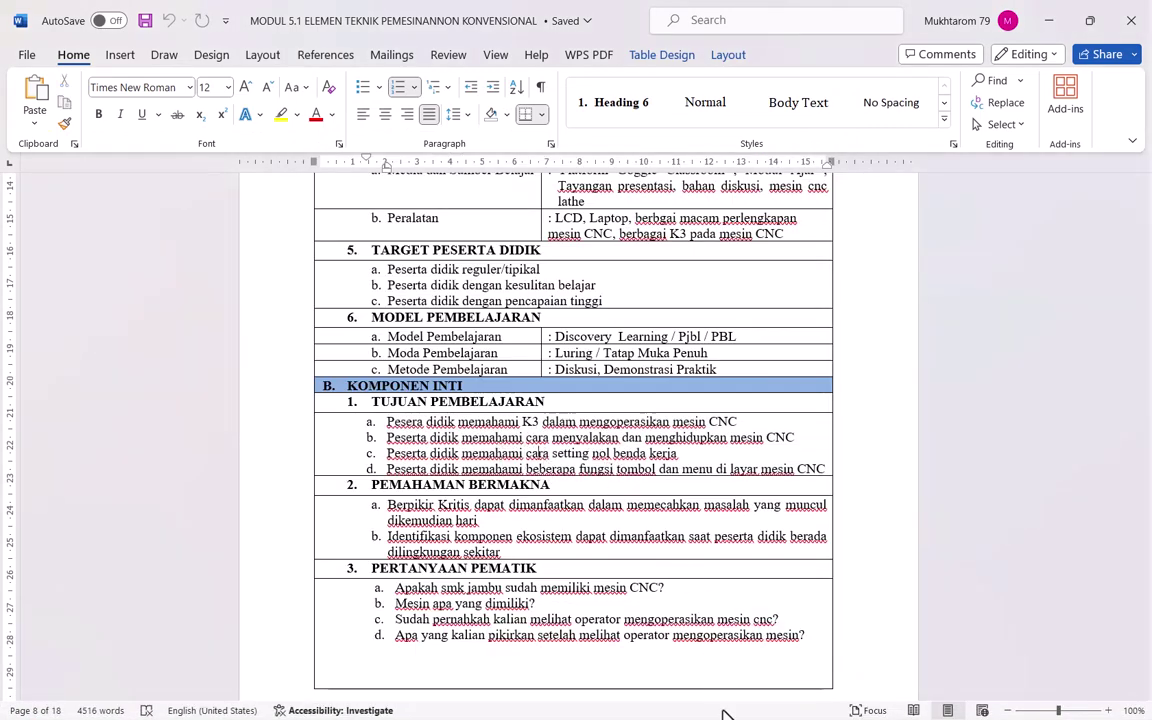
key(super)
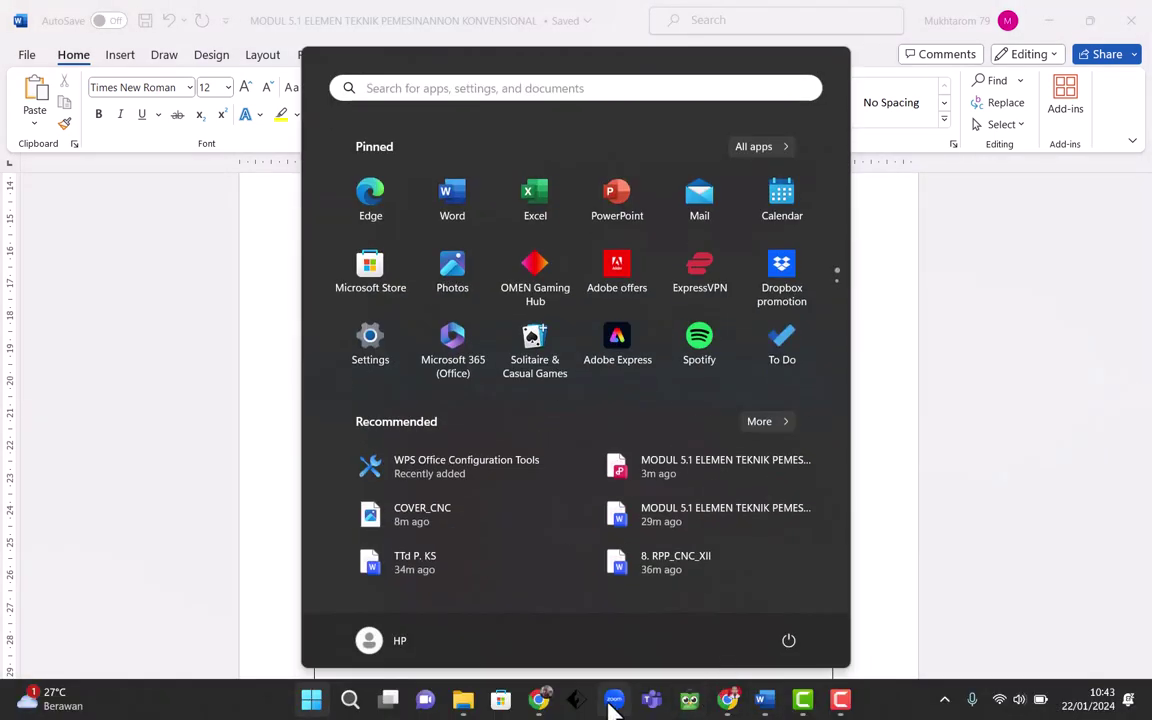
click(727, 700)
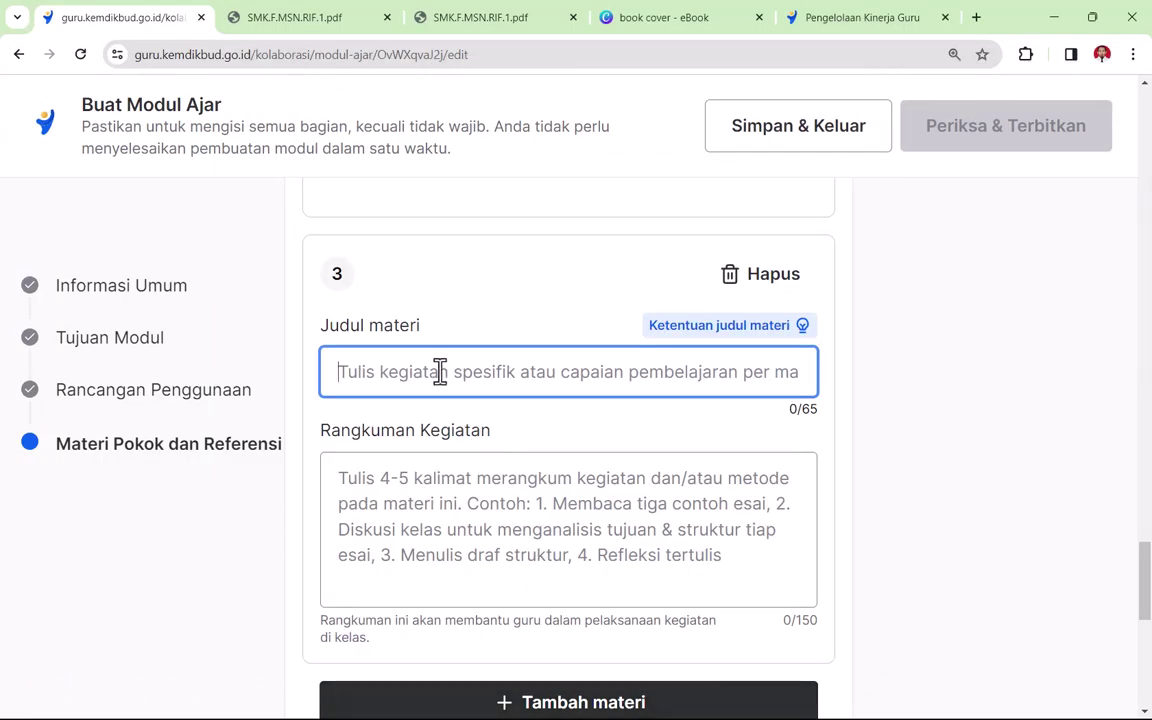
text(Seting Nol Benda )
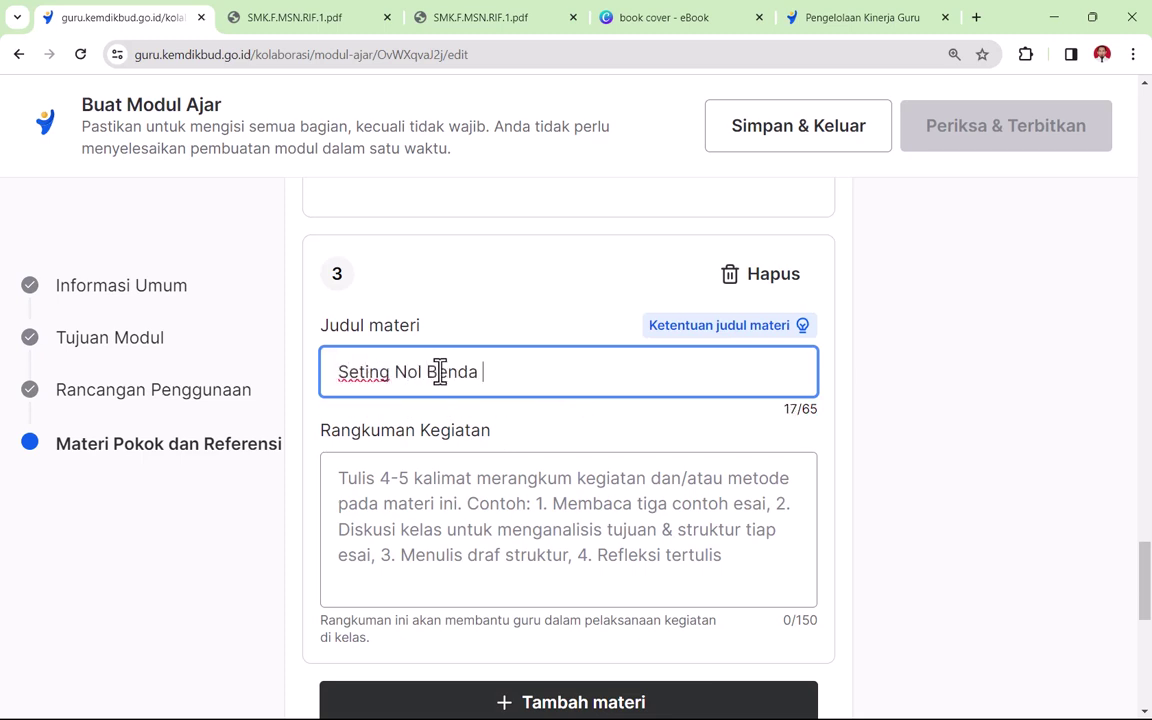
text(kerja)
- Copy the second materi's summary text into the third materi's Rangkuman Kegiatan
click(496, 476)
scroll(485, 484, up, 3)
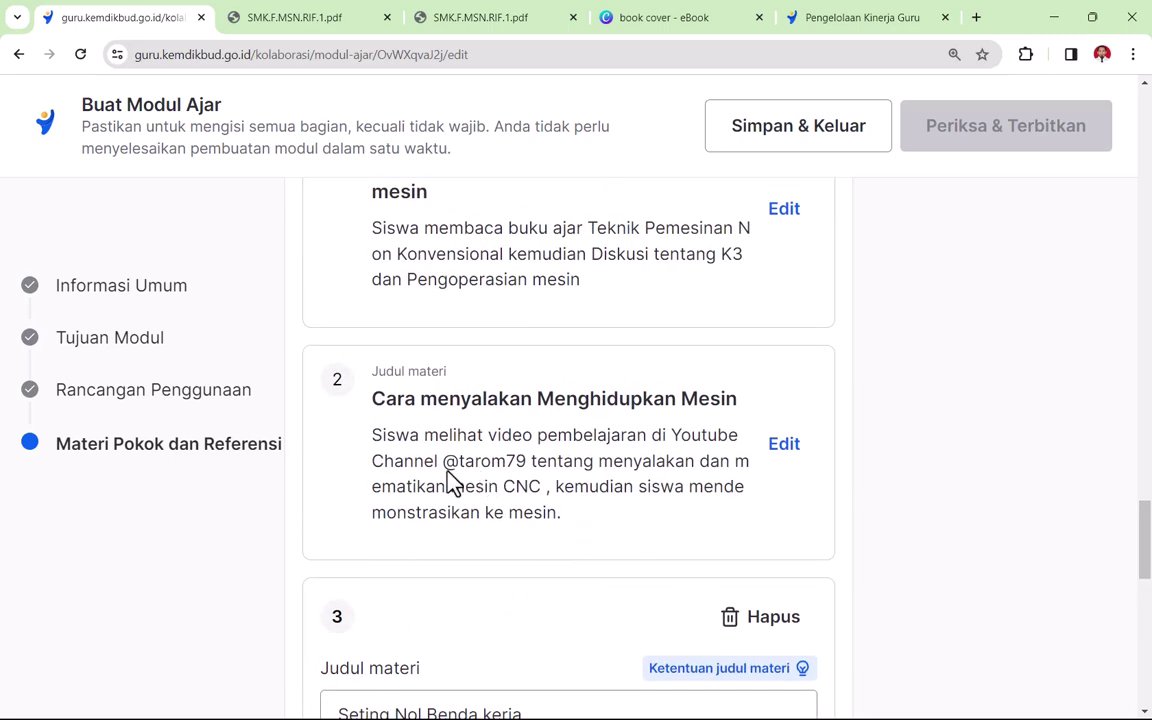
drag(373, 436, 585, 522)
key(ctrl+c)
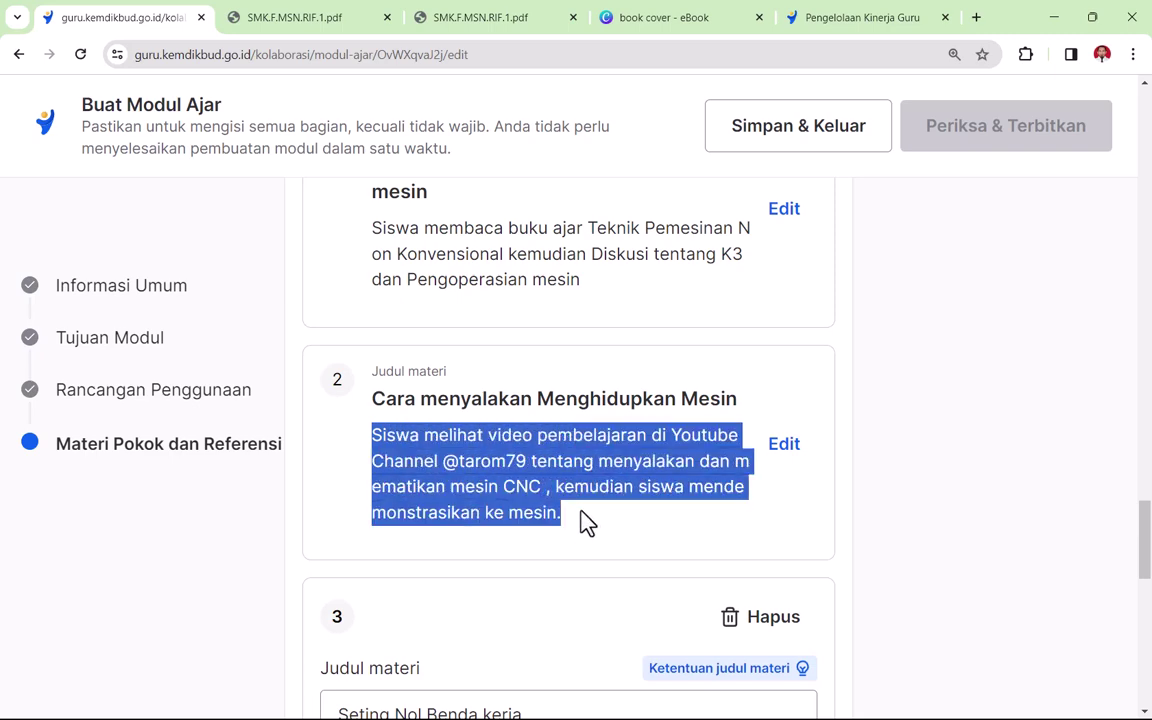
scroll(591, 532, down, 4)
click(427, 490)
key(ctrl+v)
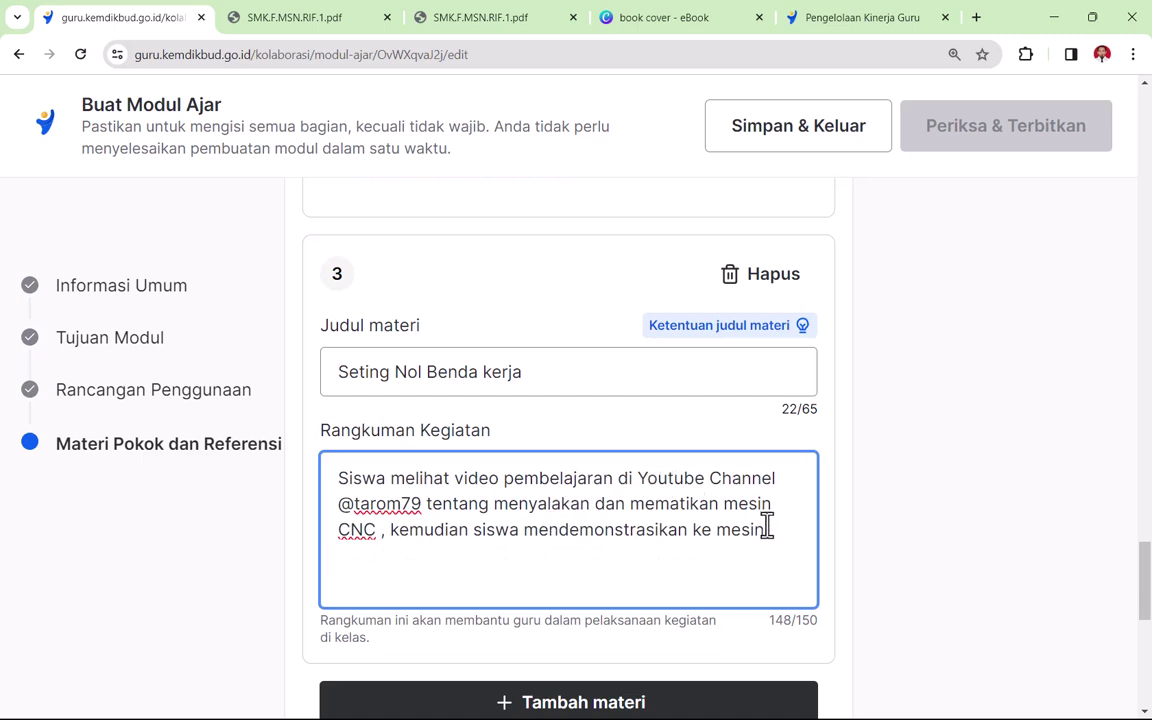
- Replace the third materi summary's text after "tentang" with "Tool offset dan Work Offset"
drag(769, 531, 494, 504)
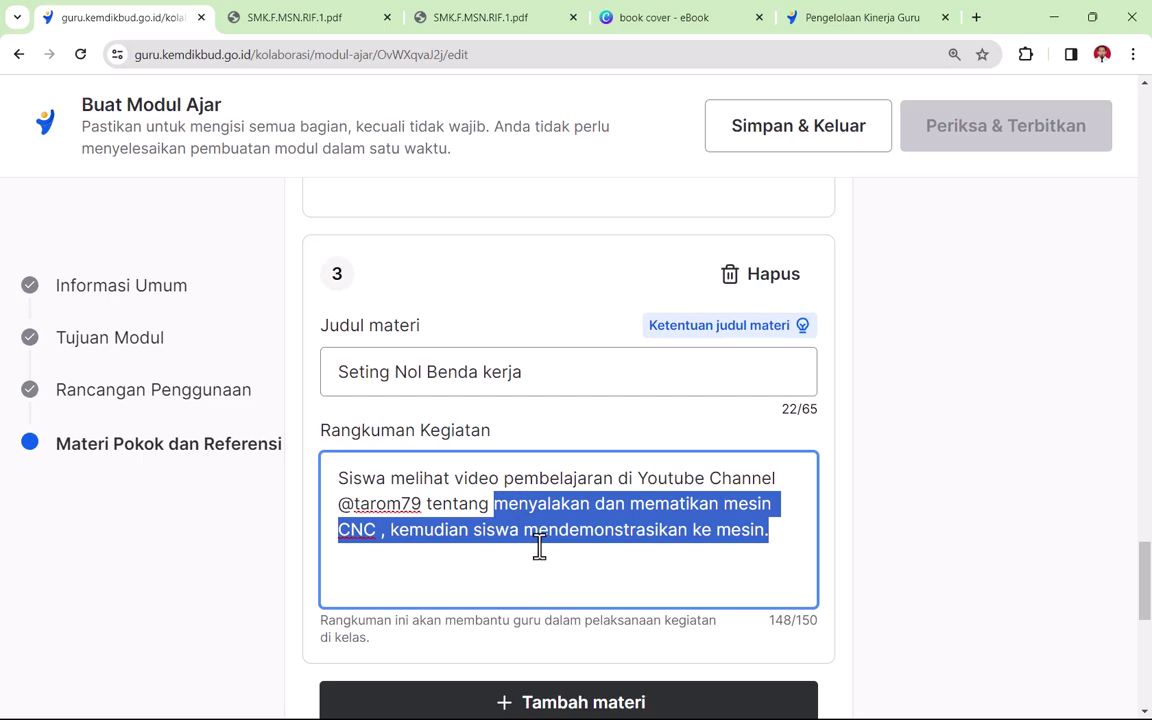
text(Tool offset)
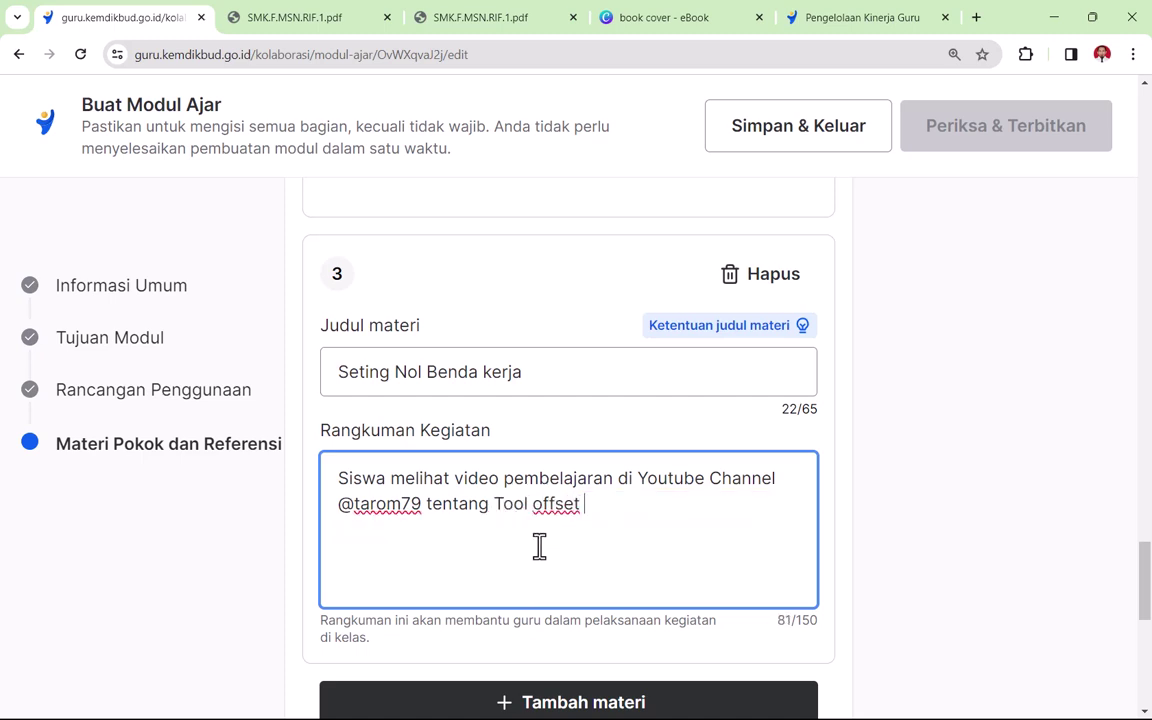
text( dan Wok)
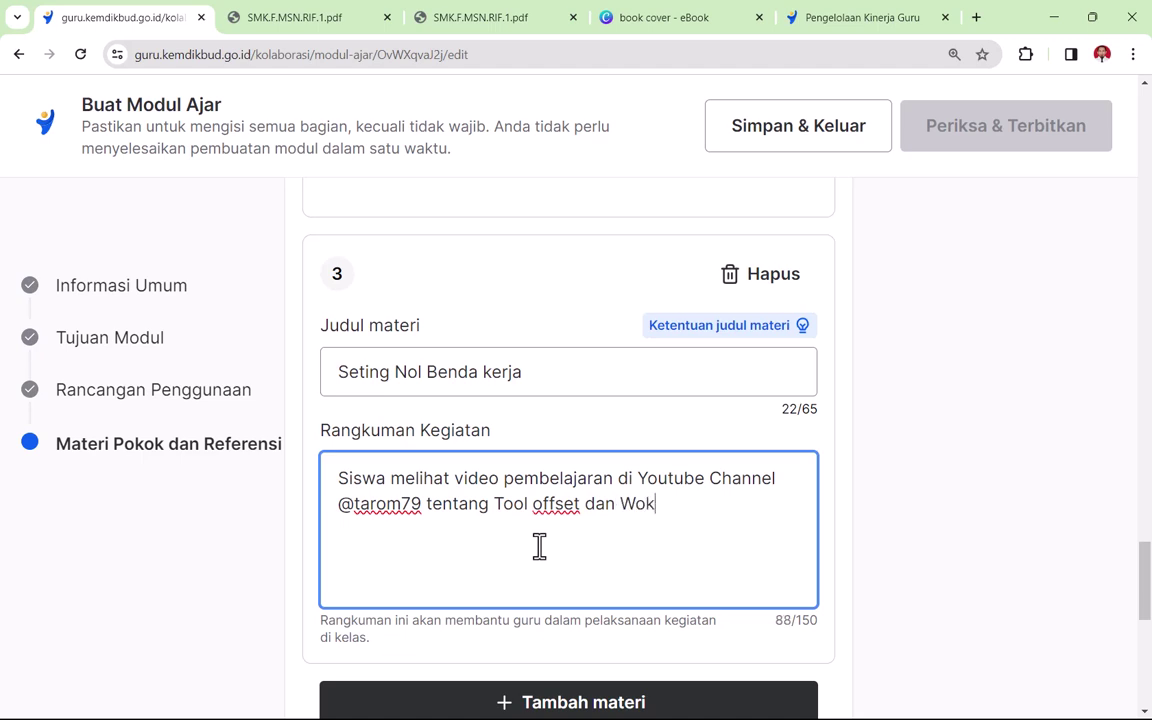
text(r)
text(rk Offset)
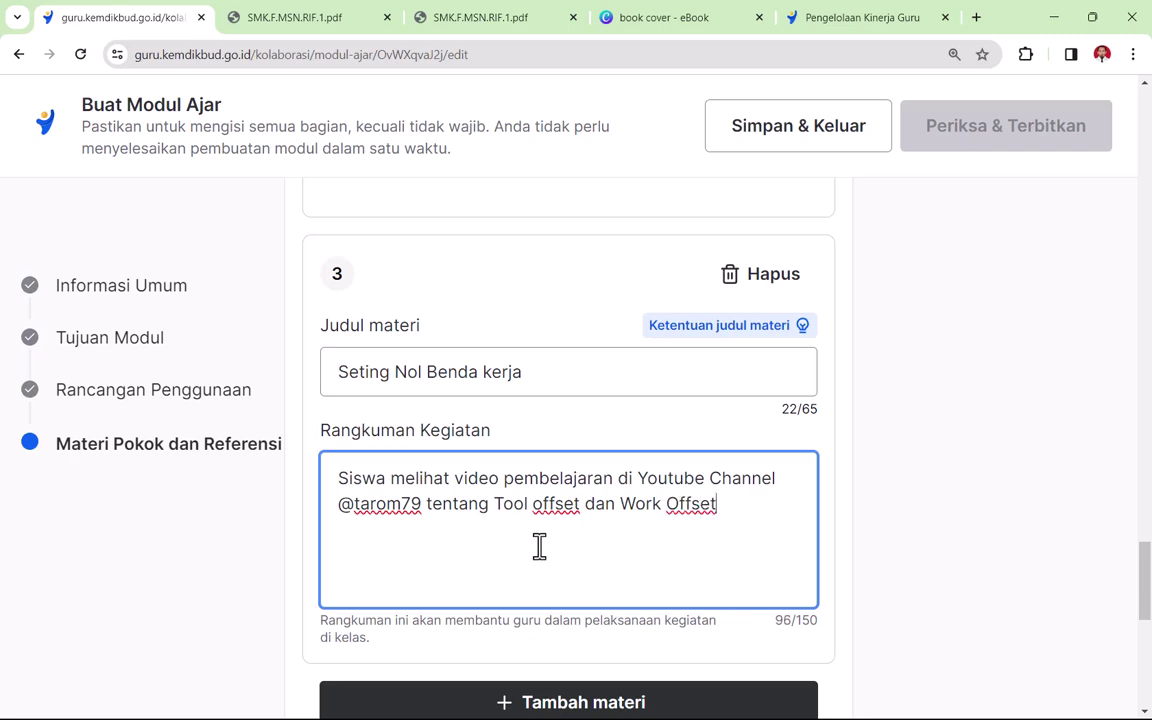
- Complete the third materi's Rangkuman Kegiatan with "kemudian mendemonstrasikan mesin CNC."
scroll(539, 546, down, 3)
scroll(540, 548, up, 3)
text(kemudian men)
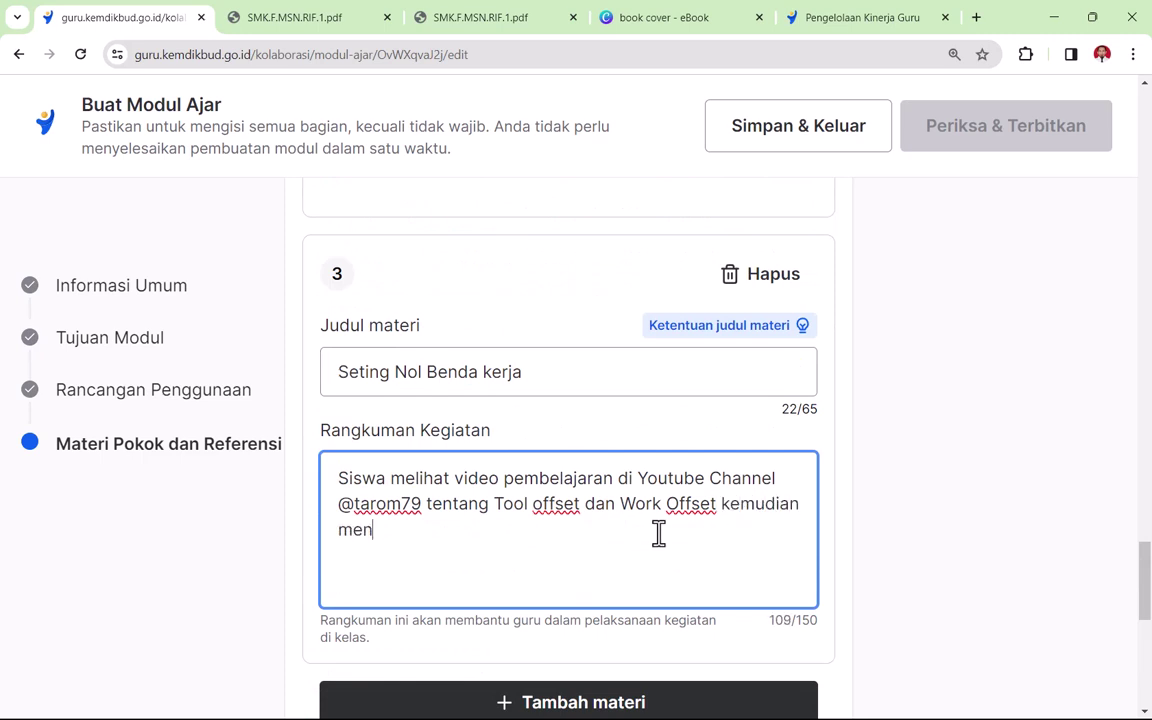
text(demonstrasikan)
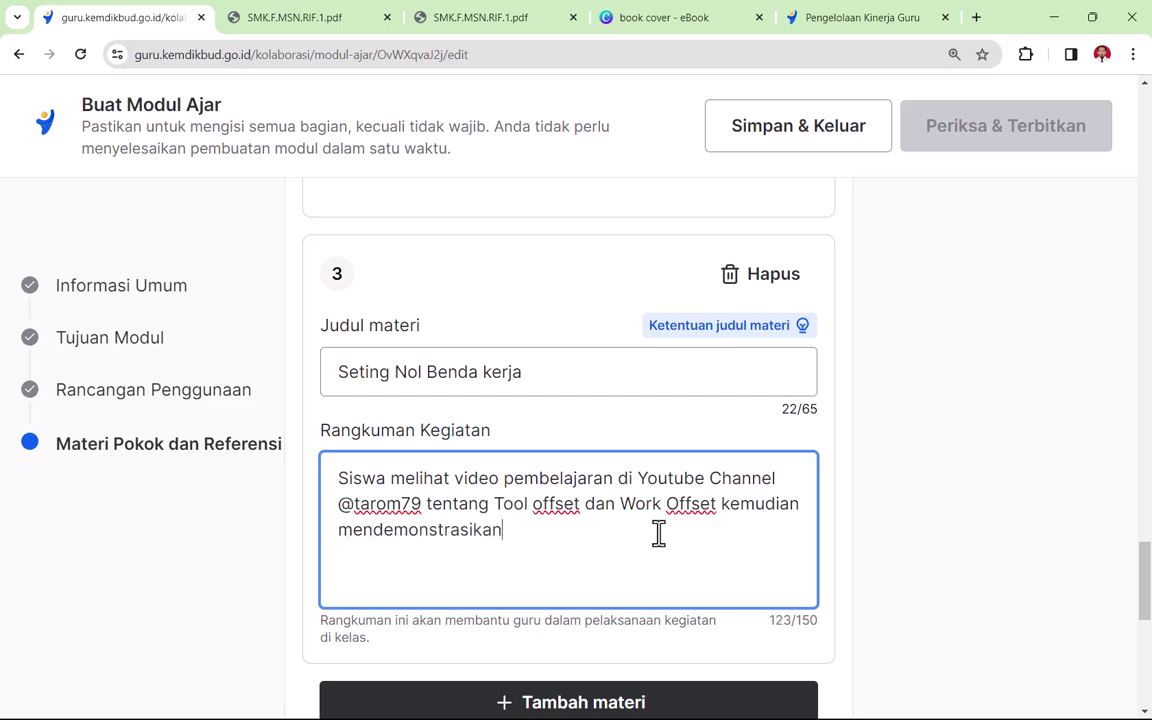
text( mesin C)
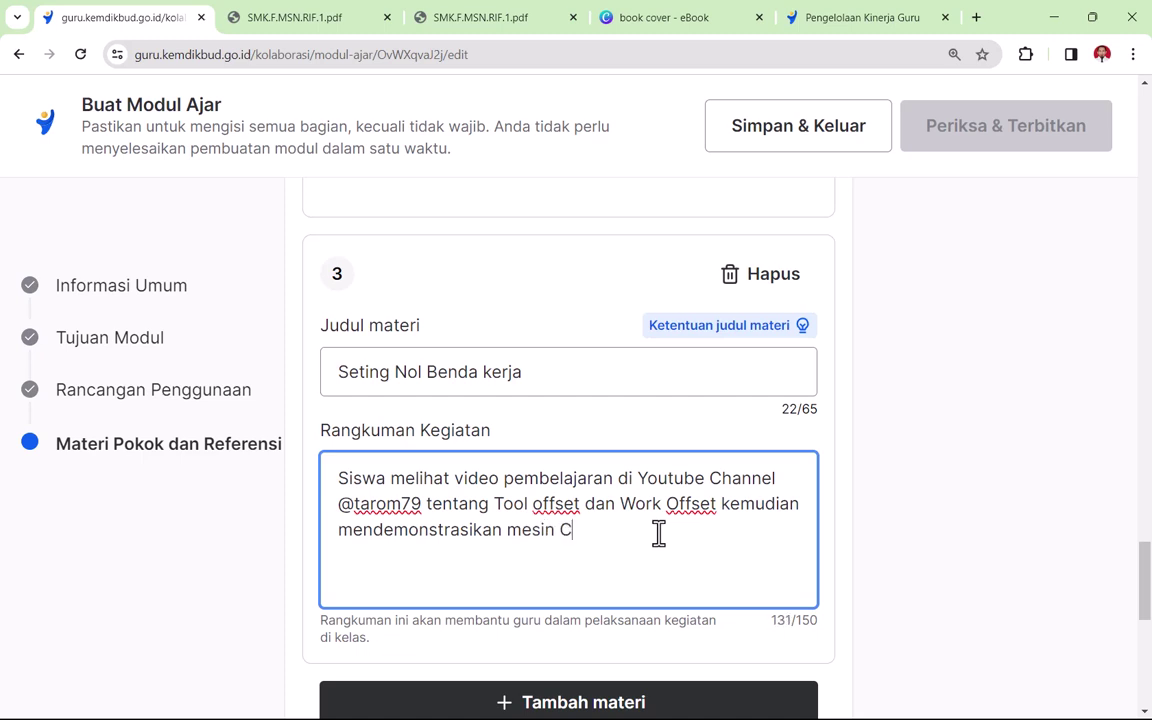
text(NCN..)
scroll(596, 579, down, 3)
scroll(586, 573, up, 3)
- Add a fourth materi titled "fungsi tombol dan menu di layar mesin CNC", copied from Tujuan Pembelajaran in the open Word module document
scroll(575, 560, down, 1)
scroll(578, 562, down, 2)
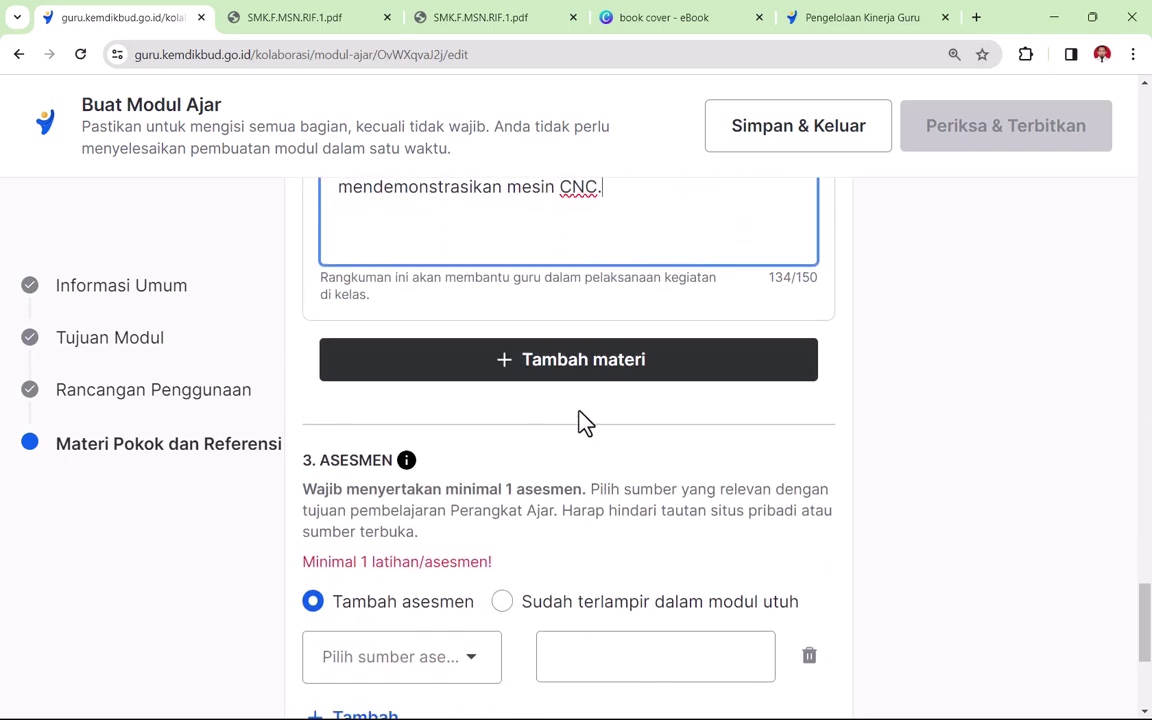
click(552, 372)
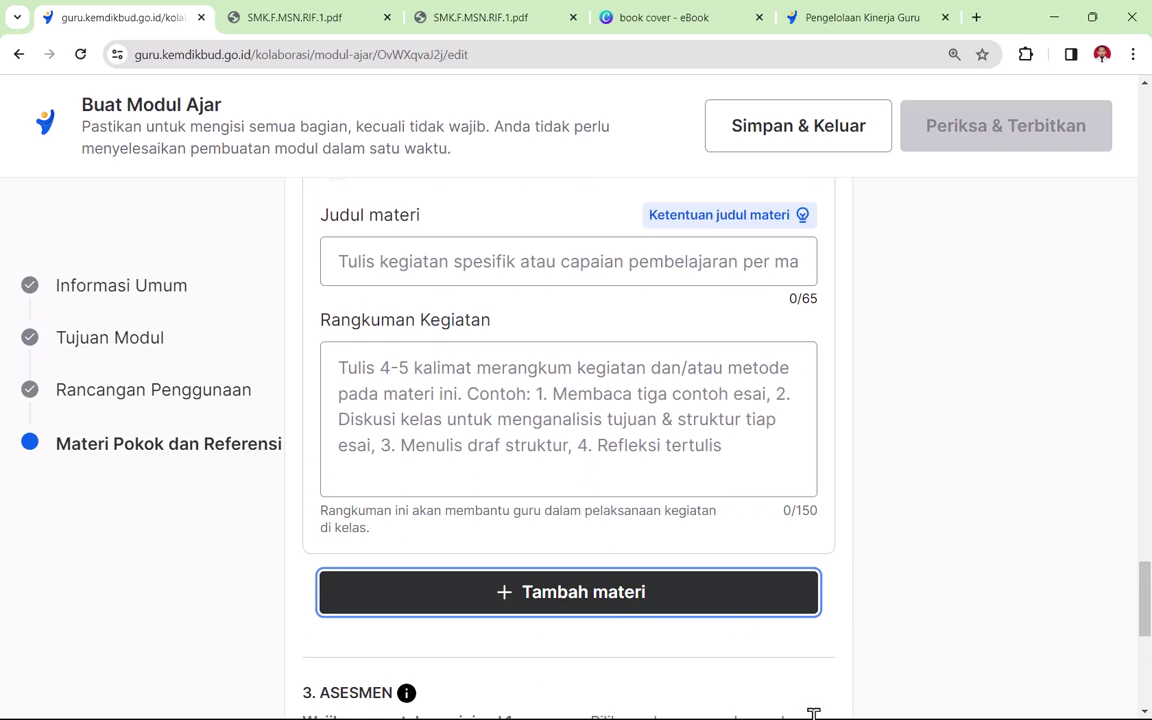
key(super)
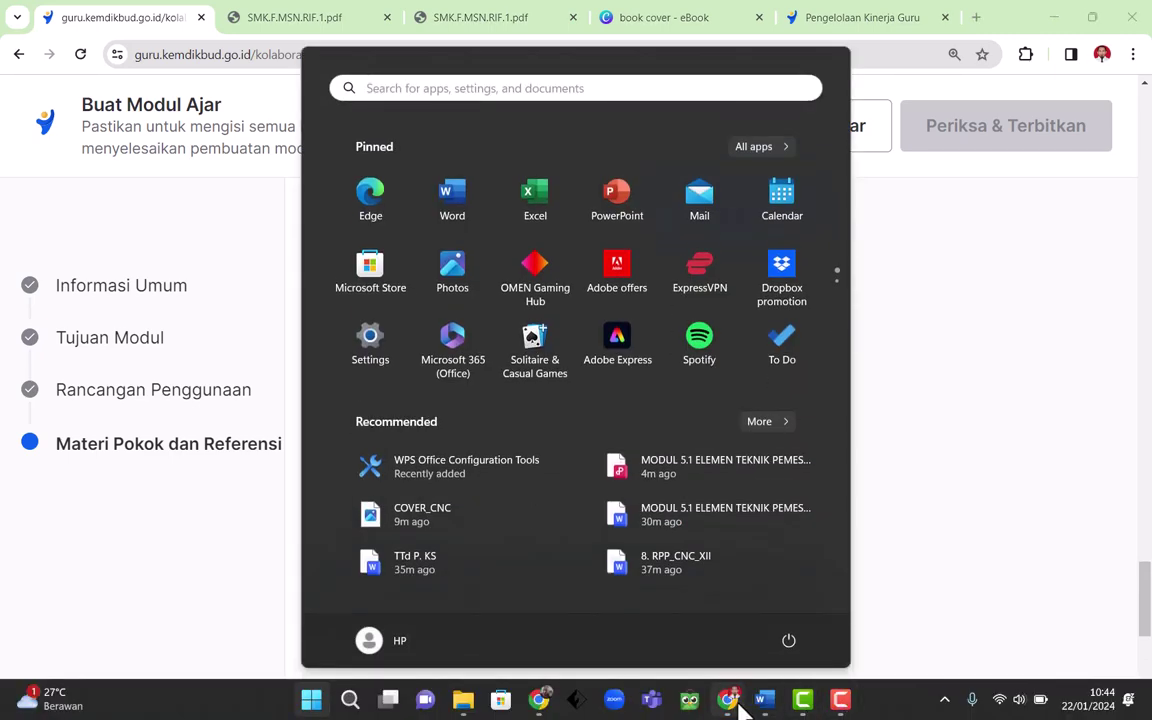
click(765, 705)
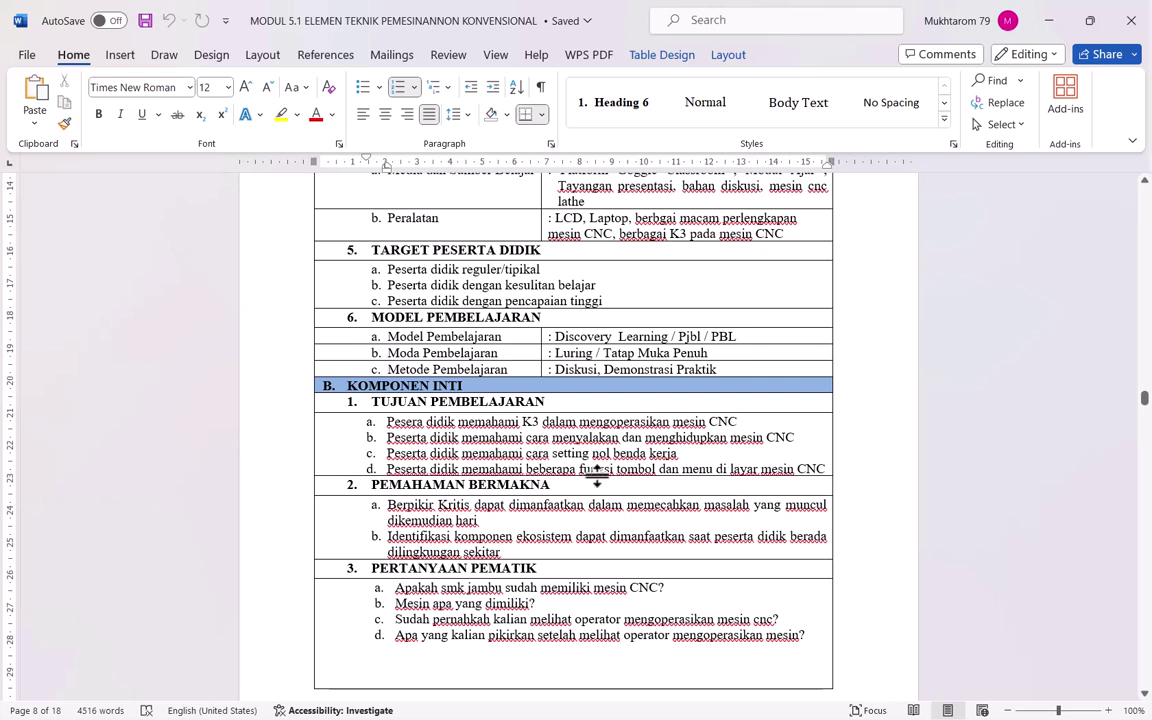
mouse_move(584, 481)
mouse_down()
mouse_move(830, 465)
mouse_move(589, 476)
mouse_move(604, 485)
mouse_up()
key(ctrl+c)
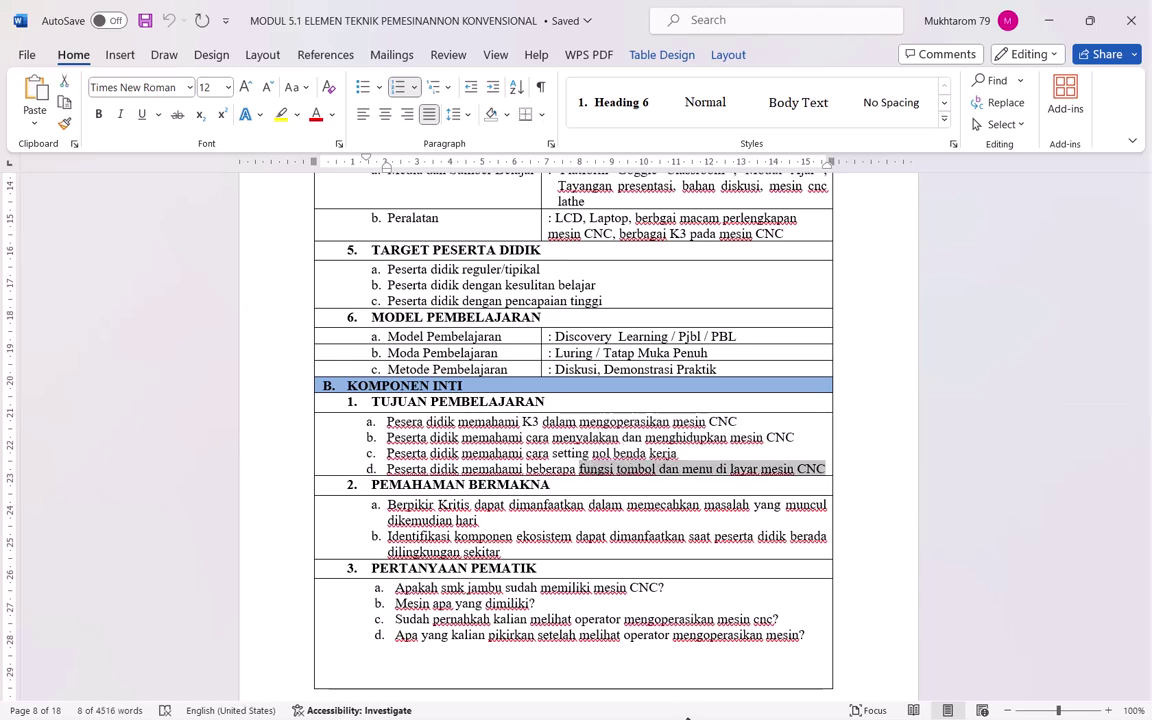
key(super)
click(733, 703)
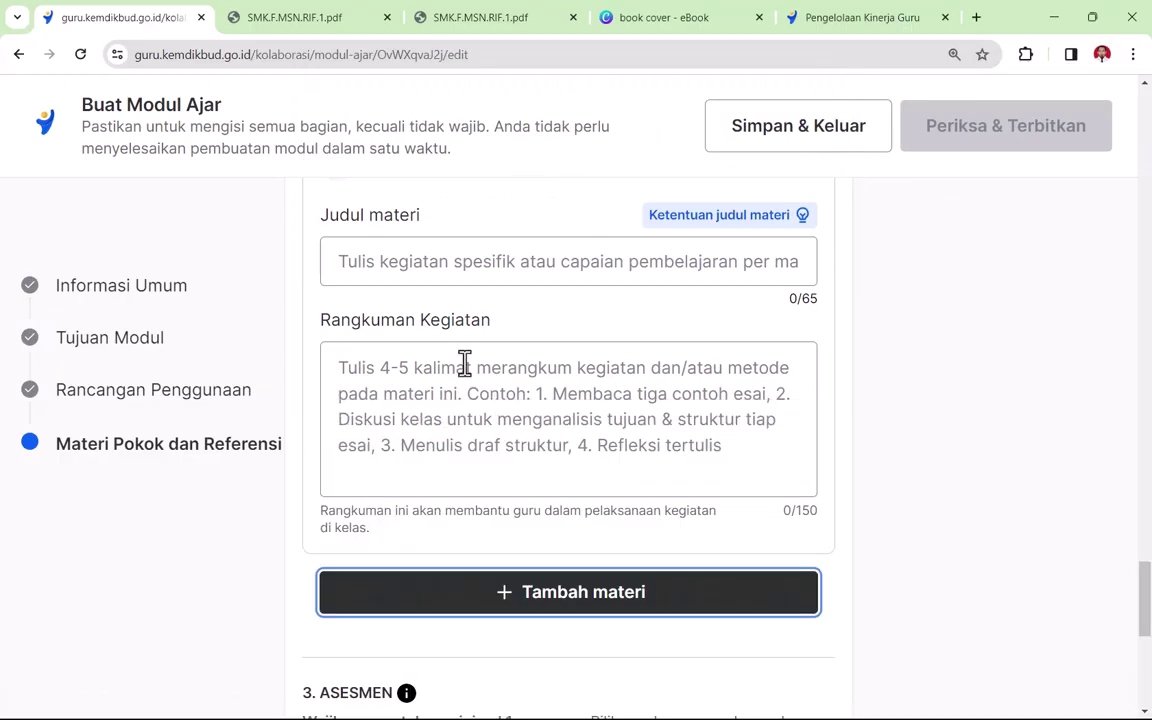
click(407, 265)
key(ctrl+v)
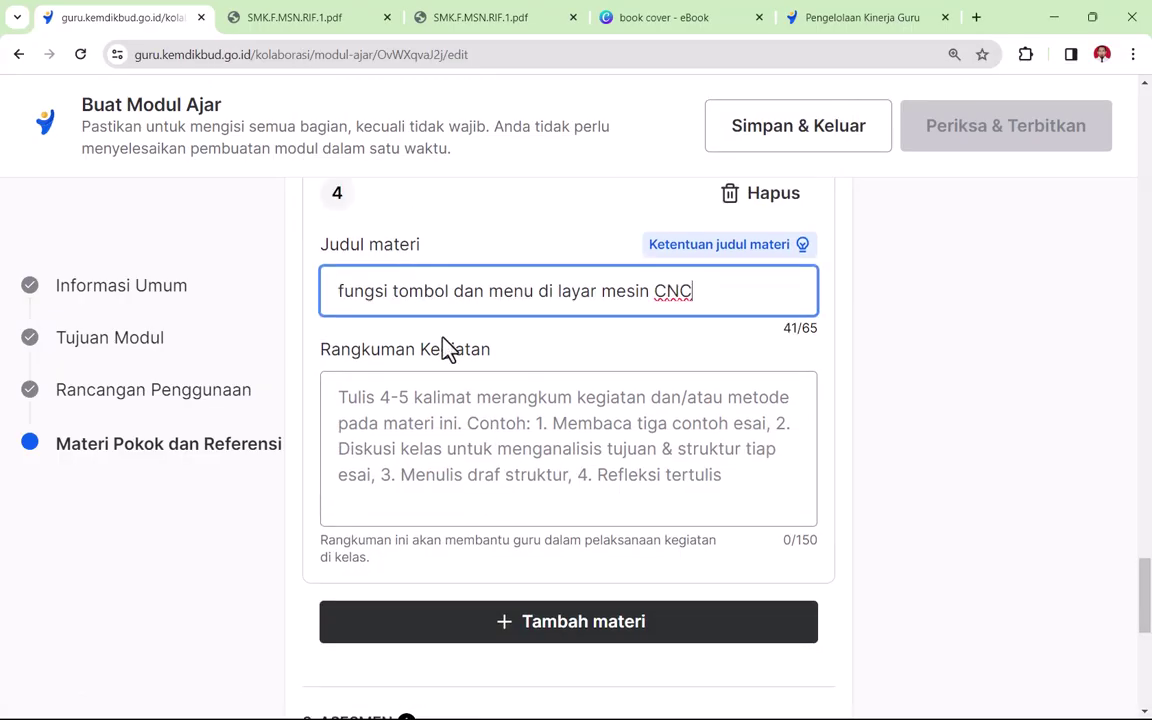
- Copy the third materi's summary text into the fourth materi's Rangkuman Kegiatan
click(380, 400)
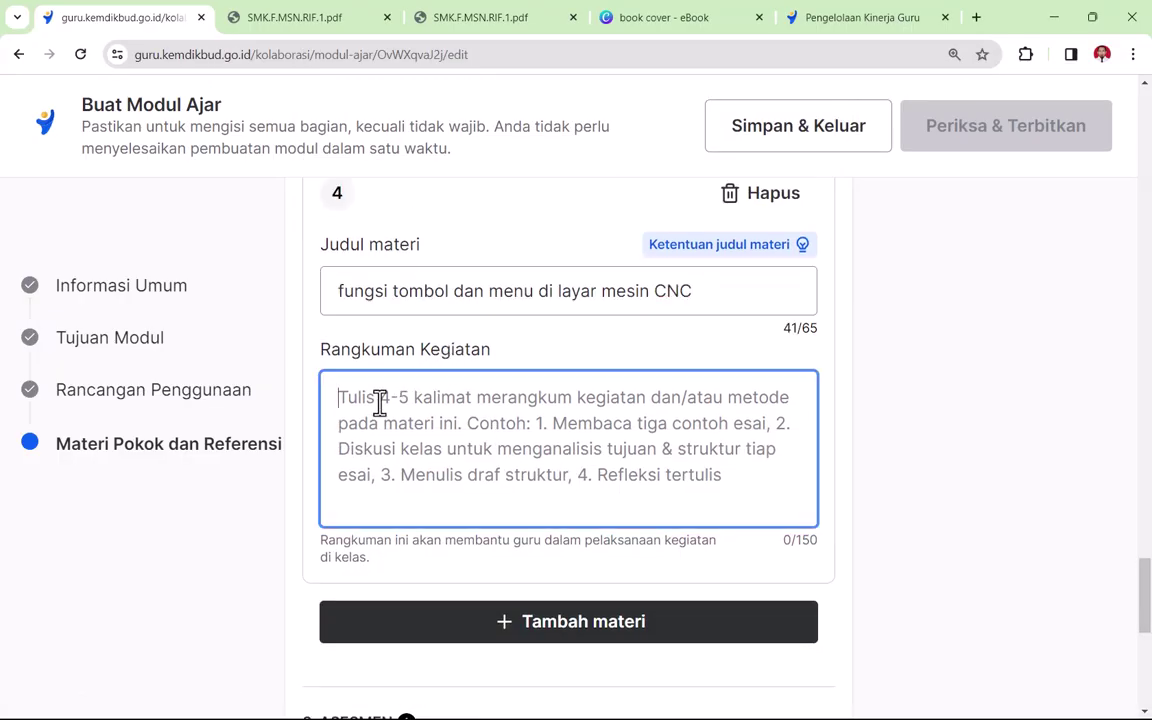
scroll(380, 400, up, 3)
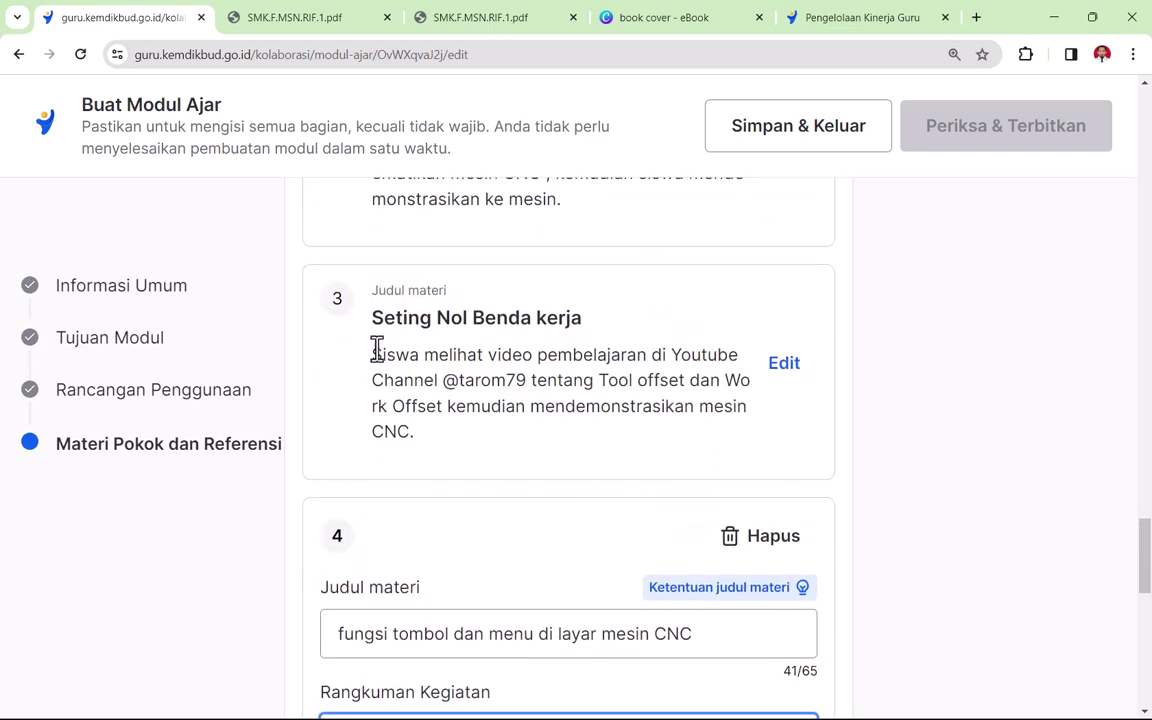
drag(378, 347, 432, 443)
key(ctrl+c)
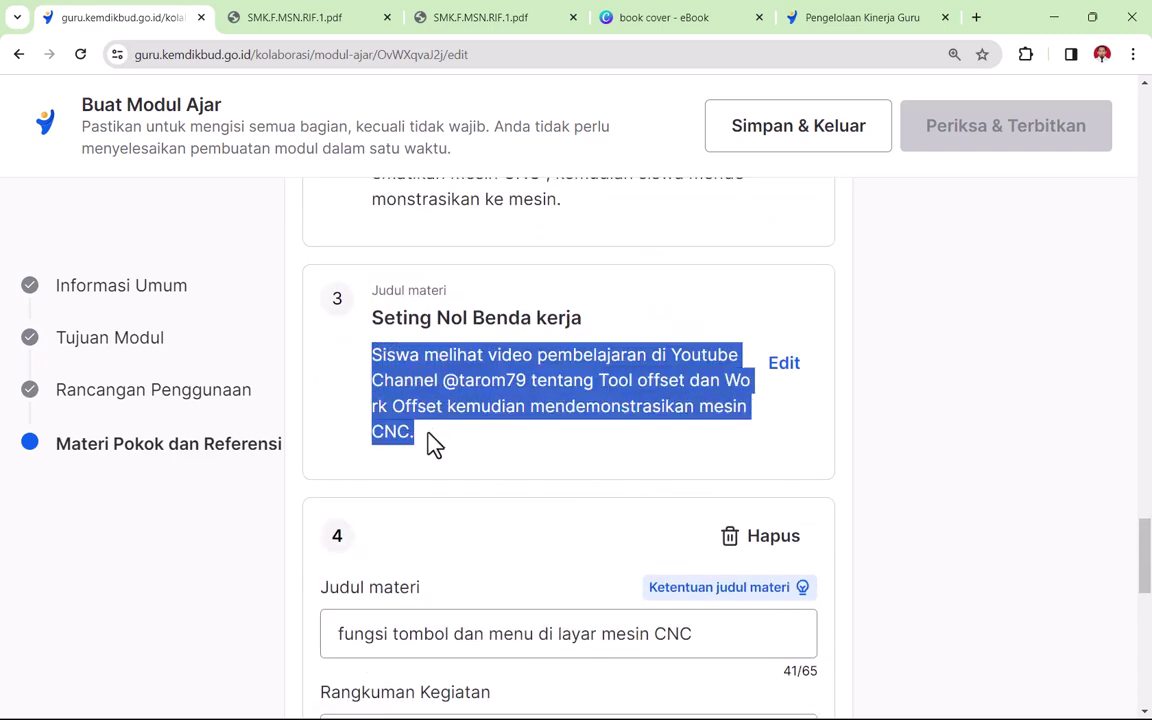
scroll(397, 628, down, 2)
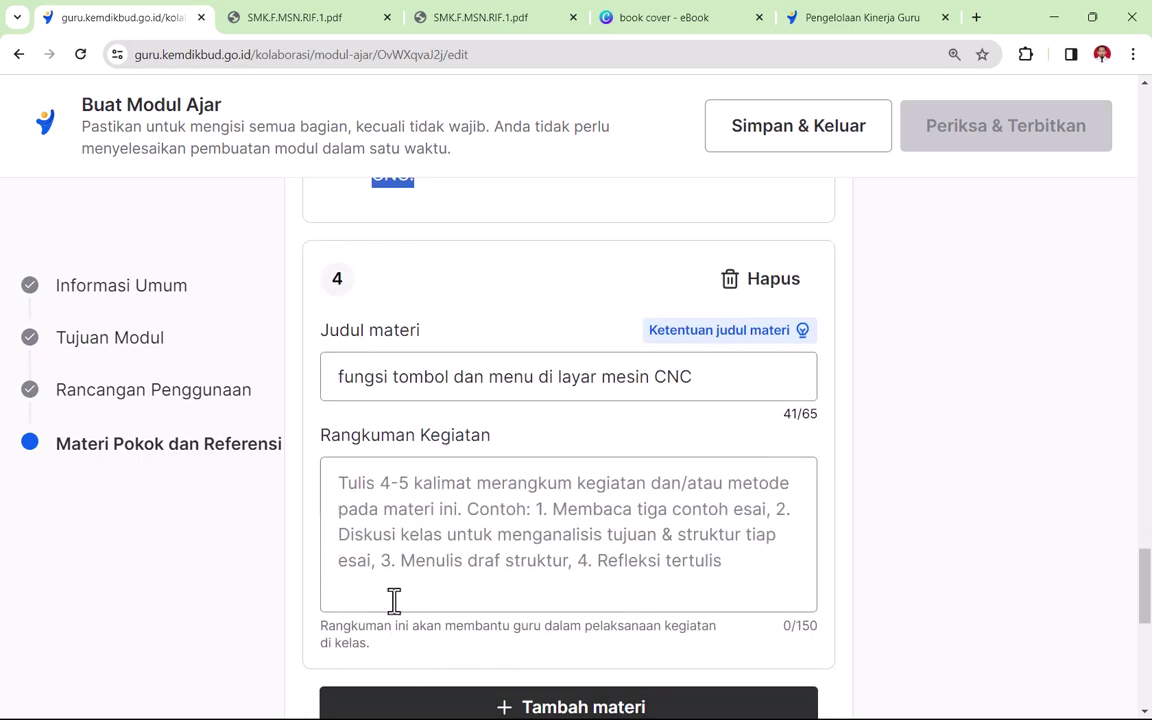
click(381, 463)
key(ctrl+v)
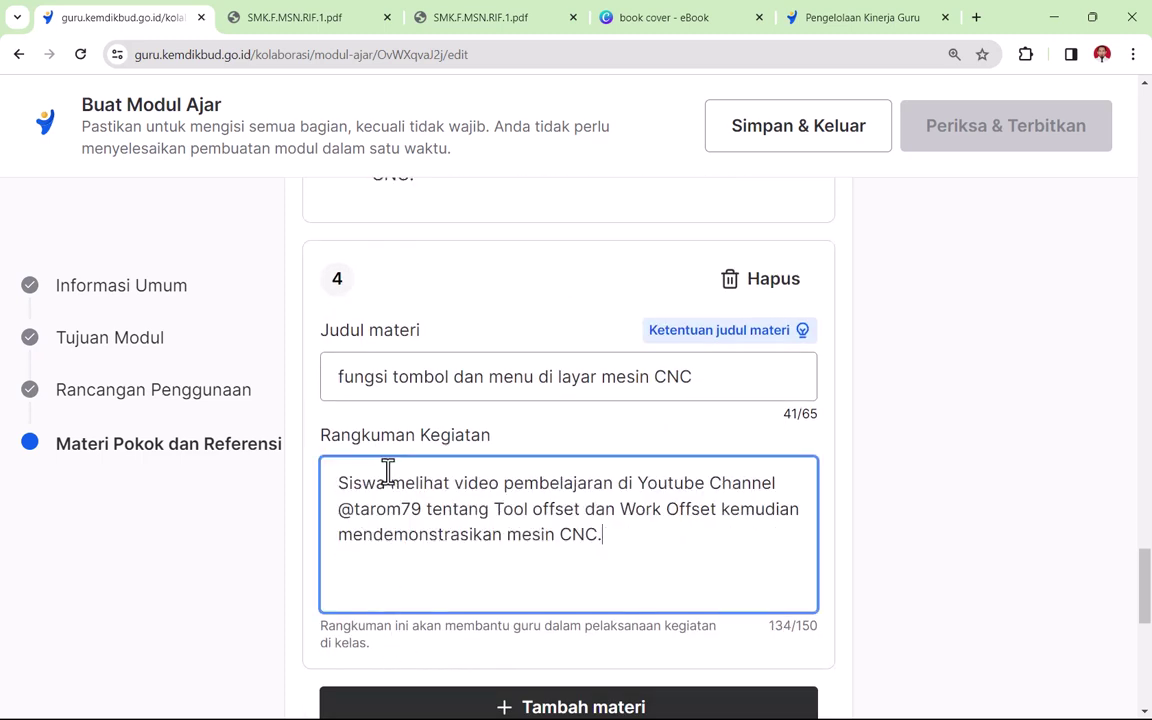
- Set the Asesmen section to "Sudah terlampir dalam modul utuh"
scroll(617, 548, down, 2)
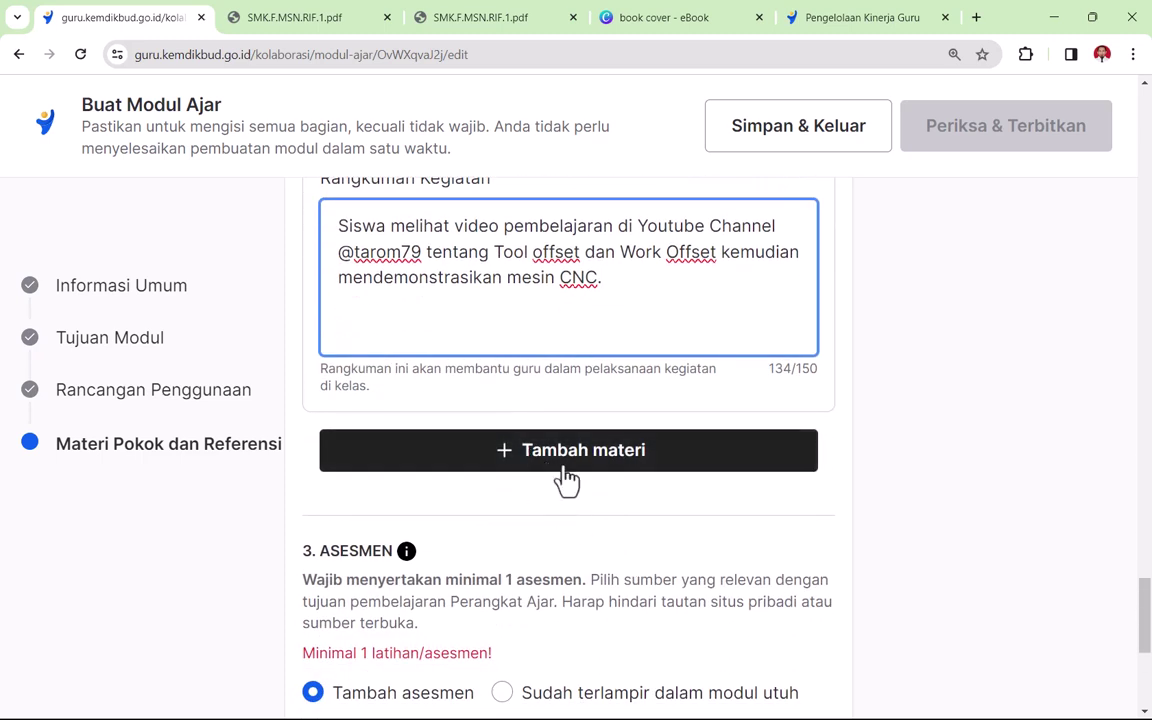
scroll(586, 560, down, 2)
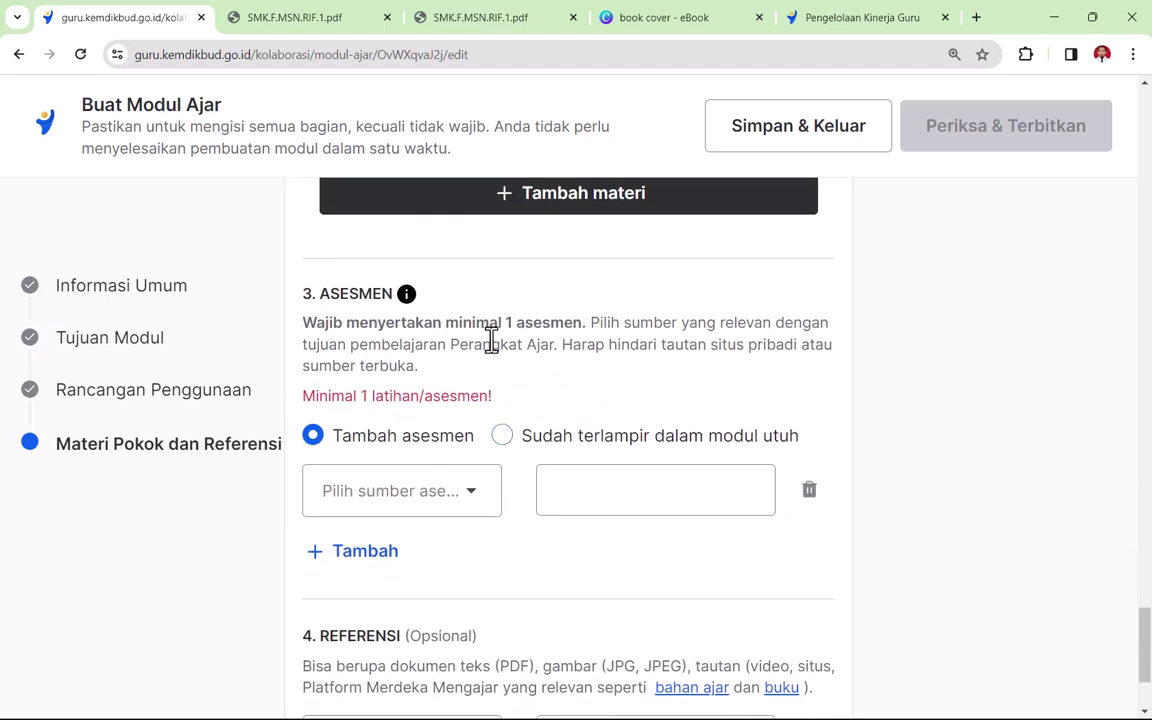
scroll(607, 345, down, 1)
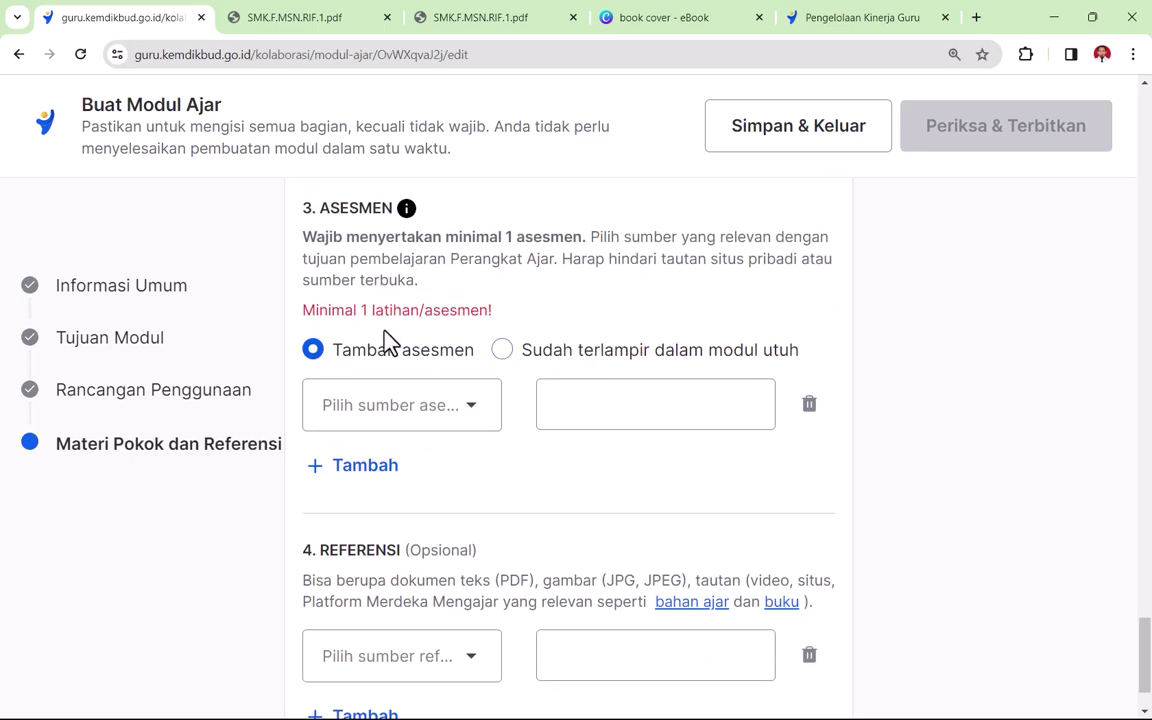
scroll(540, 347, up, 1)
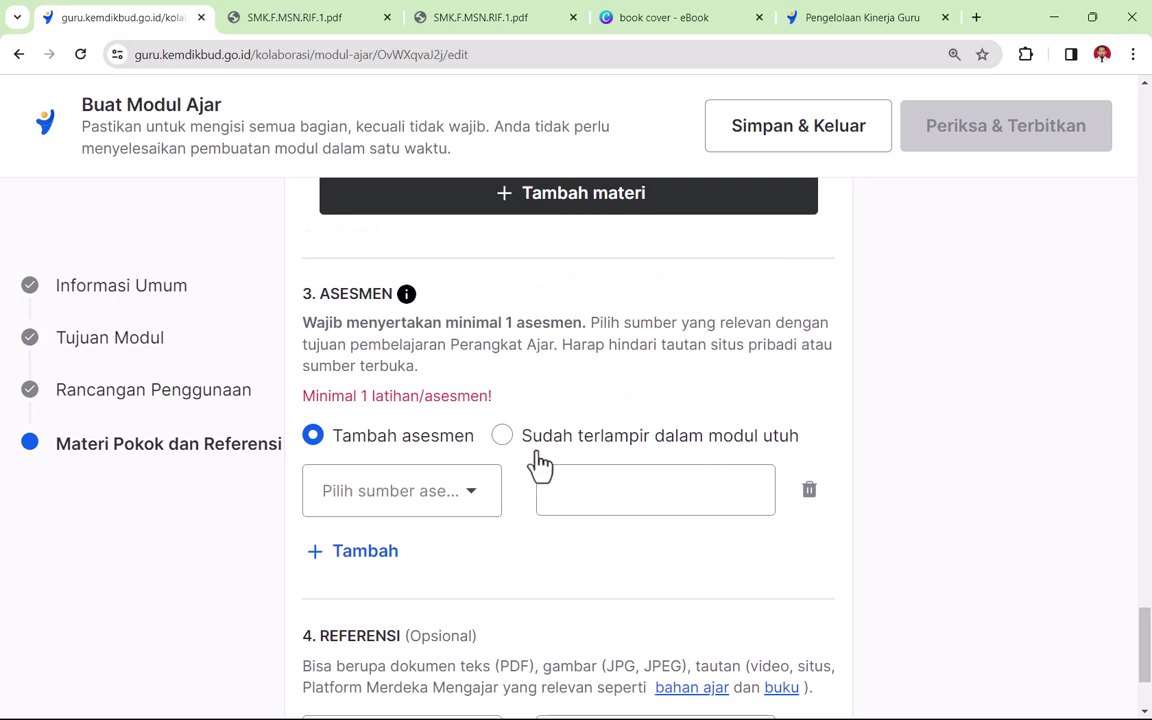
click(470, 500)
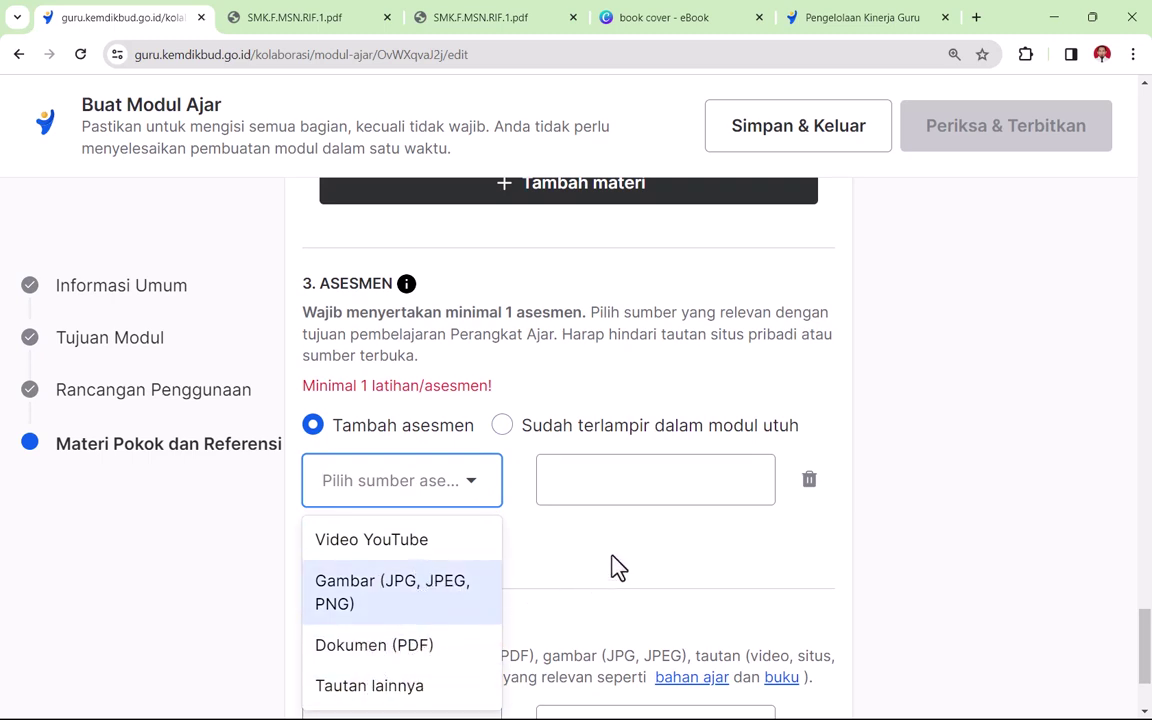
click(558, 573)
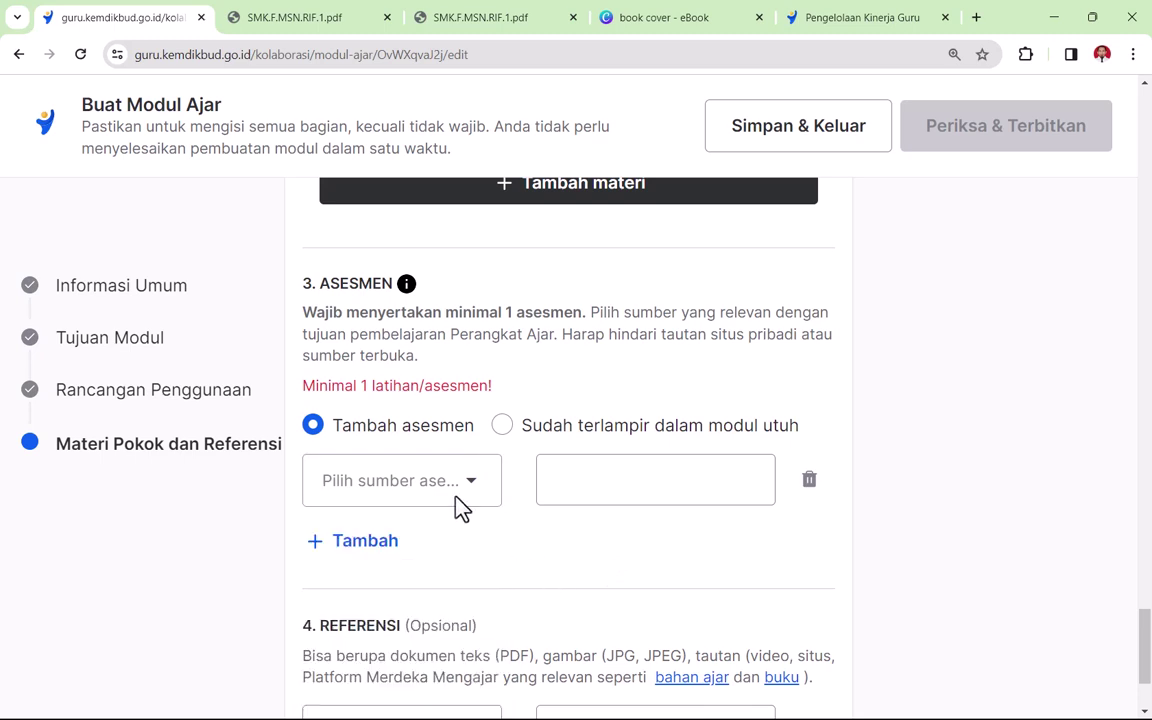
click(502, 425)
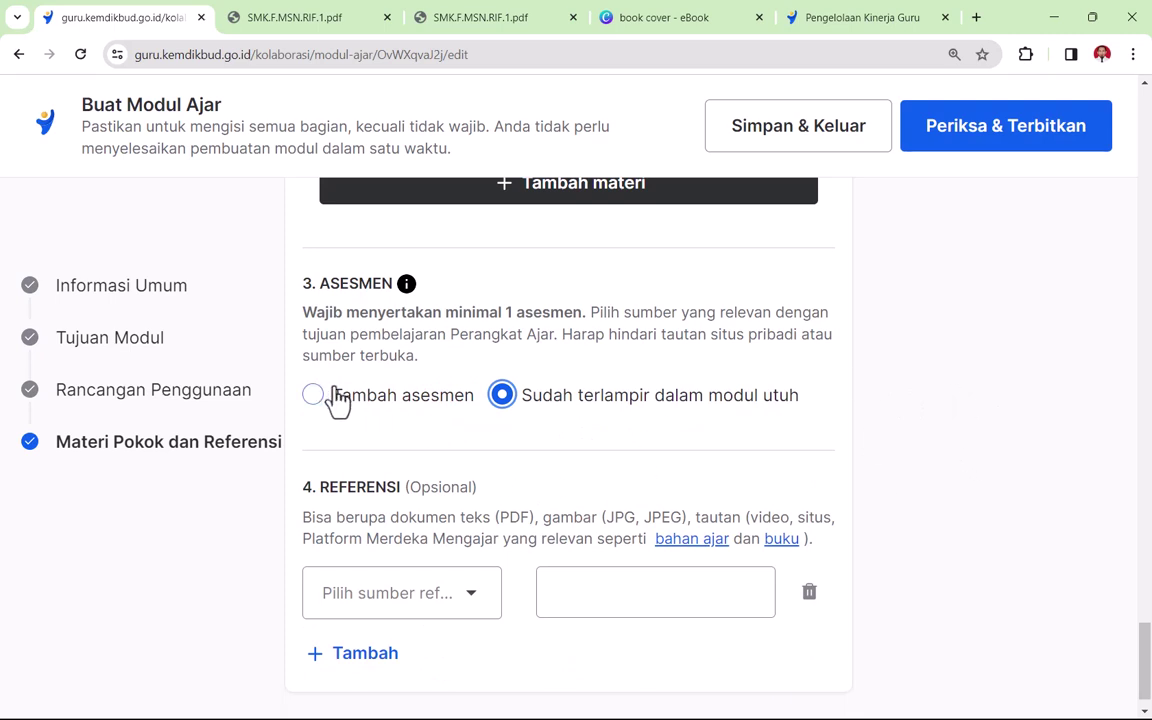
- Choose Video YouTube as the source type for the first entry in Referensi
scroll(800, 418, down, 1)
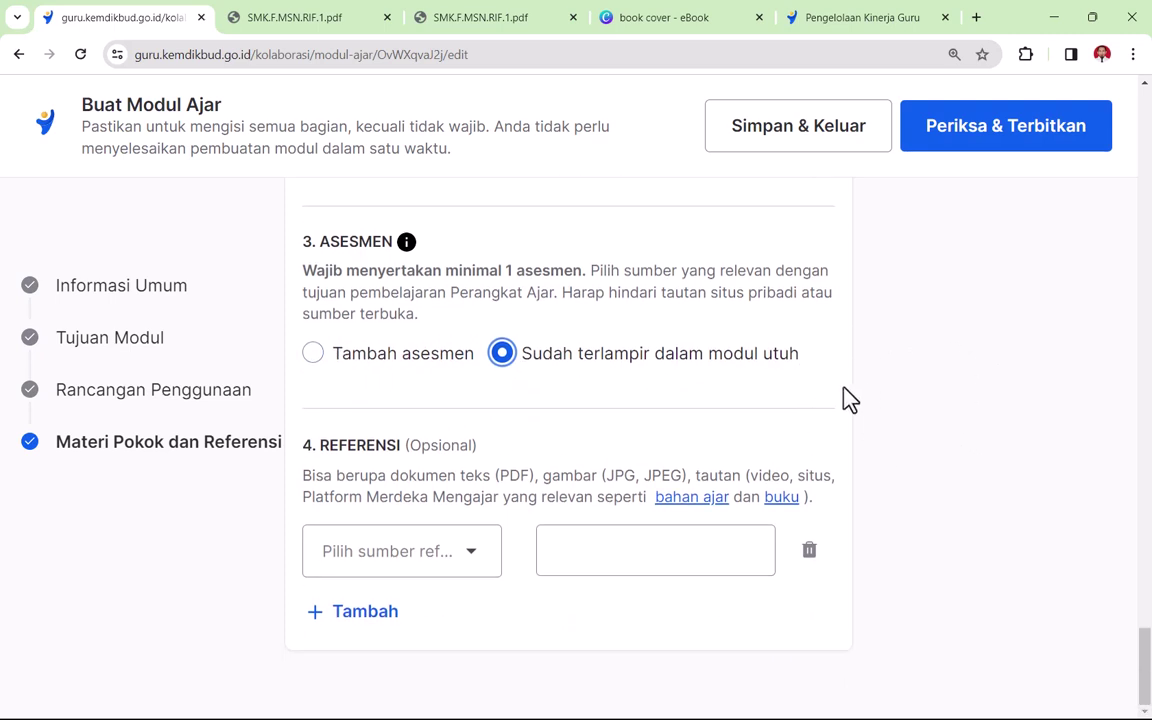
click(476, 570)
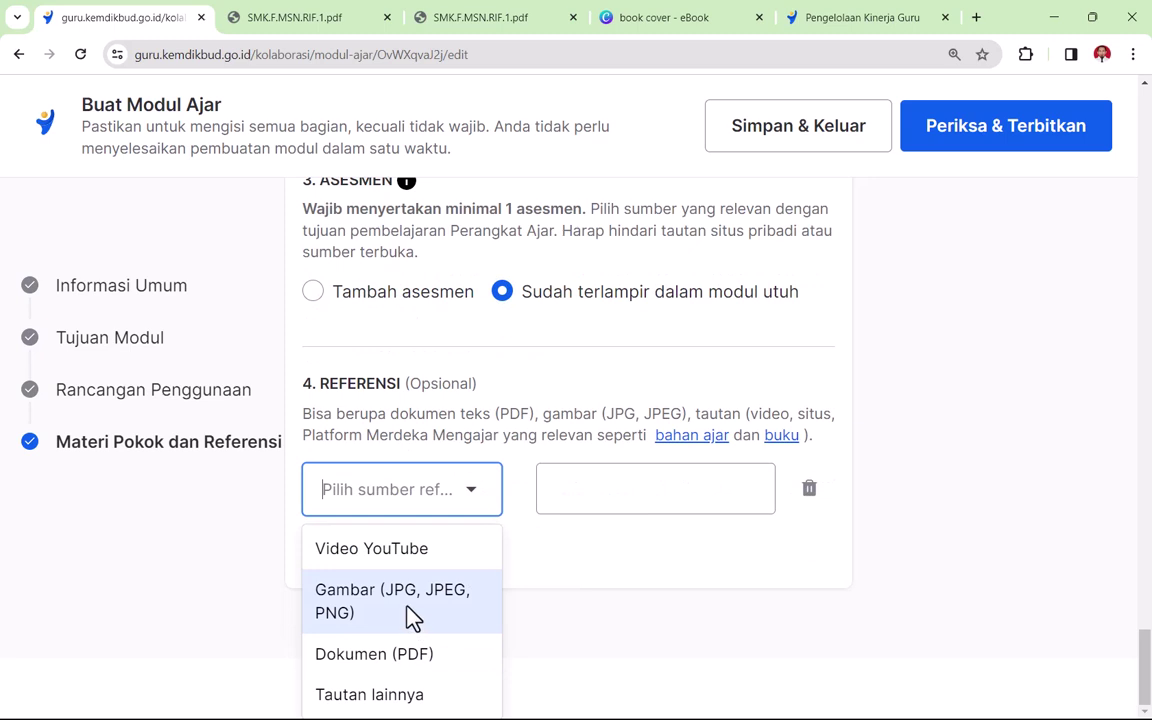
click(399, 550)
click(607, 549)
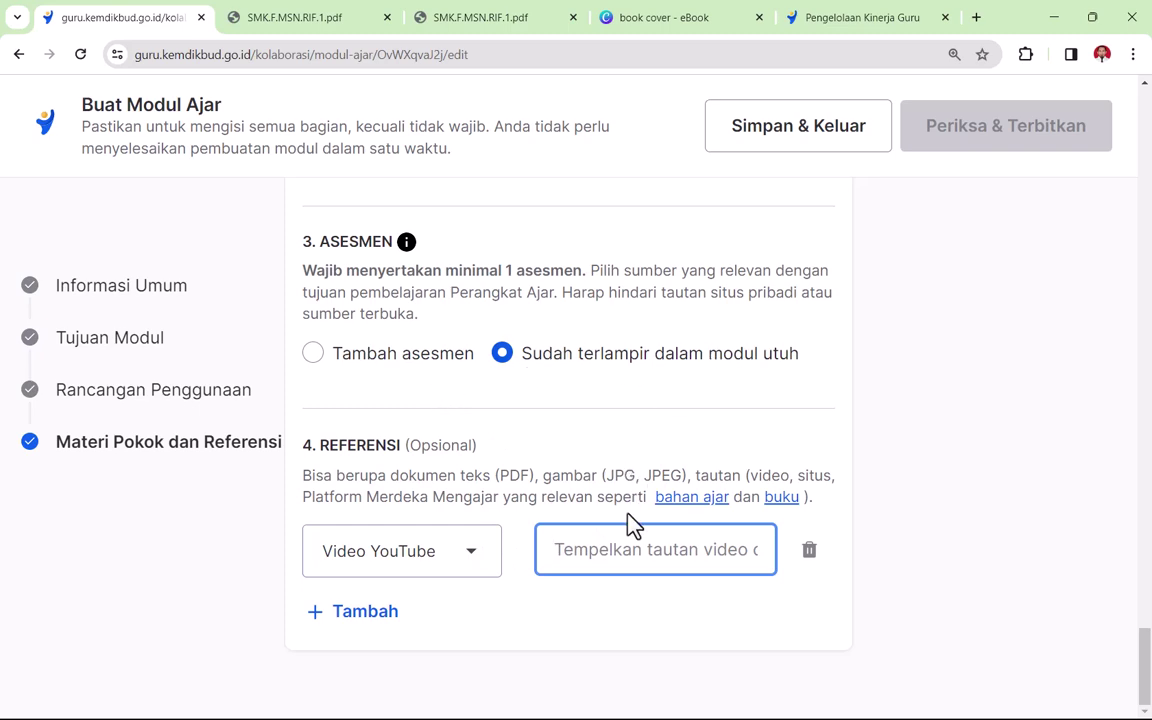
- Switch to the Word module document and copy the YouTube link below the heading "VIDEO TUTORIAL PENGOPERASIAN CNC MILLING"
key(super)
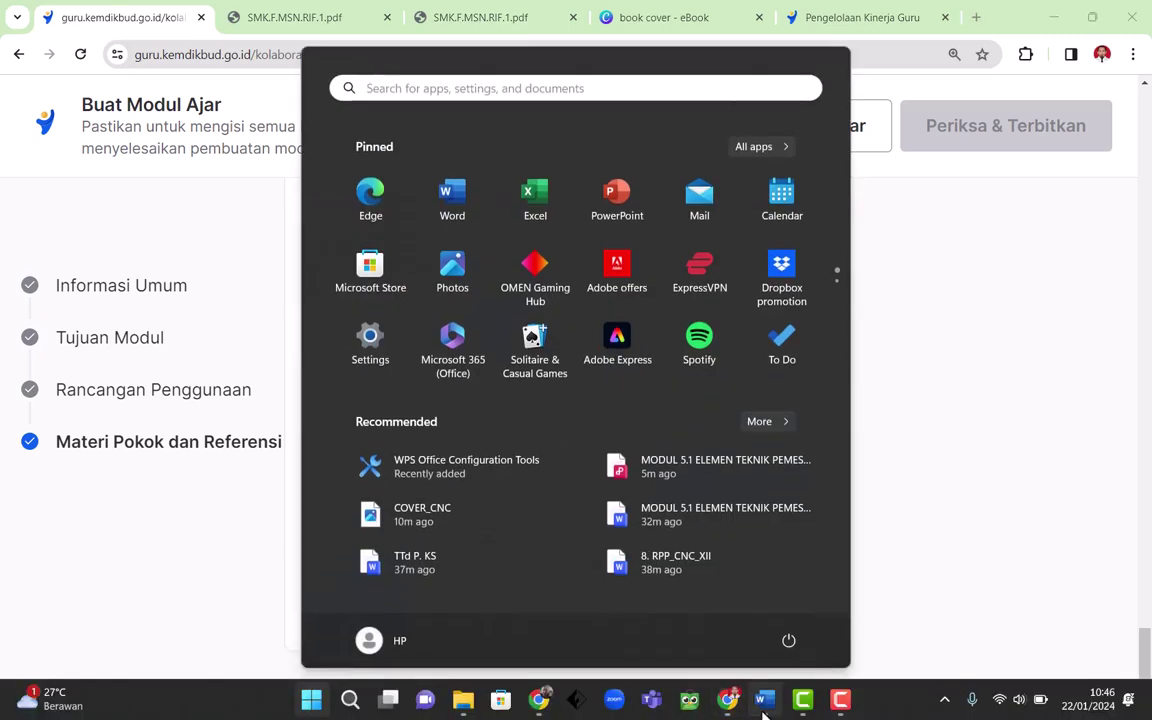
click(769, 706)
scroll(660, 484, down, 10)
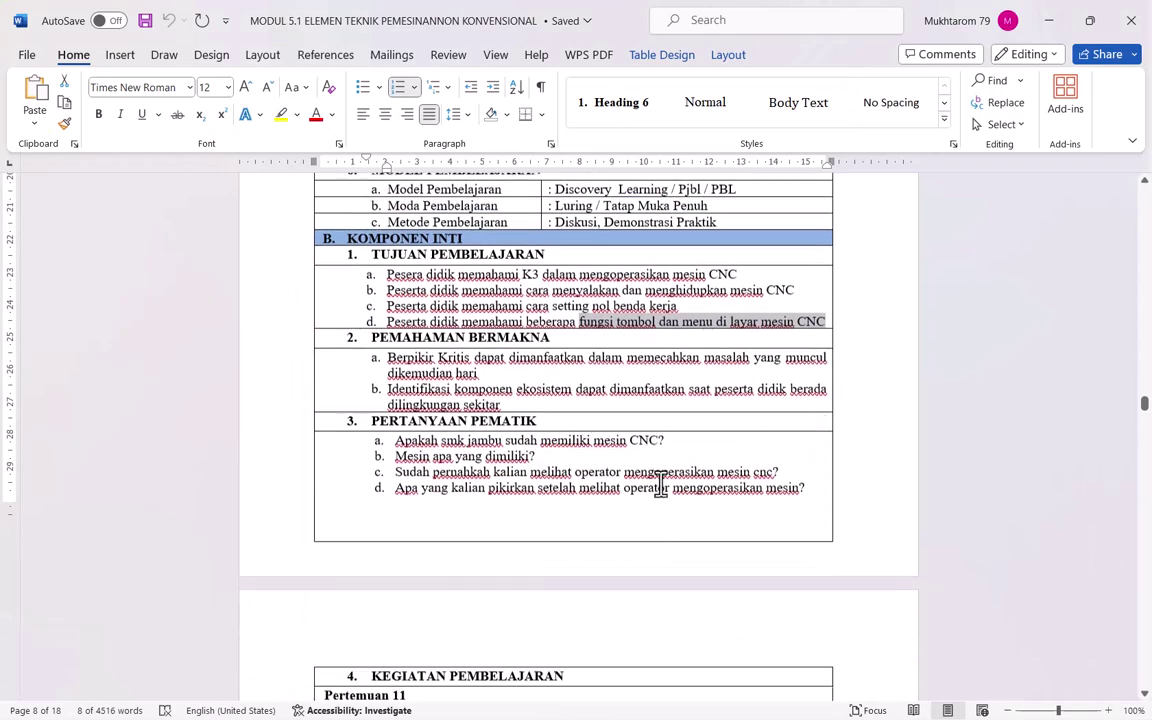
drag(1146, 418, 1146, 665)
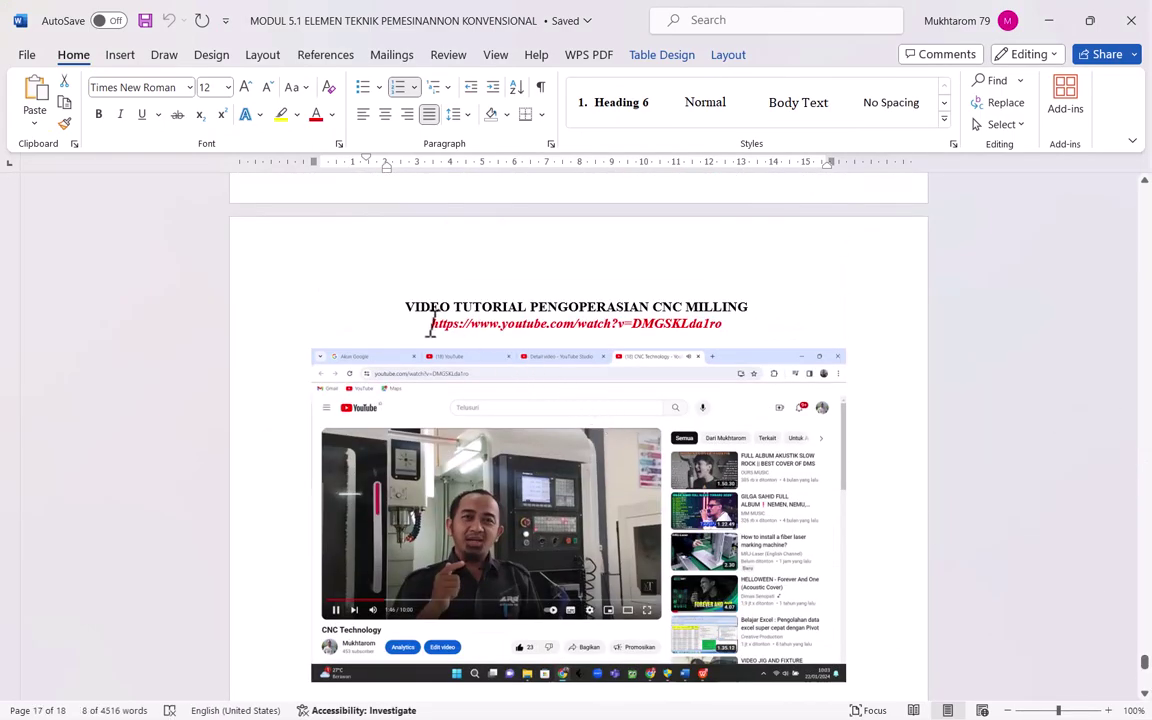
drag(484, 325, 720, 325)
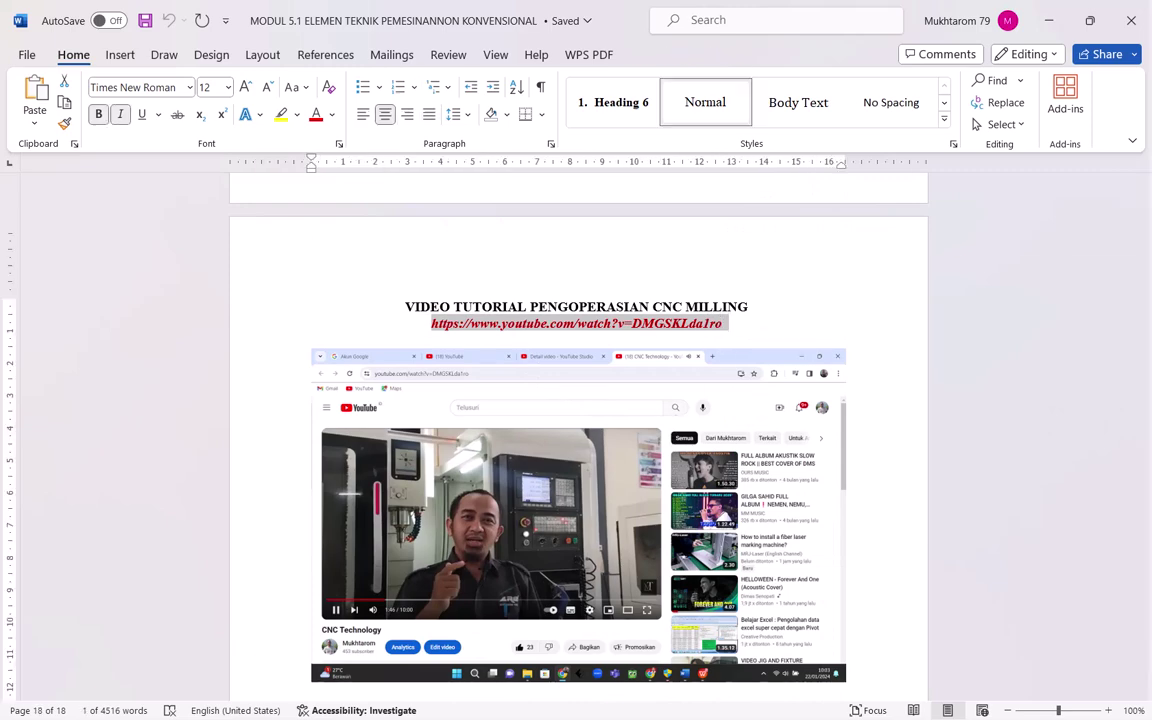
key(super)
click(765, 710)
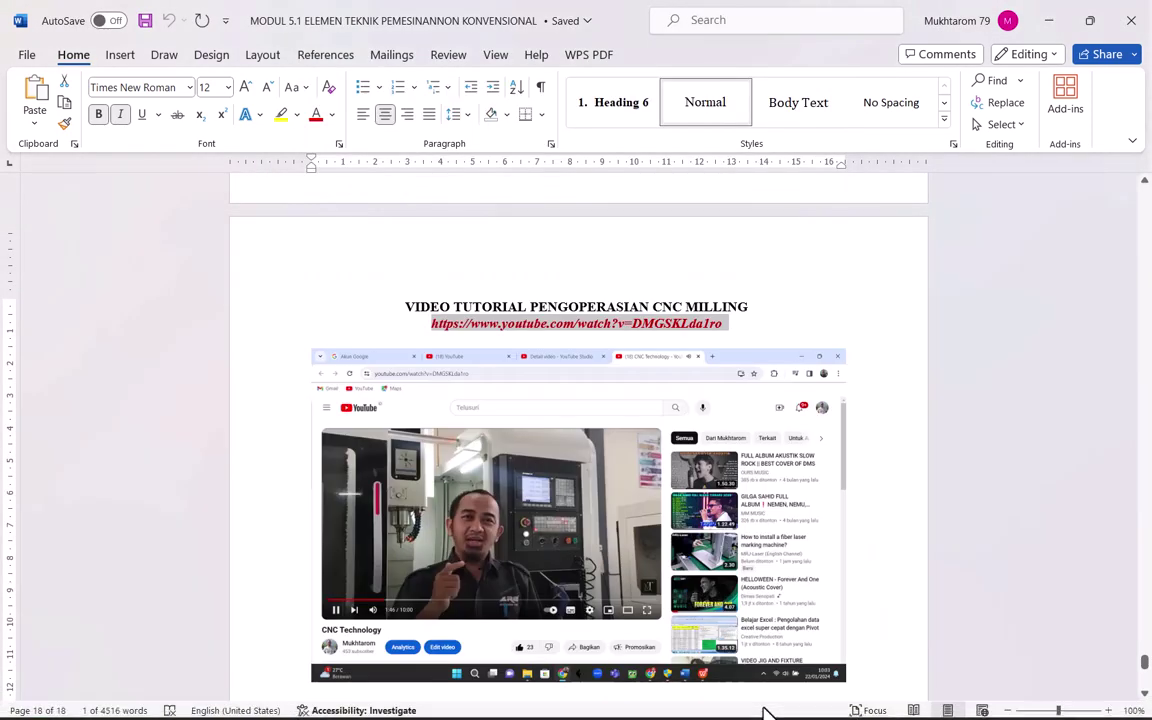
key(super)
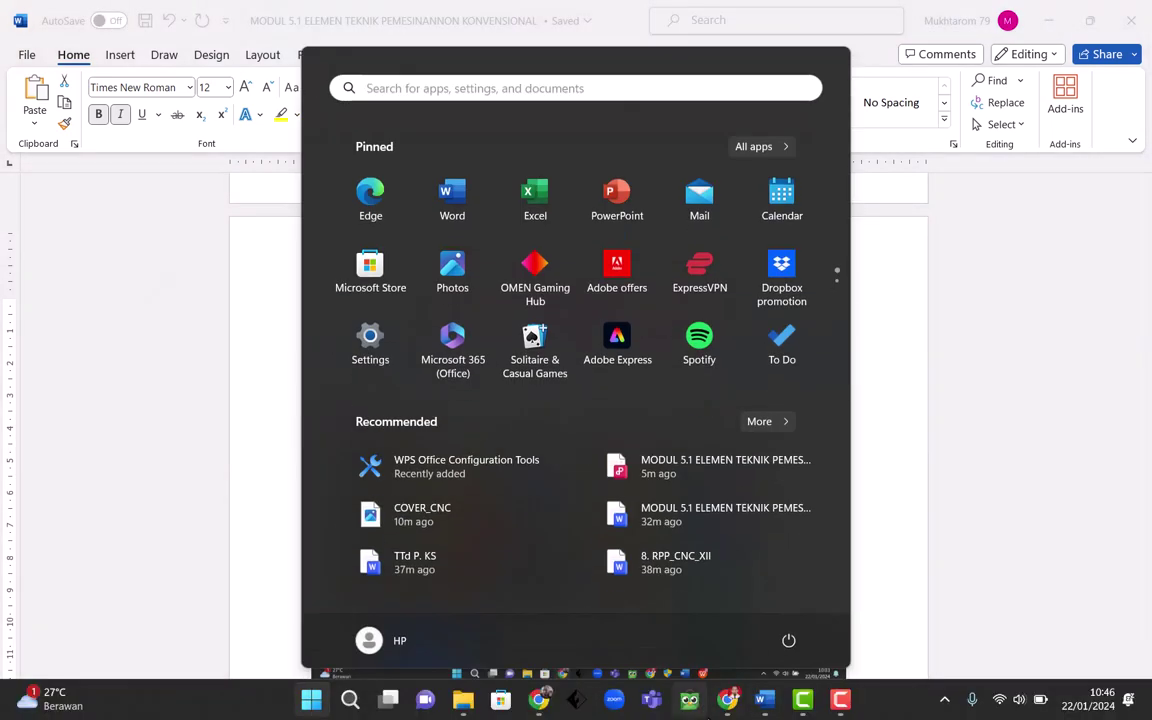
click(728, 706)
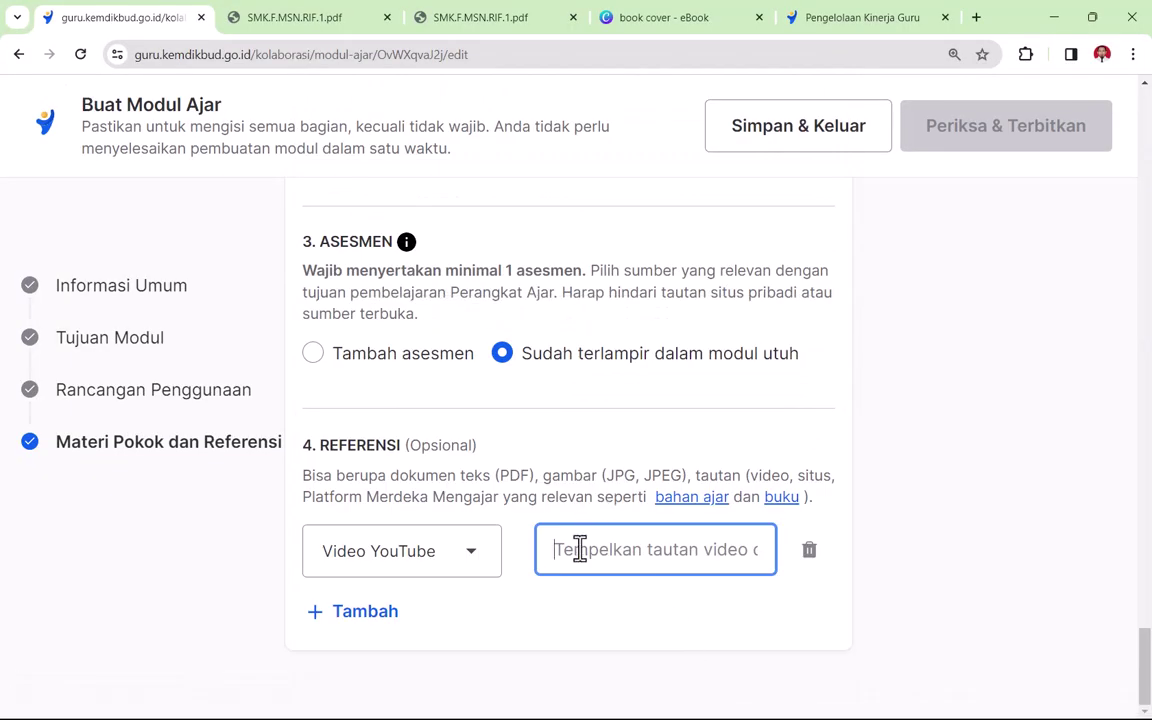
text(https://www.youtube.com/watch?v=DMGSKLda1rc)
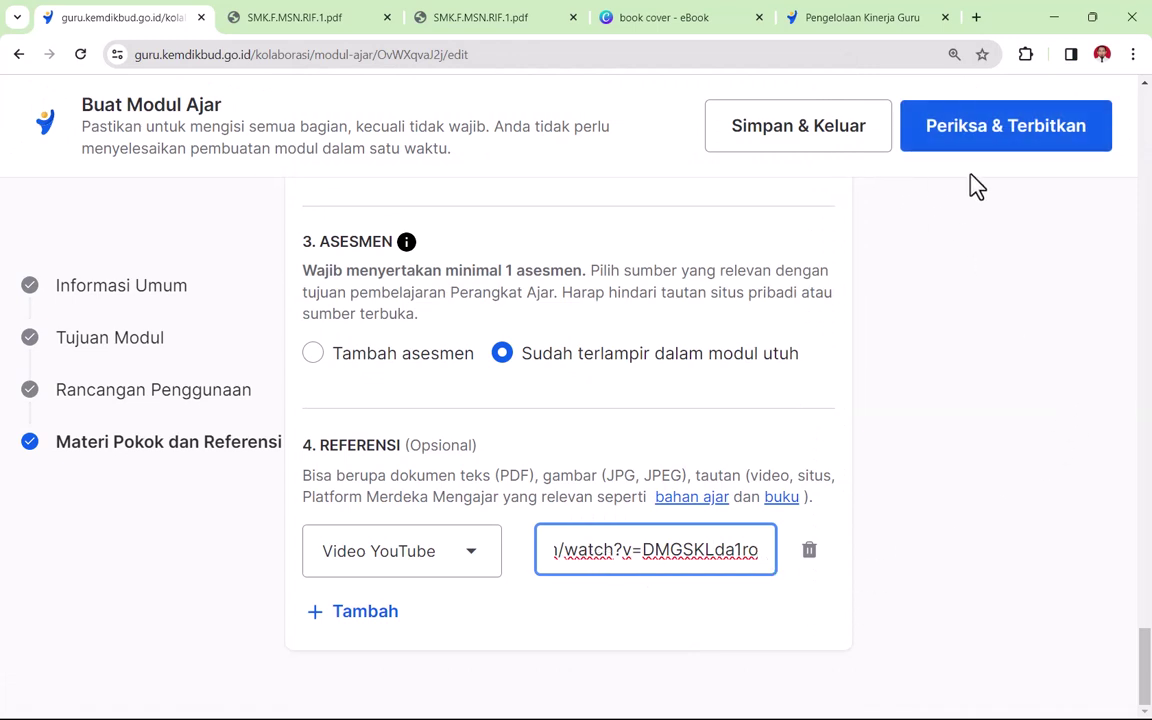
click(795, 211)
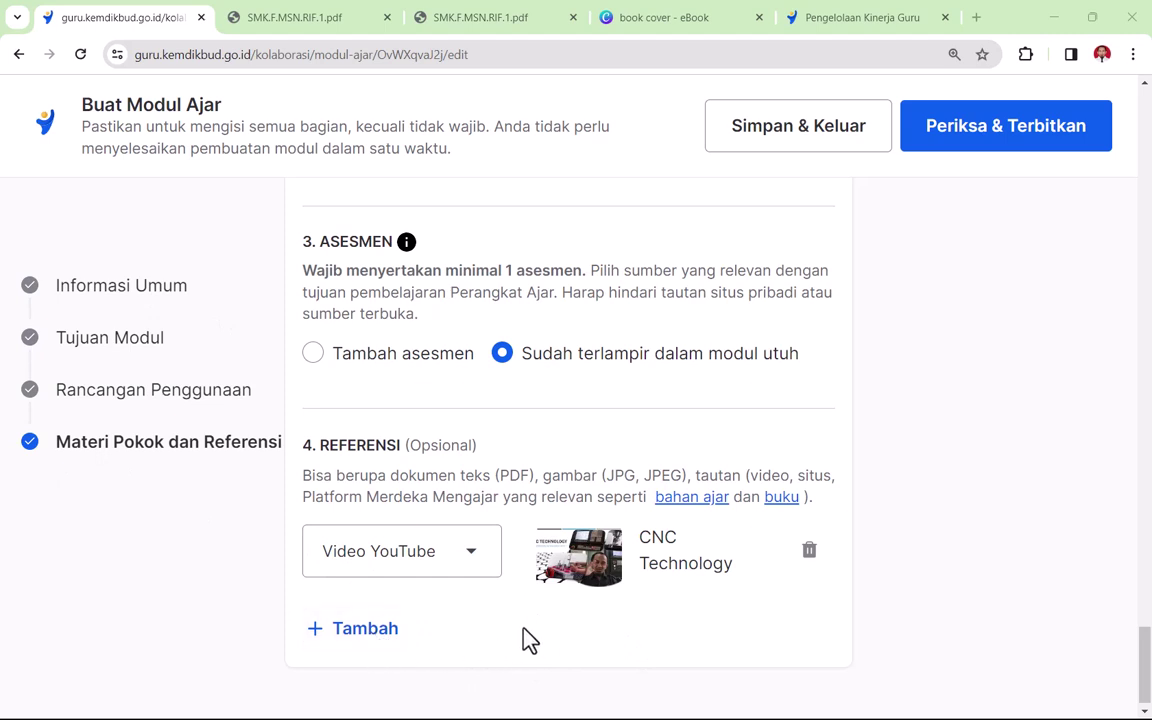
- Open the module's pre-publication review and mark Kelengkapan items 1 and 2 of the checklist as fulfilled
scroll(725, 628, down, 1)
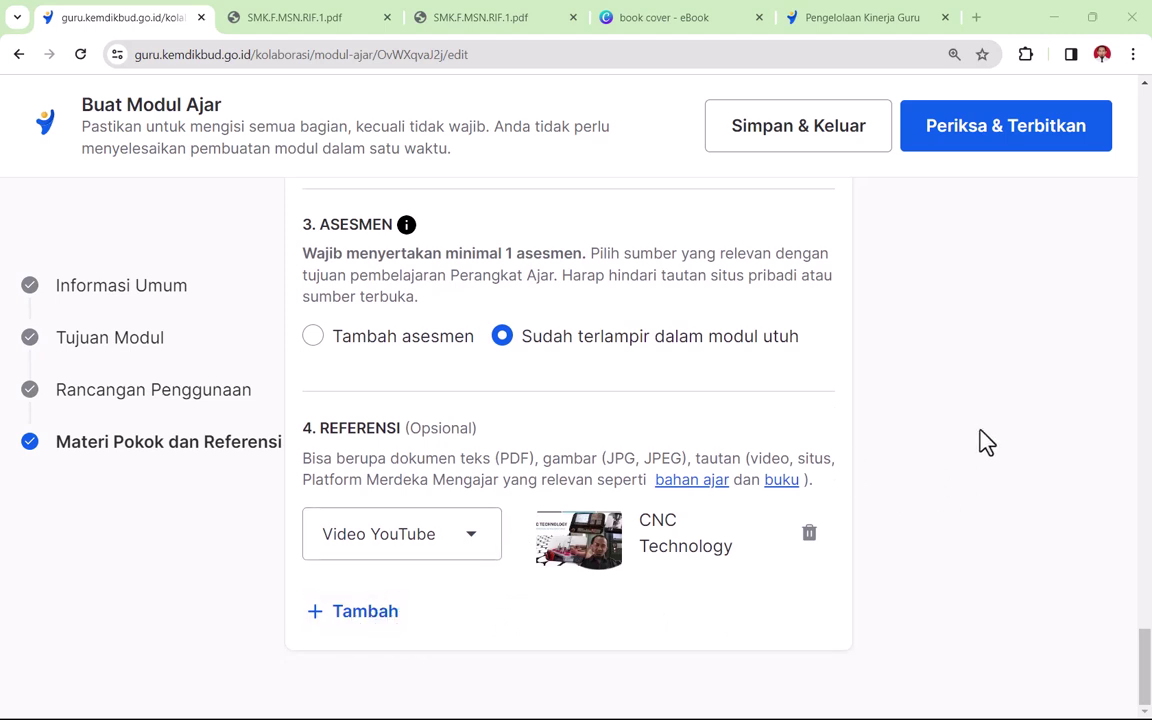
click(1010, 140)
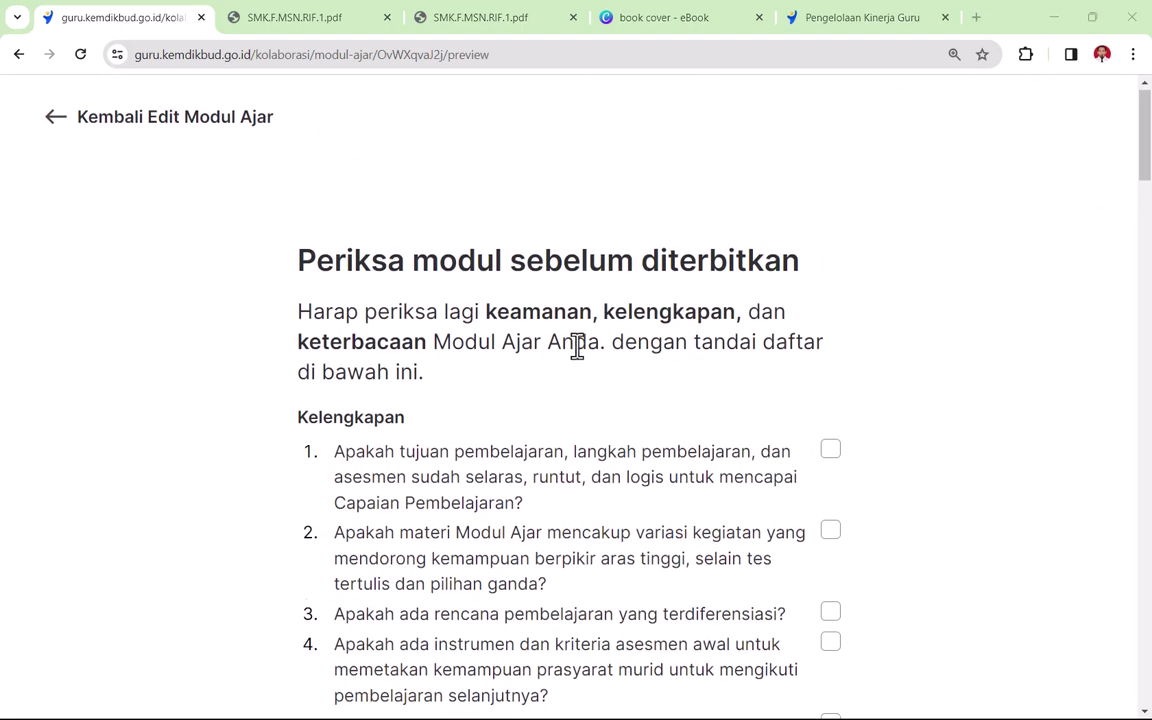
scroll(530, 350, down, 1)
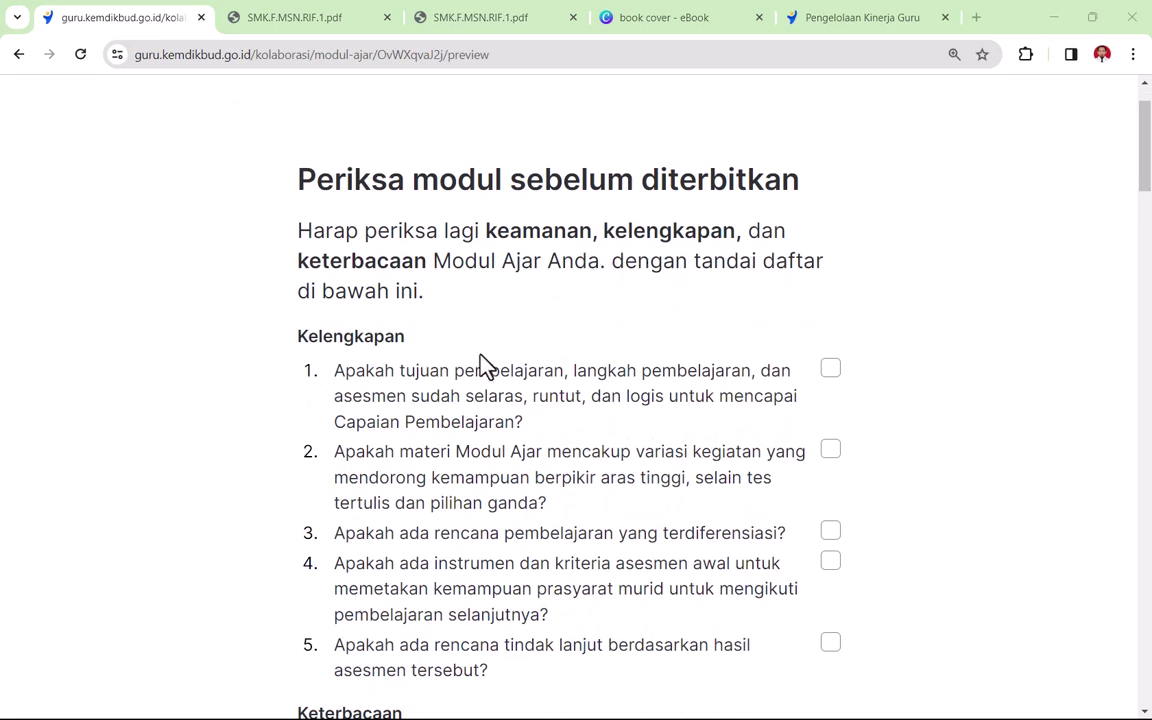
scroll(404, 345, down, 2)
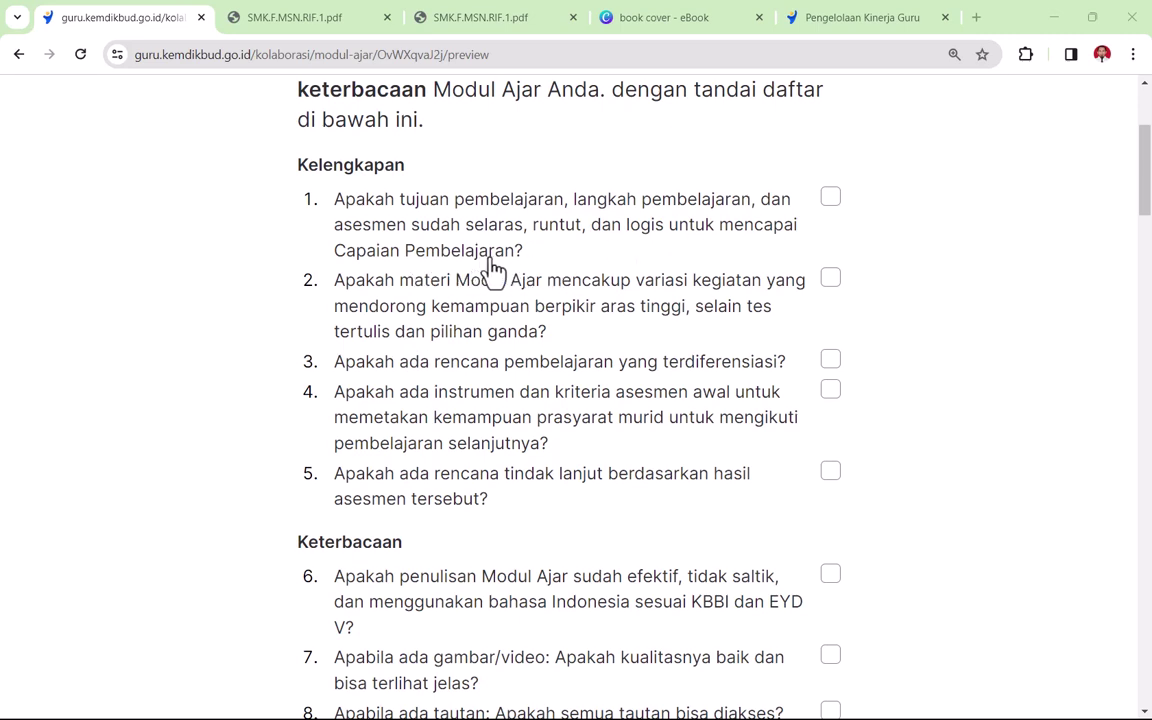
click(832, 199)
scroll(843, 212, up, 3)
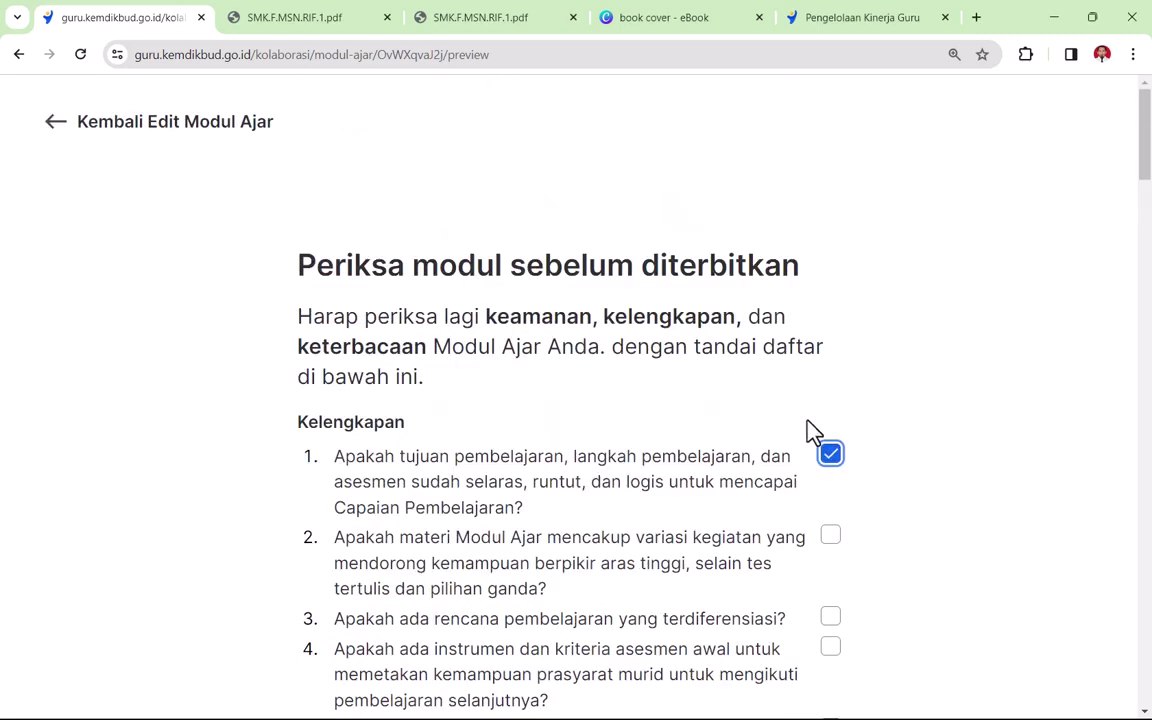
scroll(800, 428, down, 3)
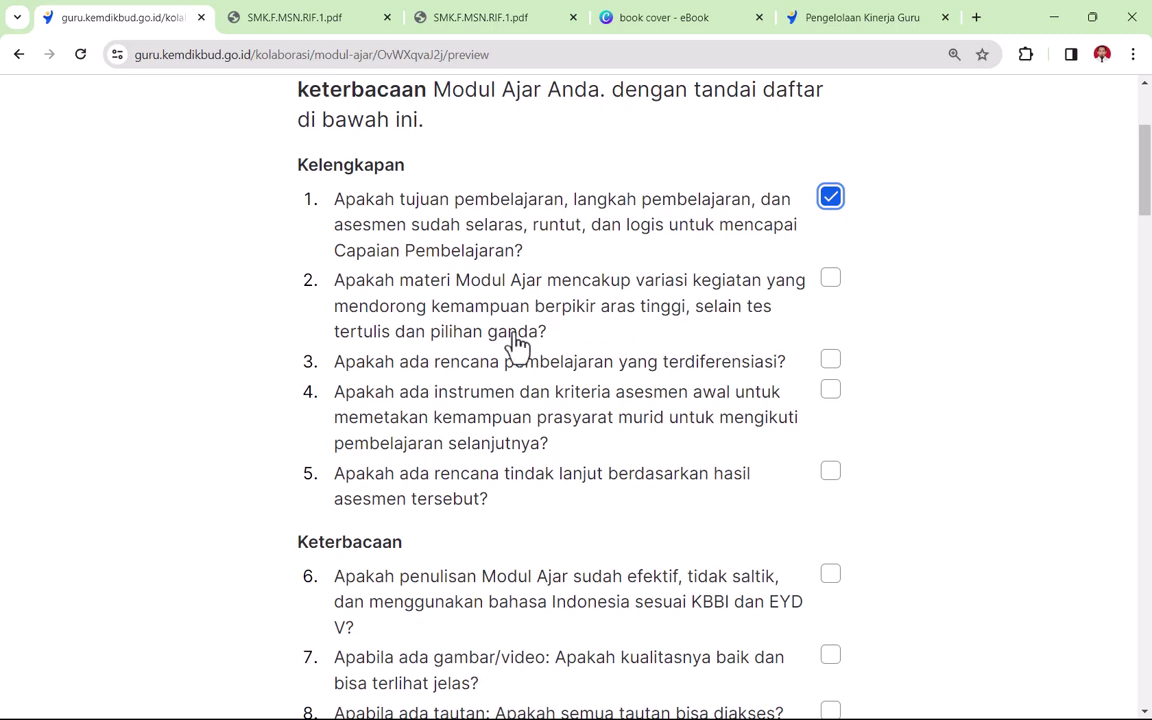
click(830, 279)
scroll(836, 327, up, 2)
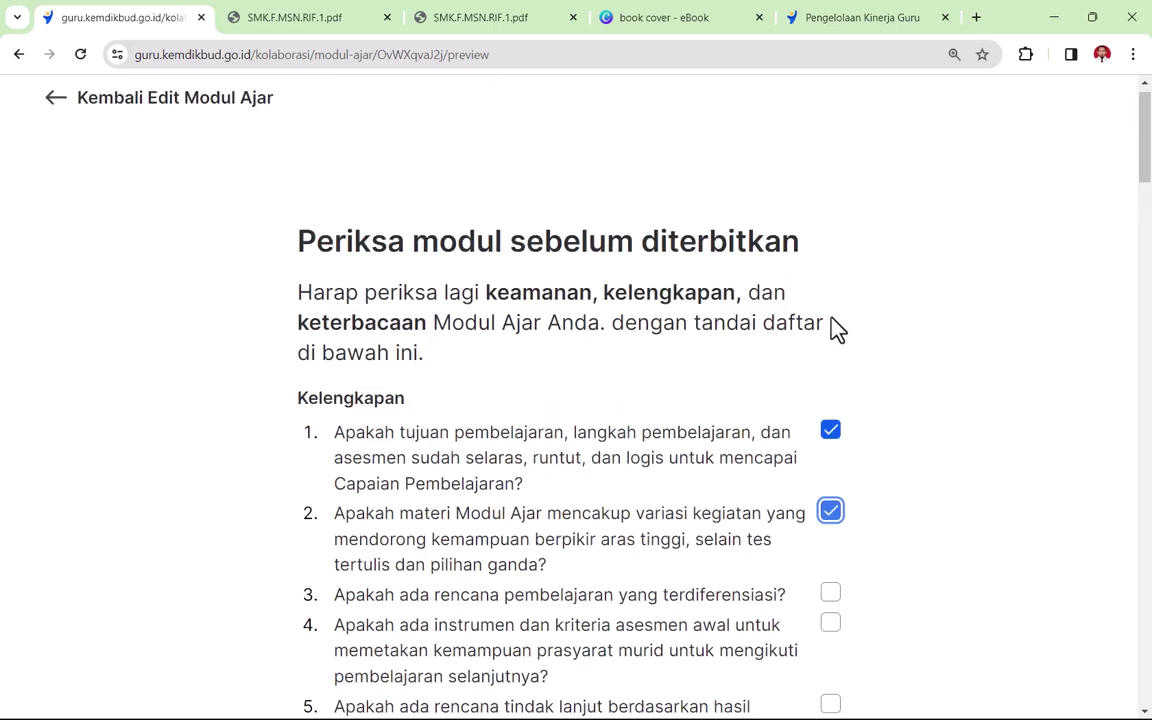
- Mark Kelengkapan items 3, 4 and 5 of the review checklist as fulfilled
scroll(805, 462, down, 3)
scroll(835, 400, down, 1)
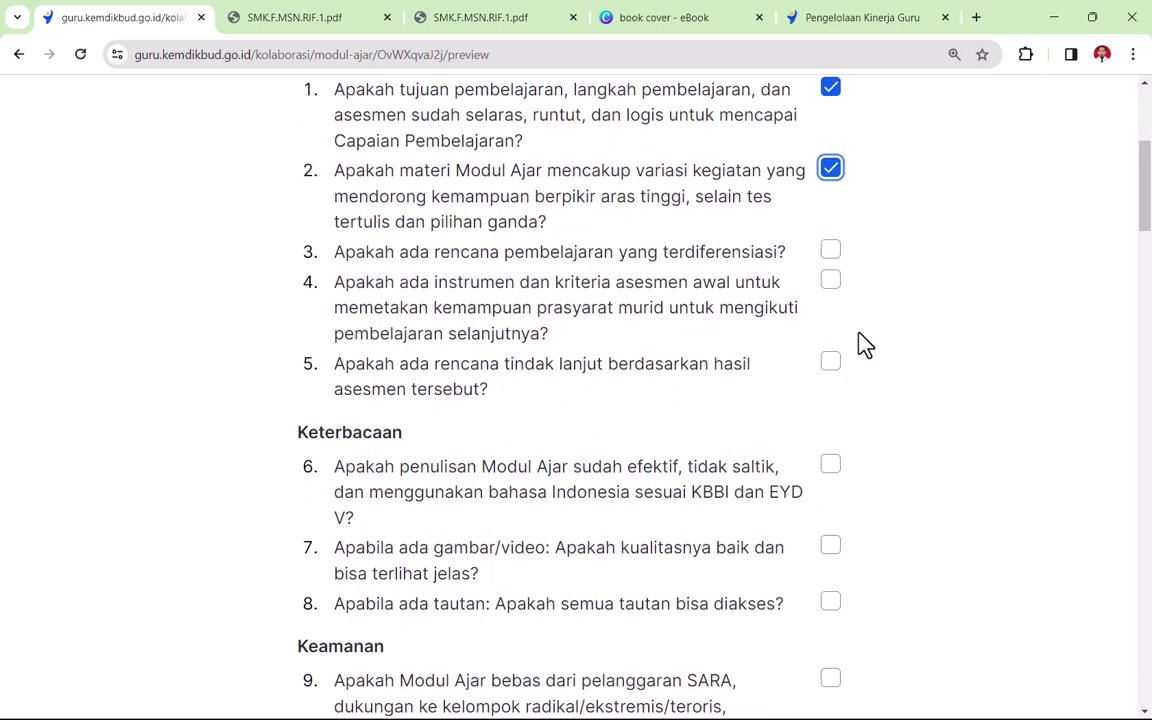
click(830, 252)
scroll(830, 445, up, 3)
scroll(818, 481, down, 3)
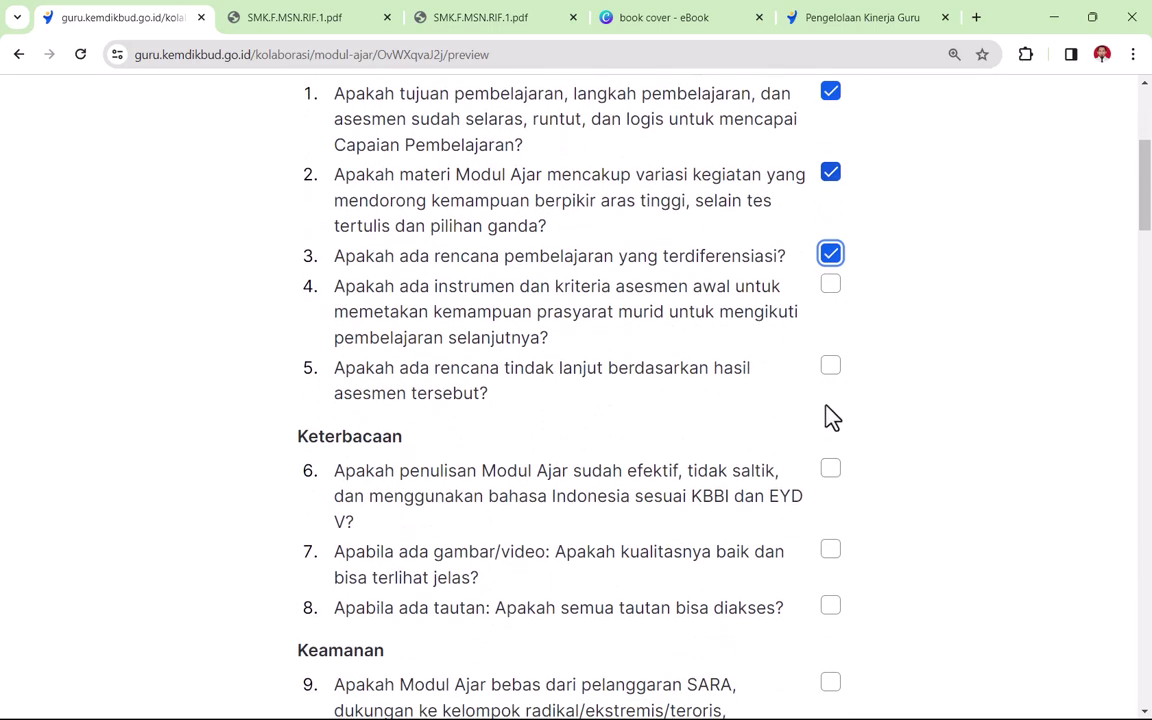
click(830, 287)
scroll(830, 303, up, 3)
scroll(818, 496, down, 3)
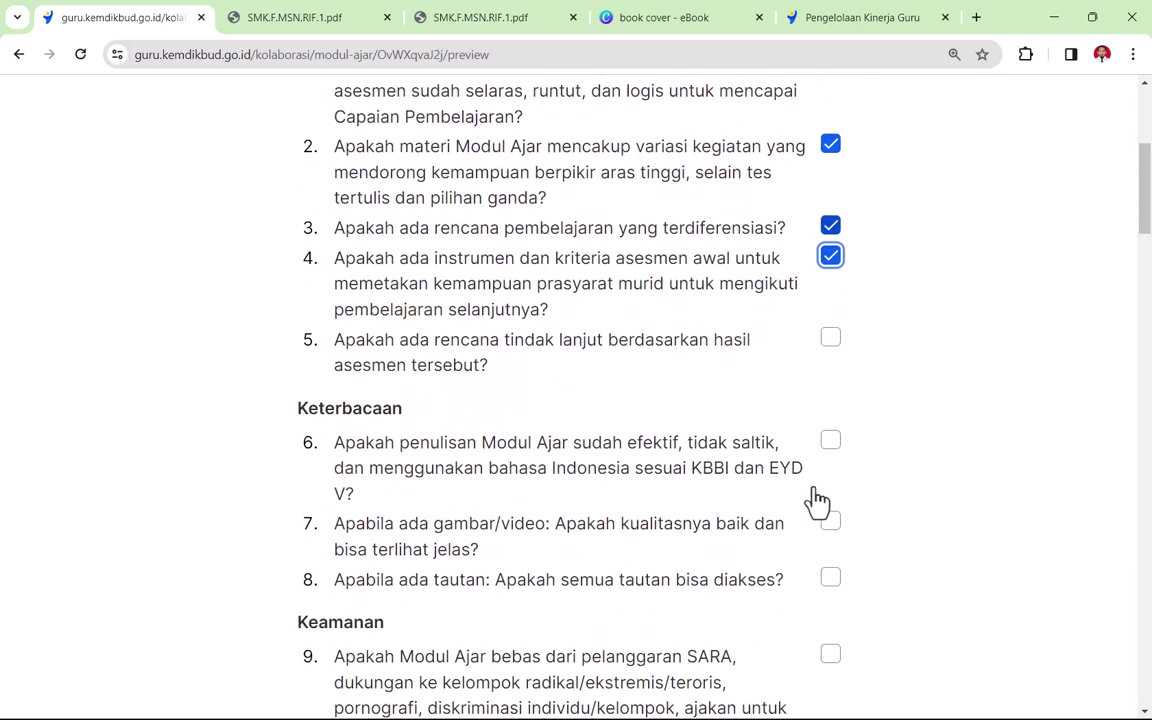
click(830, 338)
scroll(828, 378, down, 1)
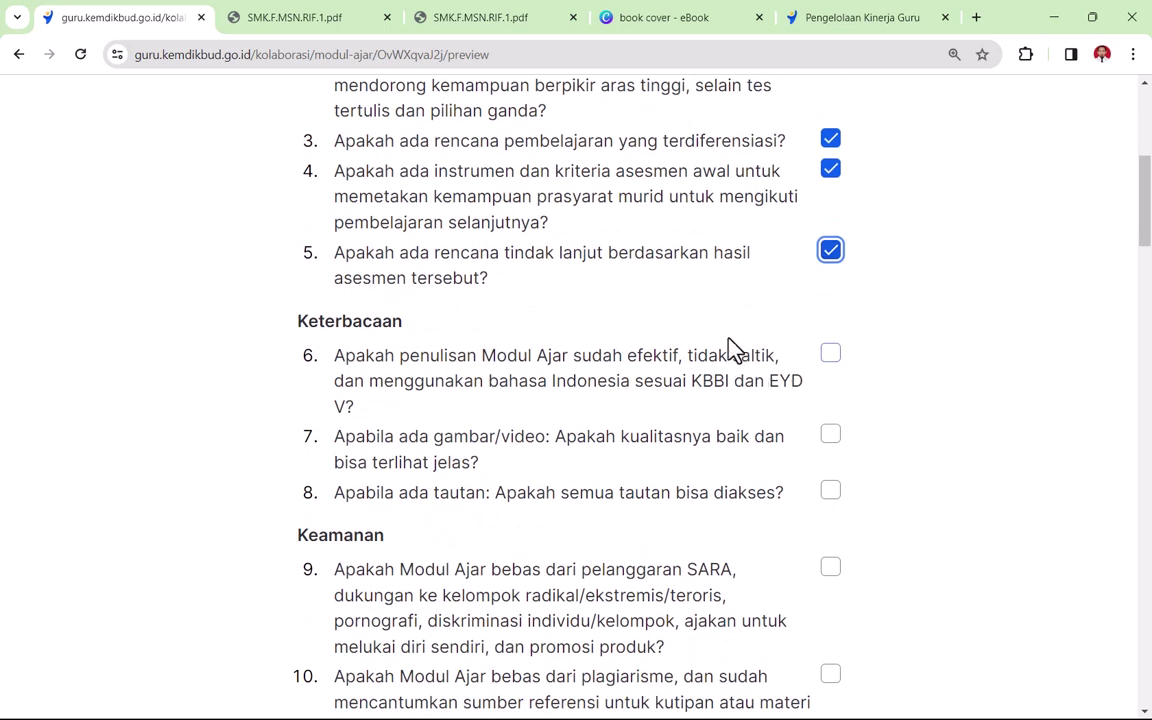
- Mark Keterbacaan items 6 to 8 and Keamanan items 9 and 10 of the review checklist as fulfilled
click(828, 357)
click(830, 437)
click(830, 491)
scroll(829, 510, down, 3)
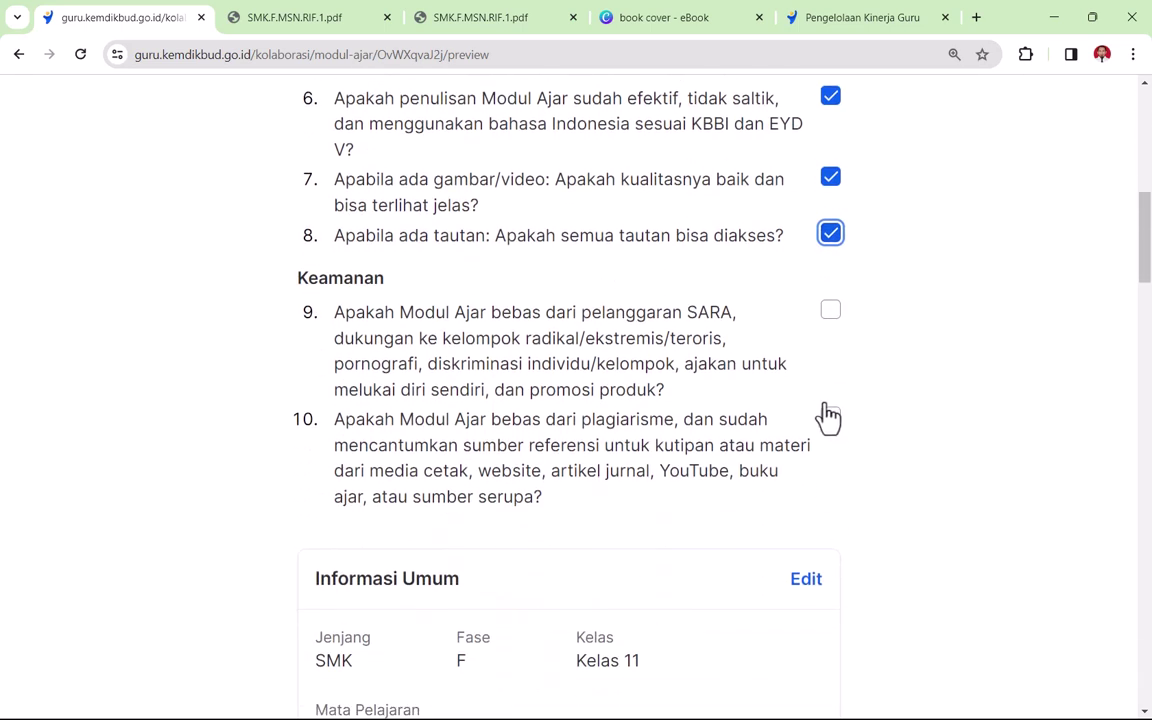
click(834, 322)
click(837, 431)
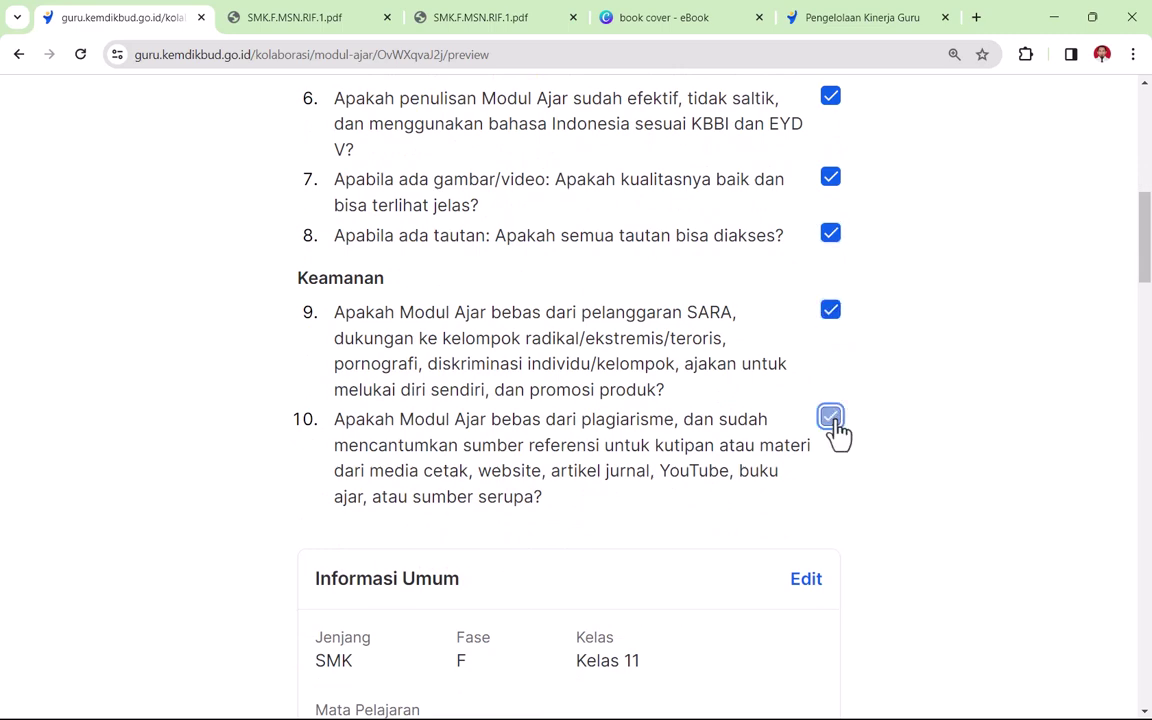
- Check that all ten items of the review checklist are marked, from Kelengkapan through Keamanan
scroll(514, 372, down, 3)
scroll(516, 371, up, 9)
scroll(520, 372, up, 2)
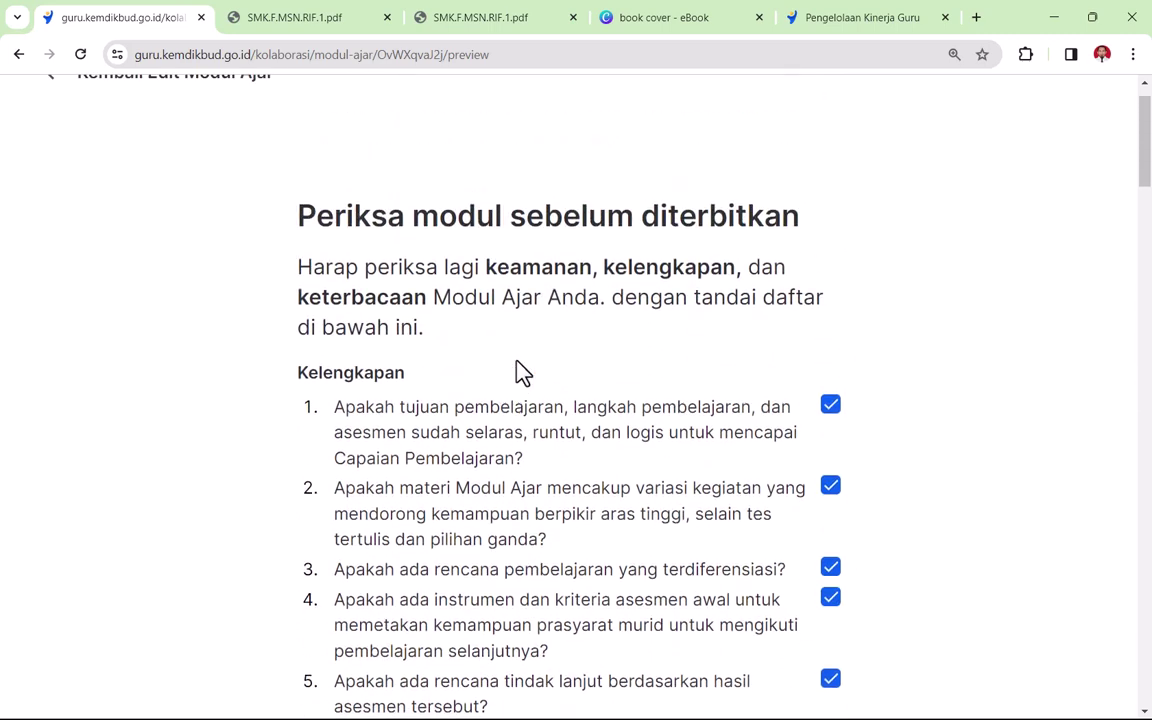
scroll(520, 372, down, 1)
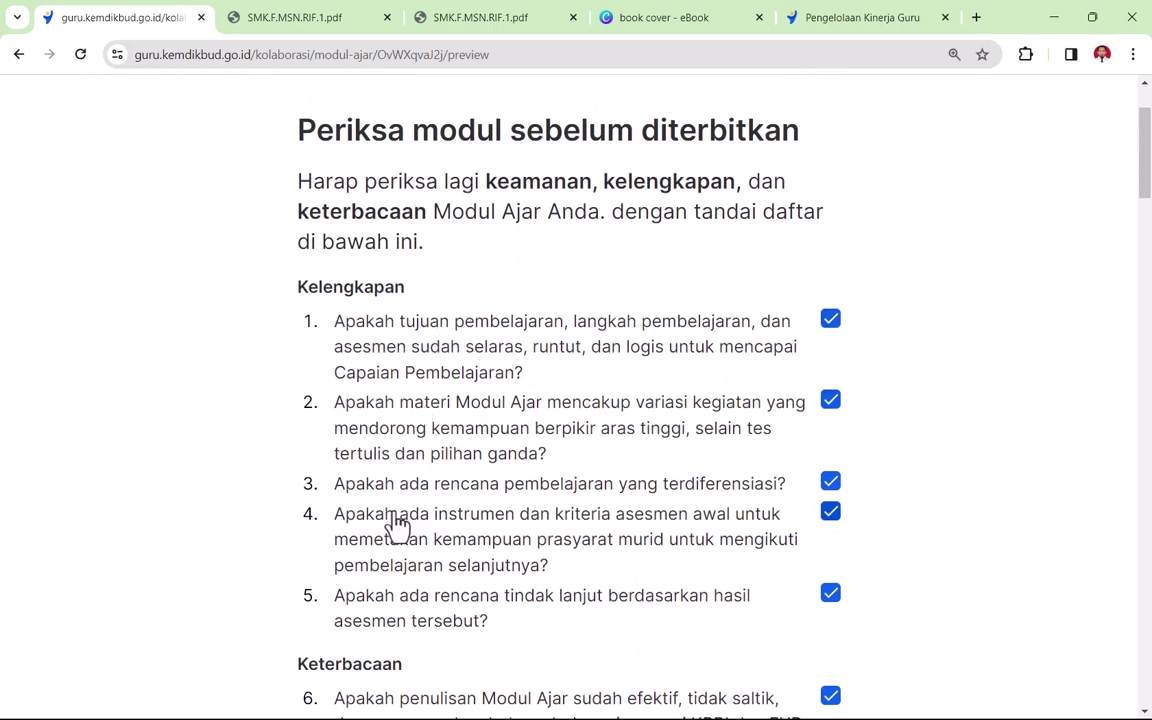
scroll(398, 520, down, 1)
scroll(398, 522, down, 5)
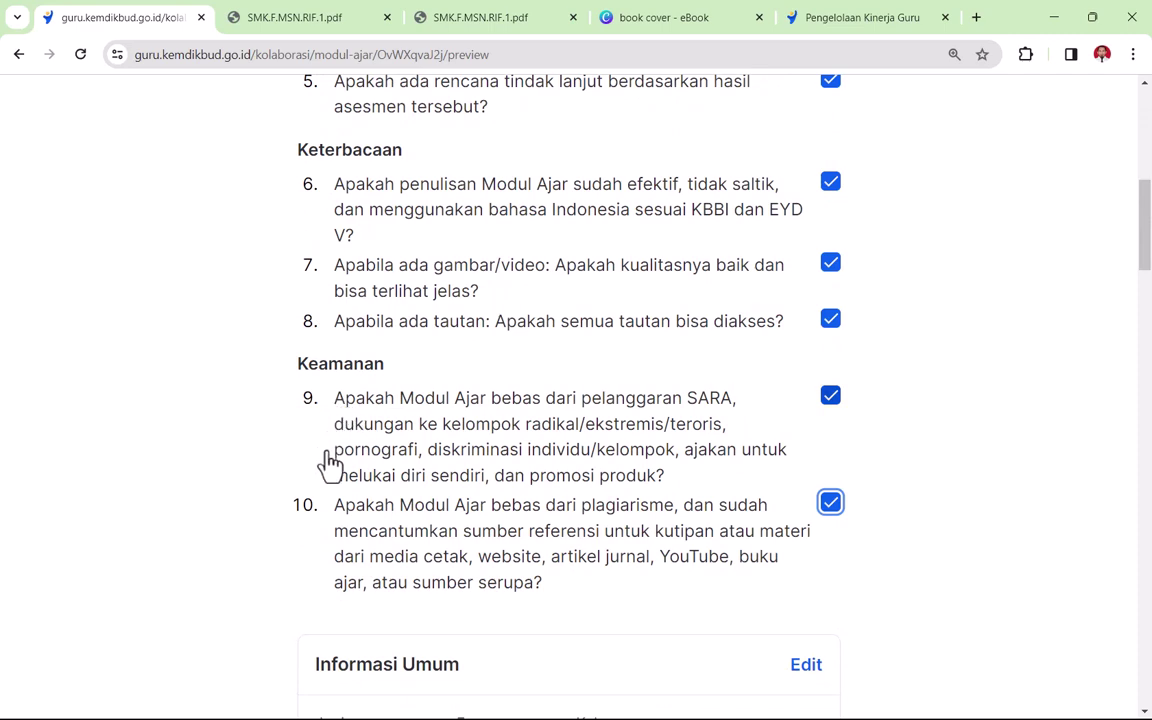
scroll(543, 490, down, 1)
- Review the module preview from Informasi Umum through Tujuan Modul, Rancangan Penggunaan, and Materi, Asesmen, dan Referensi
scroll(543, 490, down, 3)
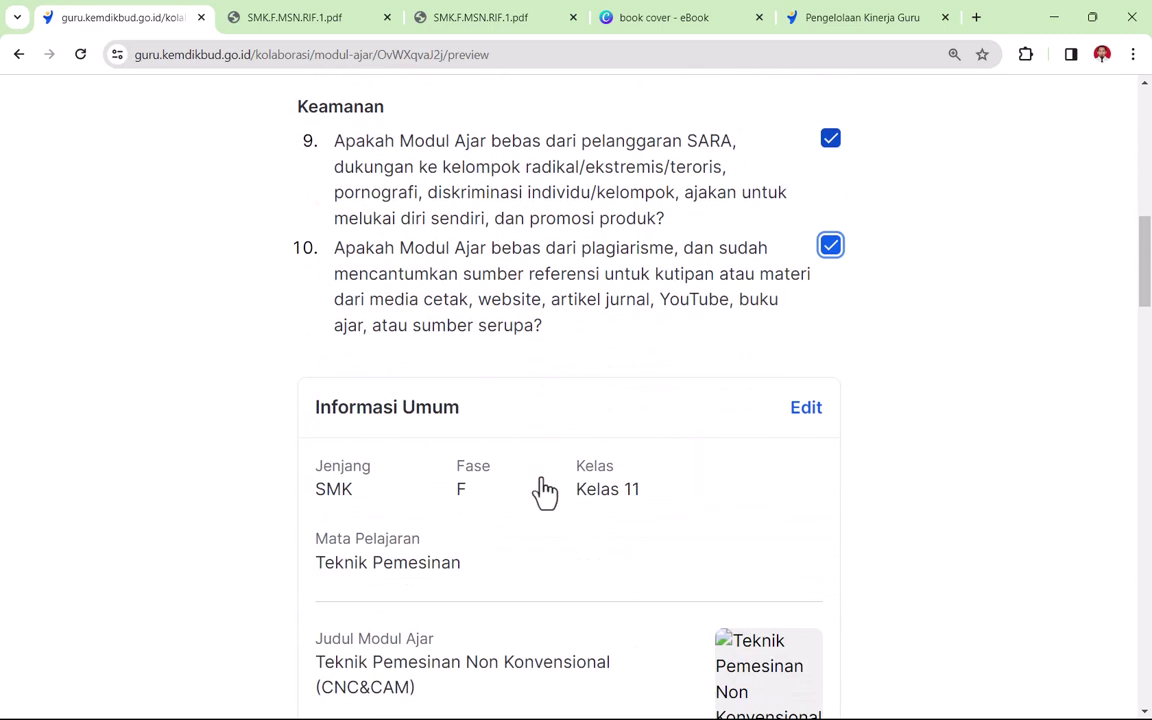
scroll(548, 478, down, 3)
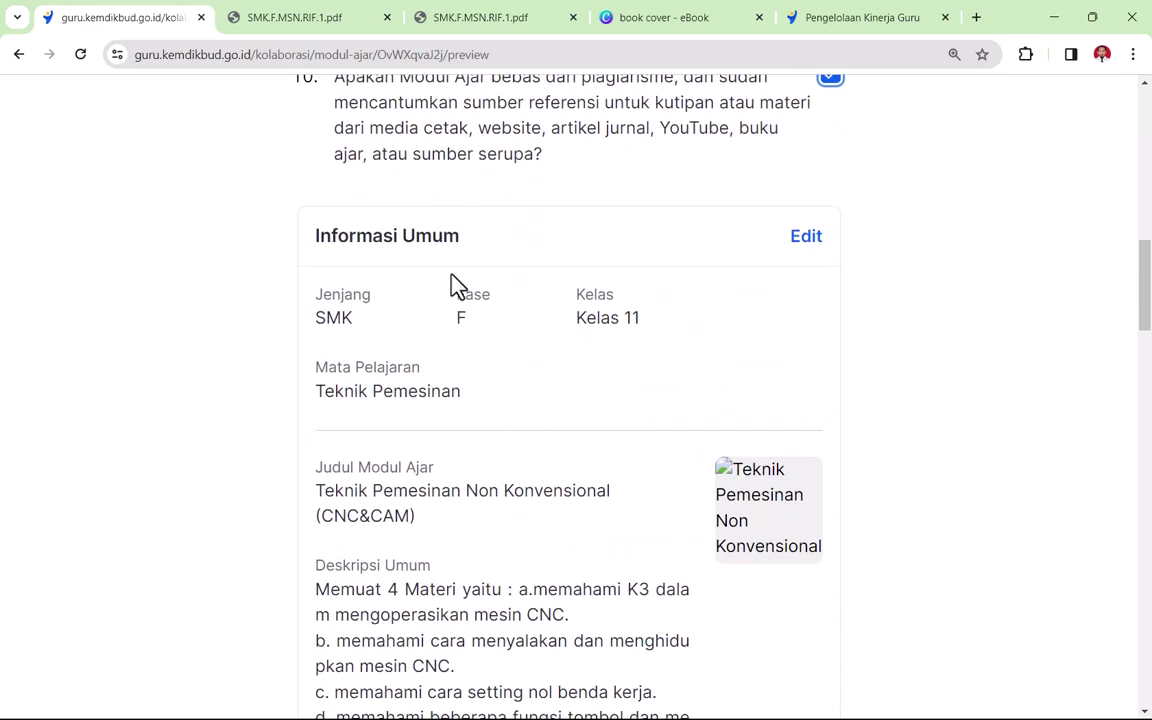
scroll(775, 375, down, 5)
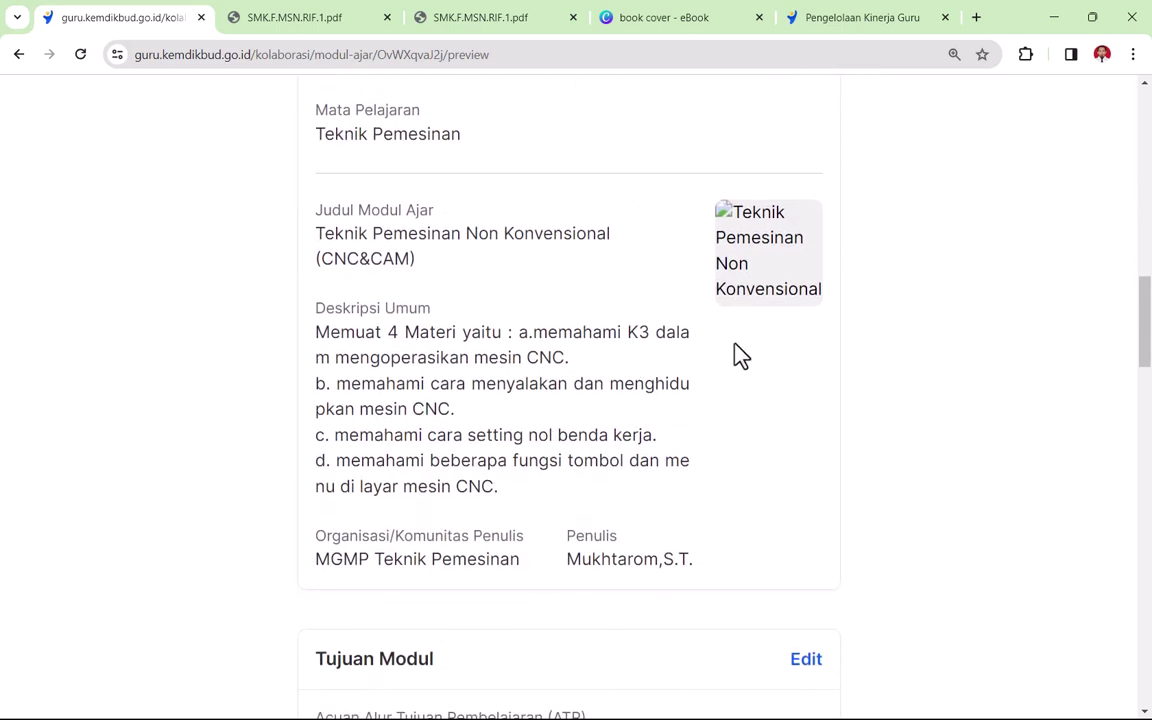
scroll(699, 411, down, 3)
scroll(671, 411, down, 3)
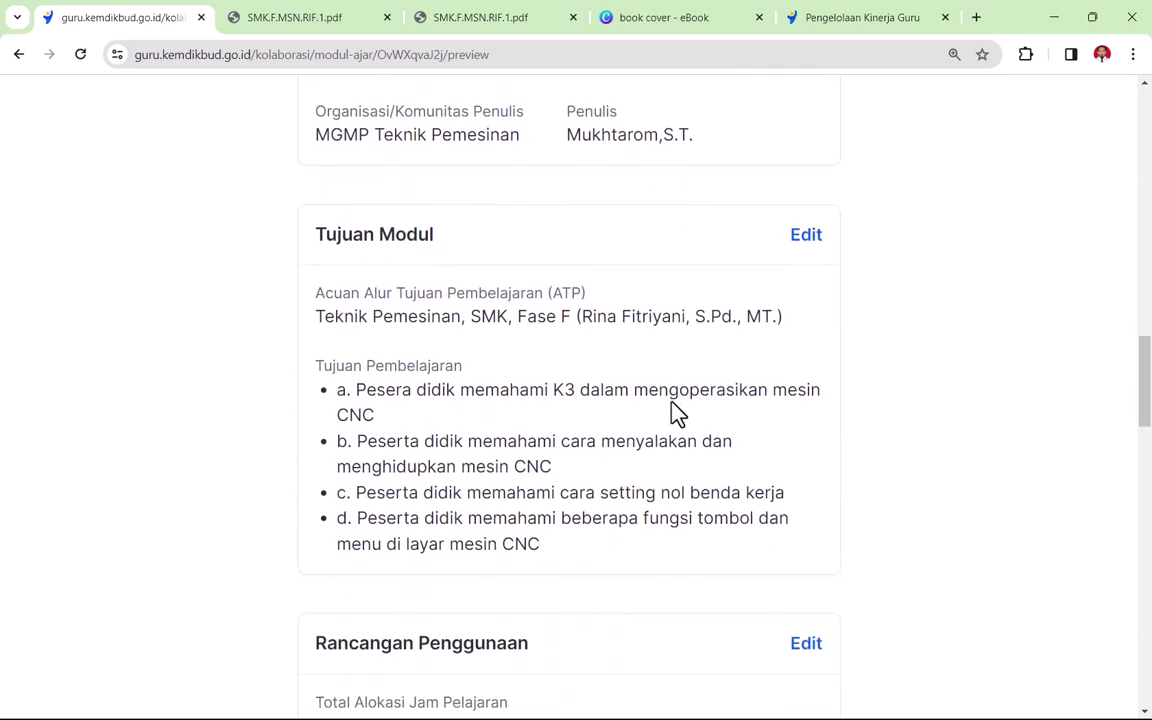
scroll(571, 414, down, 3)
scroll(575, 414, down, 5)
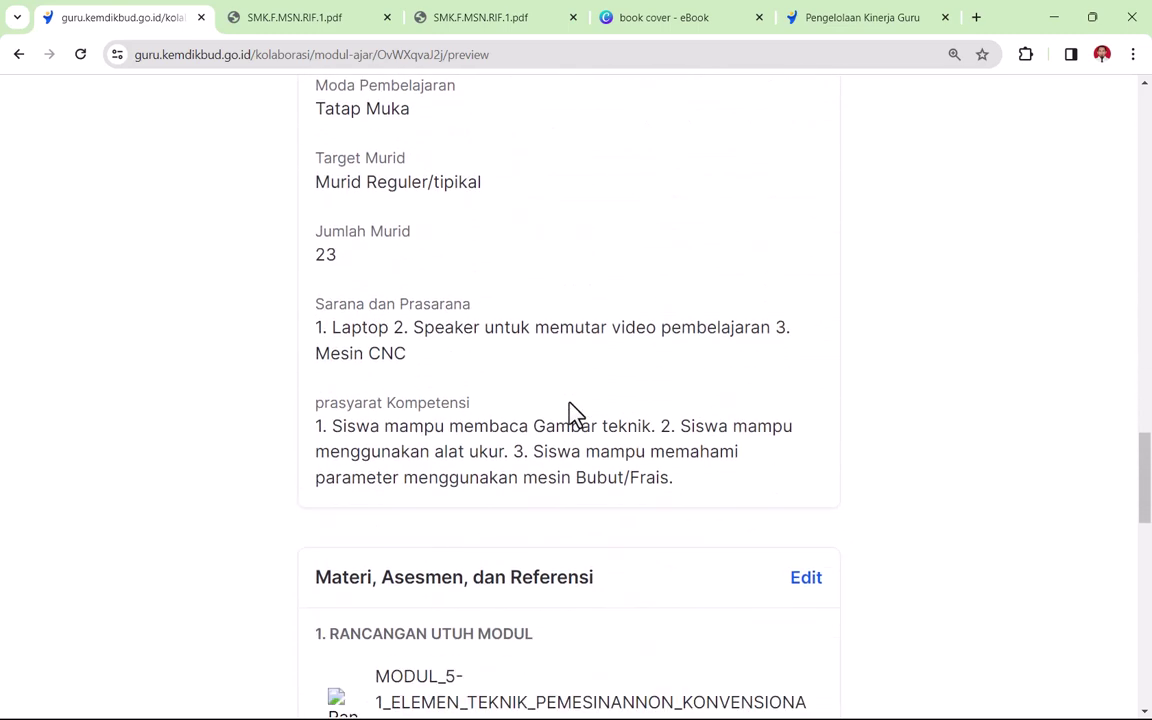
scroll(575, 414, down, 4)
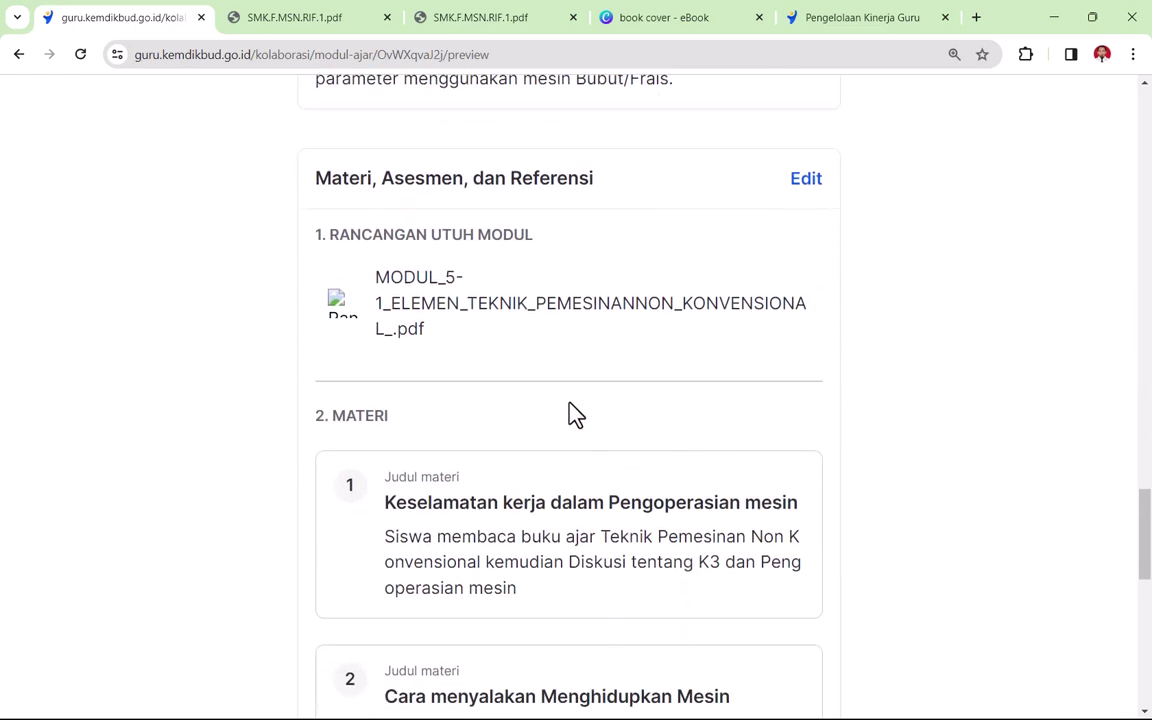
scroll(575, 414, down, 6)
scroll(575, 414, down, 3)
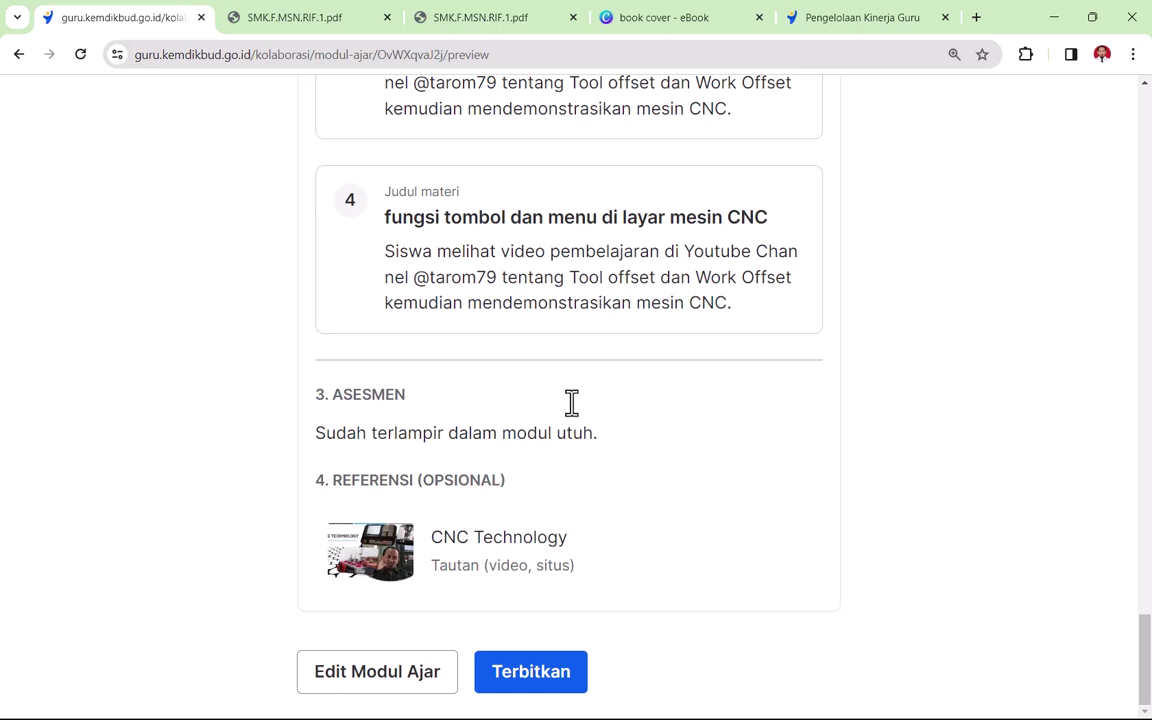
scroll(640, 430, up, 1)
scroll(605, 500, down, 1)
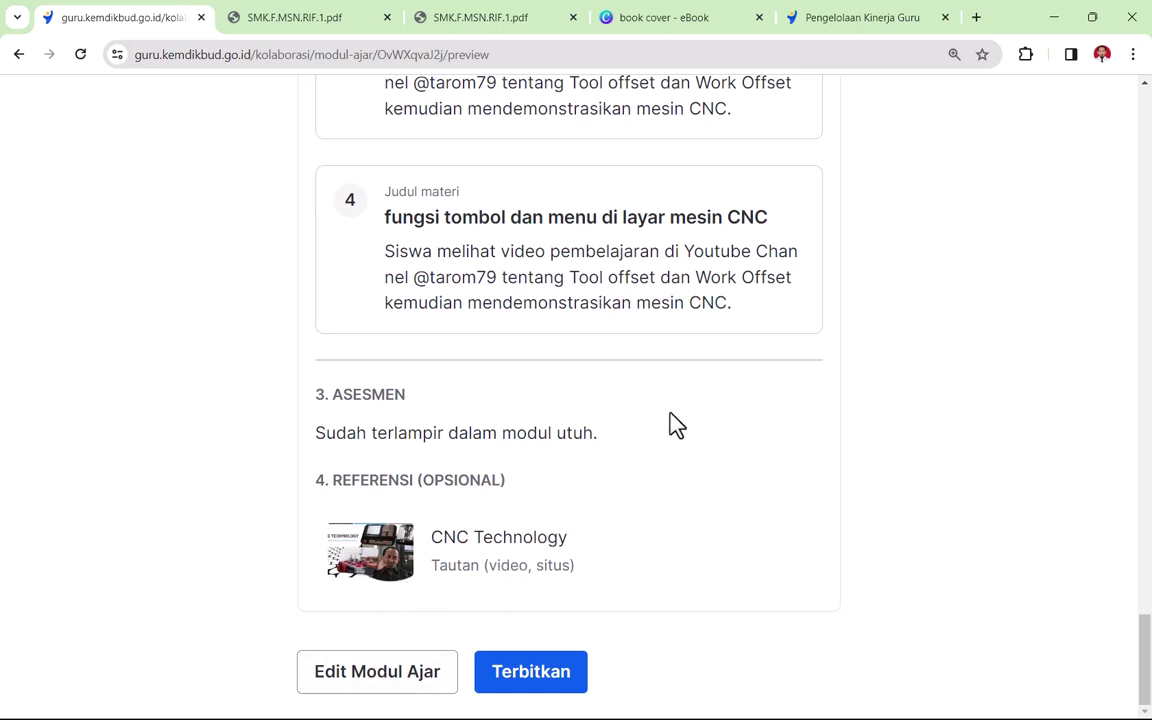
- Return from the preview to editing the module and go to its Asesmen and Referensi sections
click(385, 690)
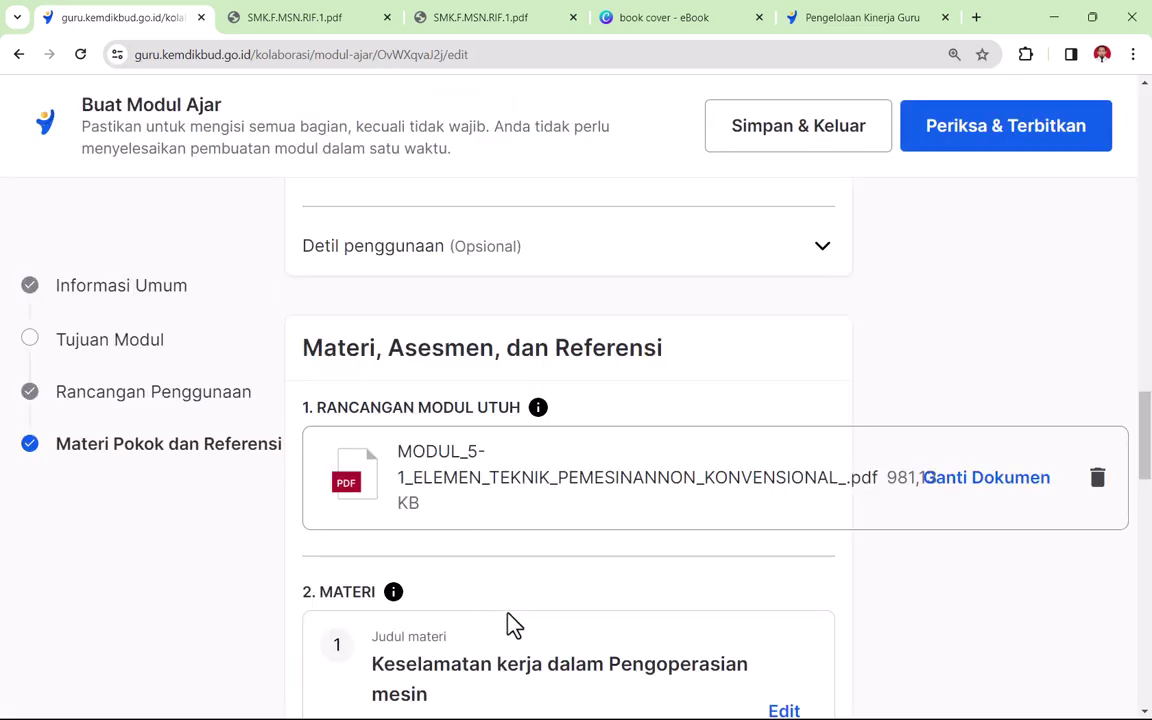
scroll(585, 575, down, 15)
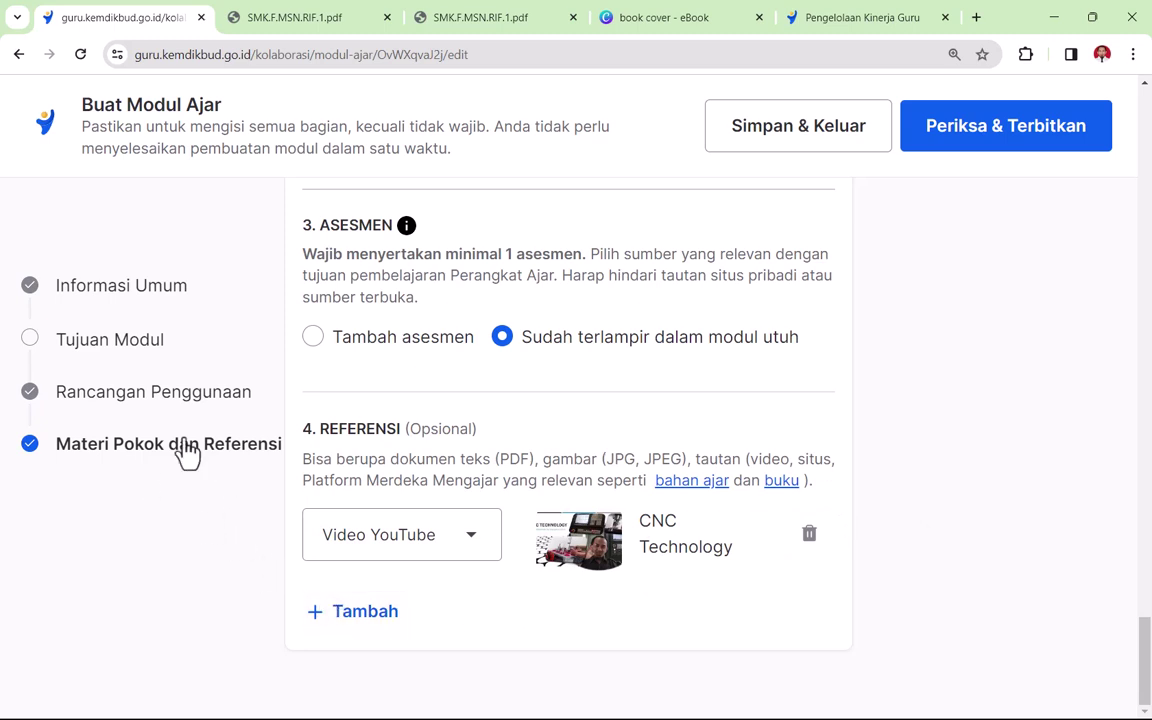
- Add a second entry to the Referensi section and set its source type to Video YouTube
click(372, 618)
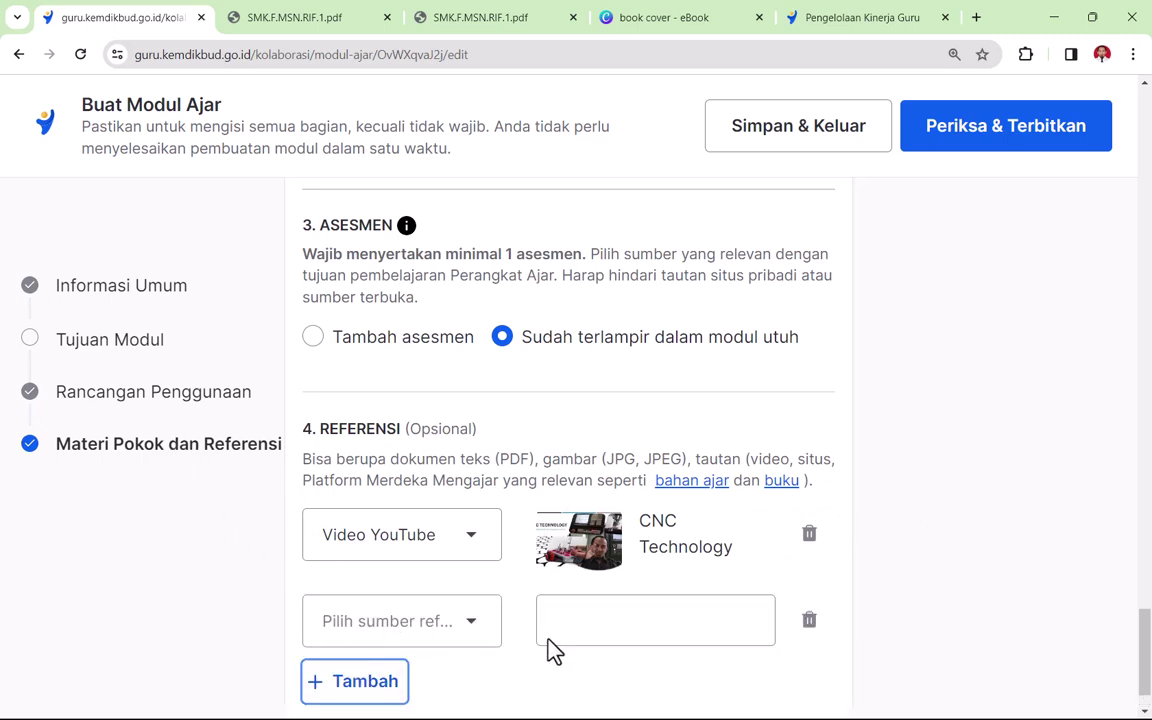
click(475, 560)
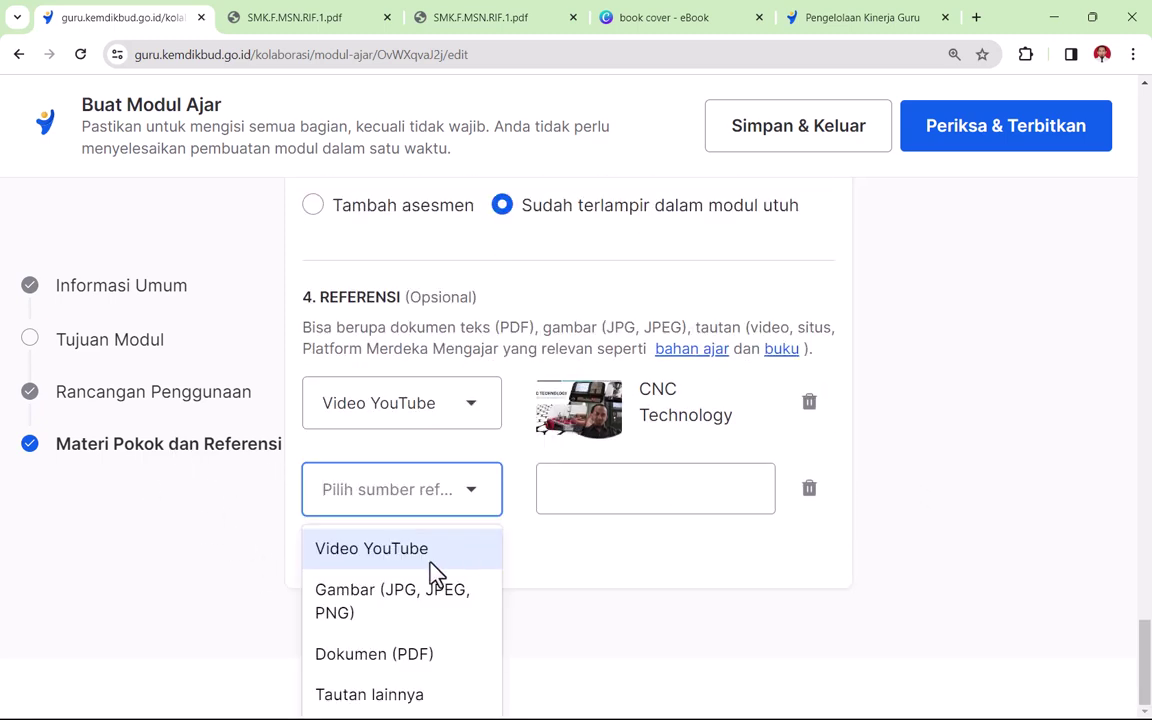
click(399, 566)
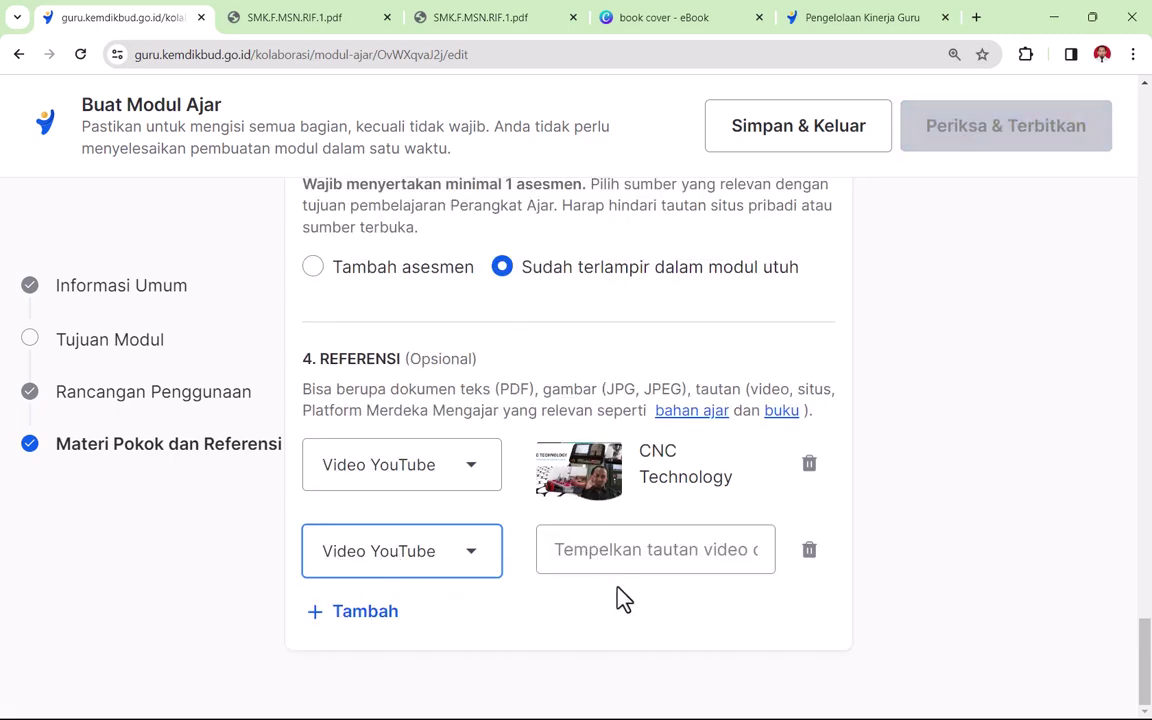
- Switch to the YouTube browser window and open the channel's own video list in YouTube Studio
key(super)
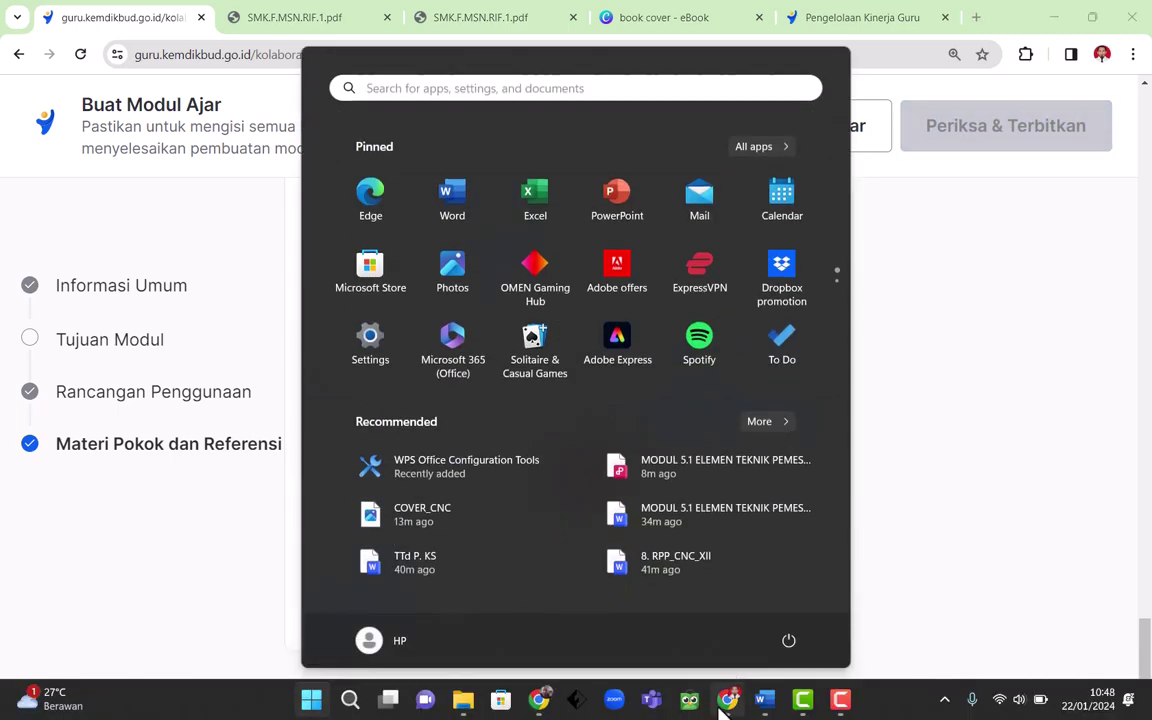
click(536, 702)
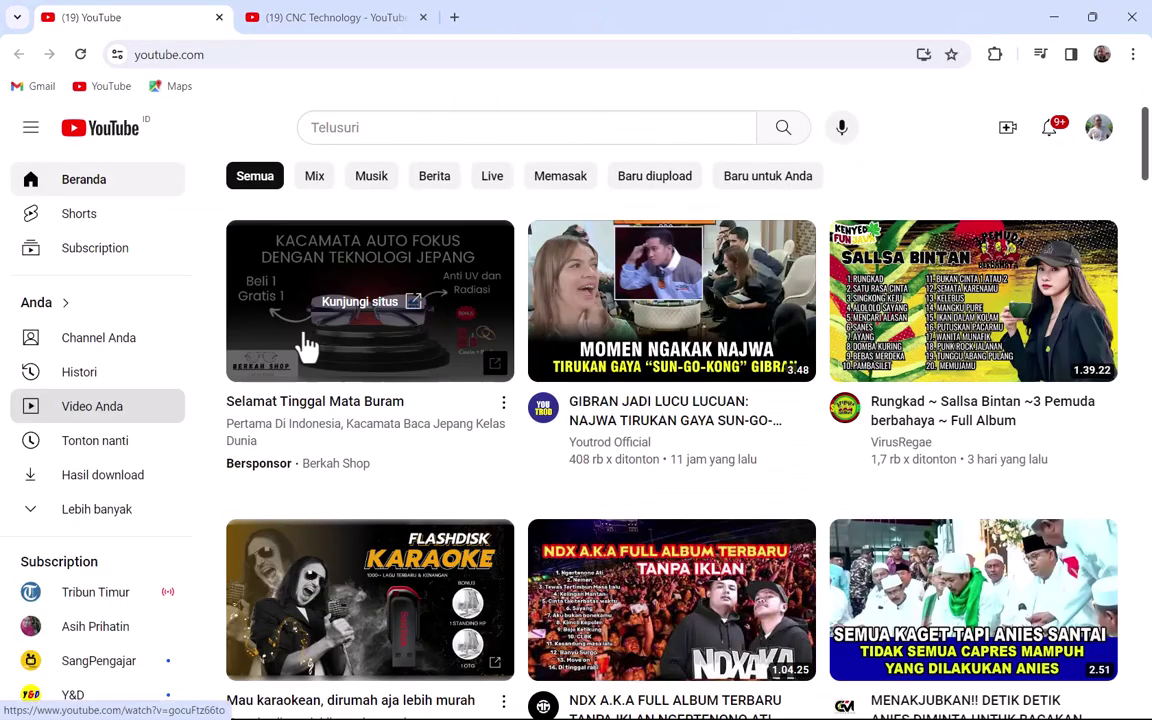
click(97, 404)
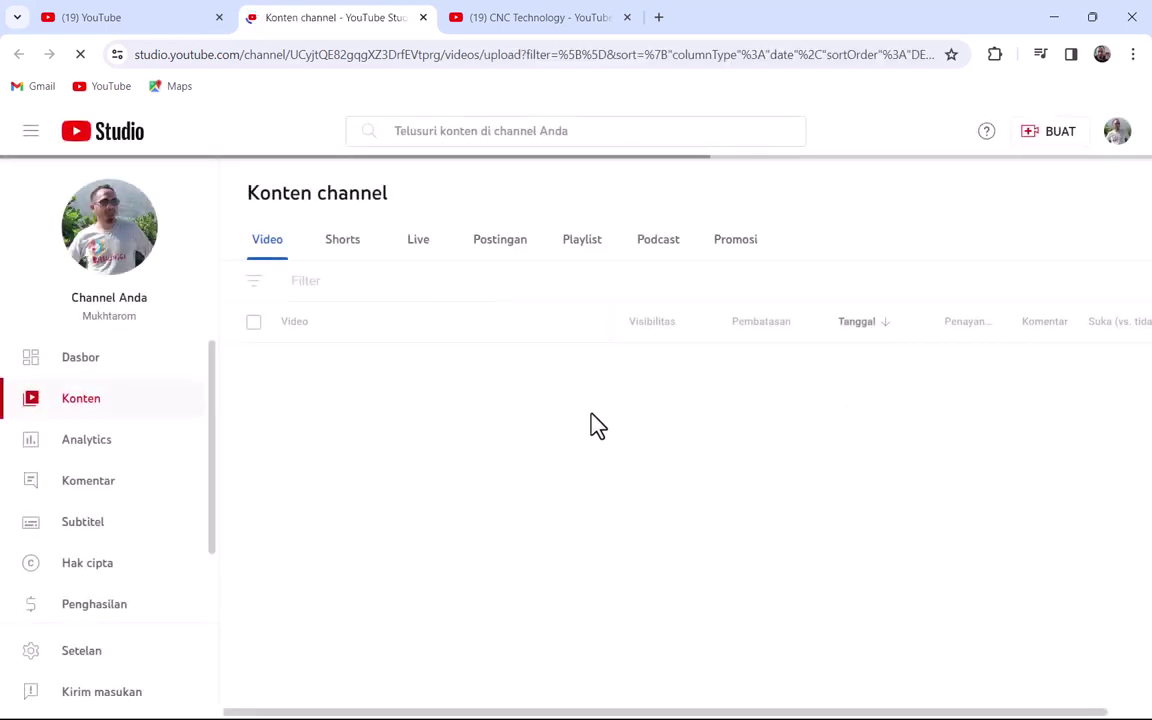
- Look through the first page of the channel's videos for a suitable CNC reference video
scroll(468, 470, down, 3)
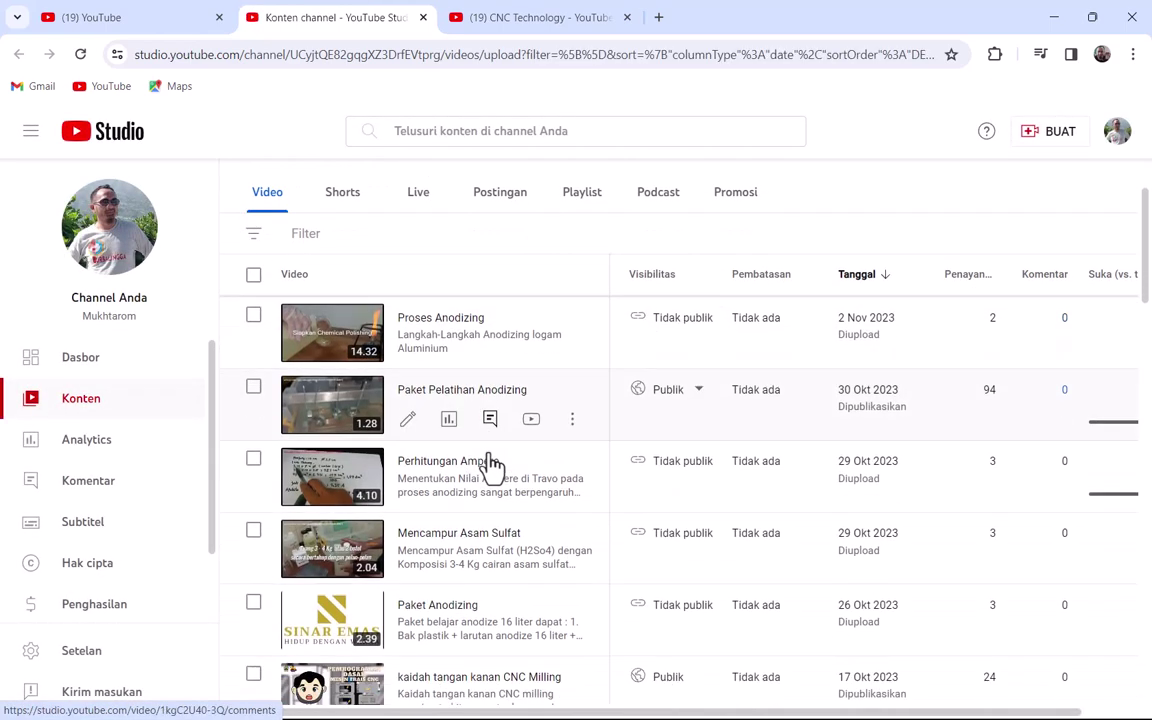
scroll(493, 465, down, 7)
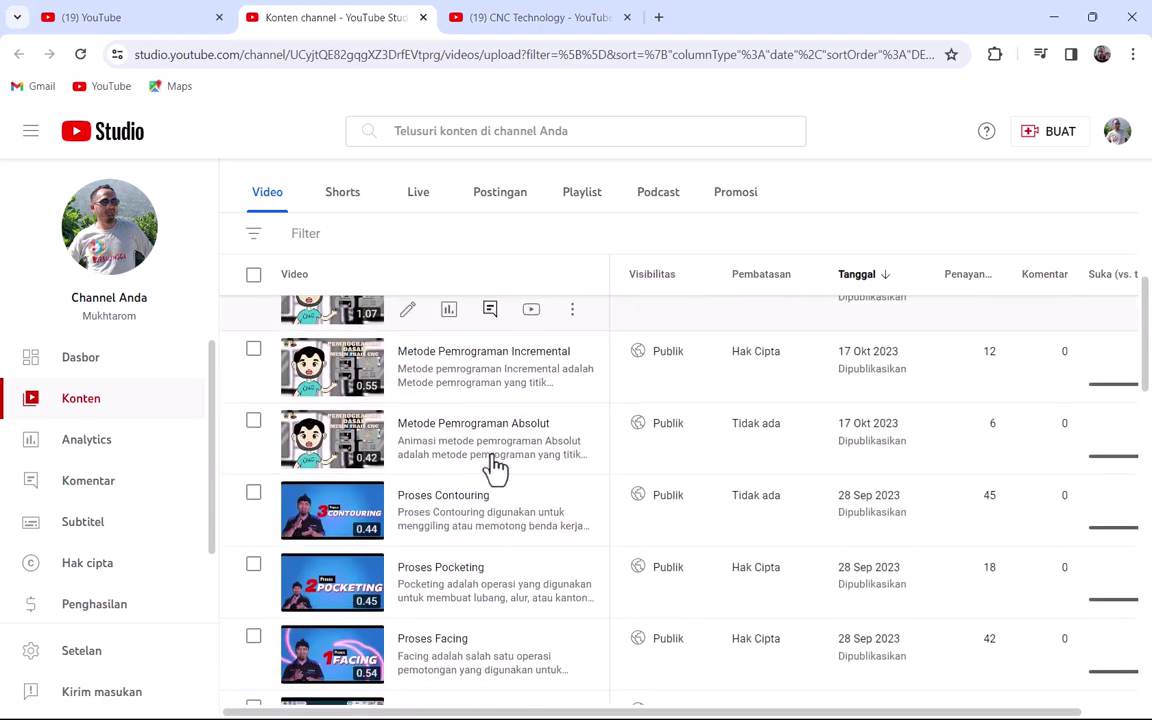
scroll(495, 465, down, 7)
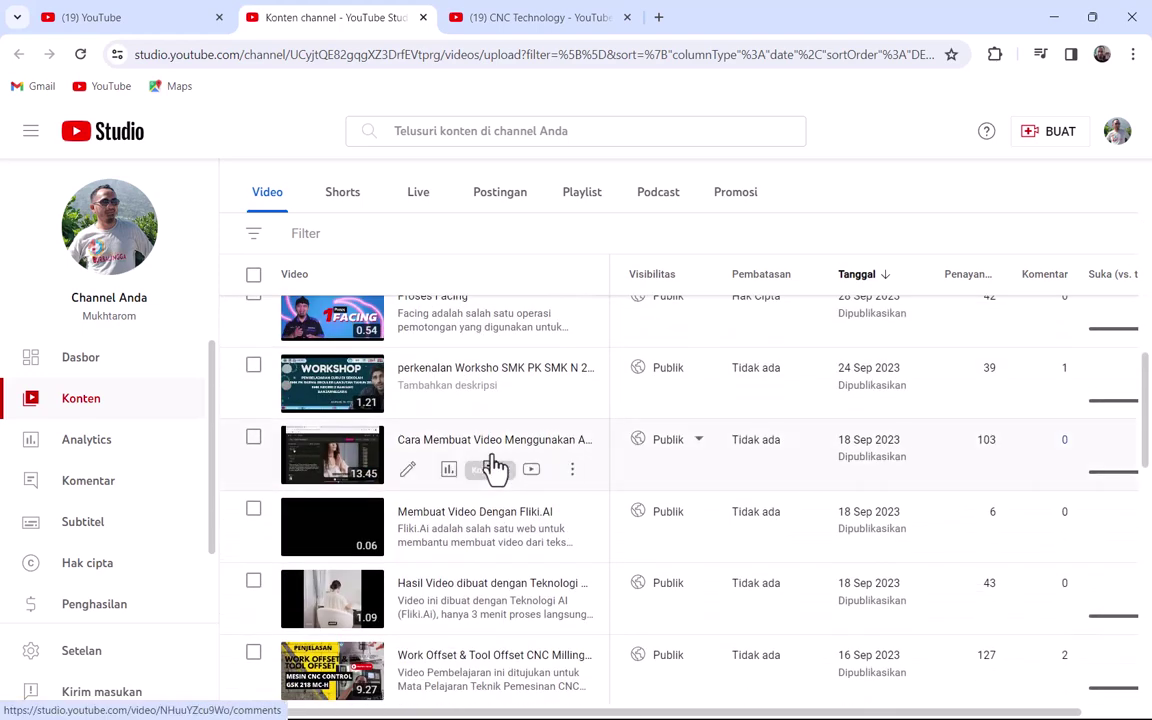
scroll(495, 465, down, 1)
scroll(497, 465, down, 5)
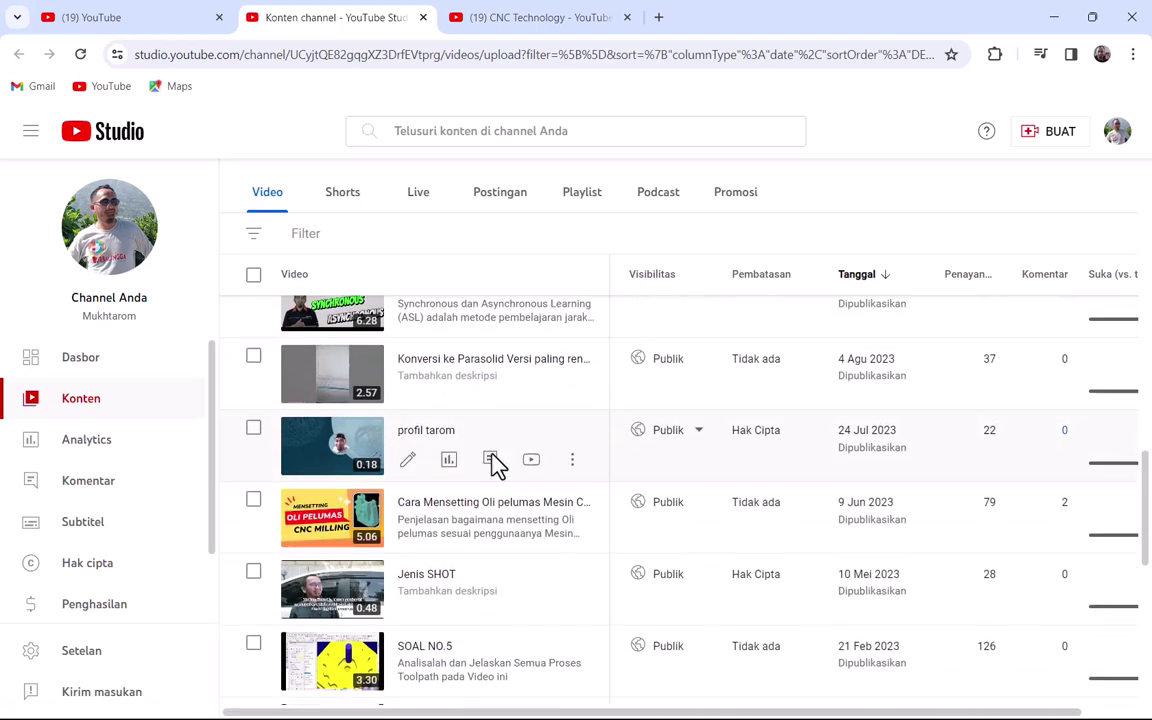
scroll(494, 465, up, 3)
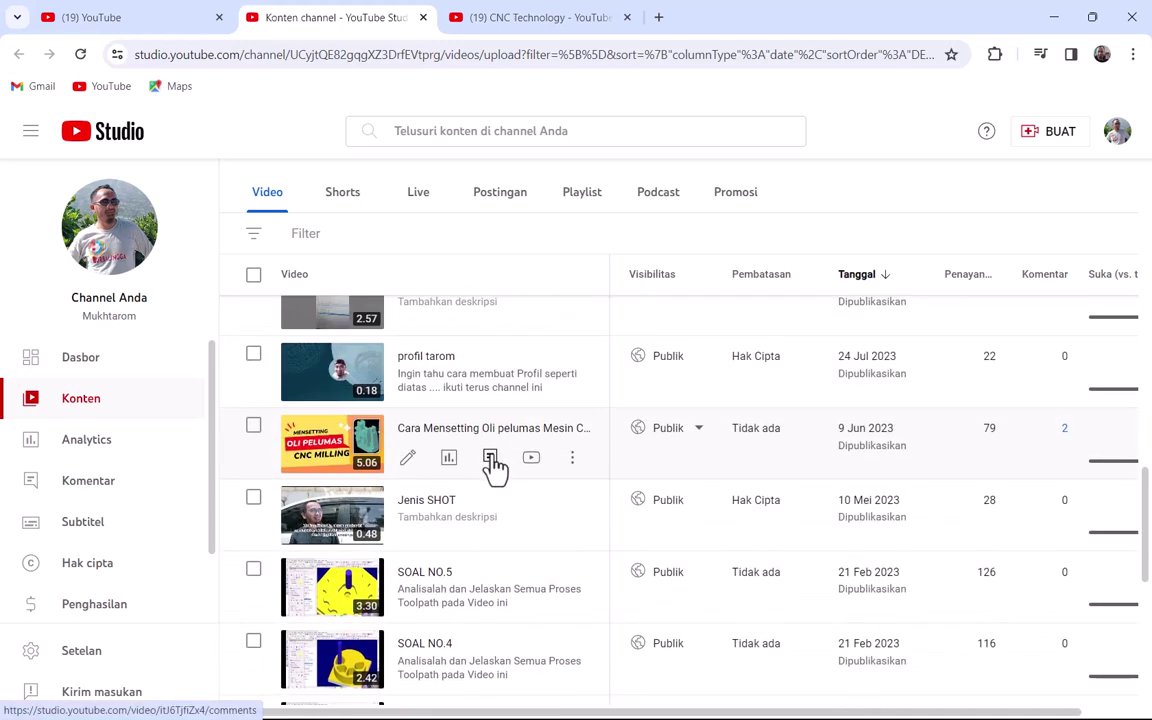
scroll(495, 465, down, 5)
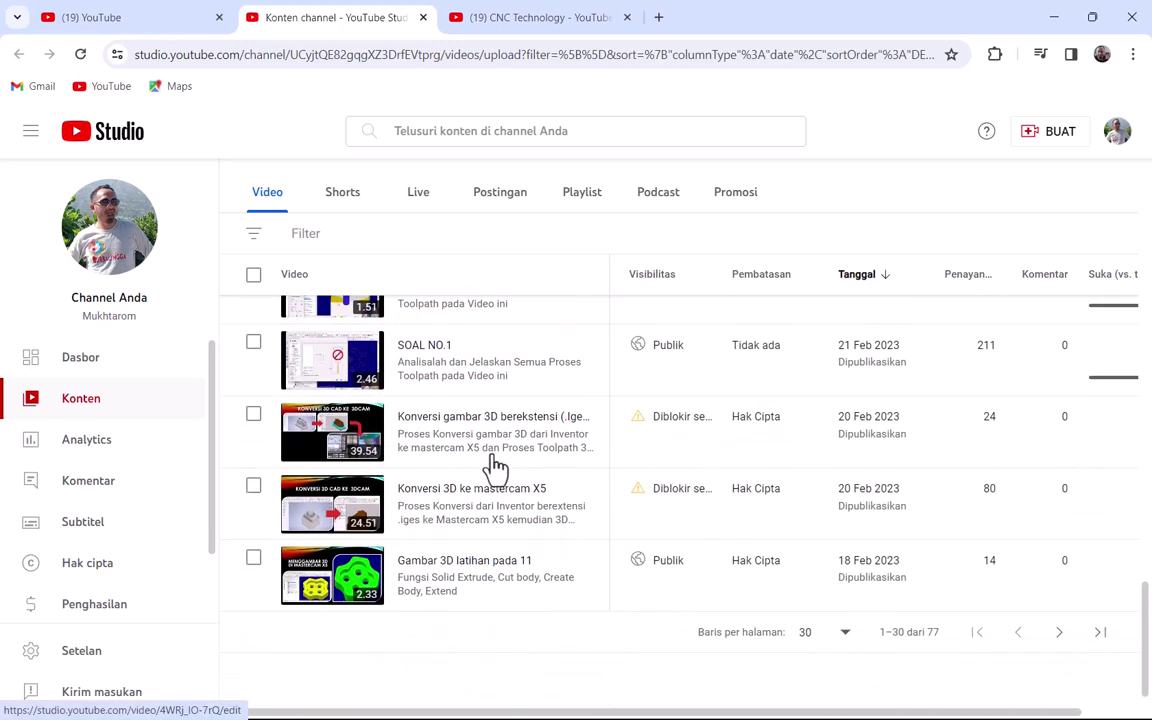
scroll(497, 465, down, 1)
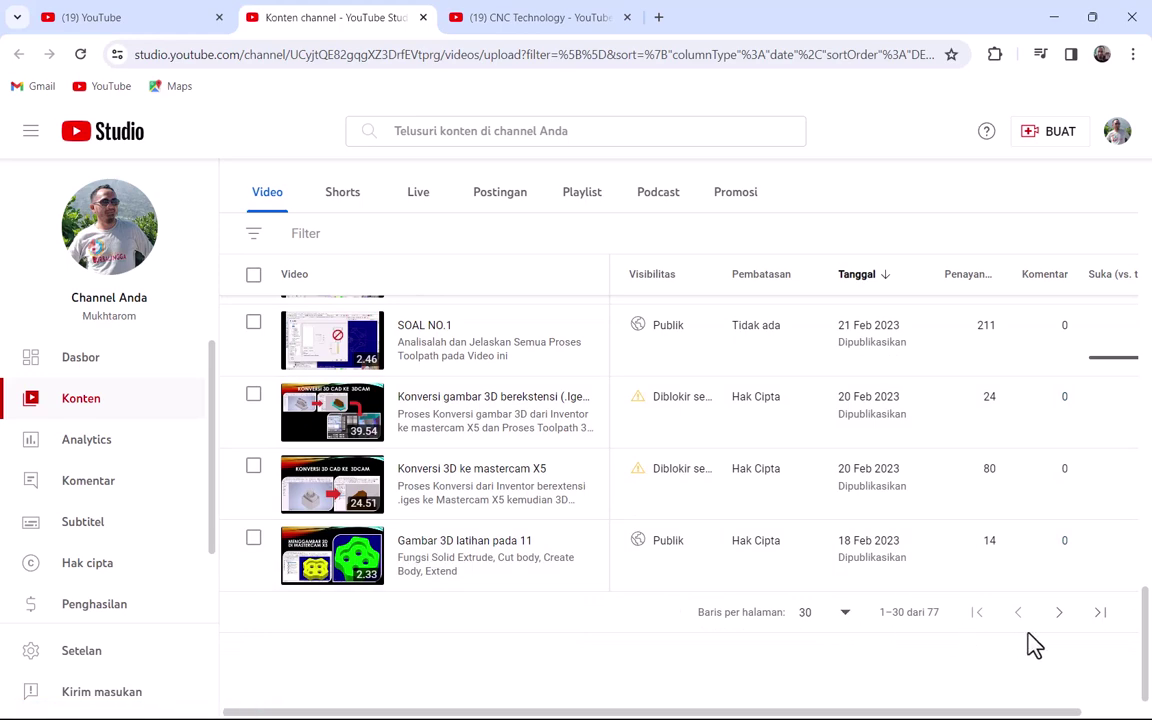
- Examine the second page of the channel's videos for a CNC milling reference
click(1062, 614)
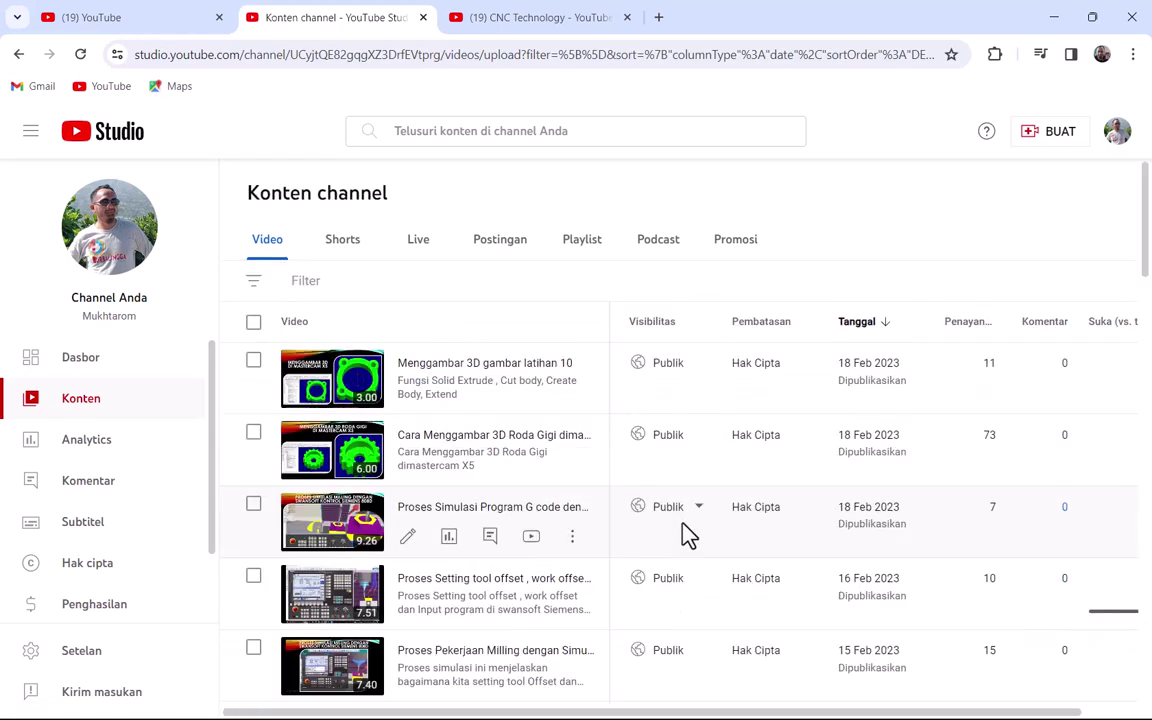
scroll(600, 540, down, 5)
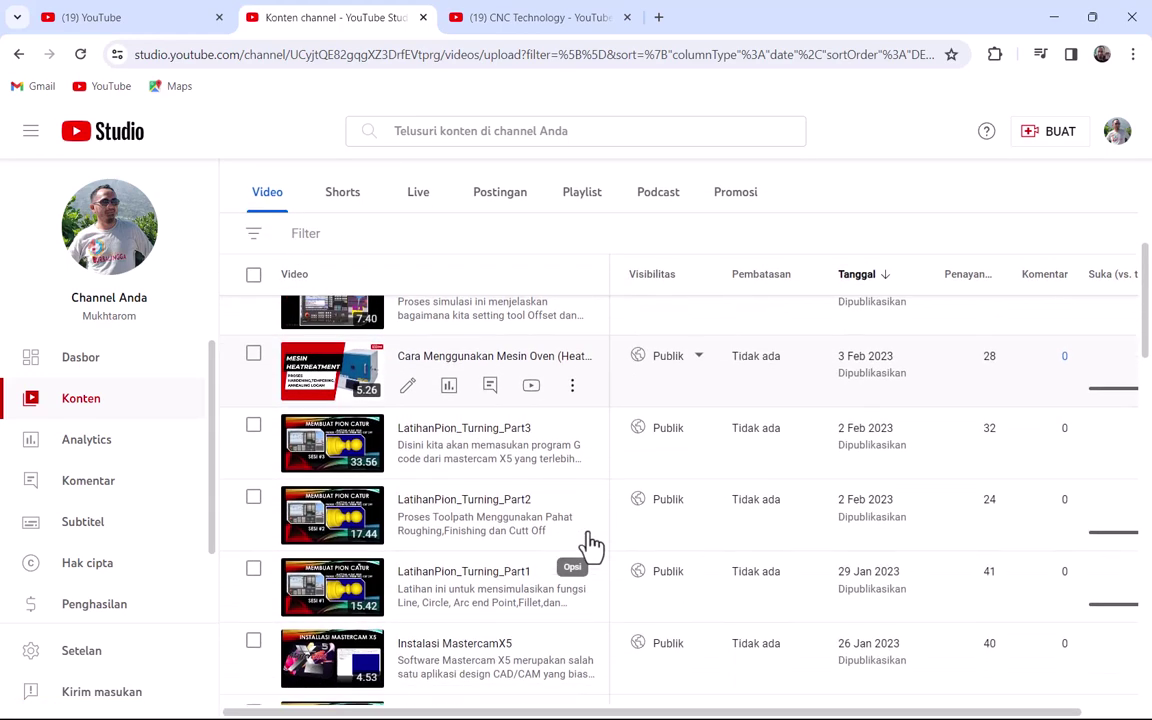
scroll(590, 545, down, 4)
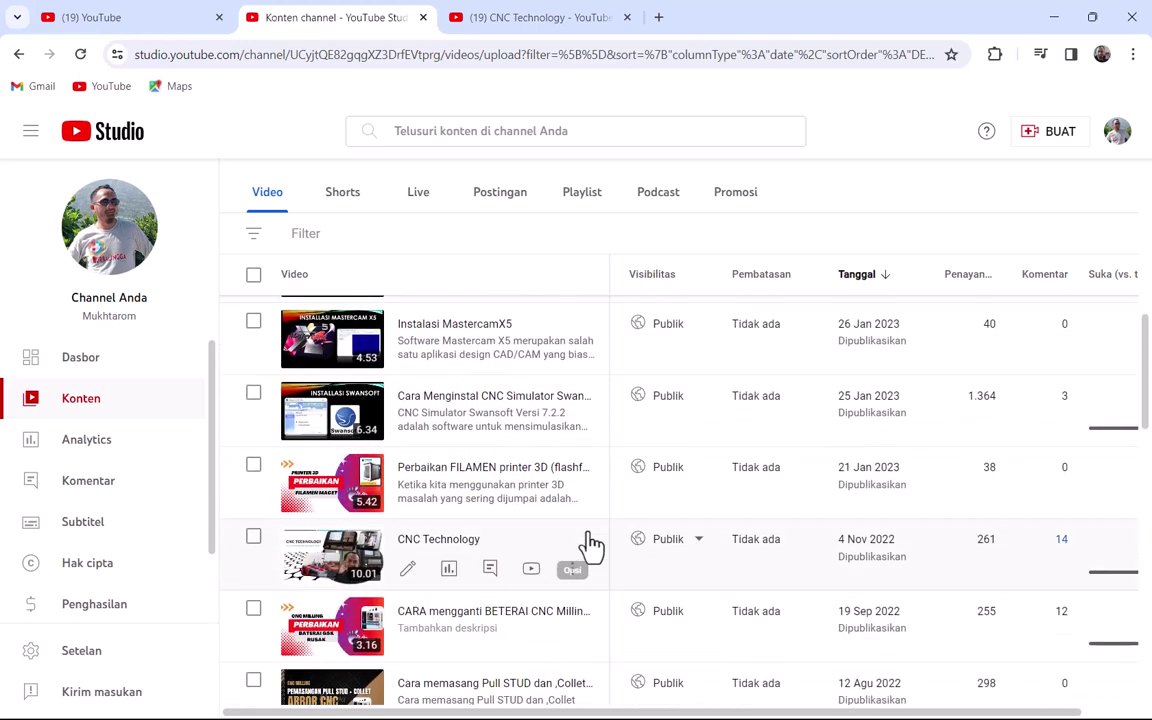
scroll(590, 545, down, 2)
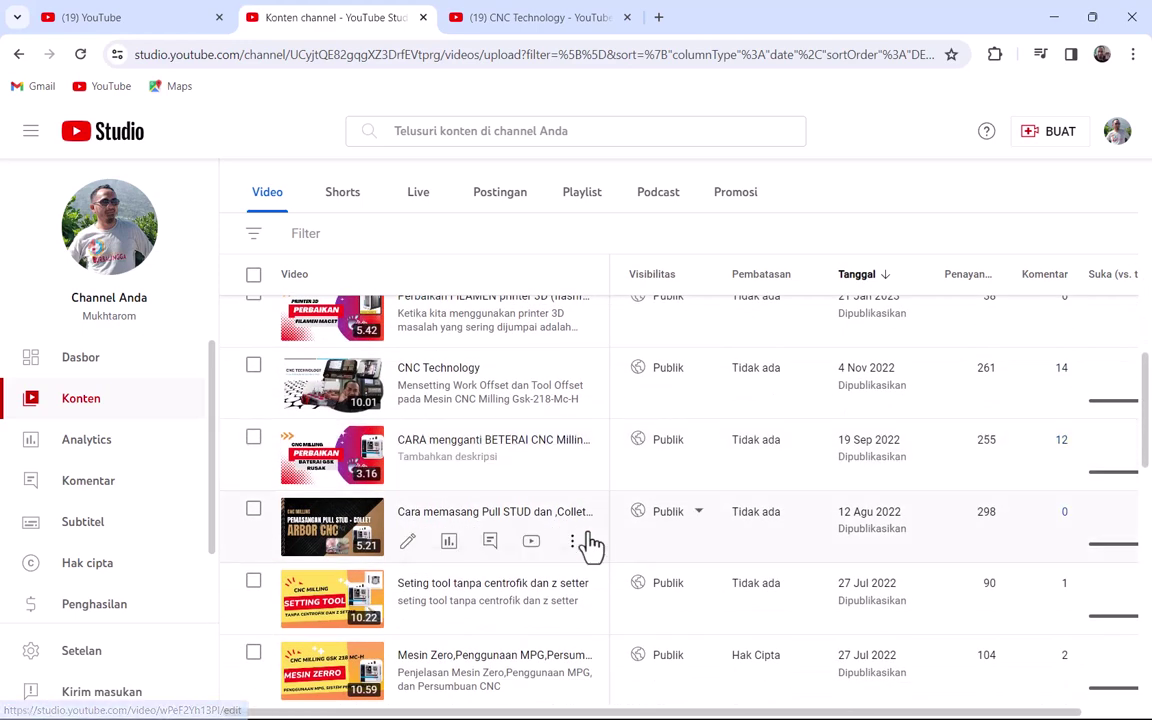
scroll(590, 545, down, 4)
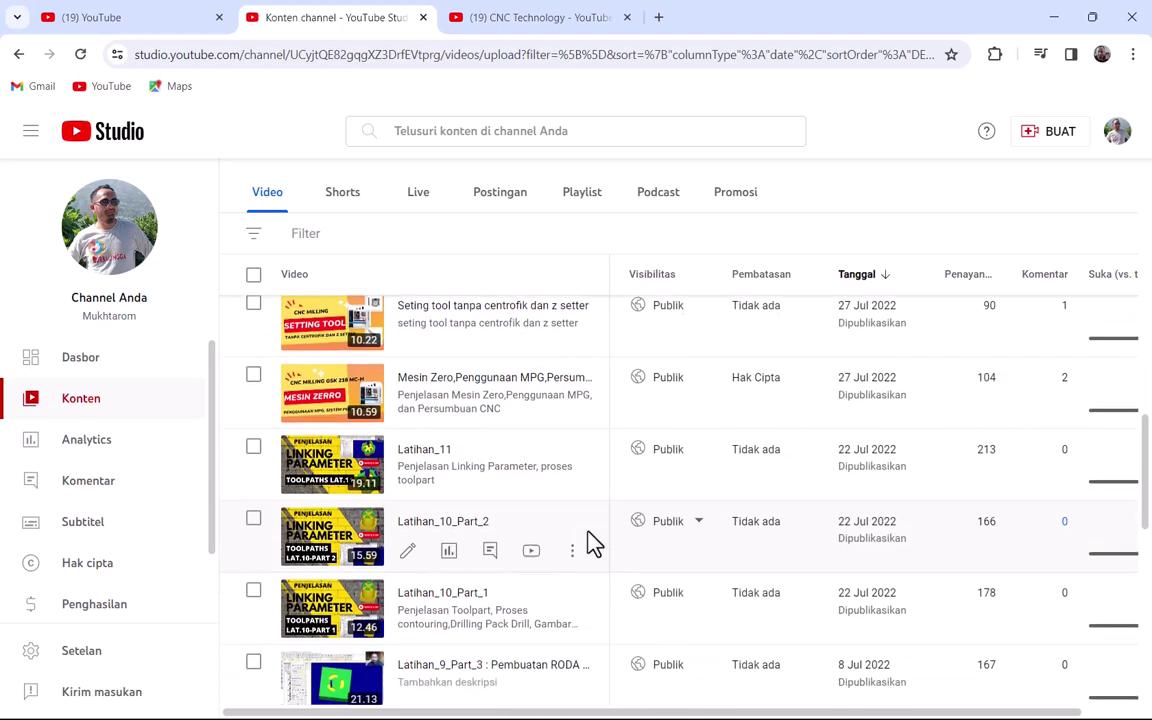
scroll(590, 545, down, 1)
scroll(590, 545, up, 5)
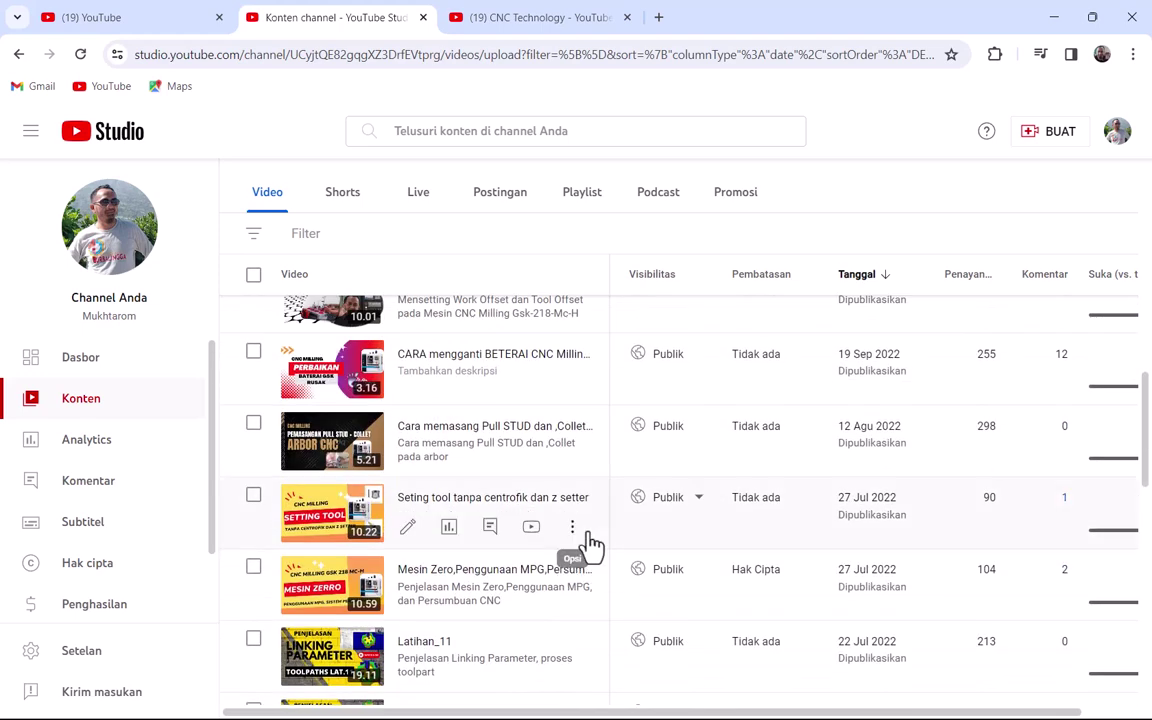
scroll(590, 545, up, 3)
scroll(590, 545, down, 12)
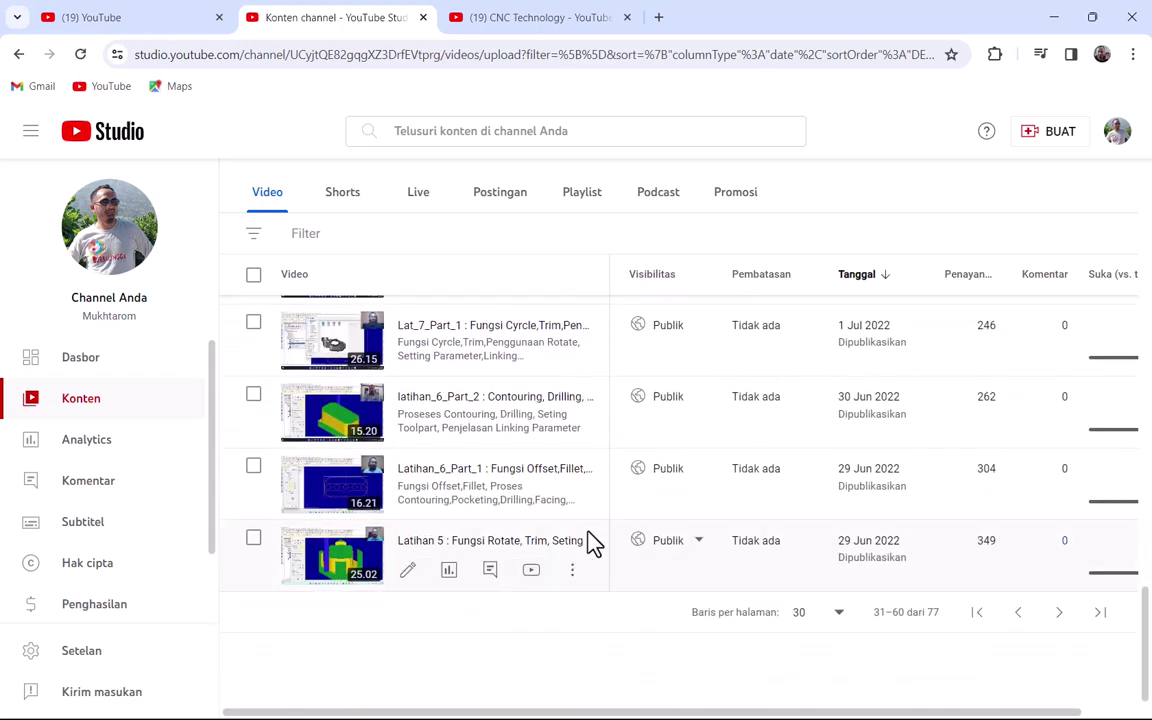
- Find "Prosedur mematikan Mesin CNC Milling control GSK 218 MC-H" on the third page of videos and open its details
scroll(592, 540, up, 1)
click(1058, 698)
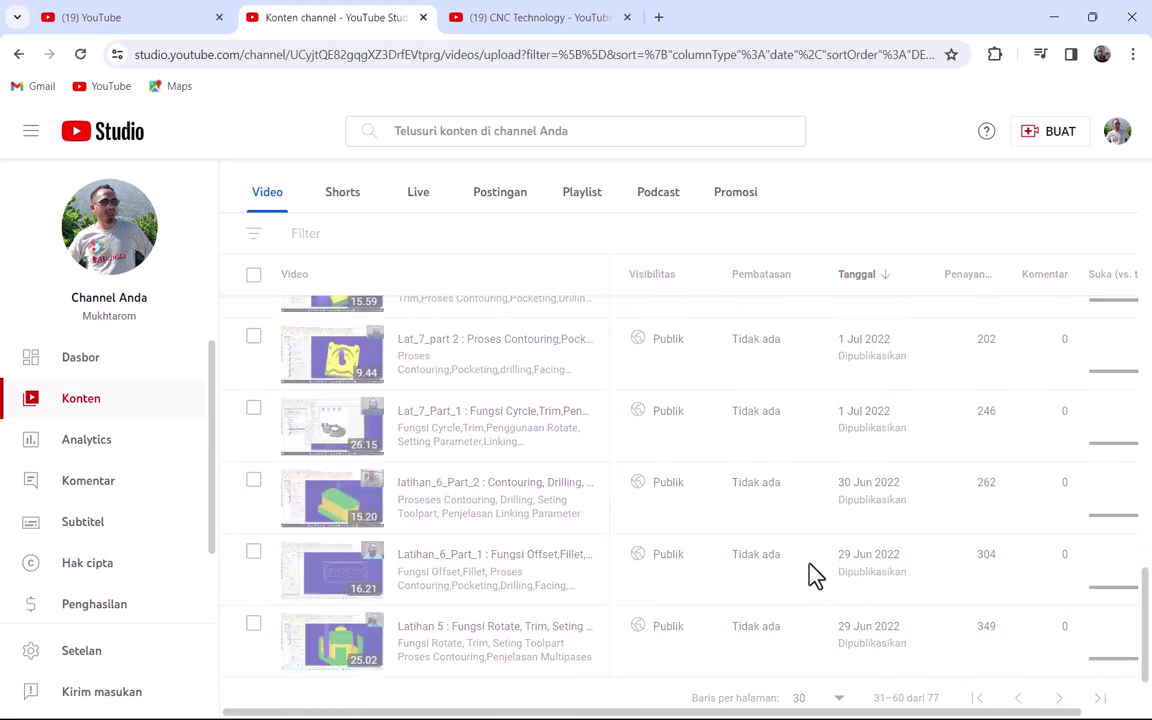
scroll(591, 545, down, 1)
scroll(592, 545, down, 3)
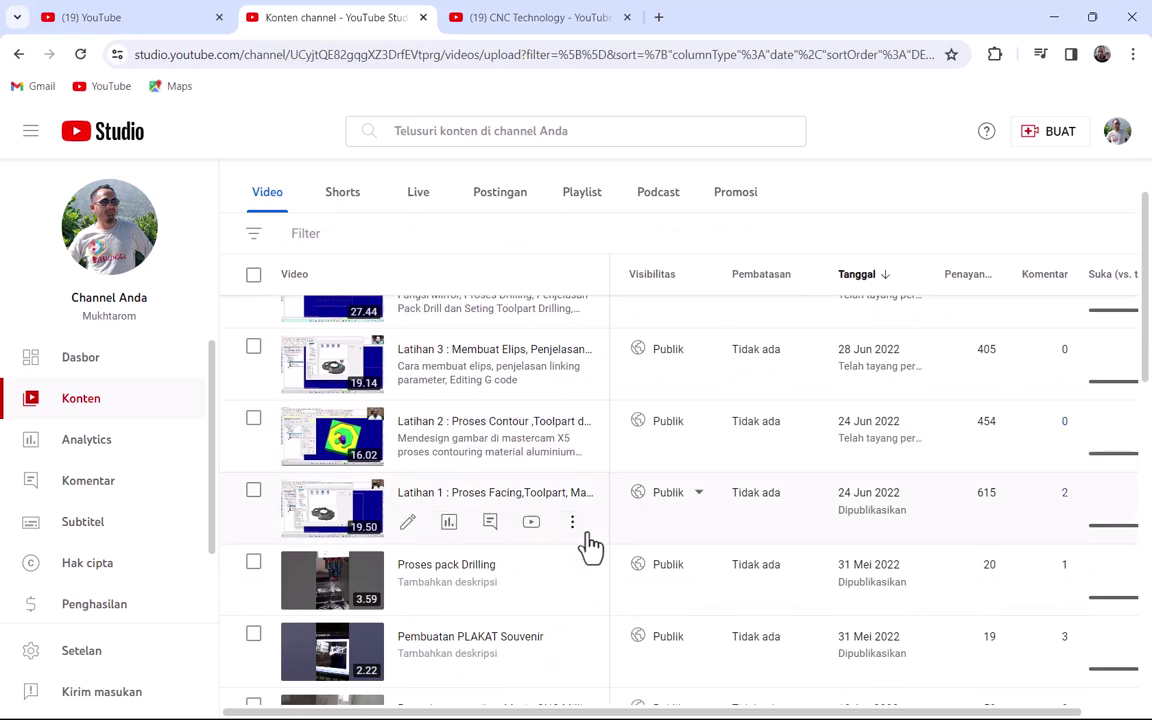
scroll(592, 545, down, 2)
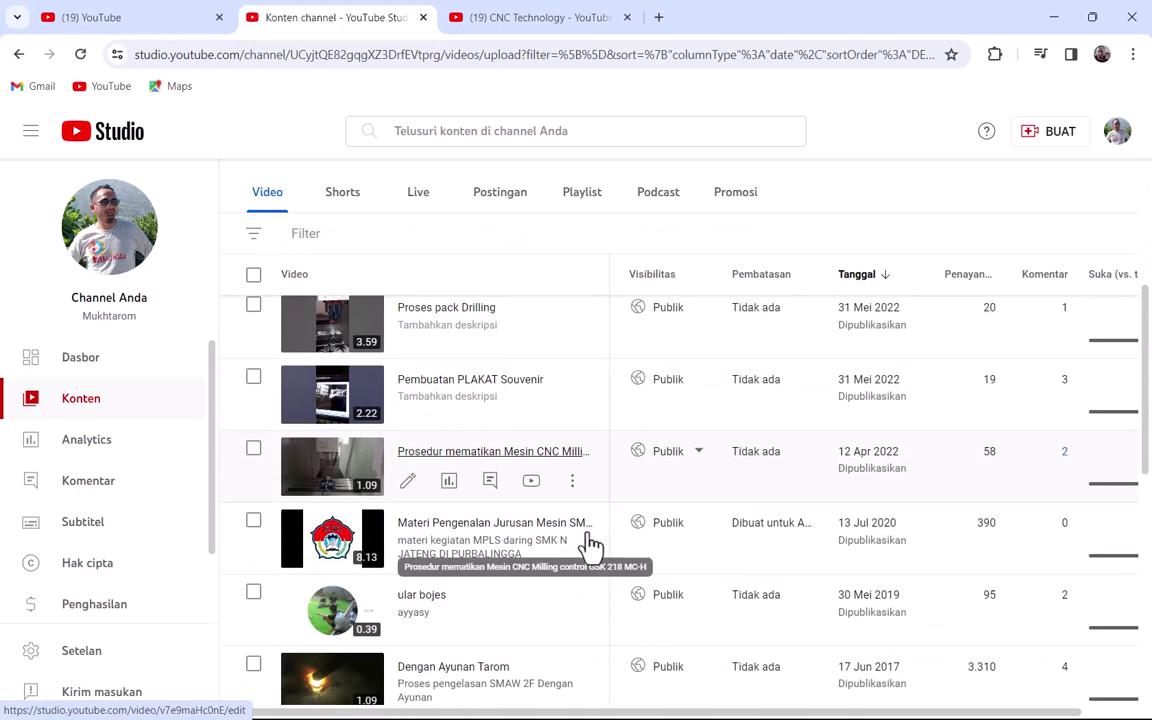
scroll(588, 545, up, 1)
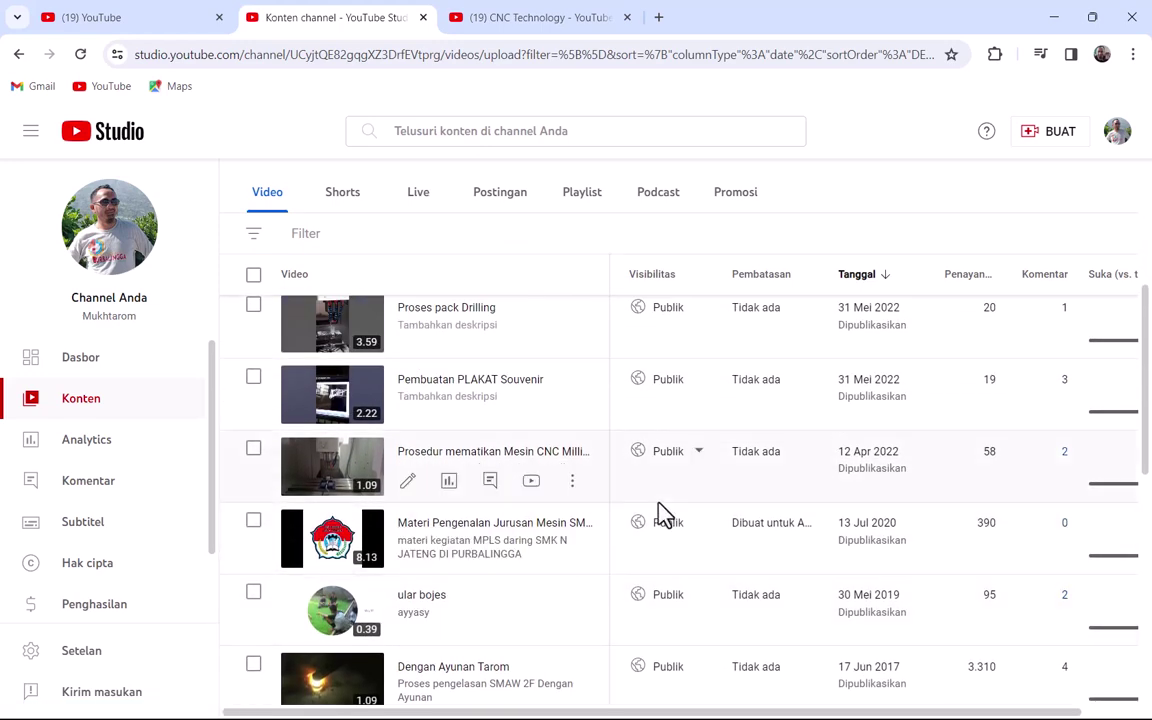
right_click(507, 462)
click(476, 470)
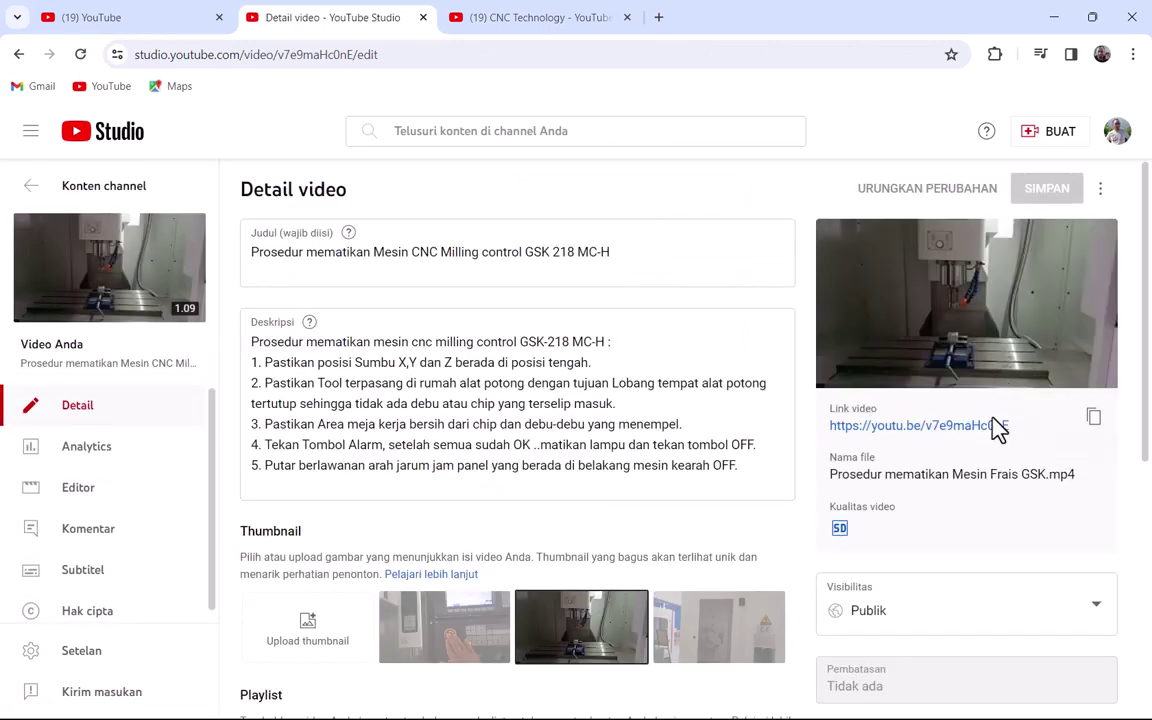
- Open the CNC shutdown procedure video on YouTube, pause it and copy its web address
click(984, 430)
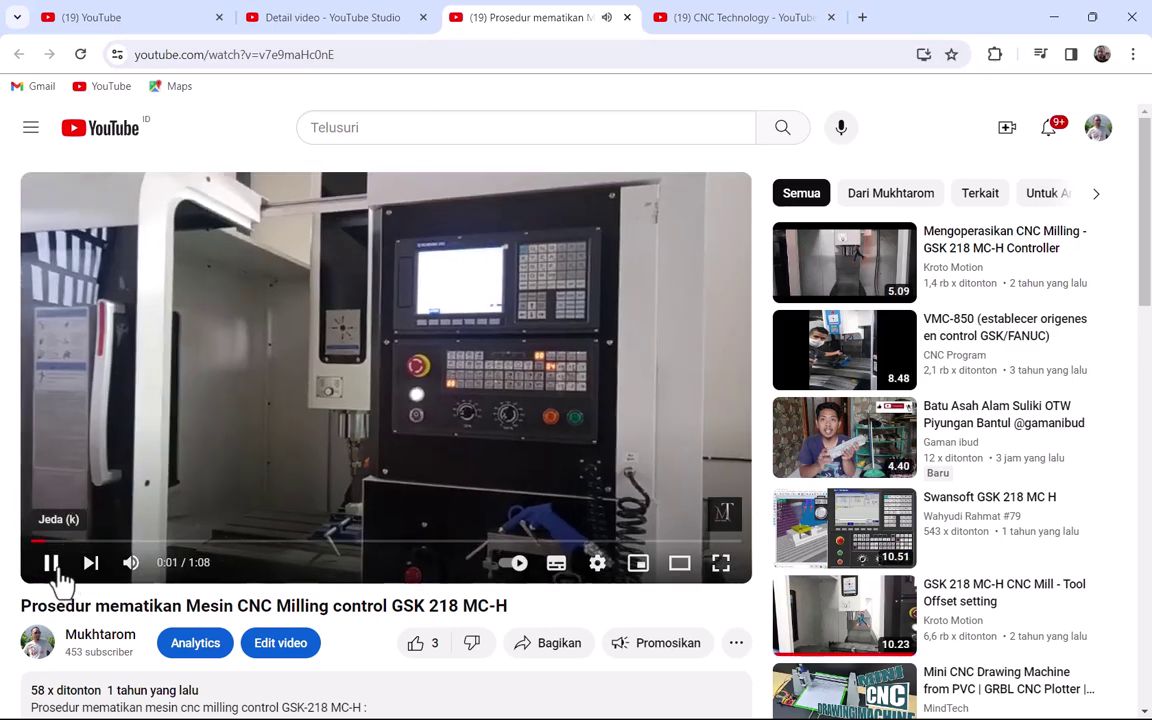
click(51, 562)
click(357, 52)
key(ctrl+c)
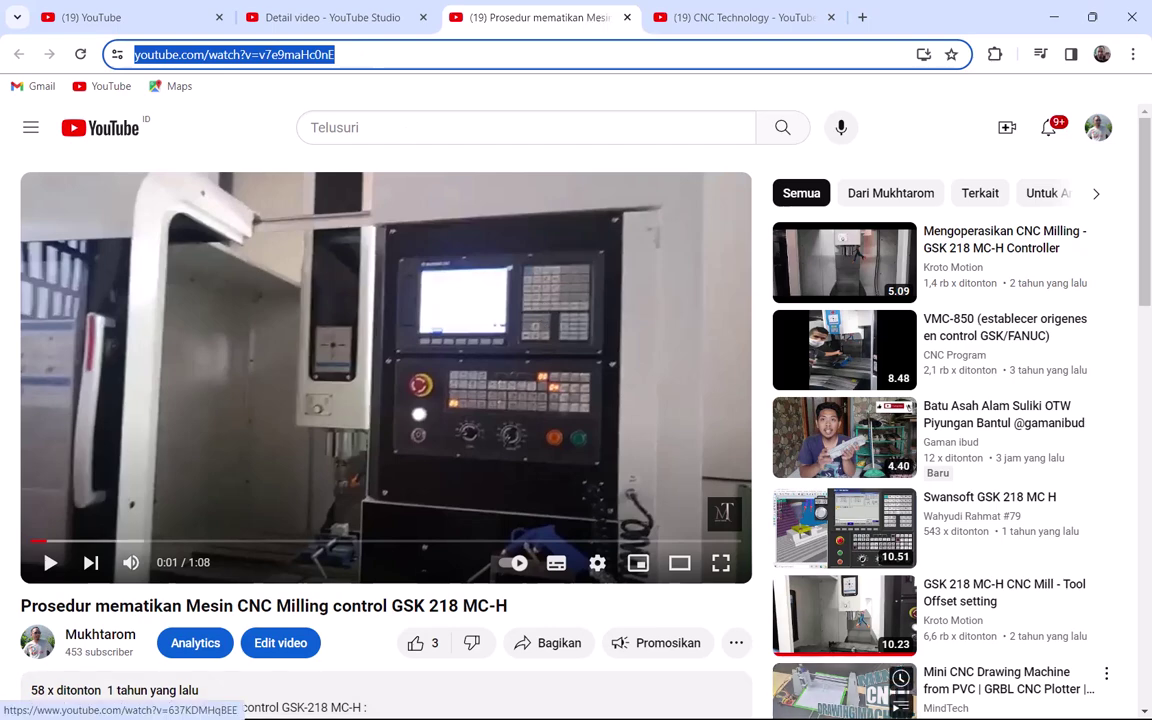
- Switch back to the module editor and paste the copied YouTube link into the second reference entry
mouse_move(841, 718)
key(super)
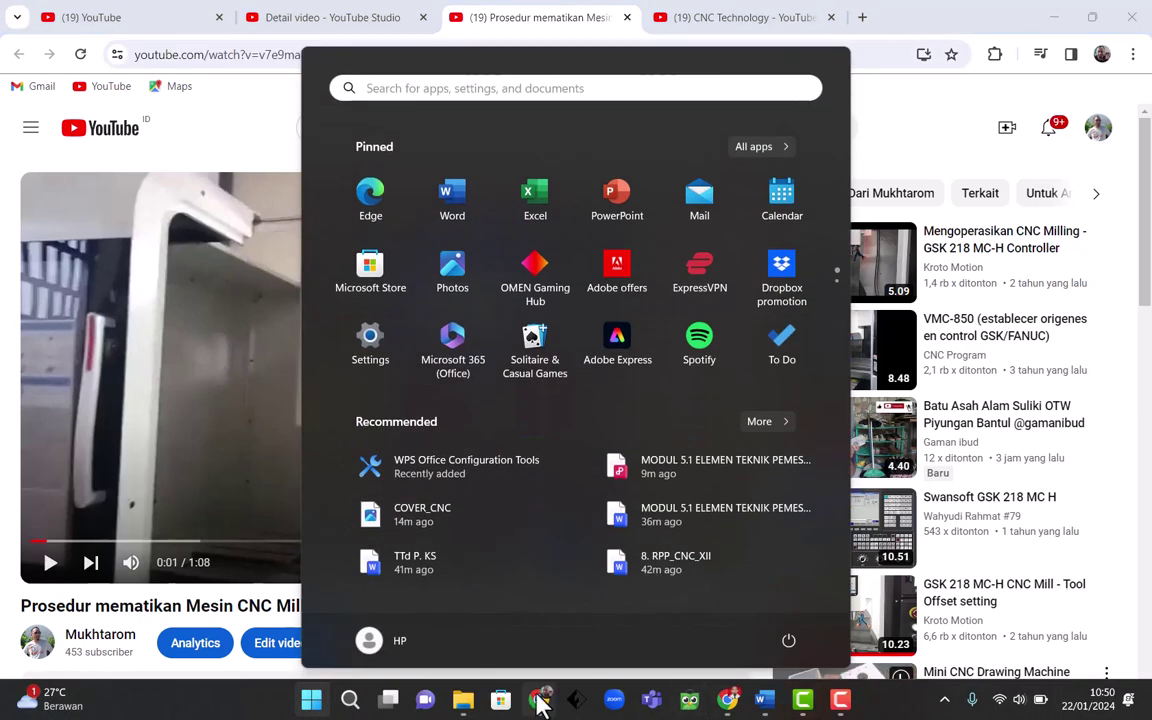
click(727, 699)
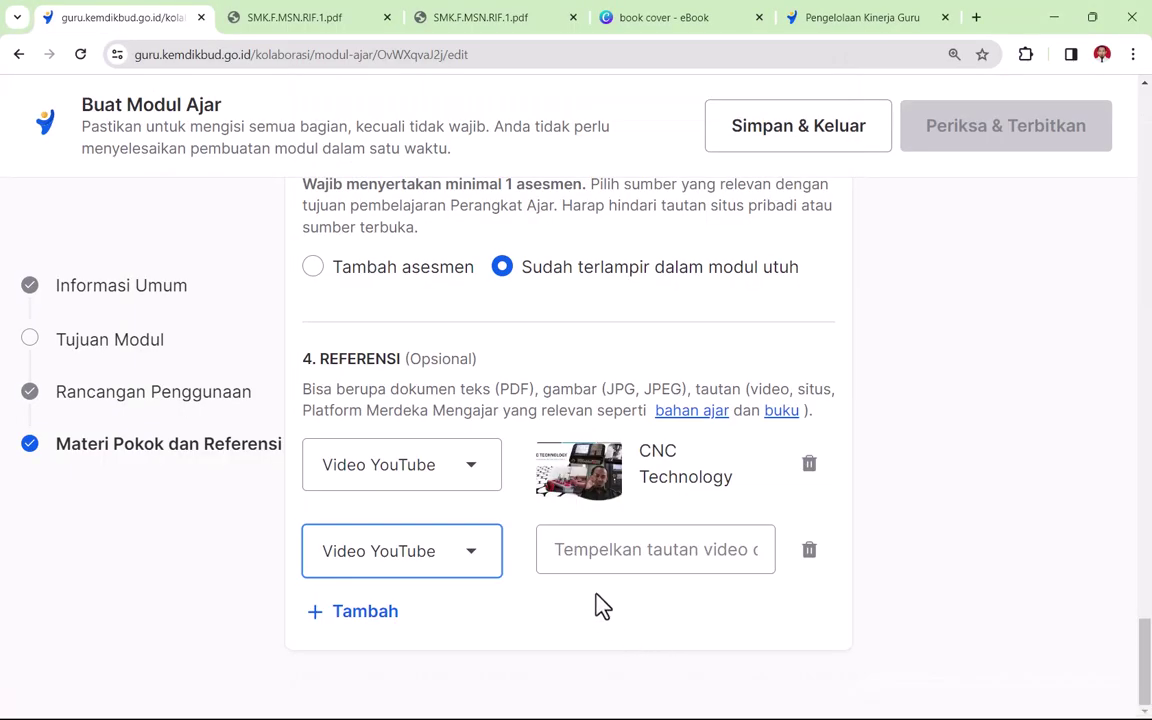
click(579, 553)
key(ctrl+v)
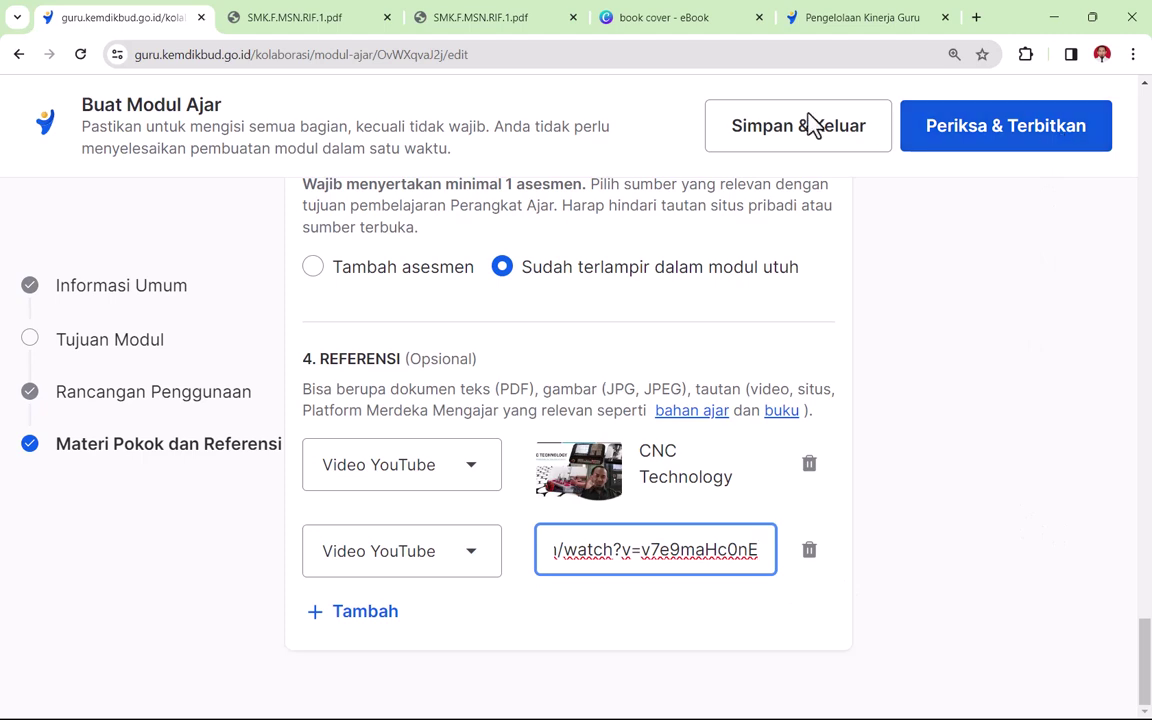
key(super)
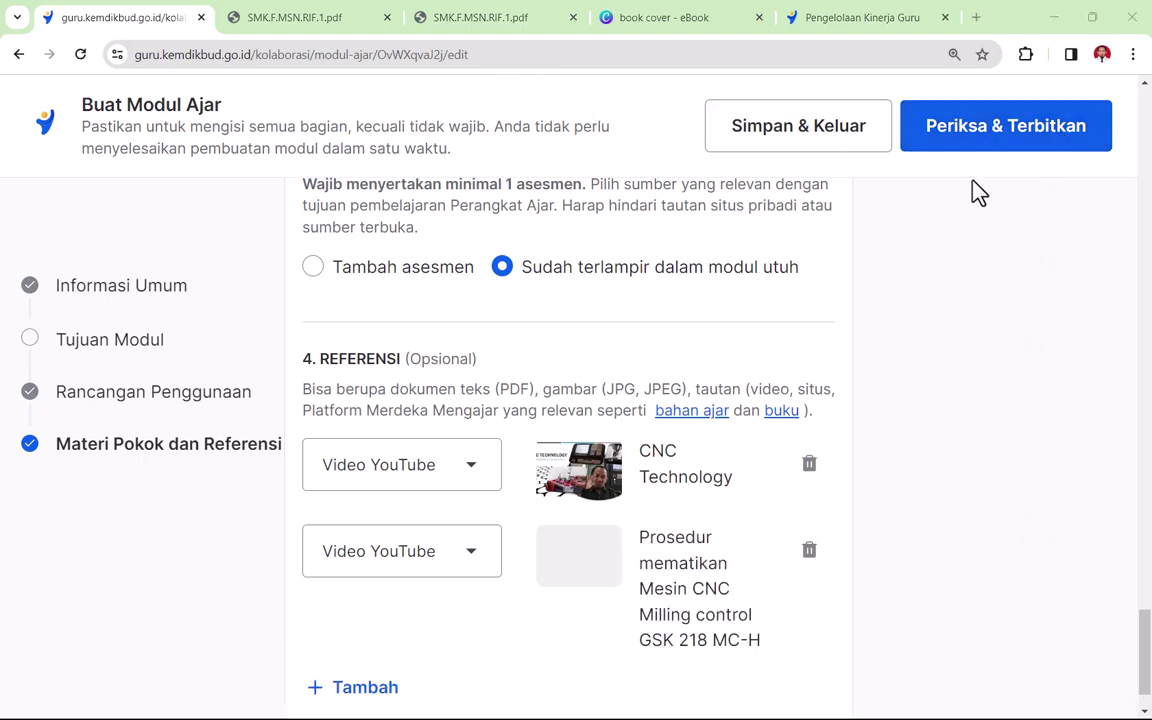
- Start the pre-publication check of the module and mark Kelengkapan items 1 to 5 as fulfilled
scroll(910, 435, down, 1)
click(1016, 149)
scroll(892, 445, down, 1)
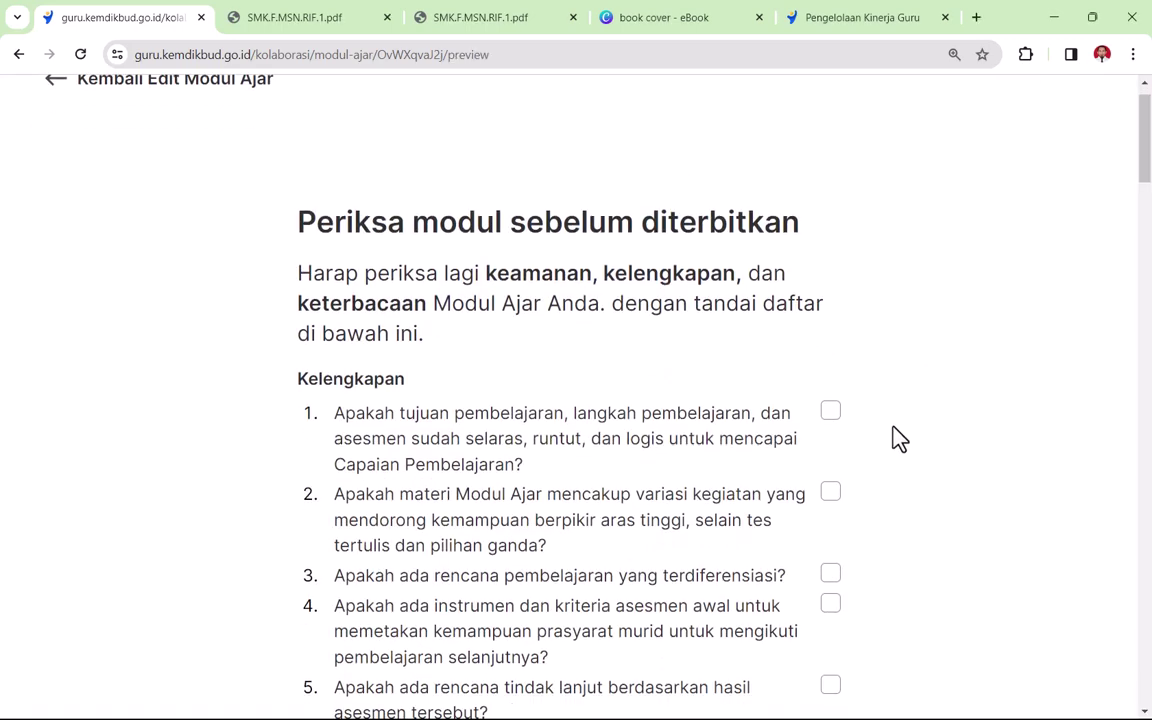
click(830, 370)
click(830, 451)
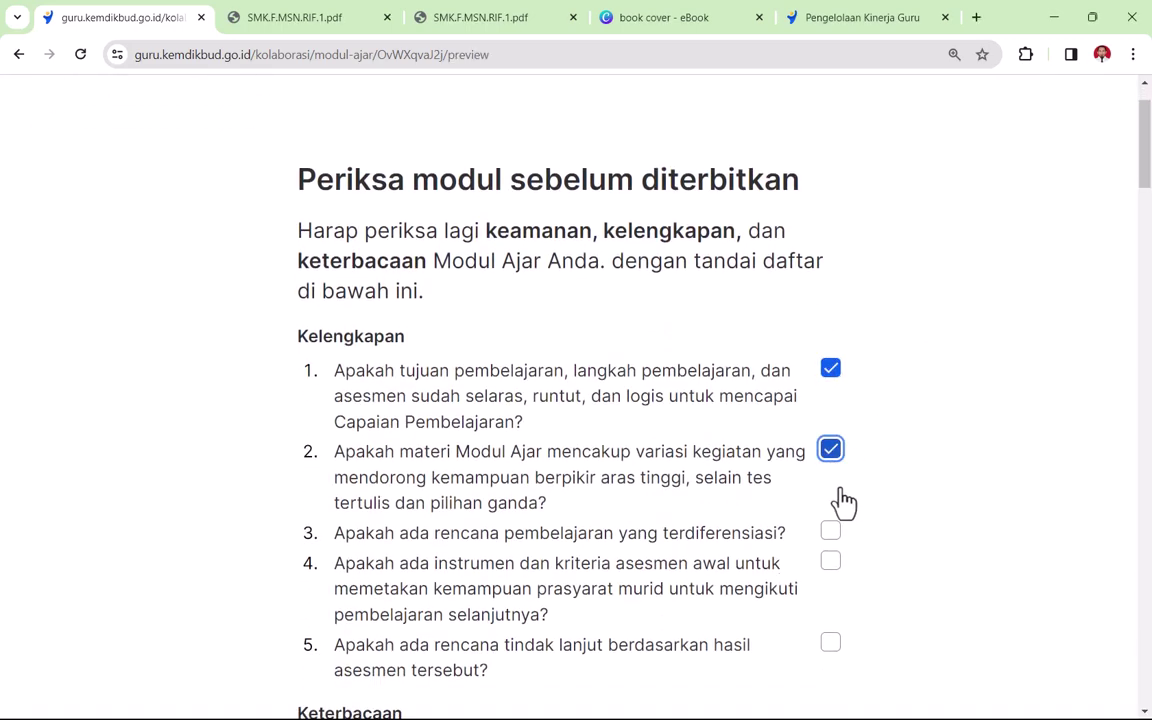
click(830, 531)
click(830, 561)
scroll(862, 584, down, 1)
scroll(865, 588, down, 2)
click(830, 386)
- Mark Keterbacaan items 6 to 8 and Keamanan items 9 and 10 of the pre-publication checklist as fulfilled
click(830, 489)
click(830, 571)
scroll(877, 594, down, 4)
click(830, 288)
scroll(843, 432, up, 3)
click(830, 590)
scroll(890, 540, down, 5)
click(830, 270)
- Review the module preview from the checklist through to the references and publish the teaching module
scroll(676, 301, up, 3)
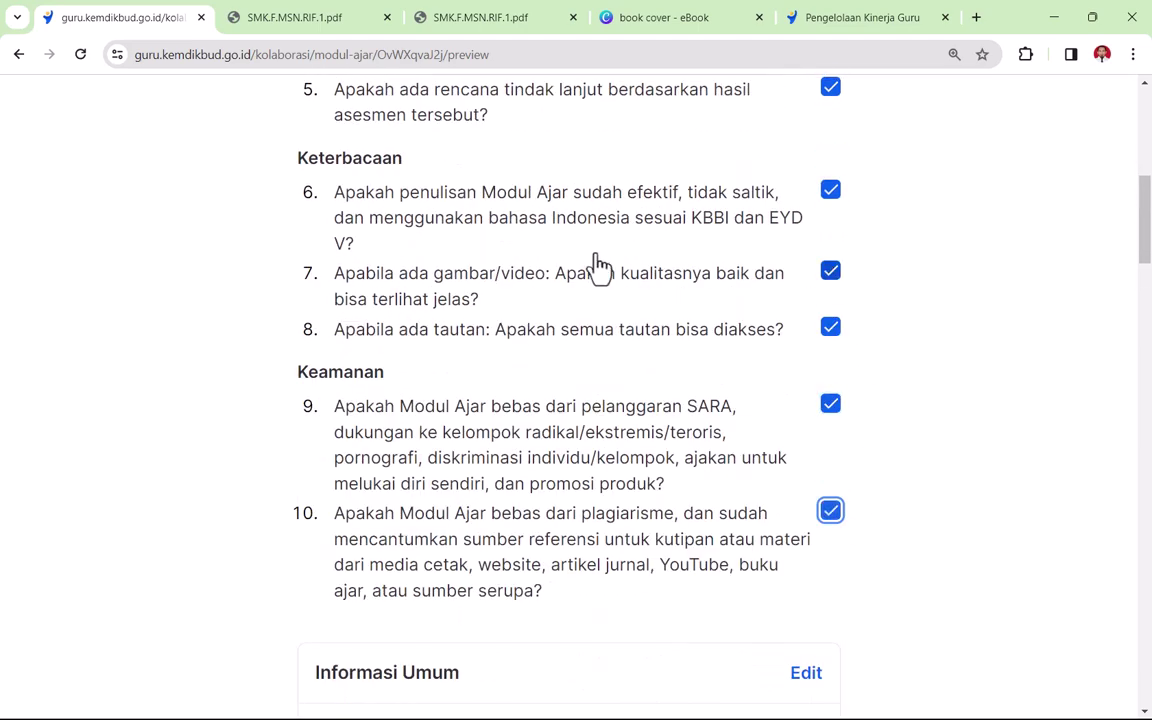
scroll(900, 445, down, 4)
scroll(892, 430, down, 20)
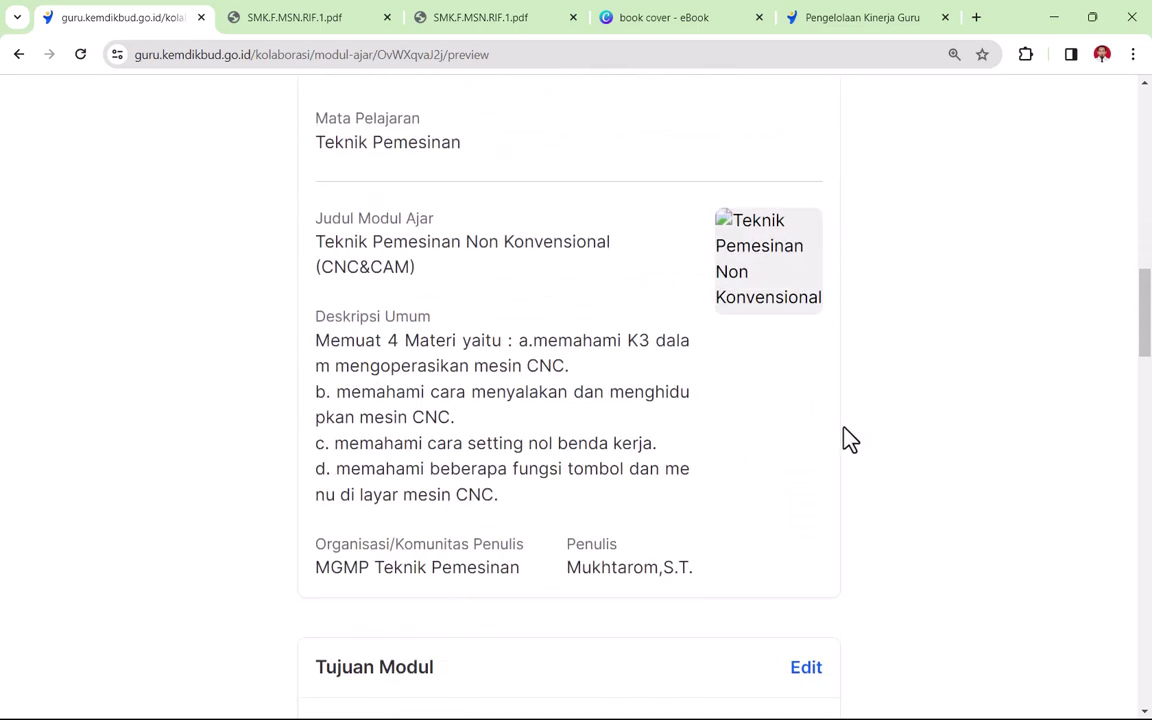
scroll(1075, 540, up, 3)
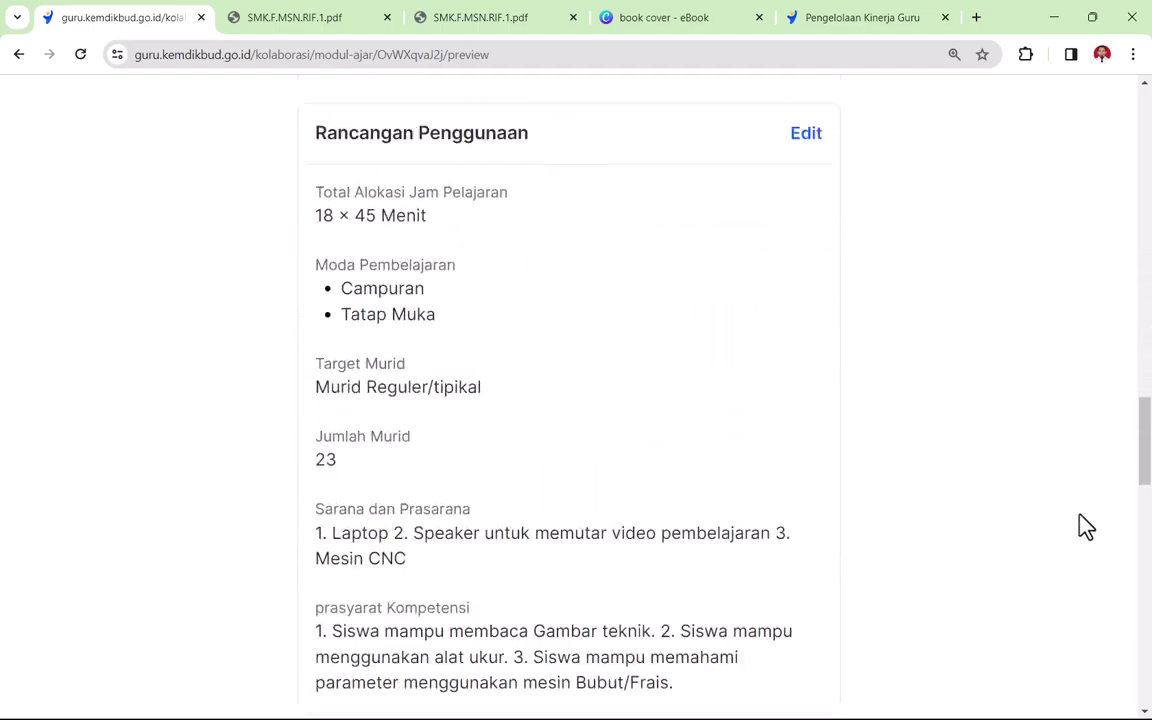
drag(1147, 473, 1105, 715)
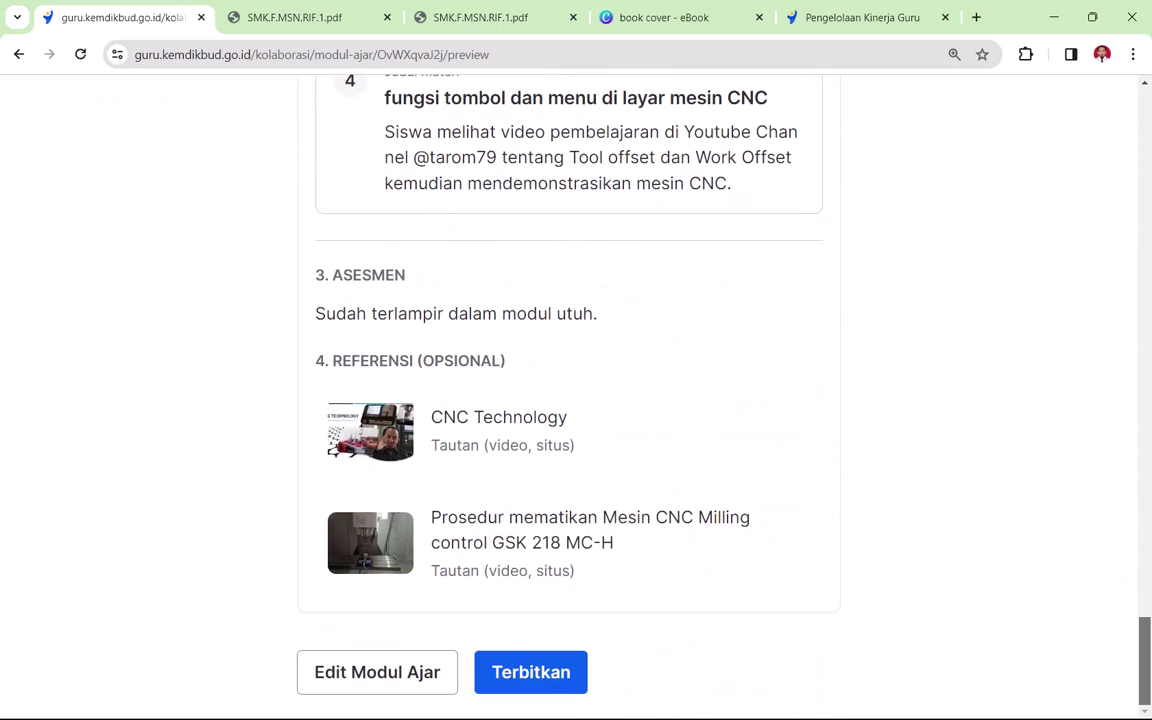
click(553, 689)
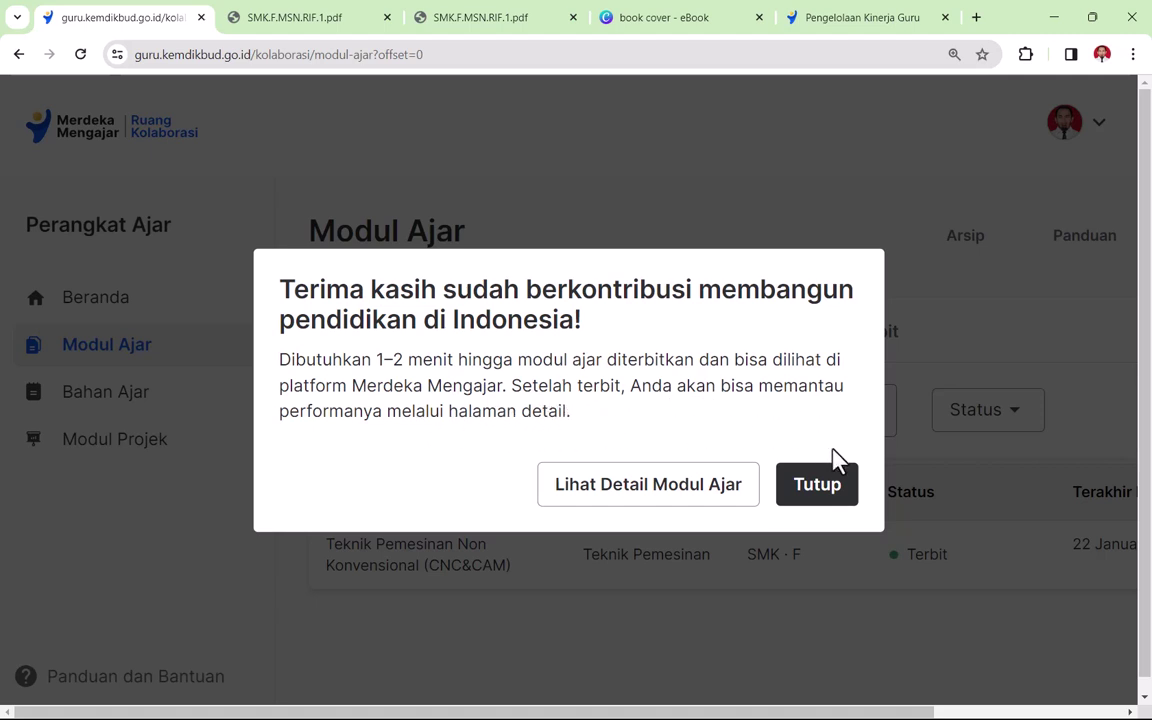
- View the published module's details through to its content status, and open its public display on PMM
click(656, 486)
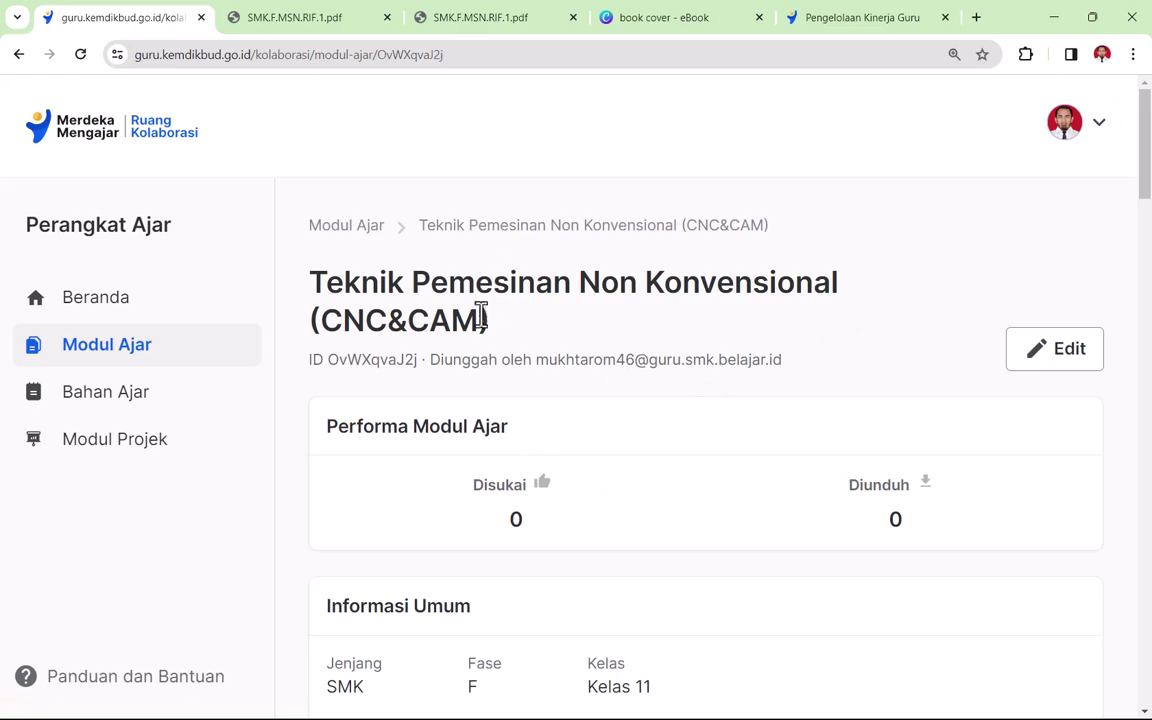
scroll(499, 351, down, 1)
scroll(499, 351, down, 12)
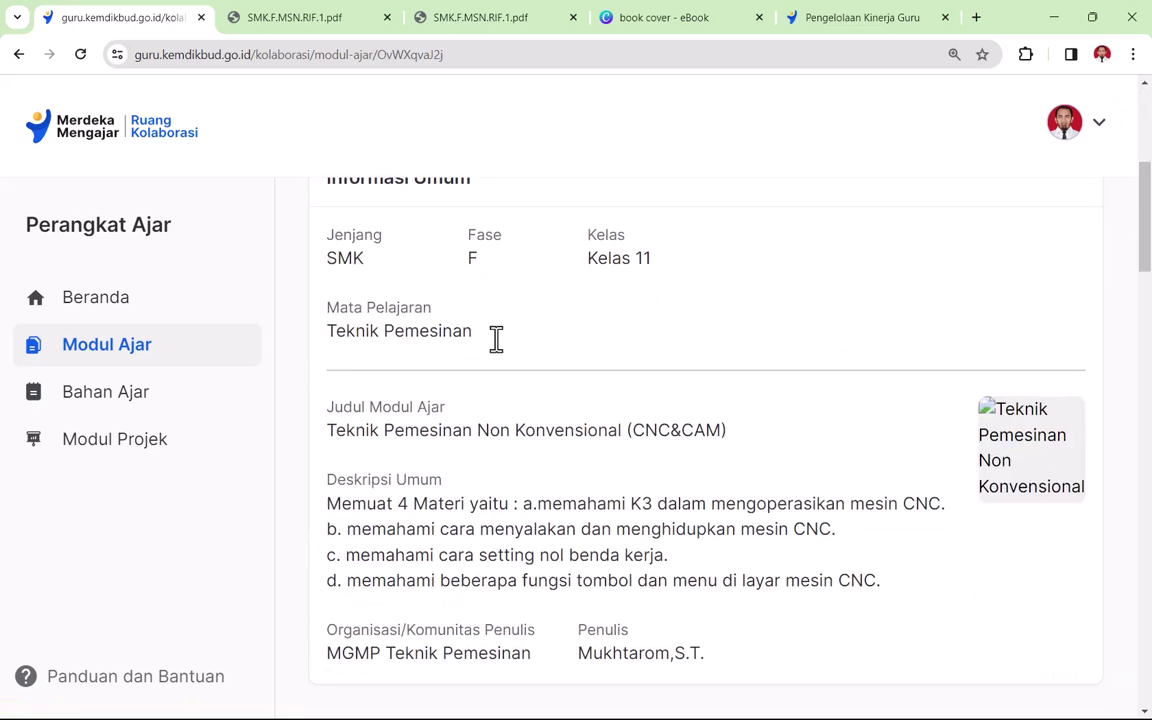
scroll(496, 340, down, 10)
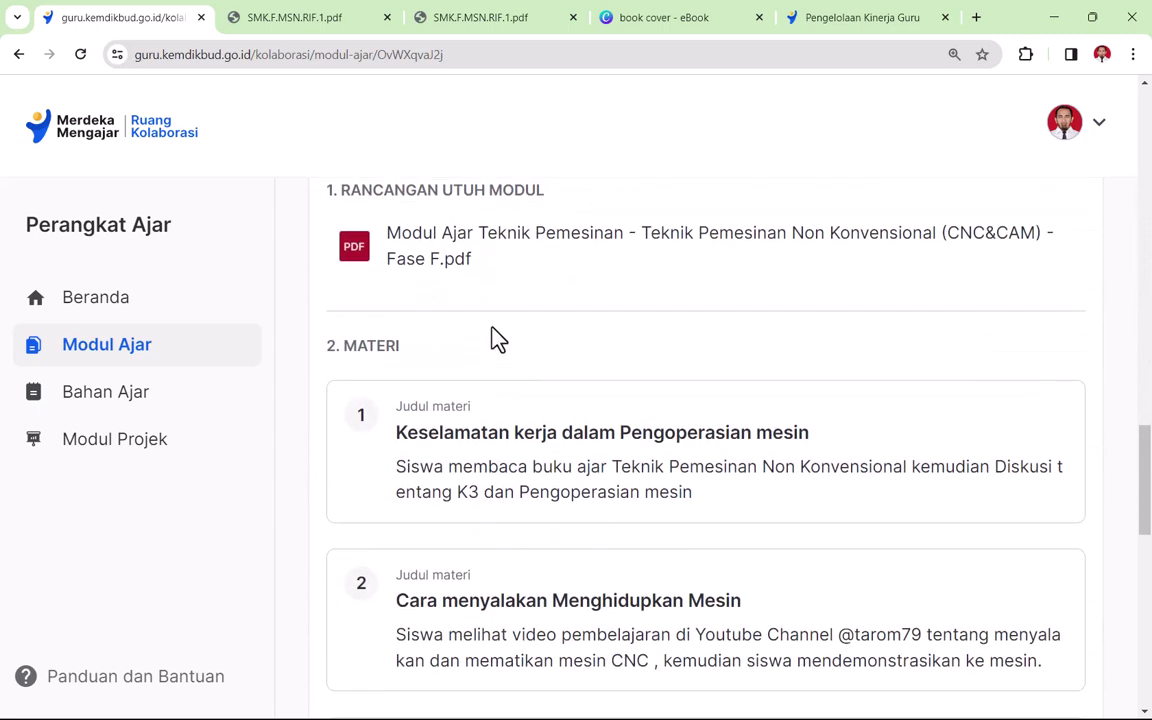
scroll(496, 340, down, 10)
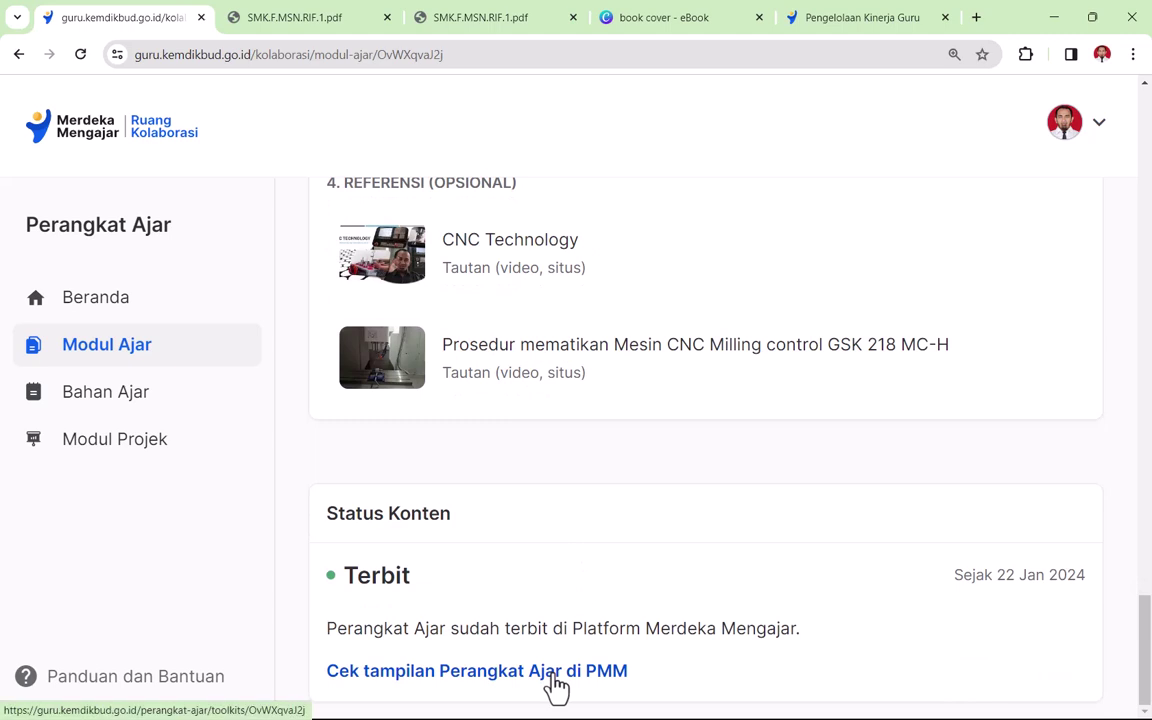
click(508, 672)
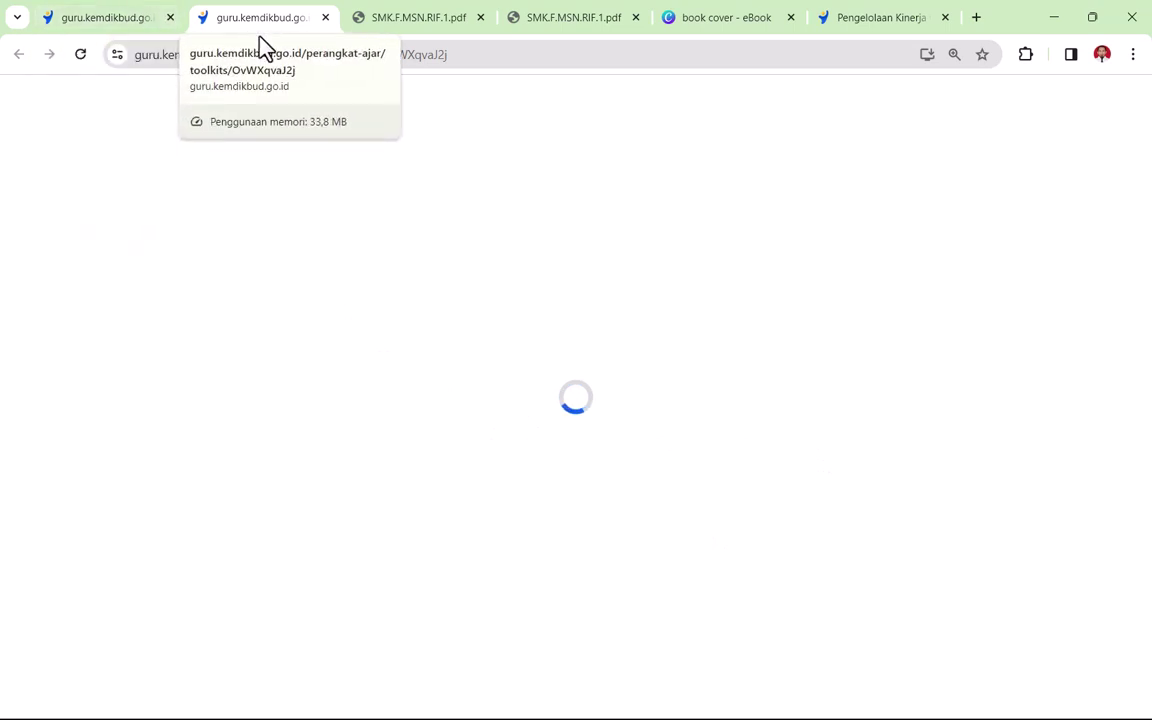
- Examine the published module's PMM page, including its cover, description, learning objectives, materials, assessment and references
scroll(570, 338, down, 3)
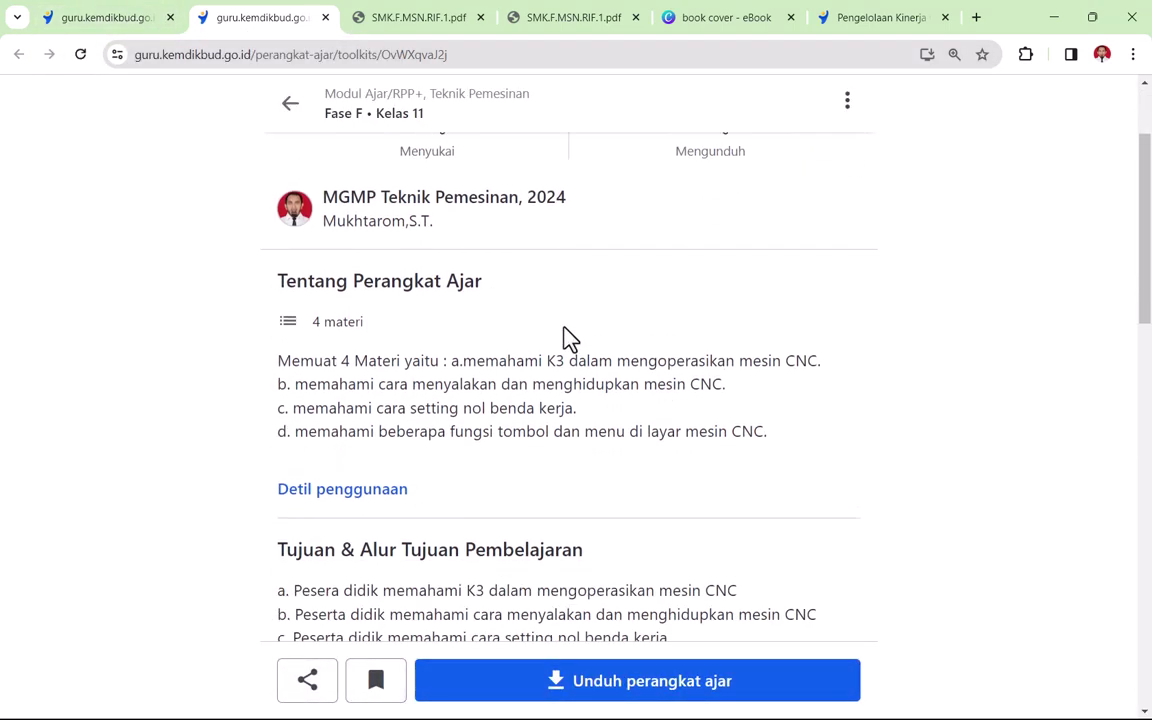
scroll(760, 308, up, 3)
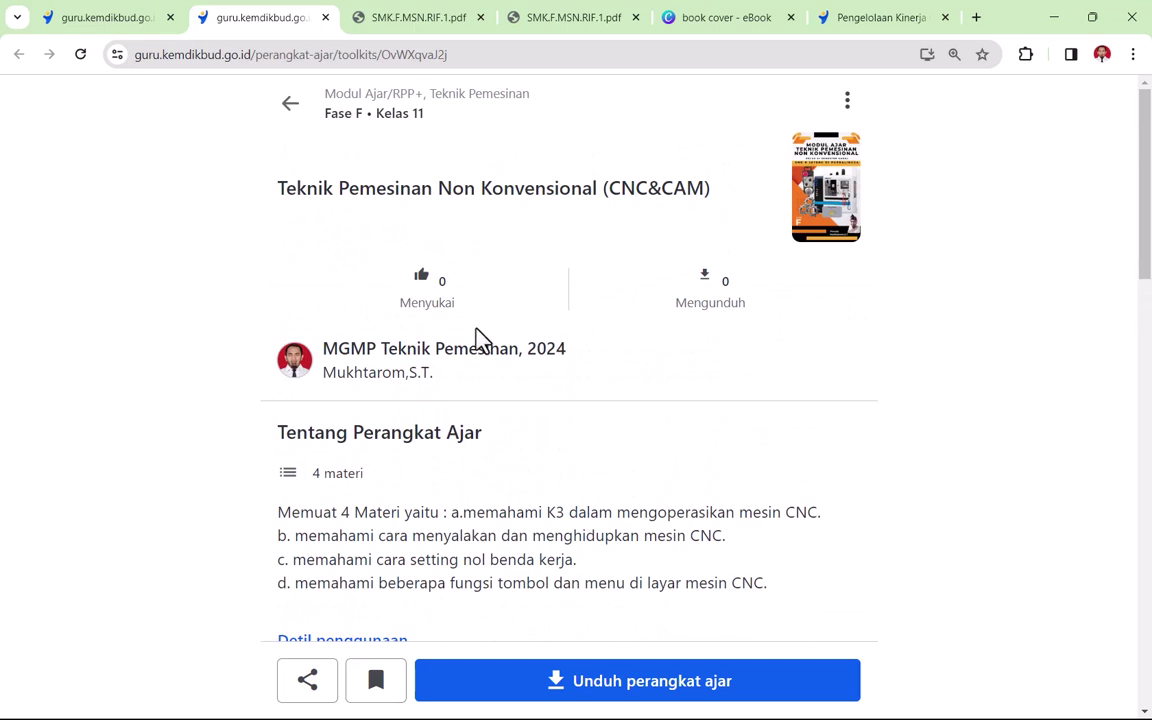
scroll(503, 388, down, 1)
scroll(503, 388, down, 1)
scroll(500, 380, down, 3)
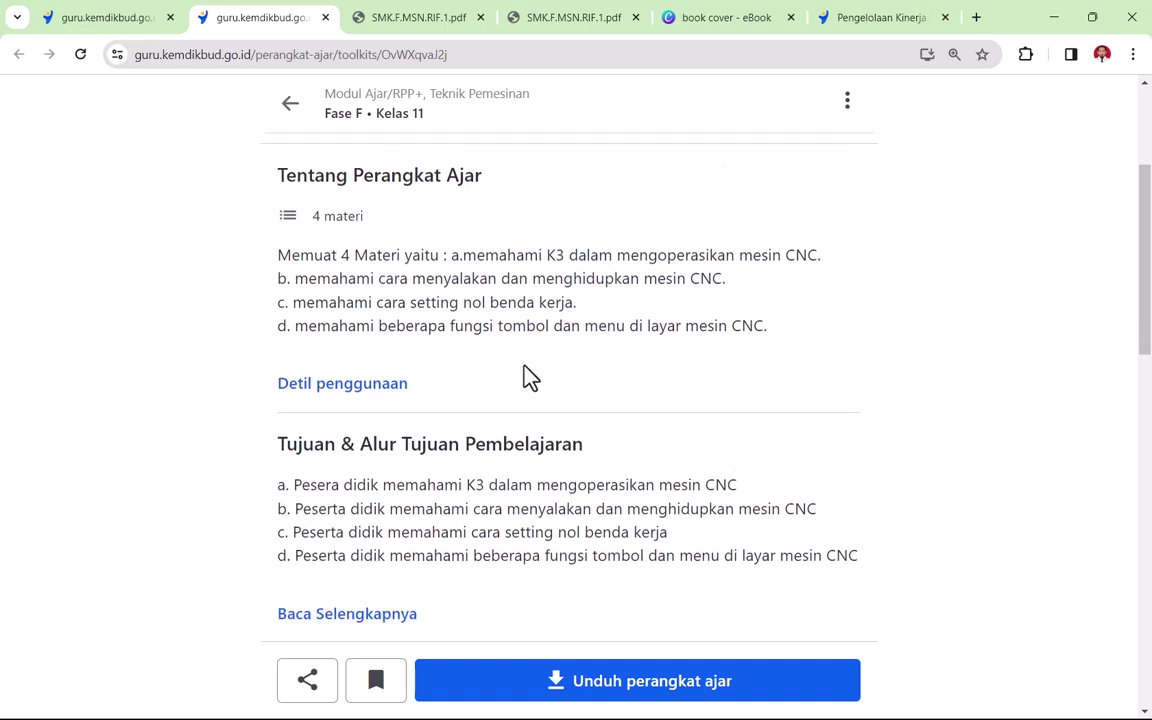
scroll(640, 376, down, 2)
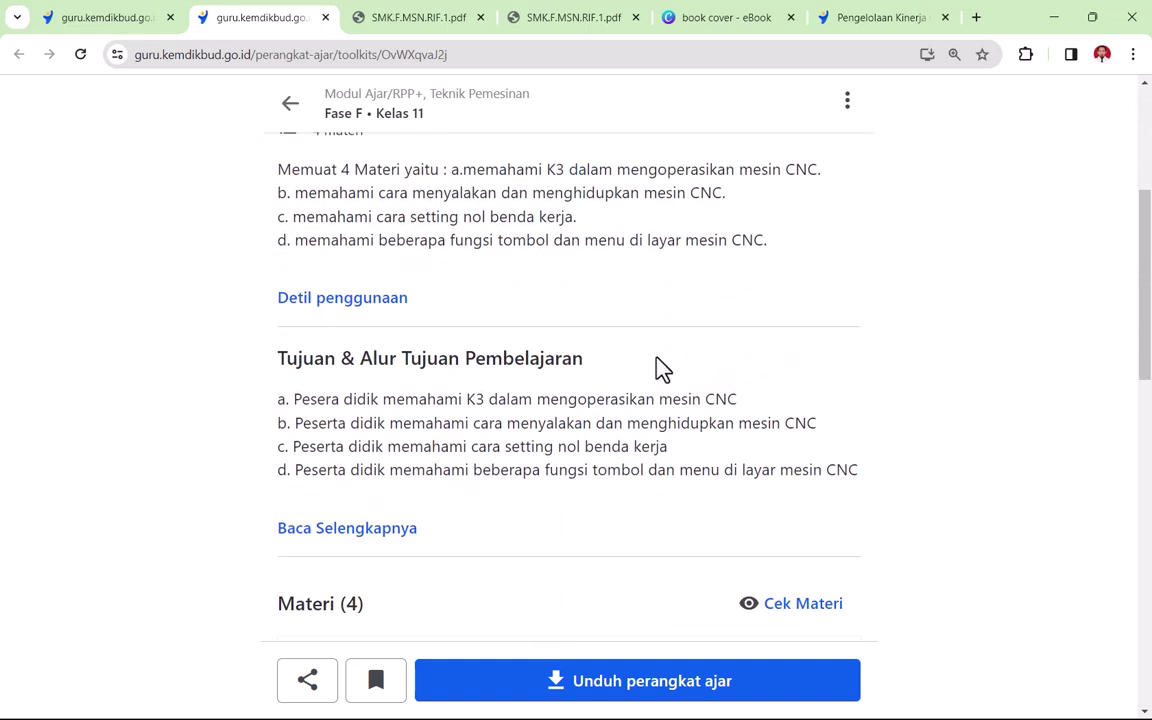
scroll(666, 368, down, 4)
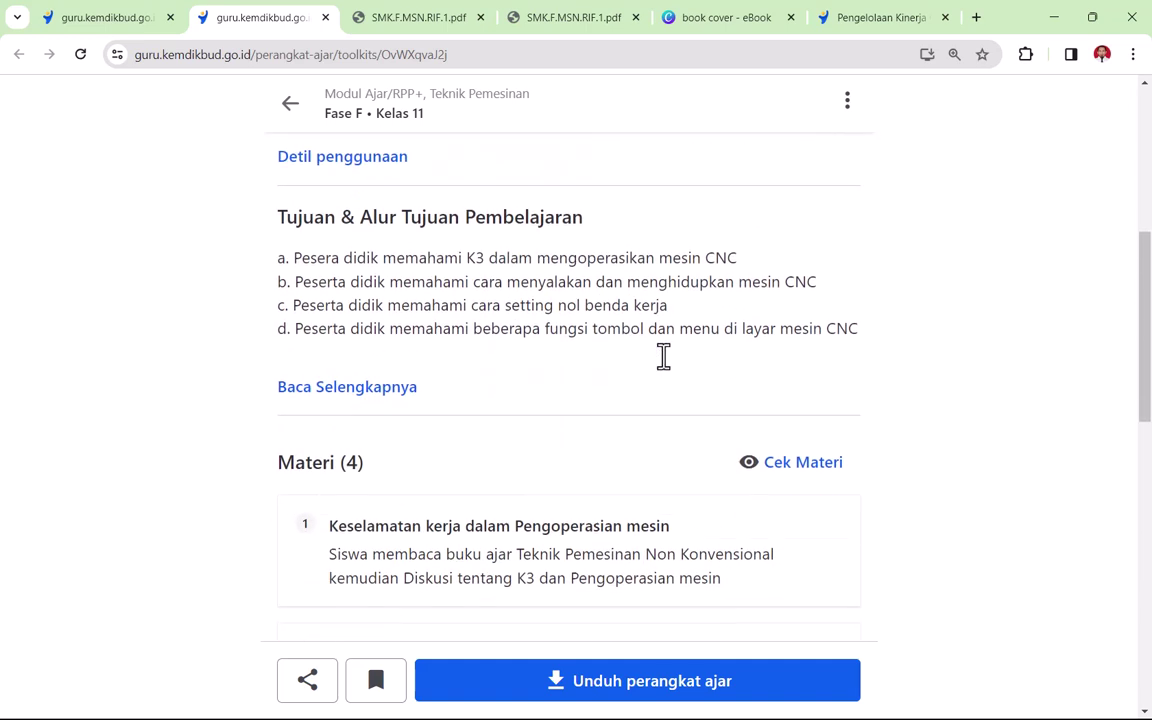
scroll(666, 368, down, 10)
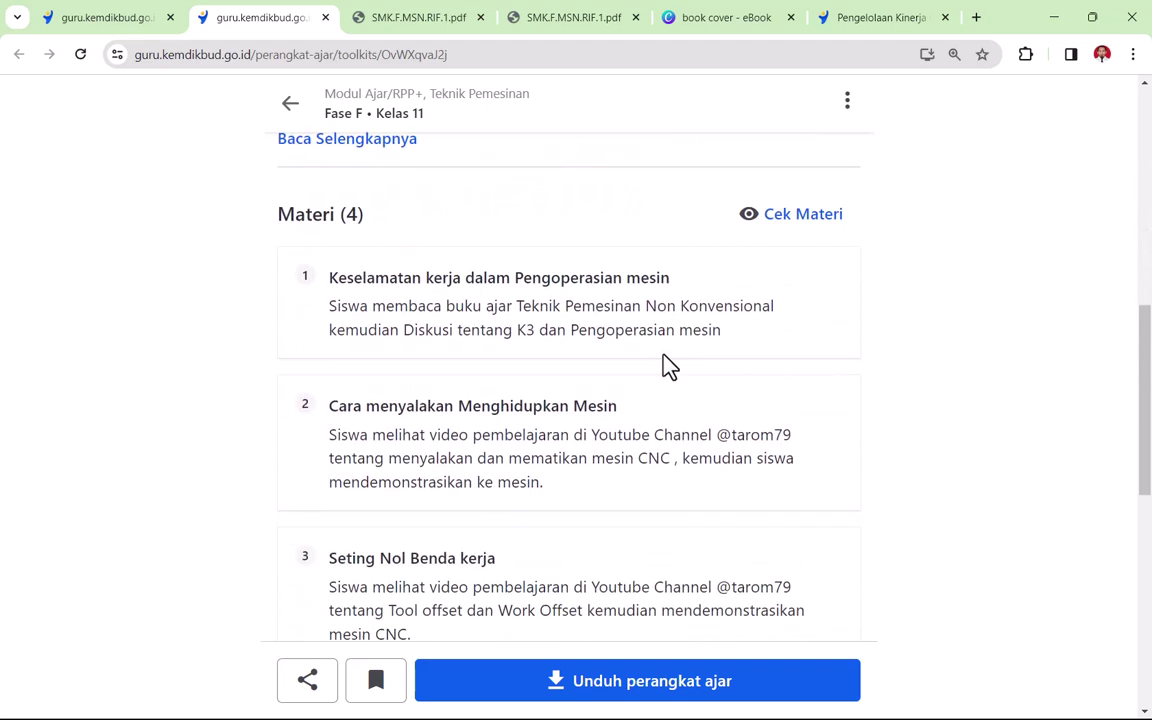
scroll(666, 365, down, 4)
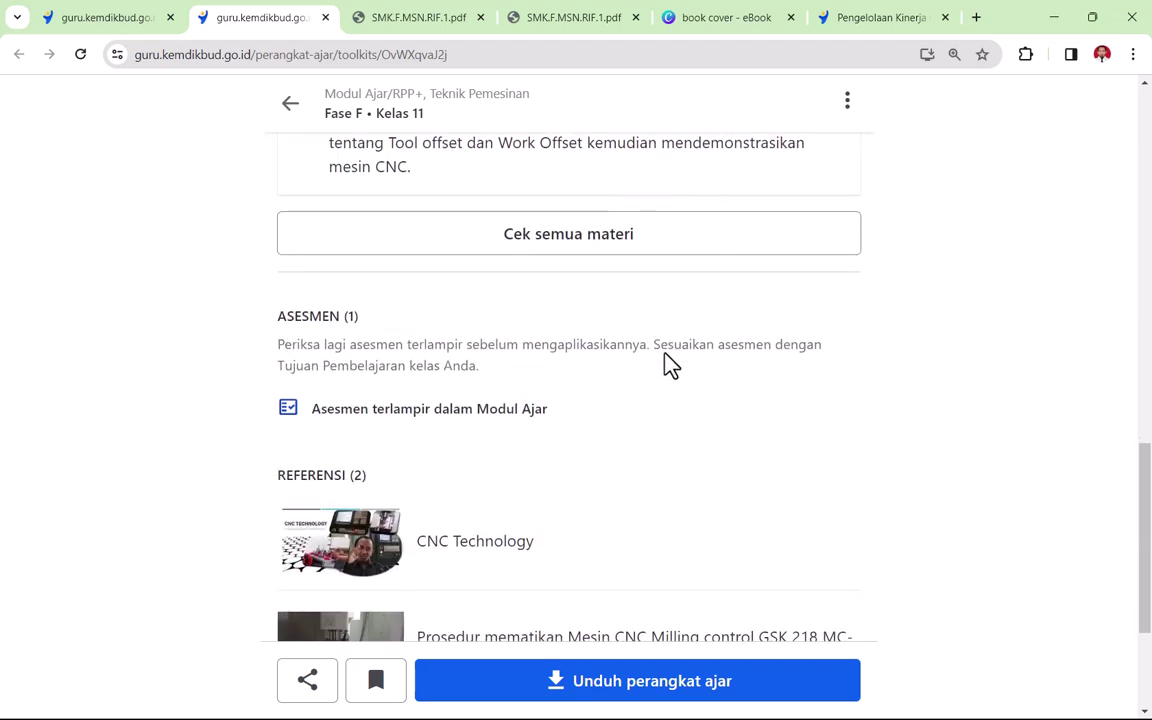
scroll(666, 365, down, 5)
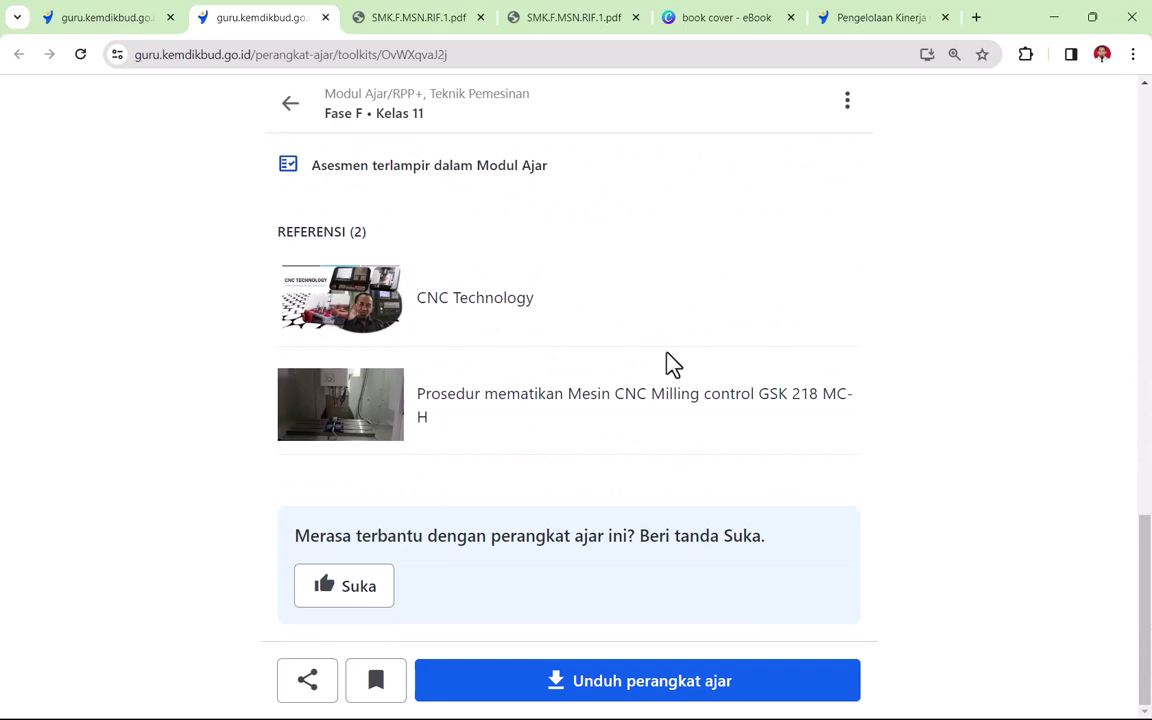
drag(1145, 604, 1148, 120)
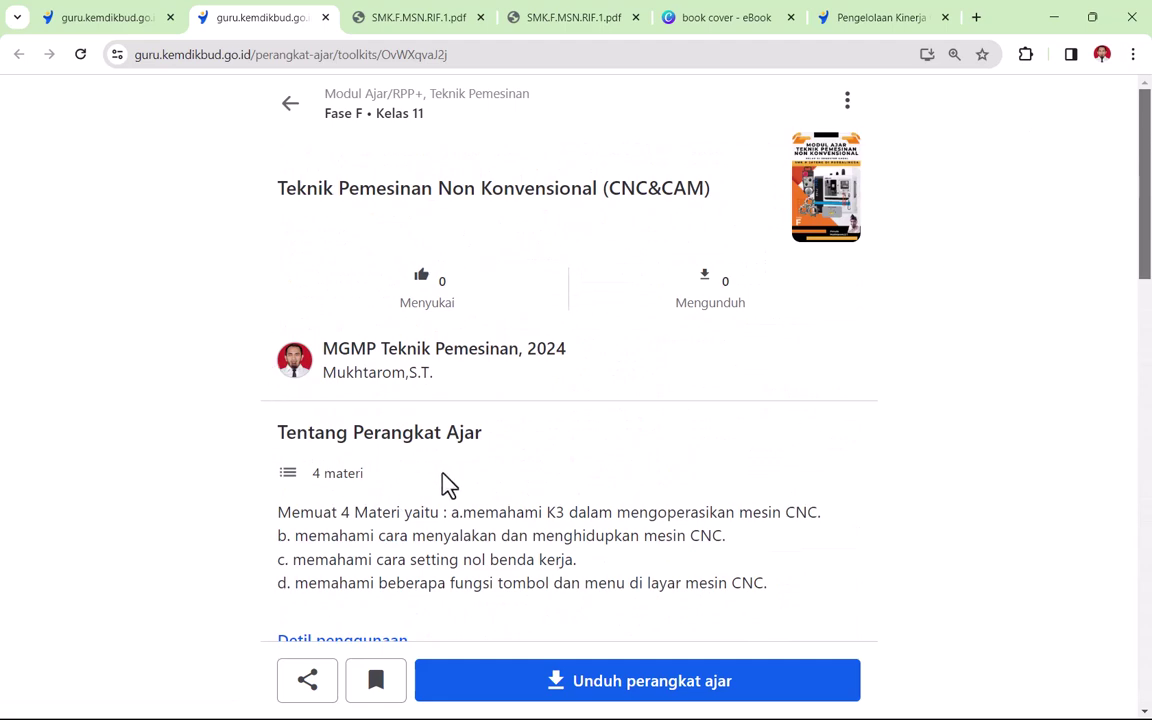
scroll(448, 485, down, 10)
scroll(1147, 445, up, 10)
drag(1143, 273, 1150, 238)
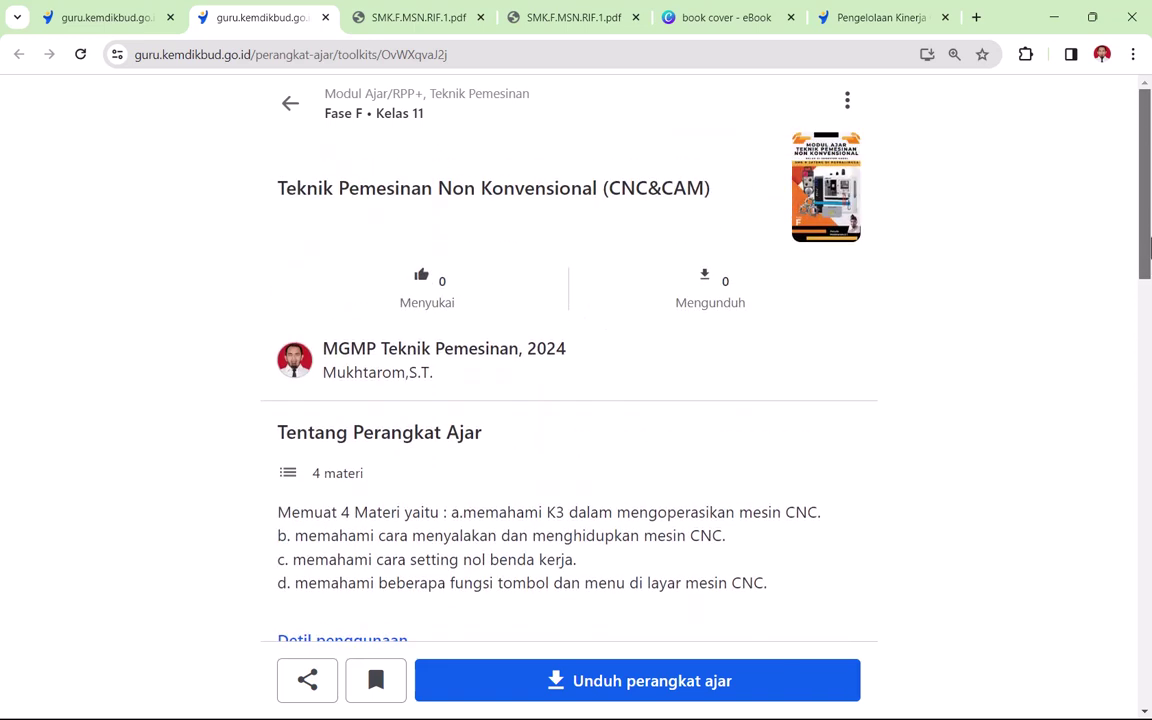